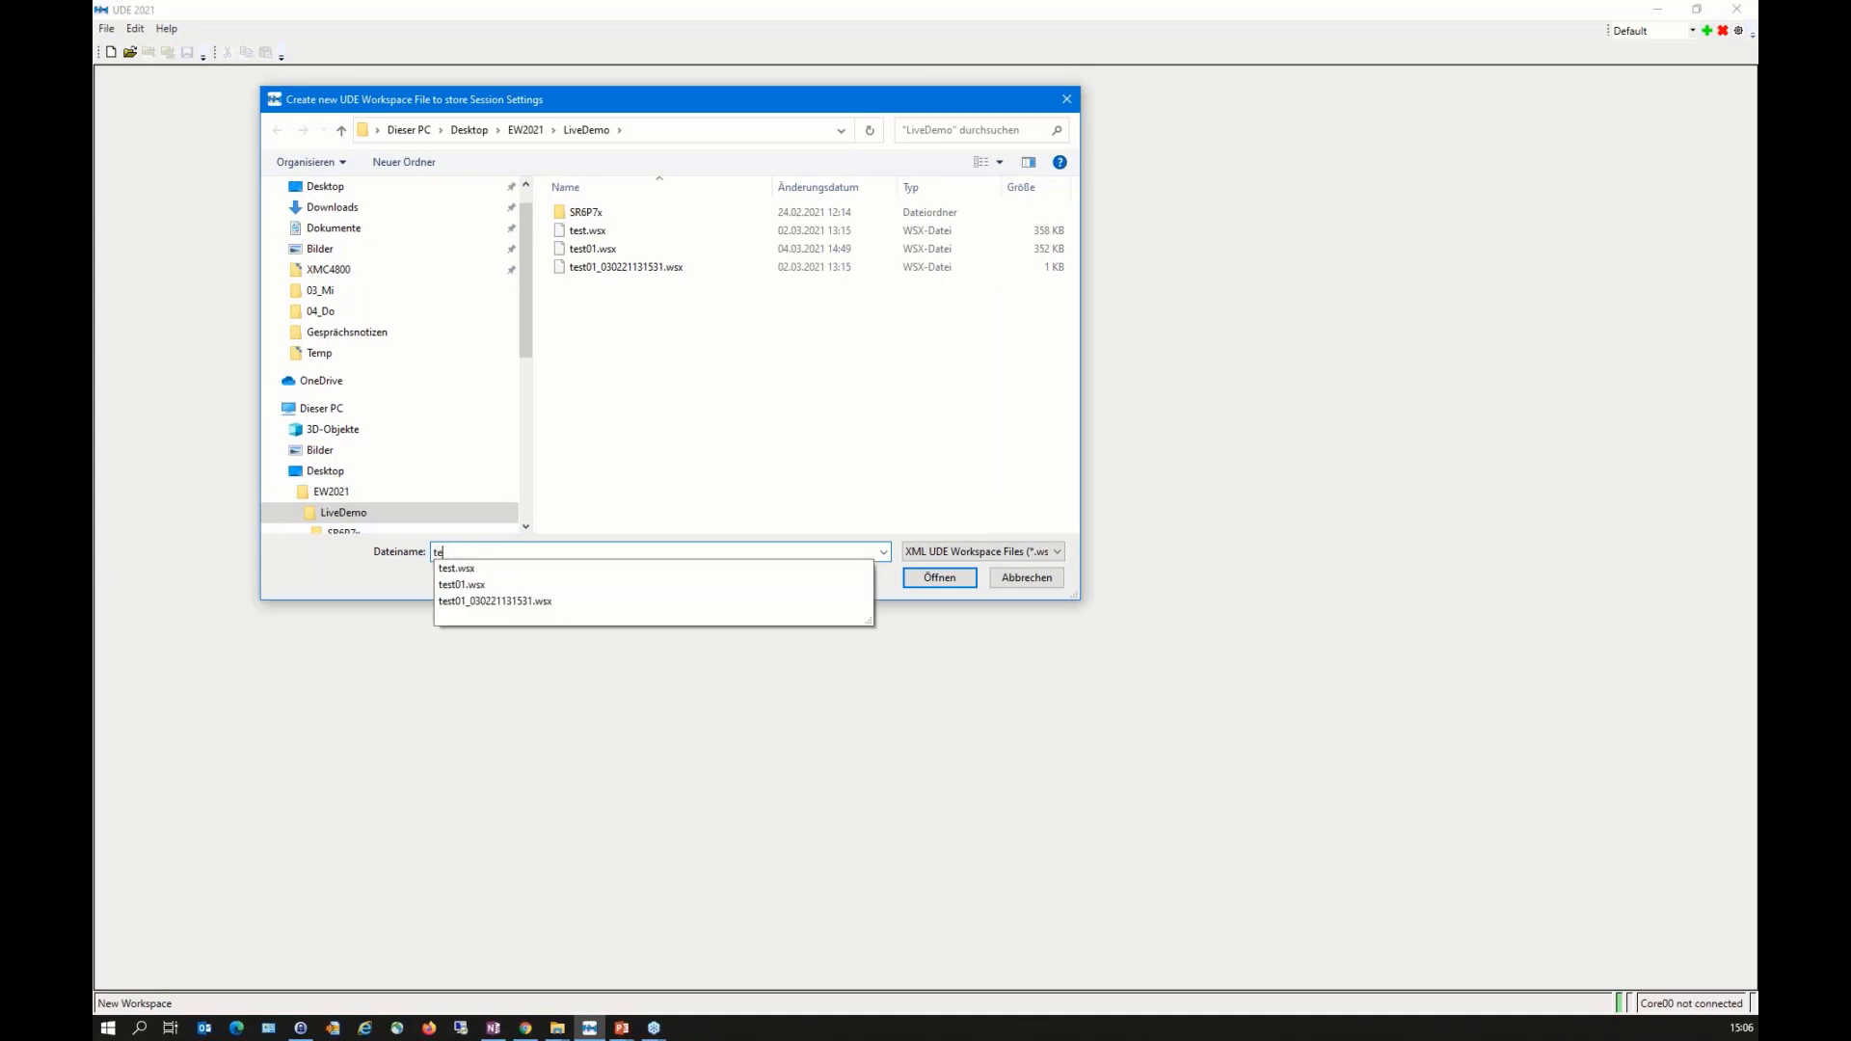
Step: Create a new workspace file named "test today" in the LiveDemo folder
type("st today")
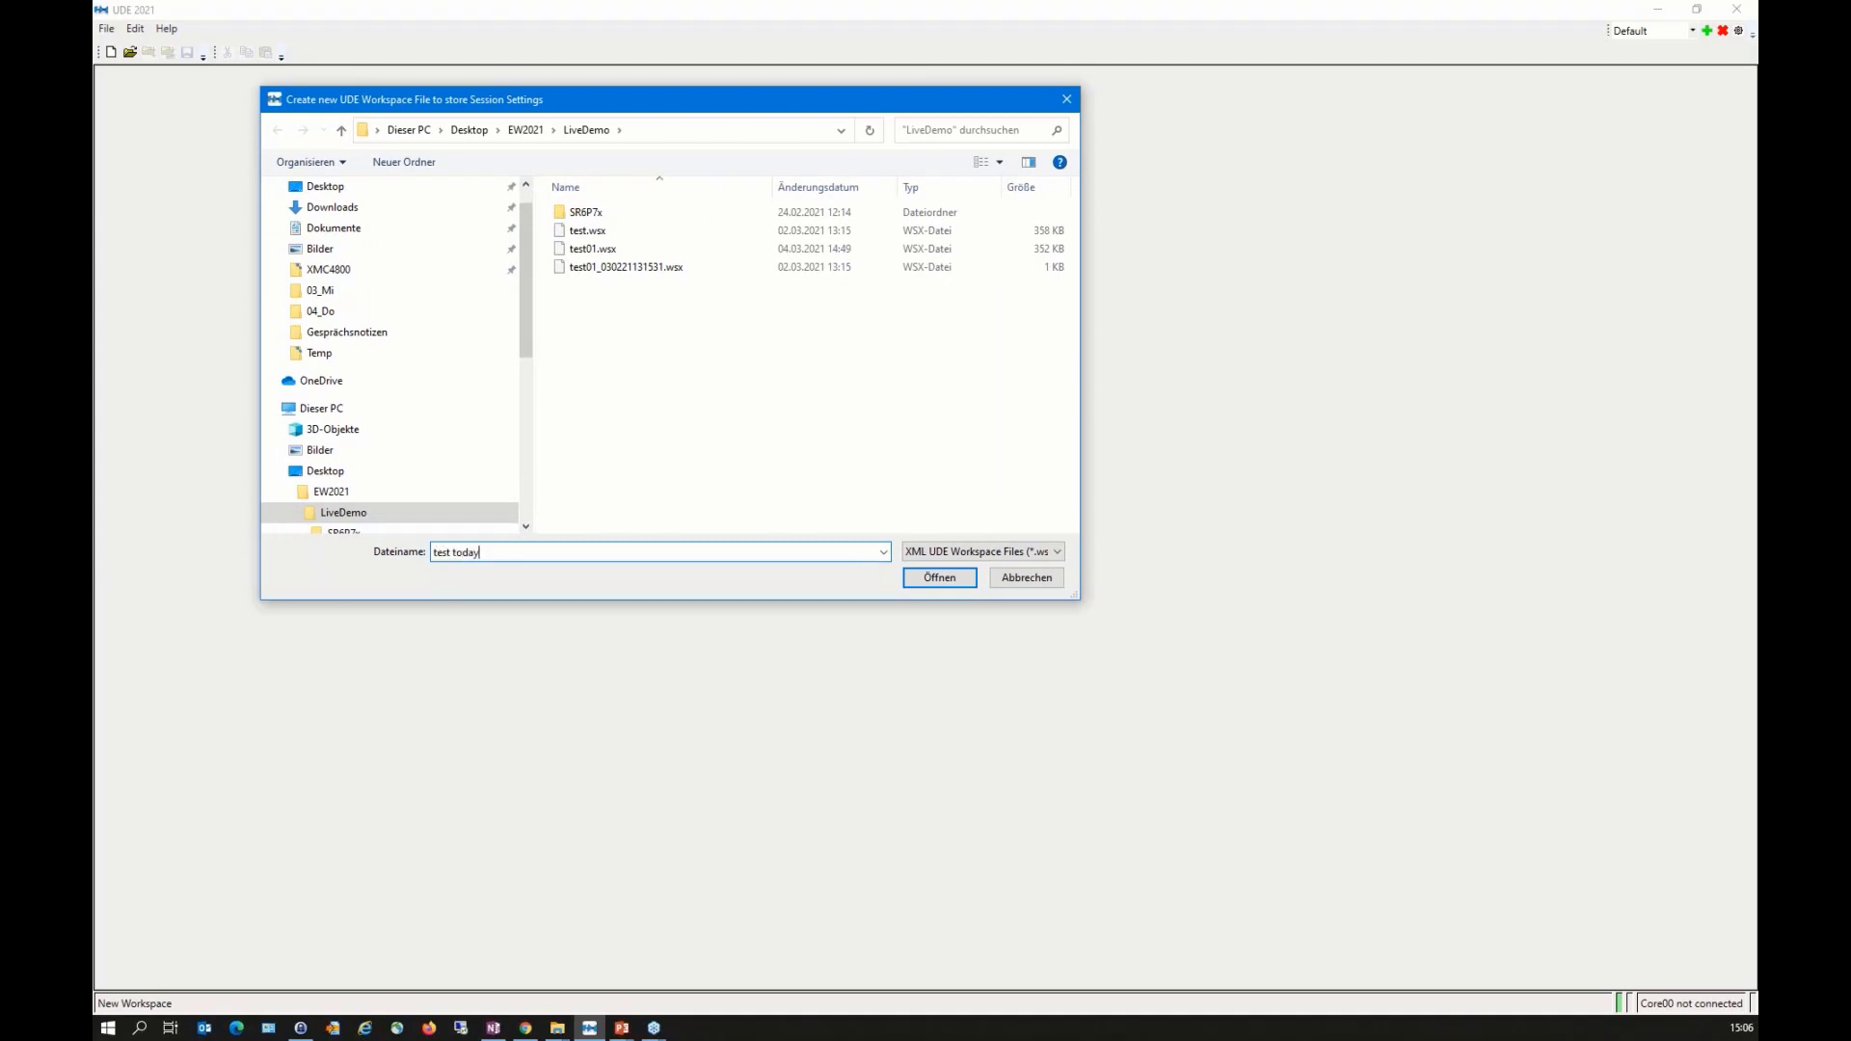
key("Return")
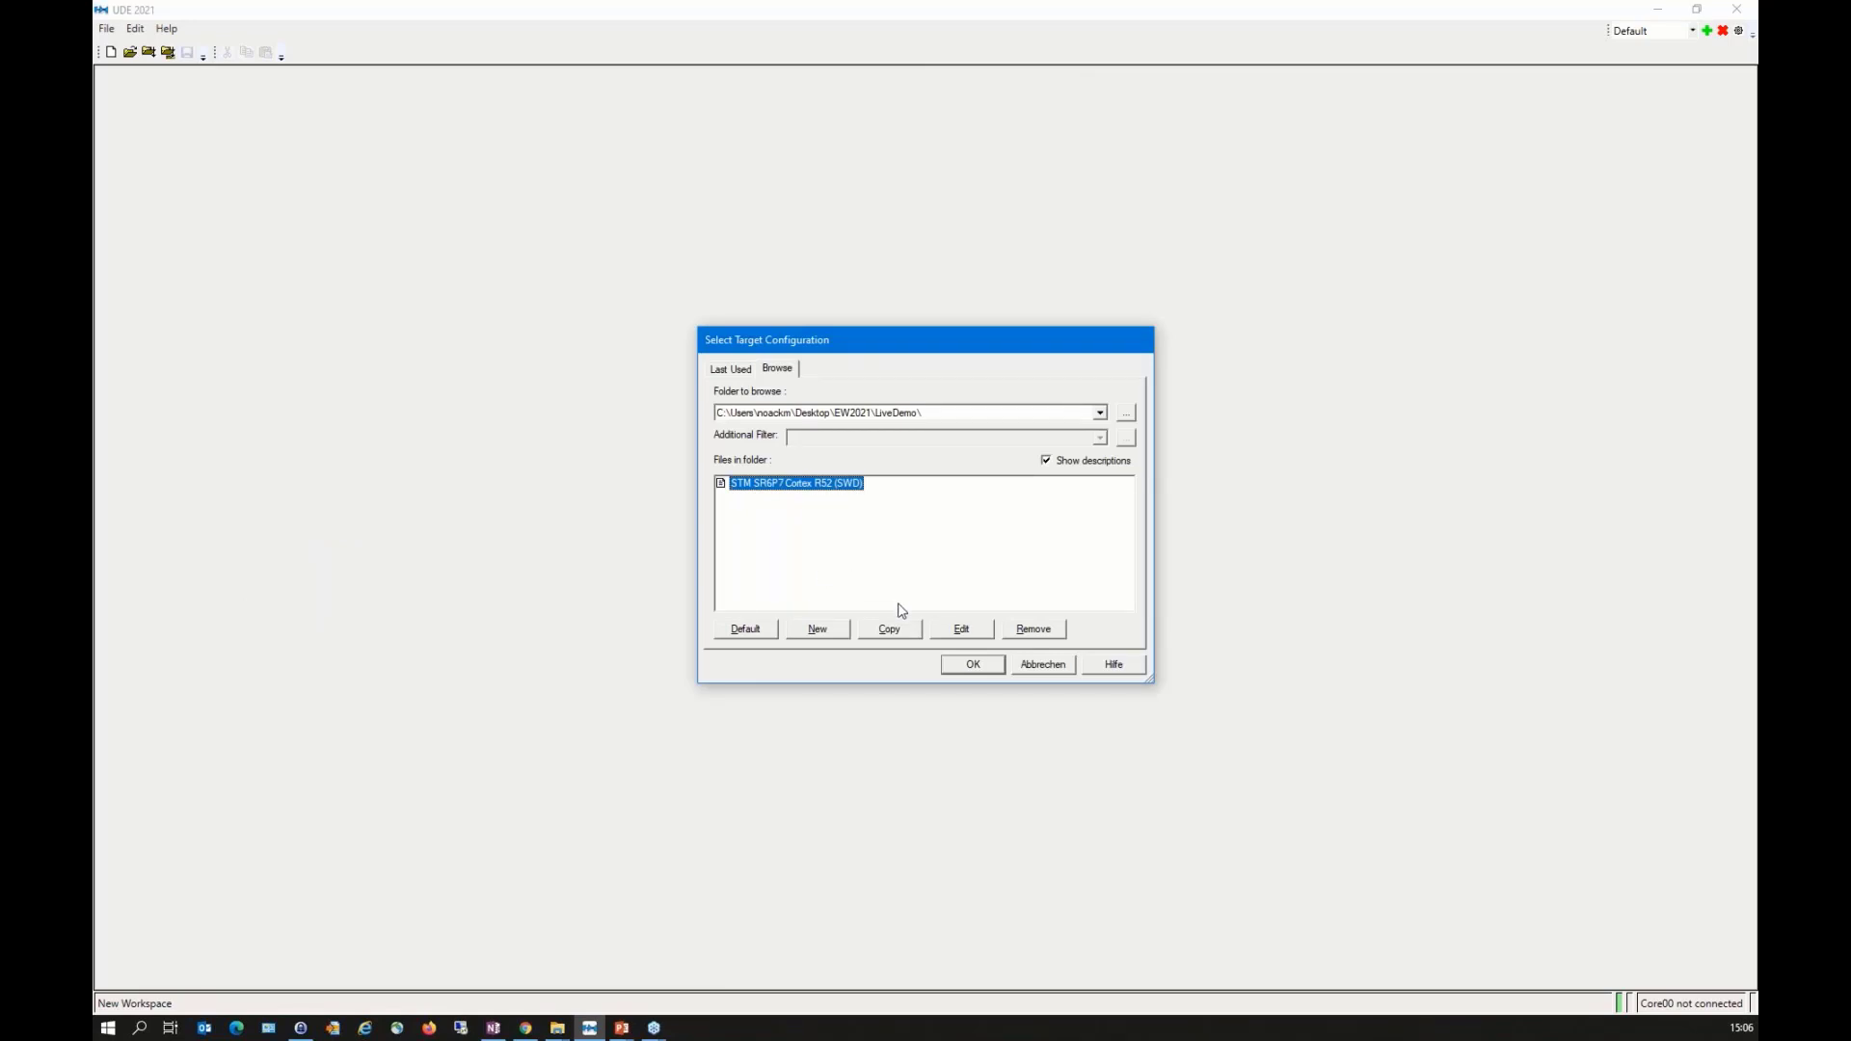
left_click(745, 632)
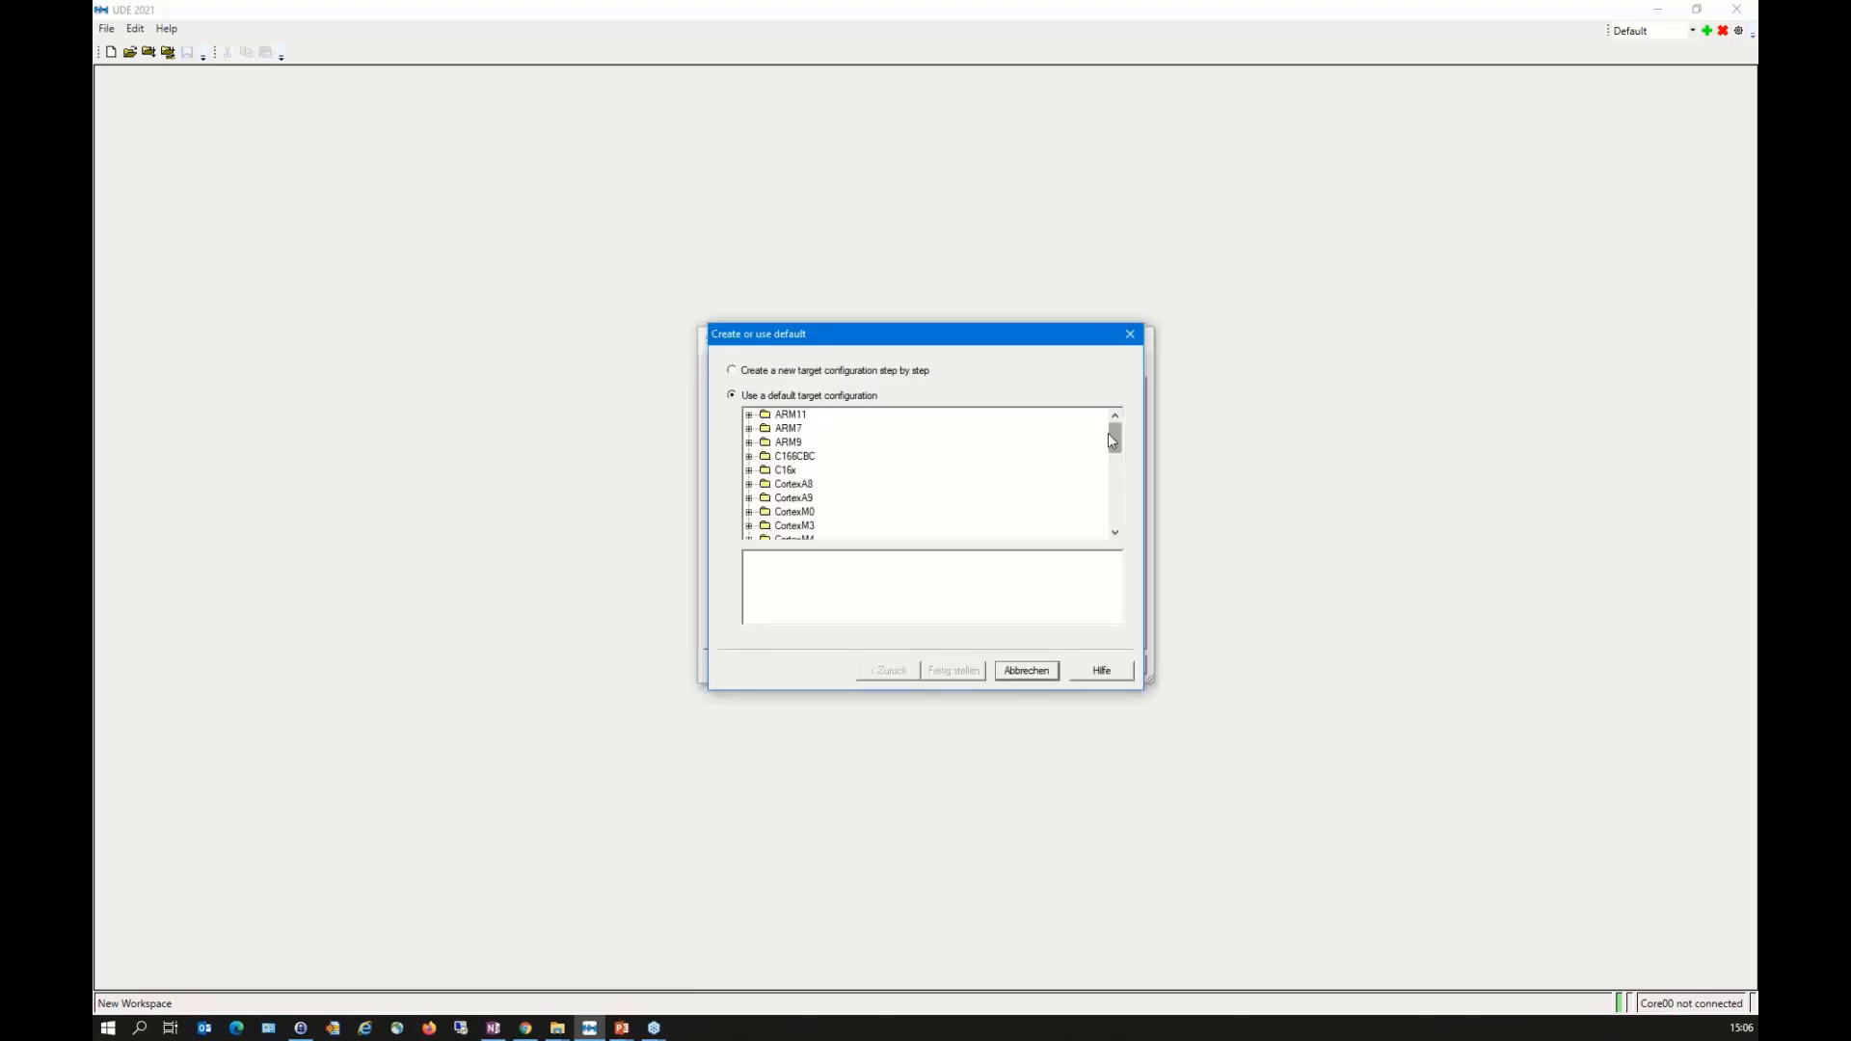
left_click_drag(1113, 434, 1113, 481)
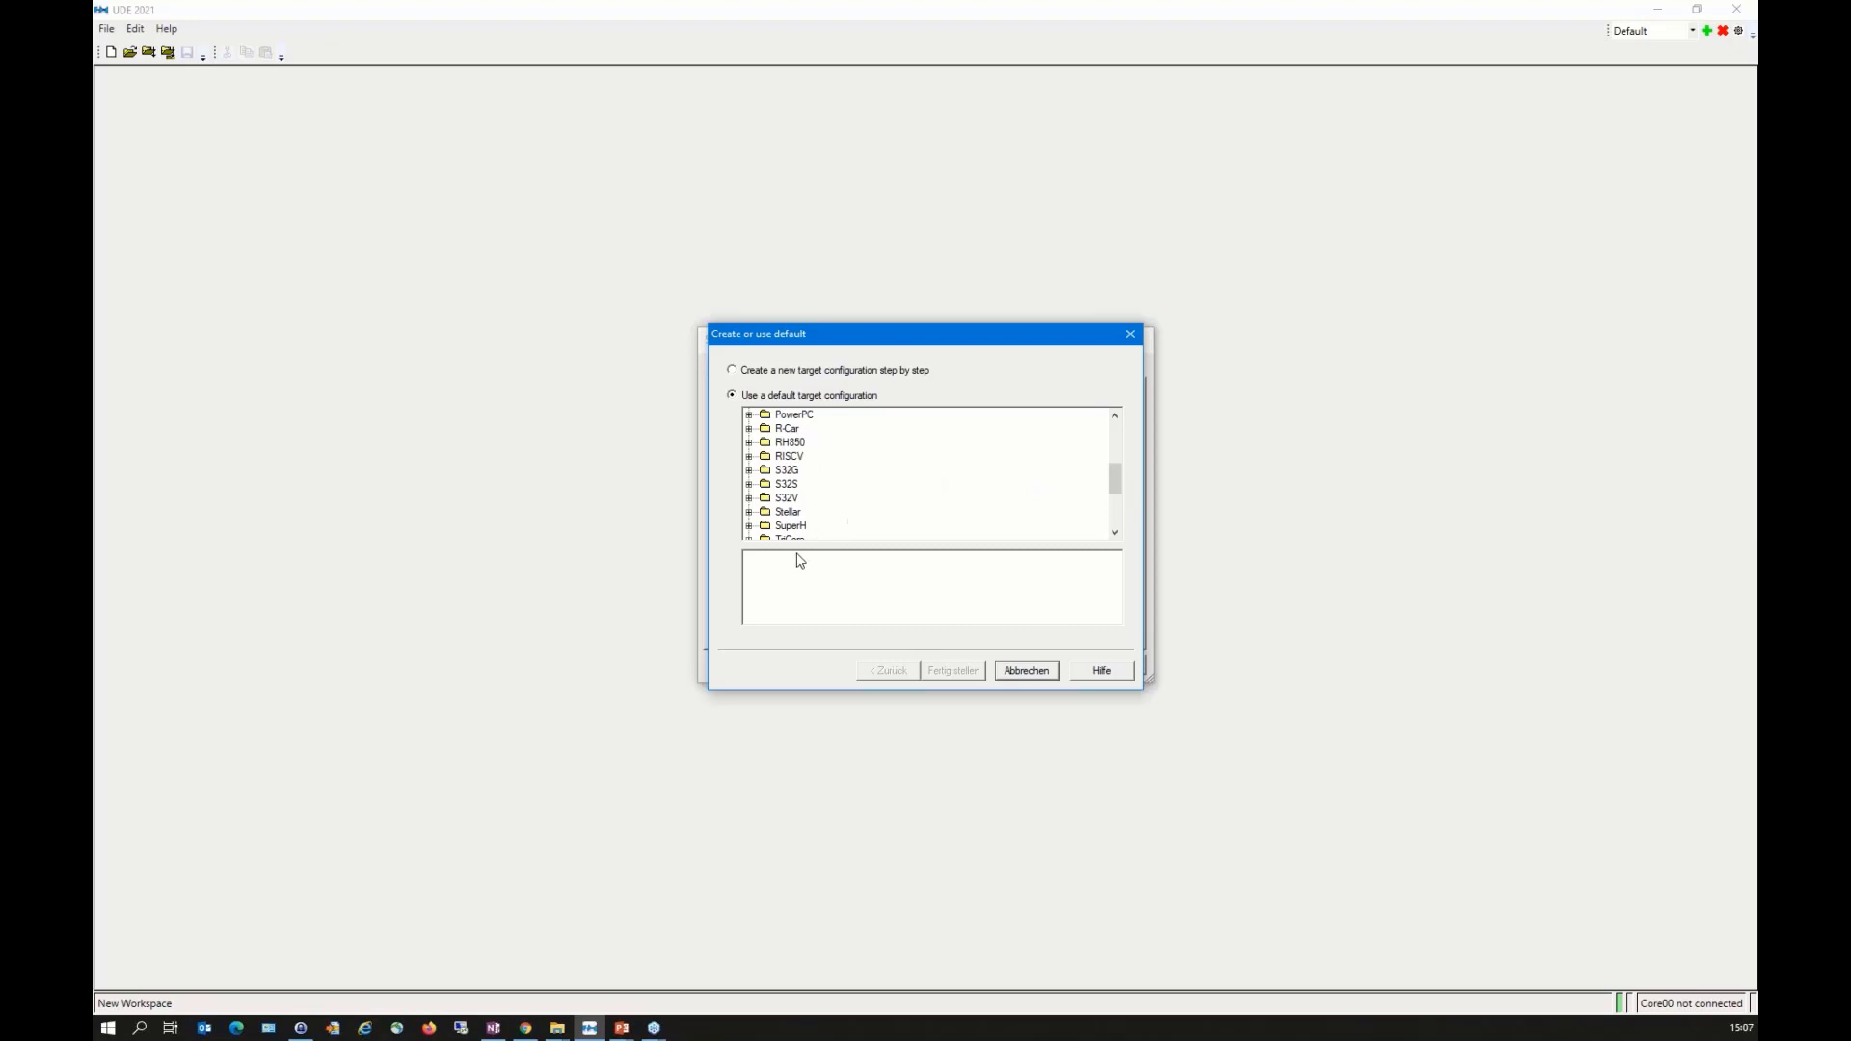
left_click(750, 514)
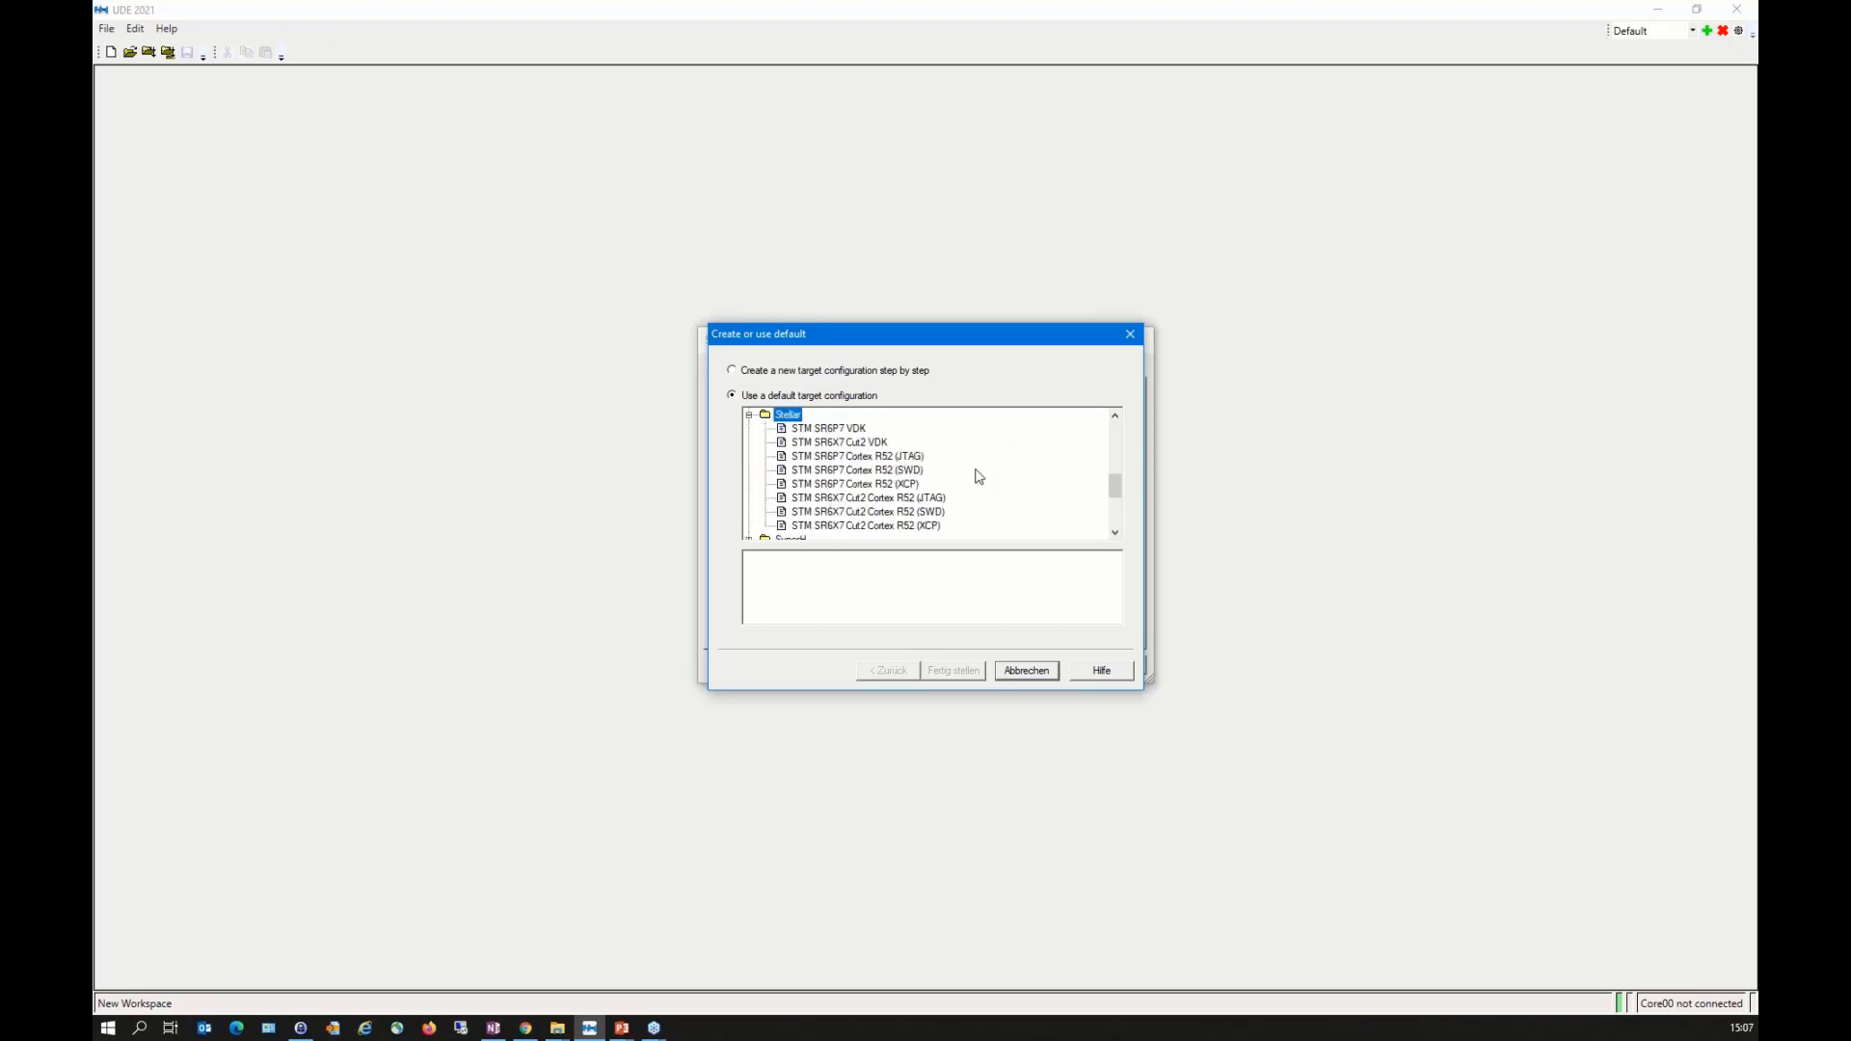
left_click(879, 470)
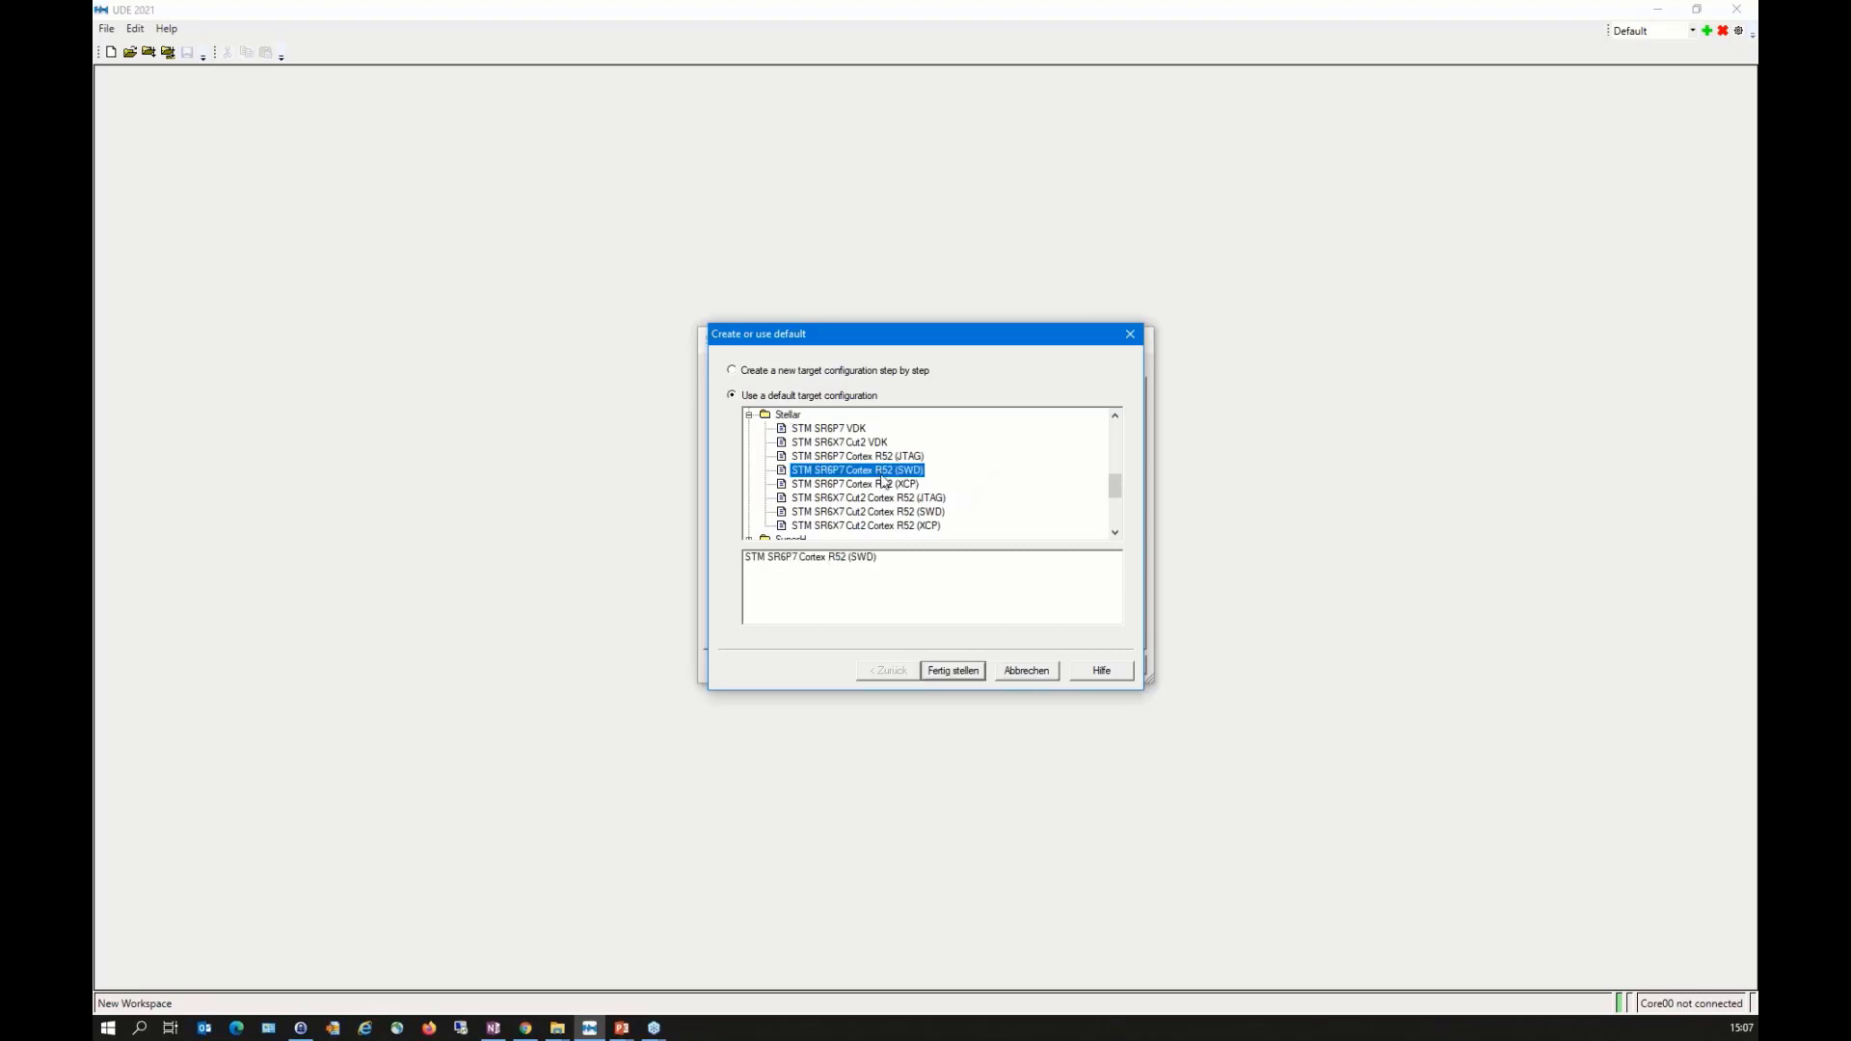
left_click(953, 671)
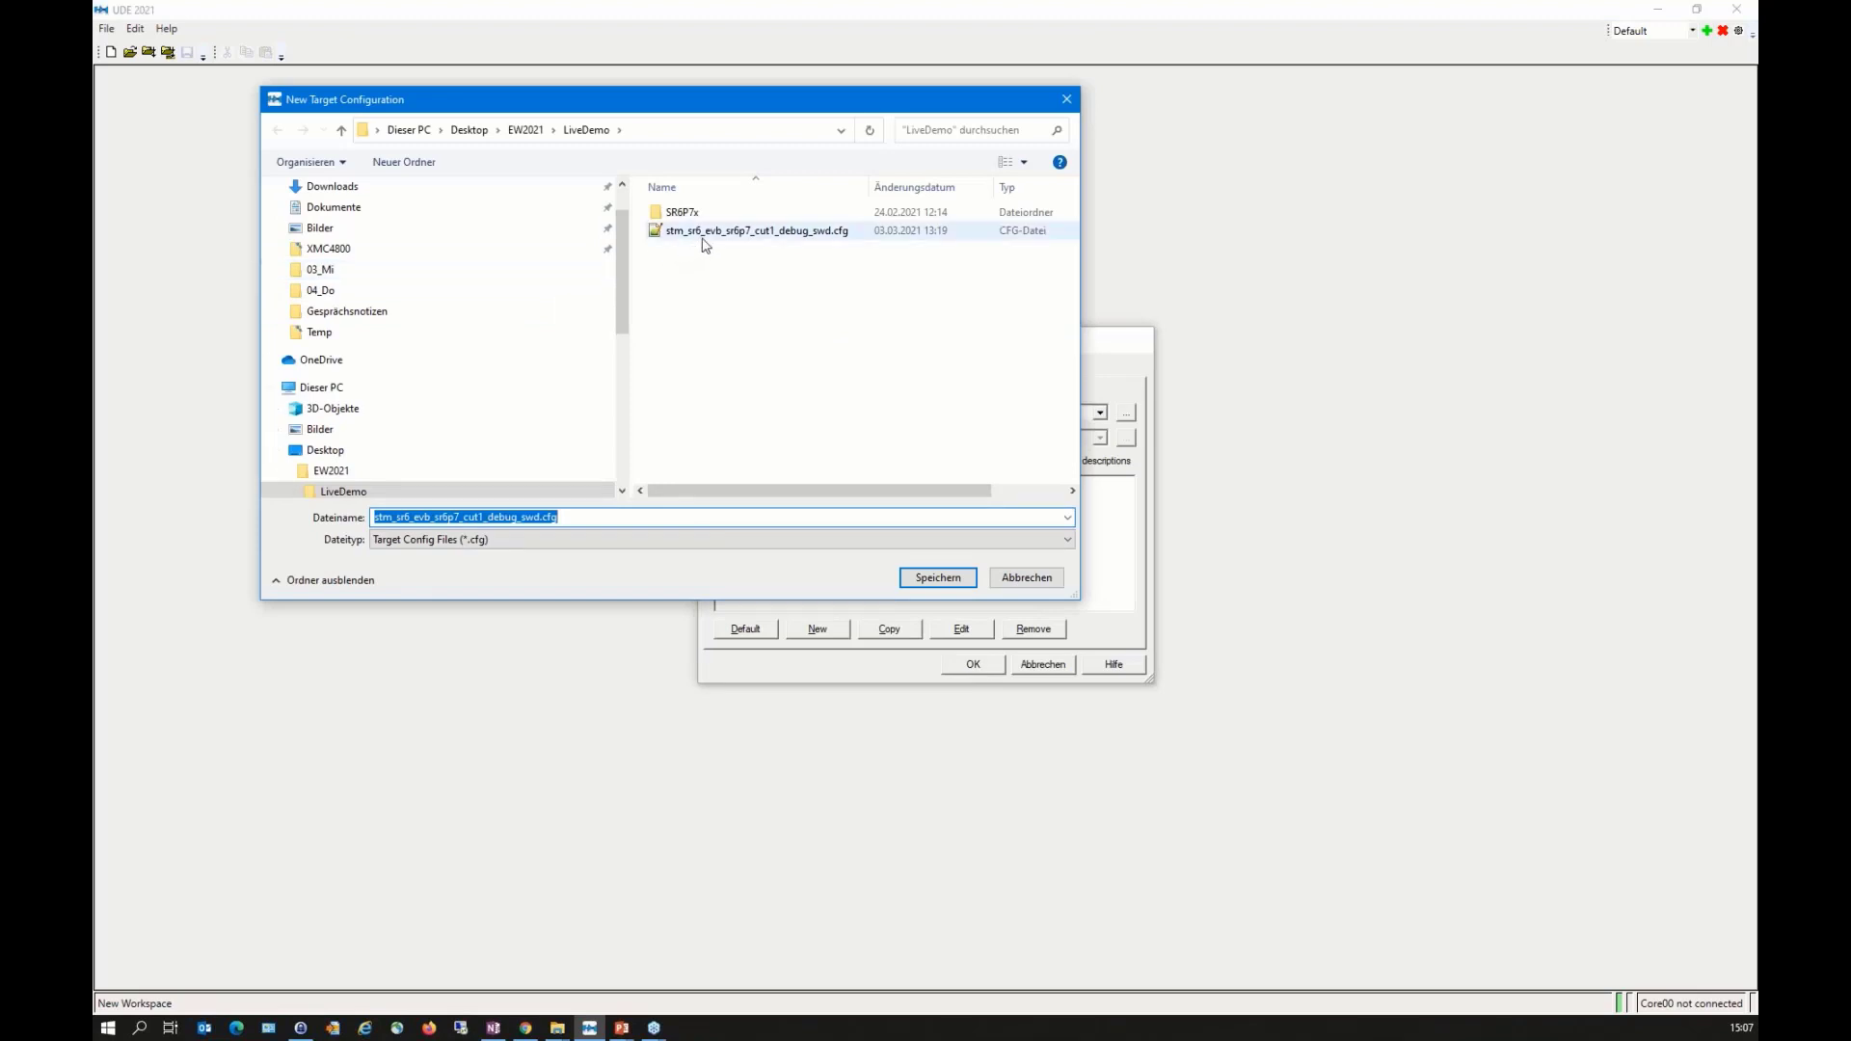
left_click(1039, 578)
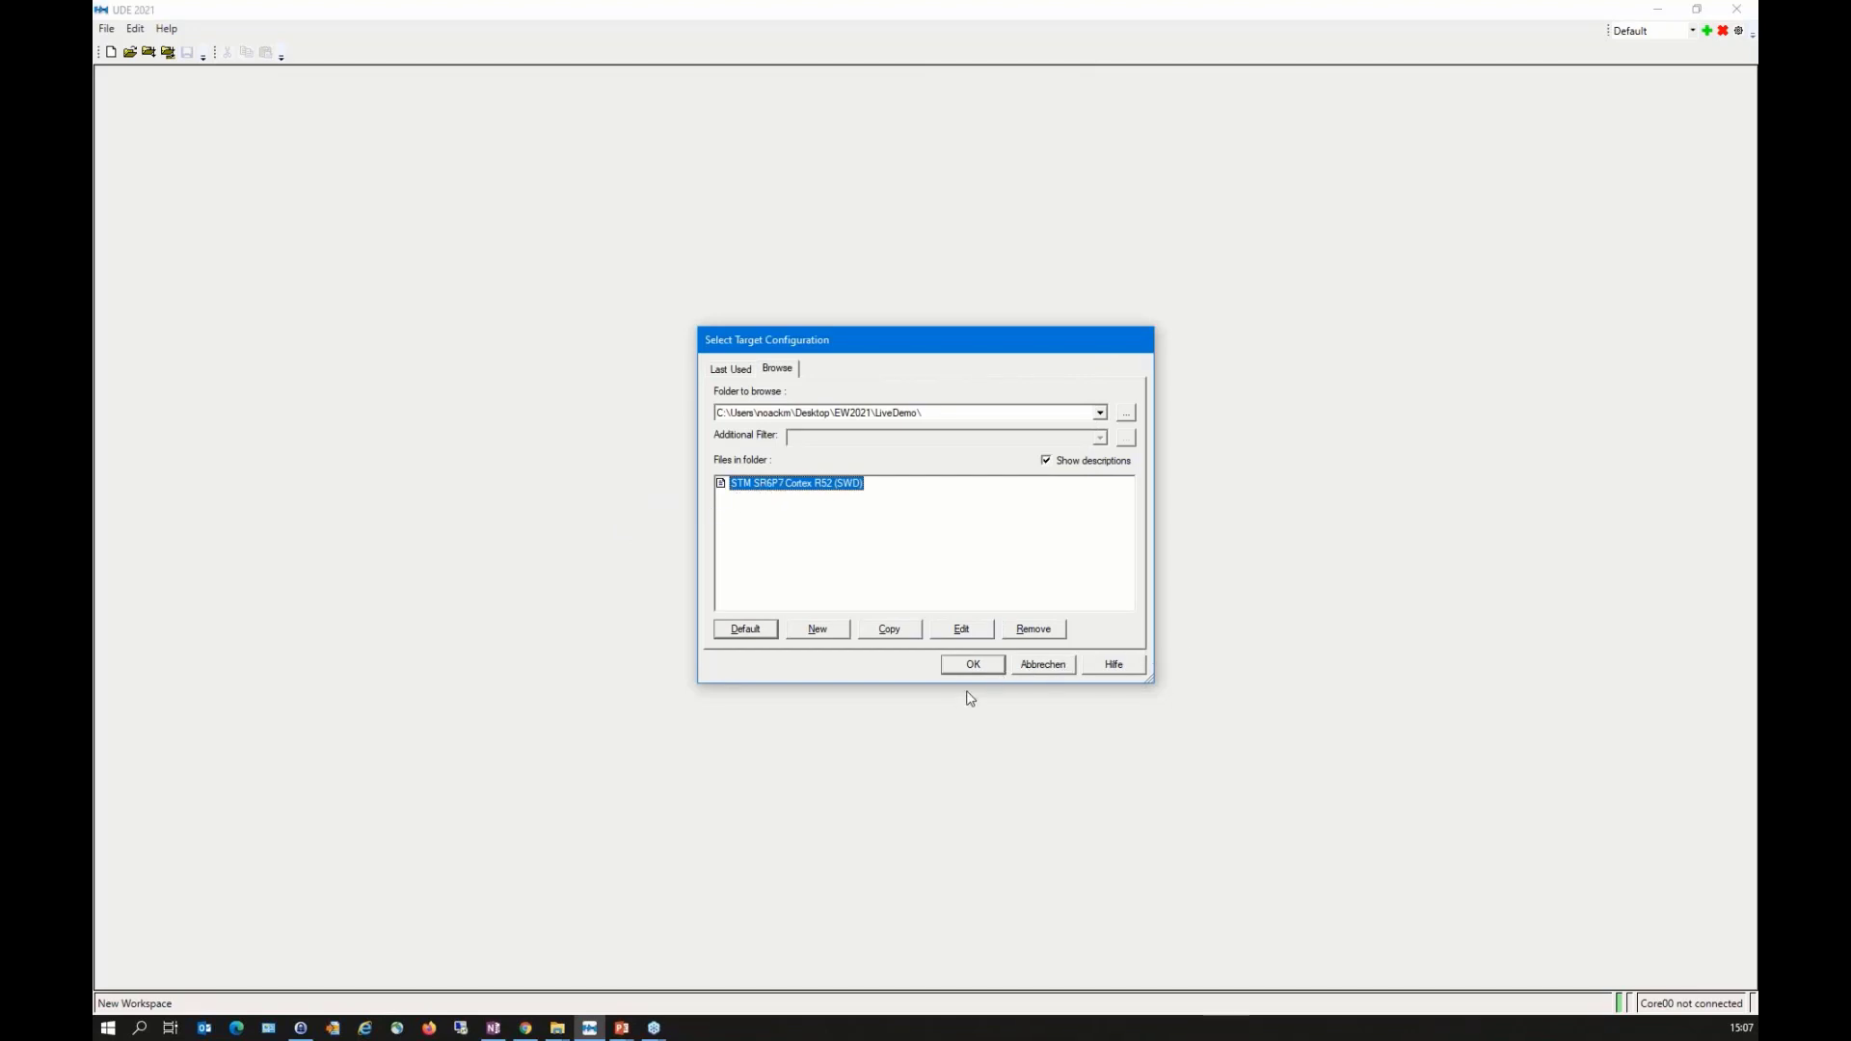
Step: Accept the existing STM SR6P7 Cortex R52 (SWD) target configuration and add the DME and DSPH cores for debugging
left_click(977, 664)
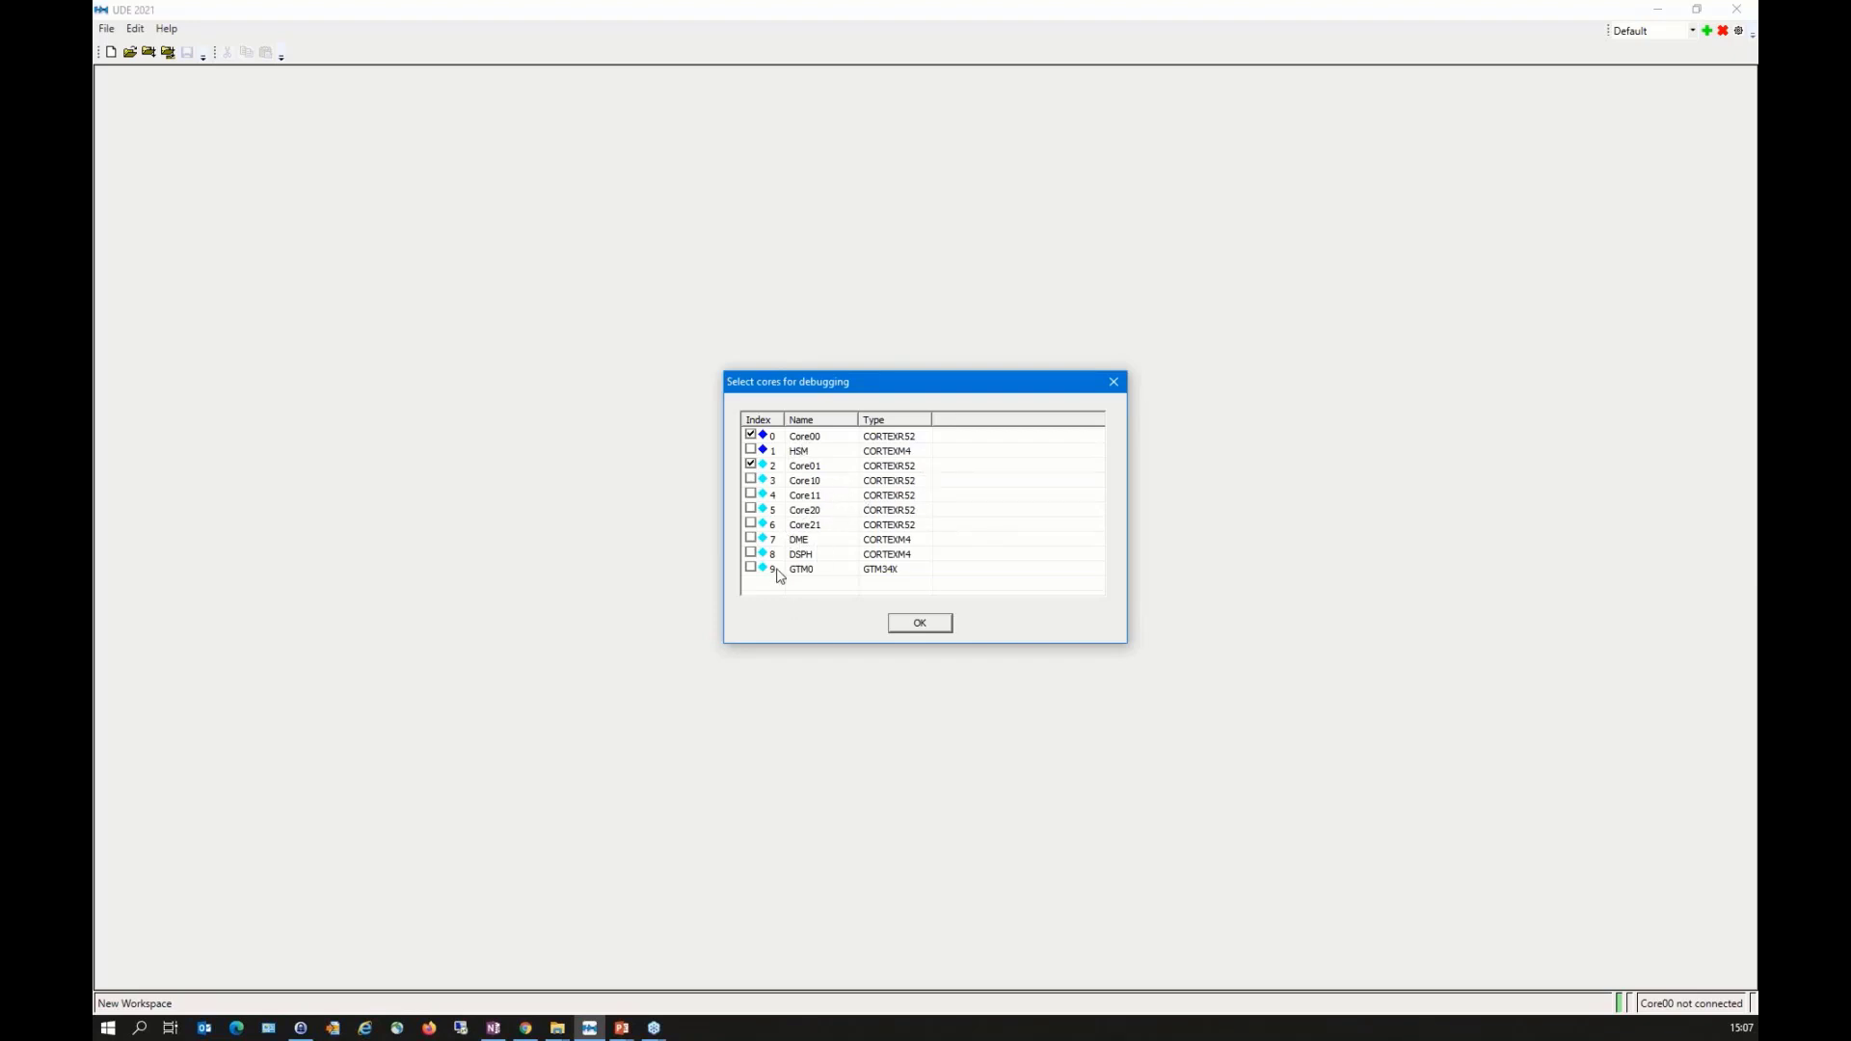
left_click(750, 537)
left_click(751, 551)
left_click(926, 623)
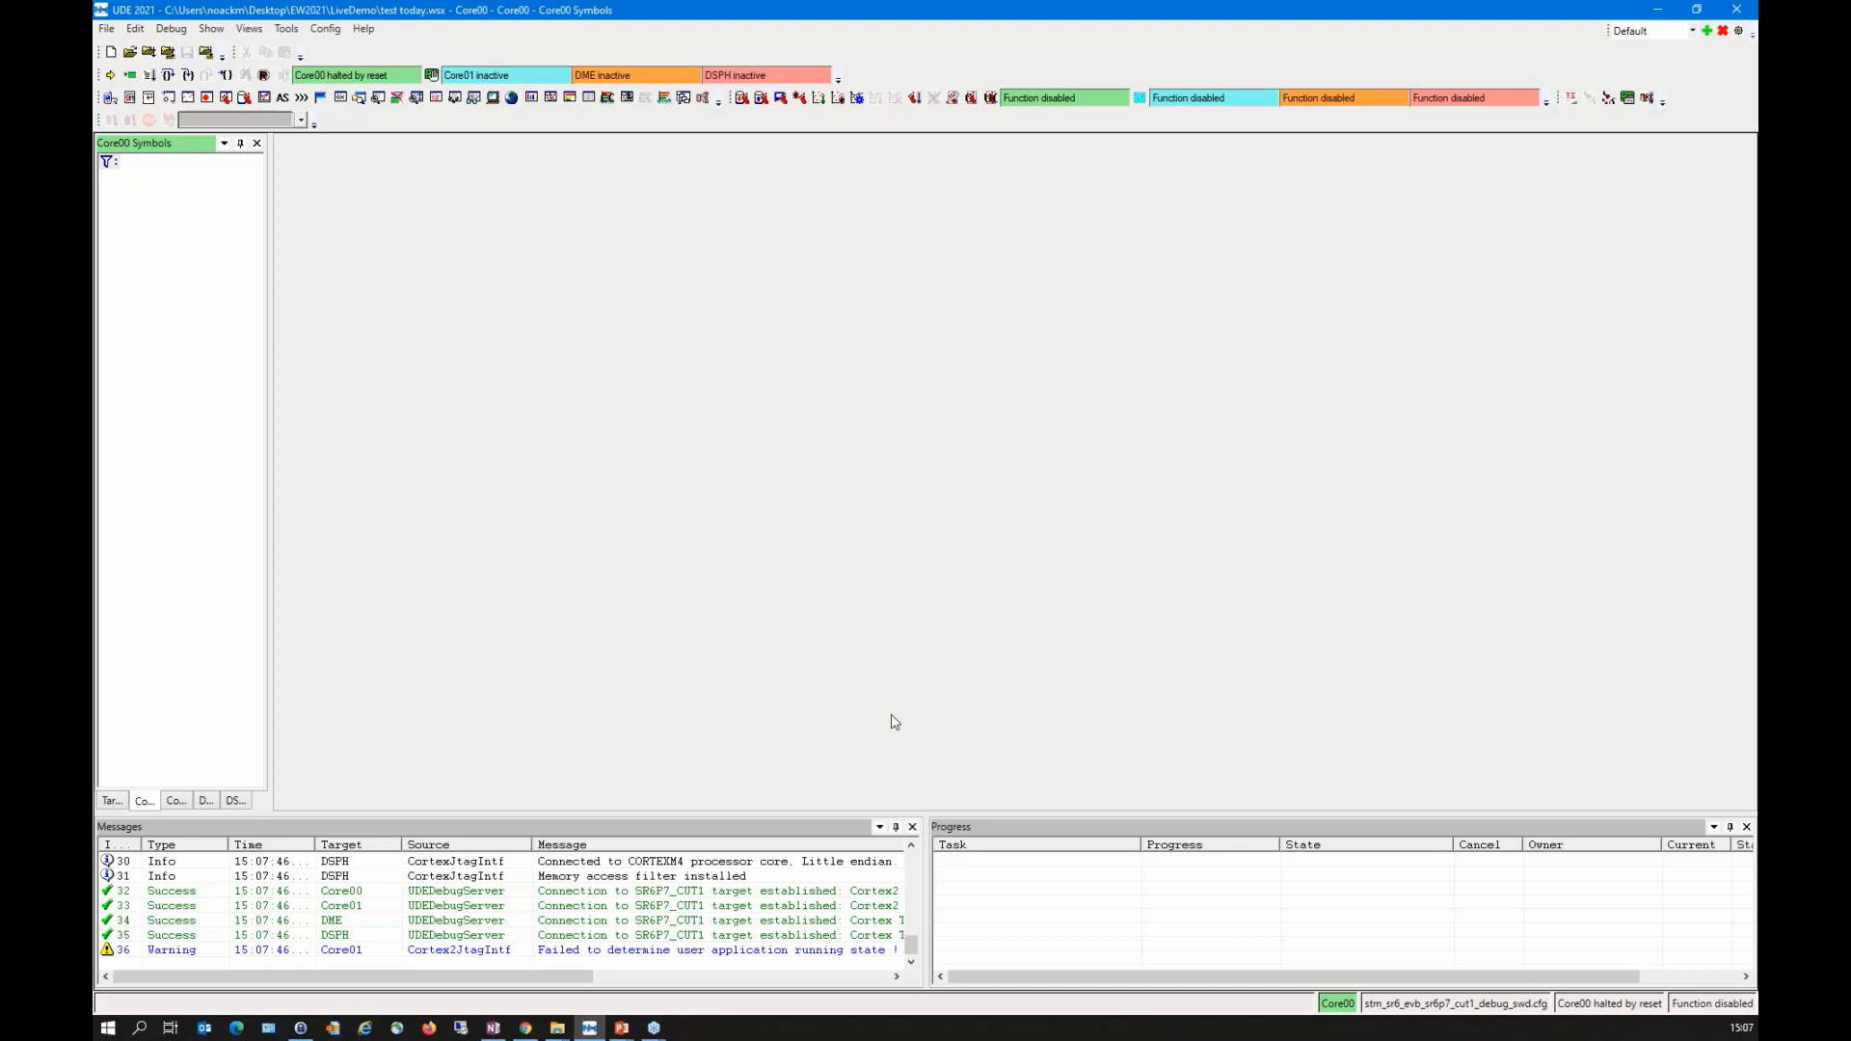
Step: Check the Core01 target connection message and close the Messages view
left_click(614, 905)
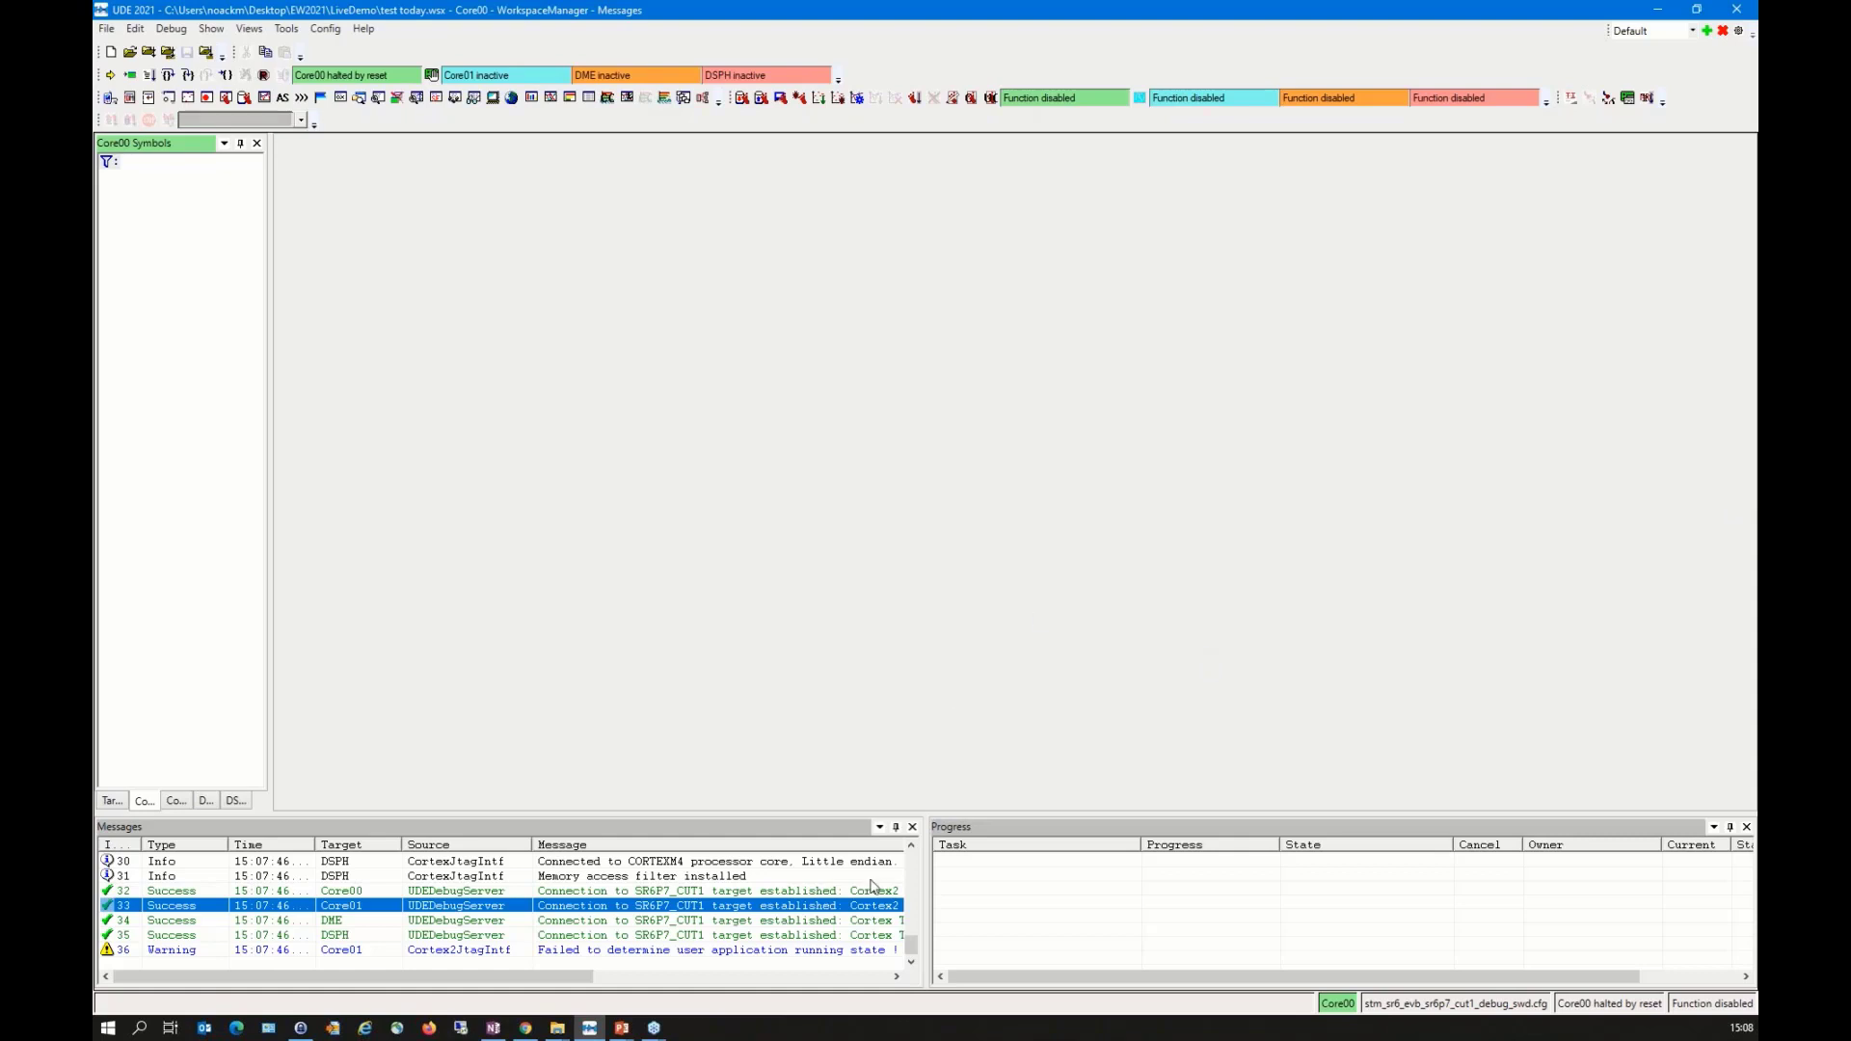
left_click(912, 826)
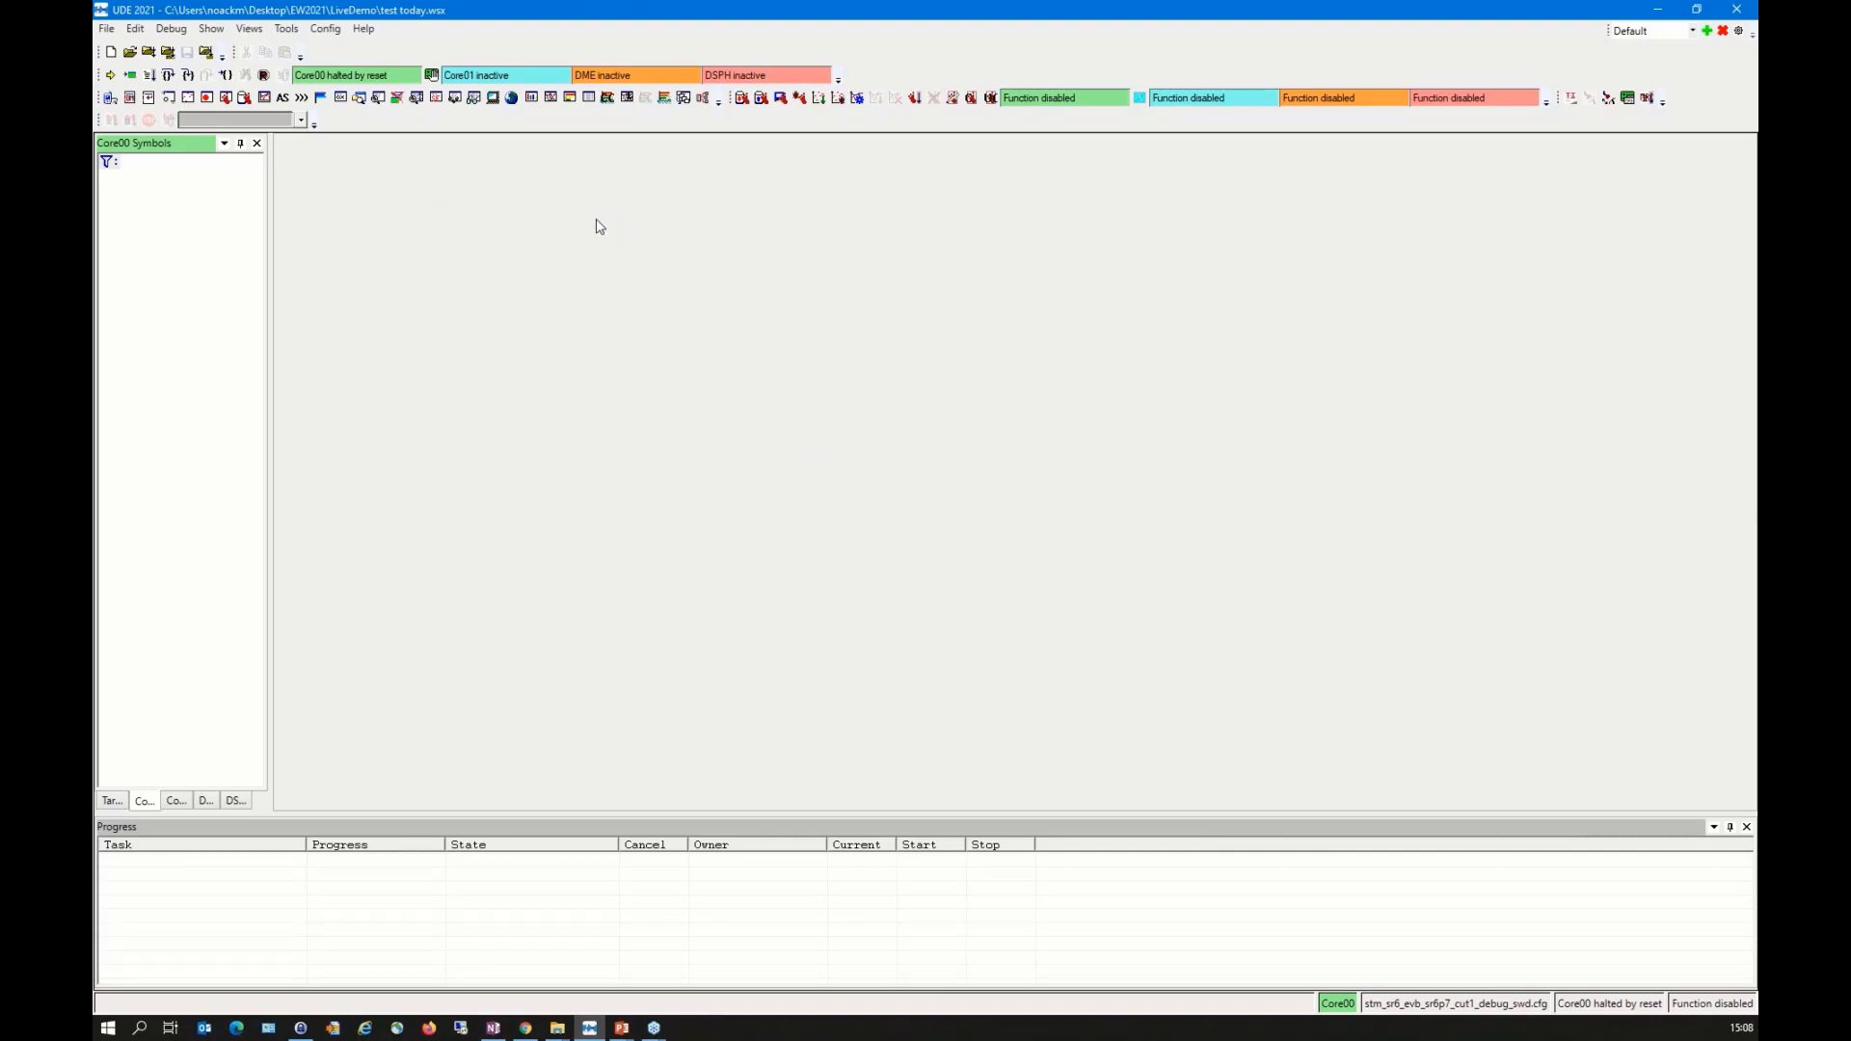
Step: Open the program file MulticoreDemo.elf from SR6P7x\R52\MulticoreDemo\GnuArm_iPcm_ST_Board_DME_DSPH for loading
left_click(208, 58)
left_click_drag(336, 67, 859, 289)
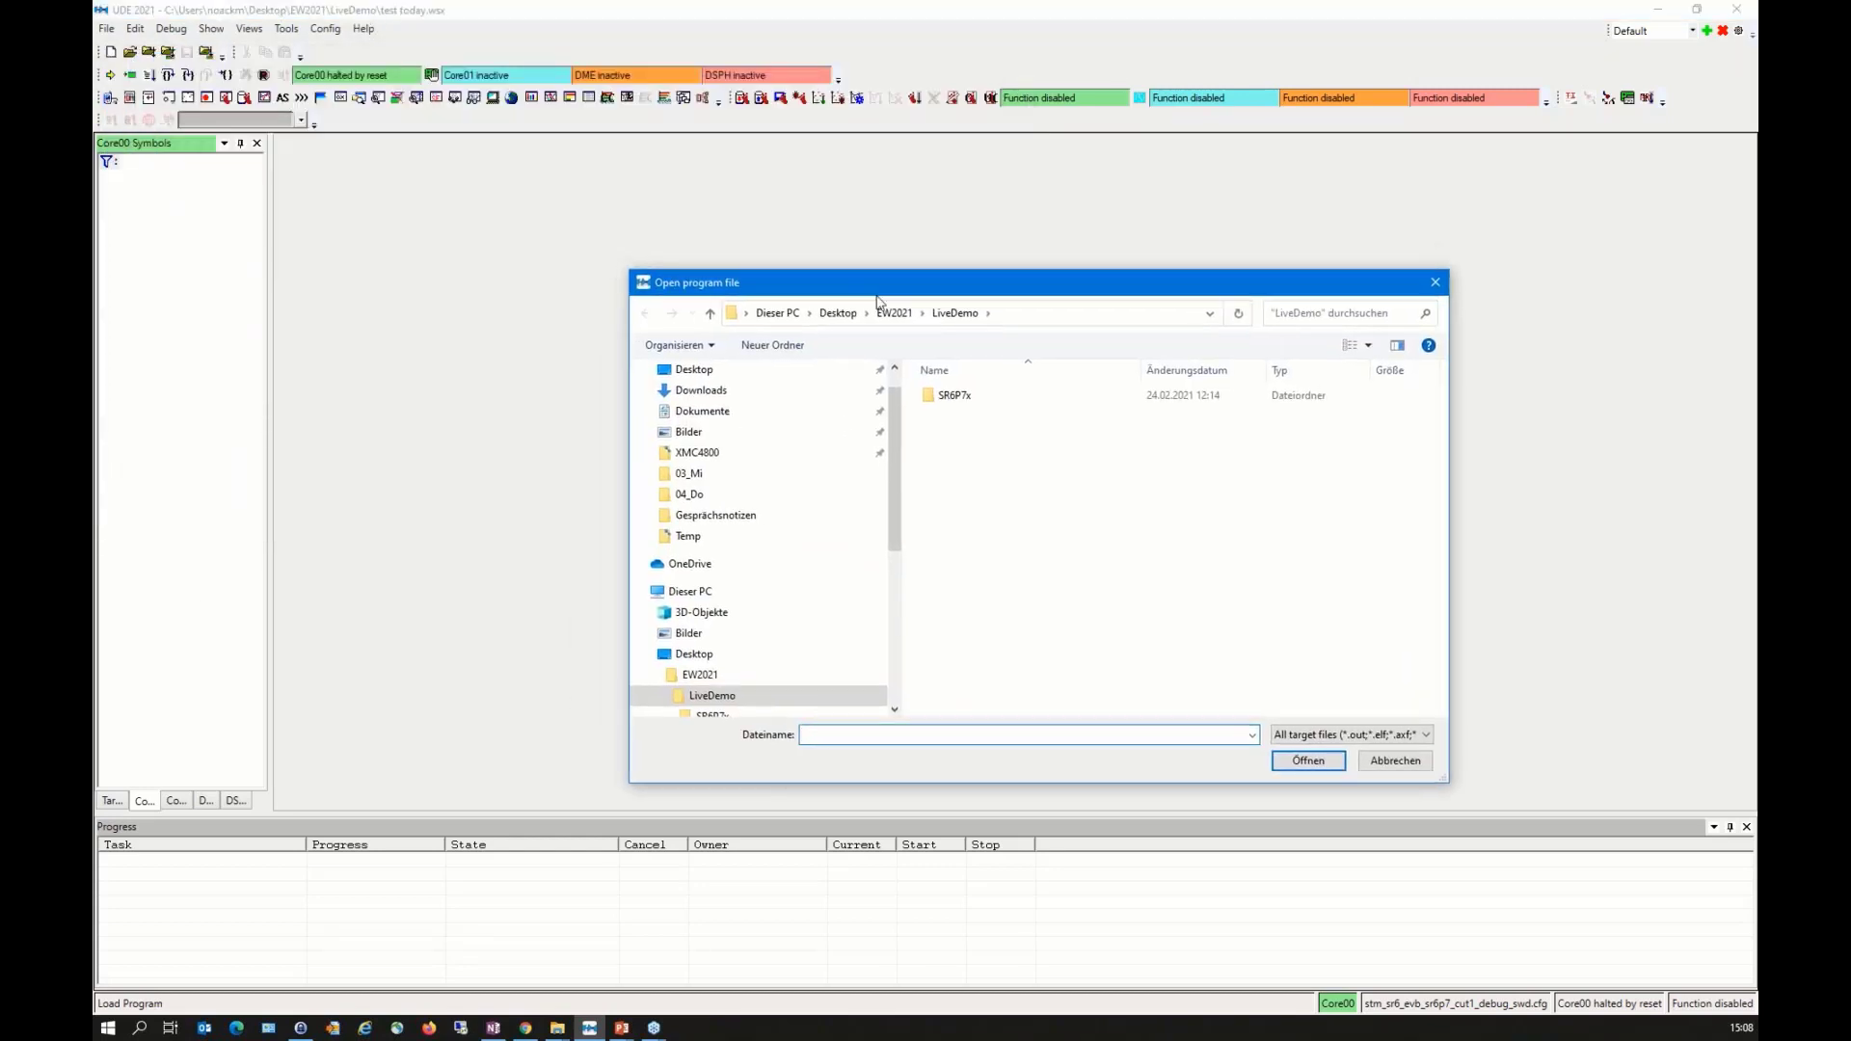
double_click(955, 398)
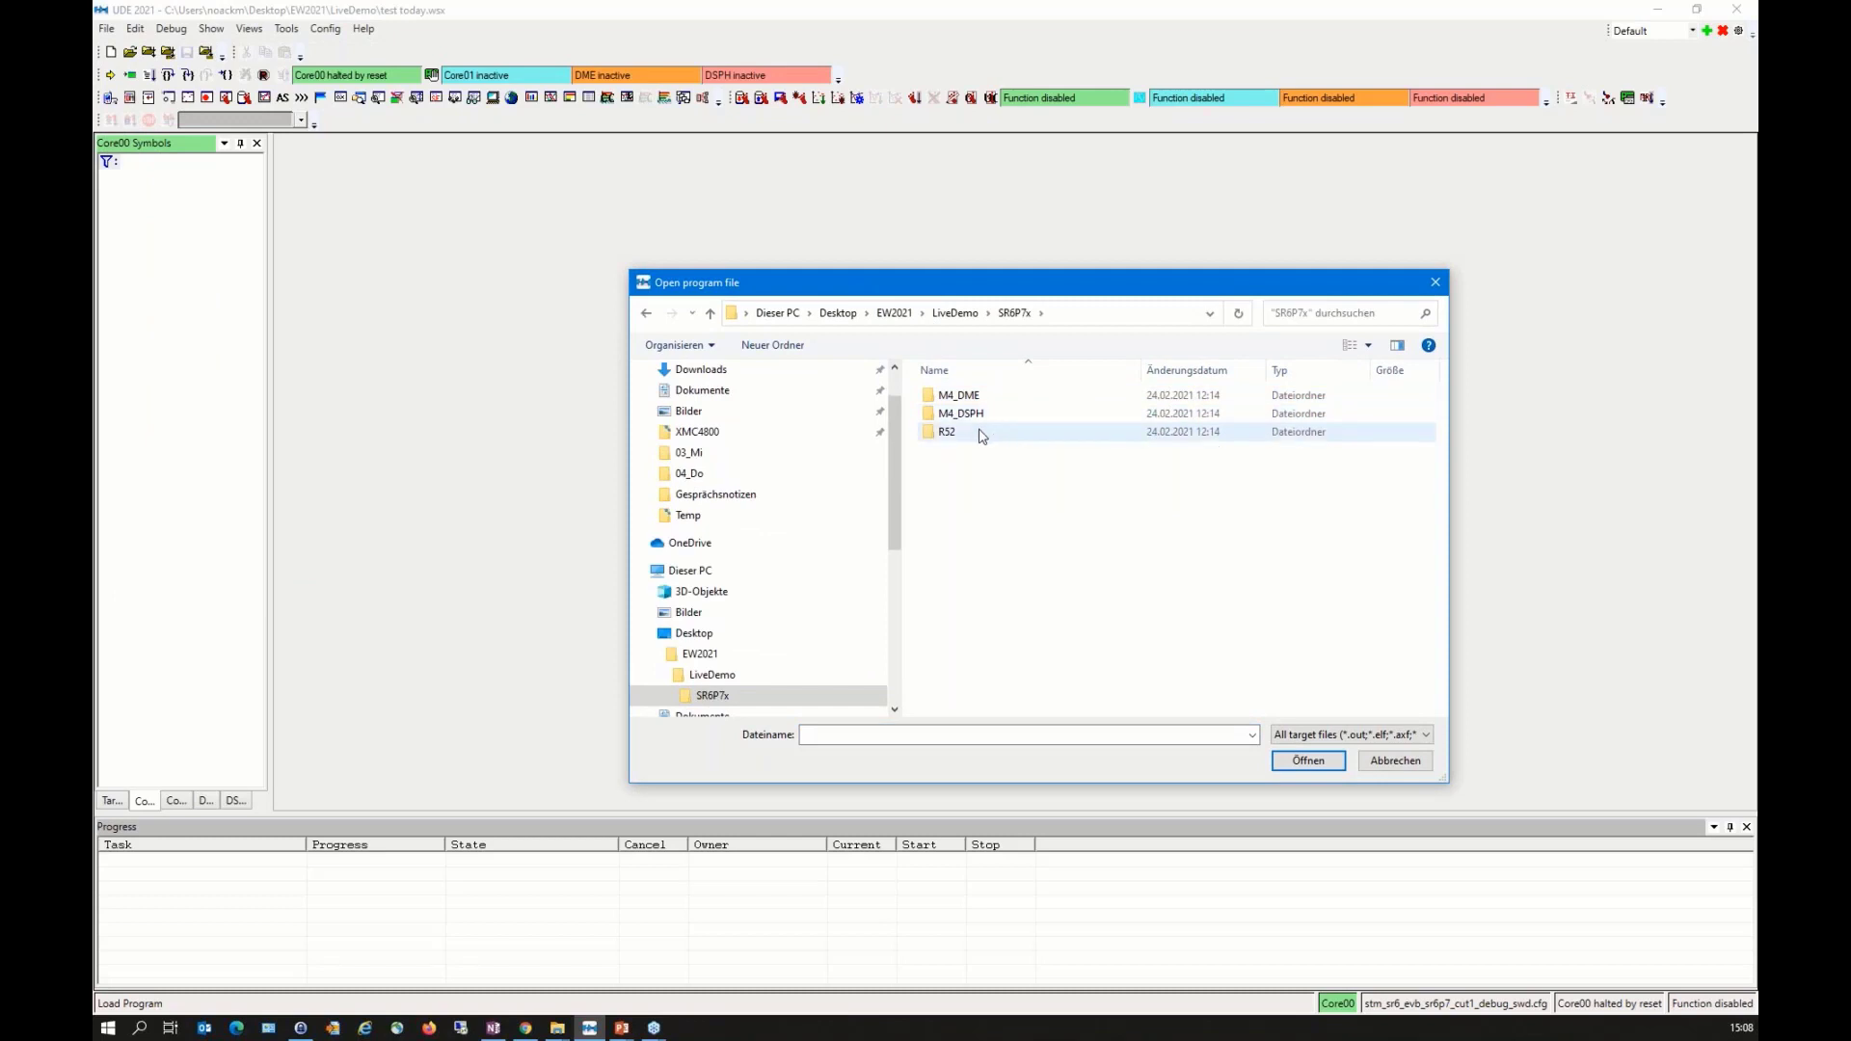
double_click(979, 431)
double_click(982, 414)
double_click(981, 396)
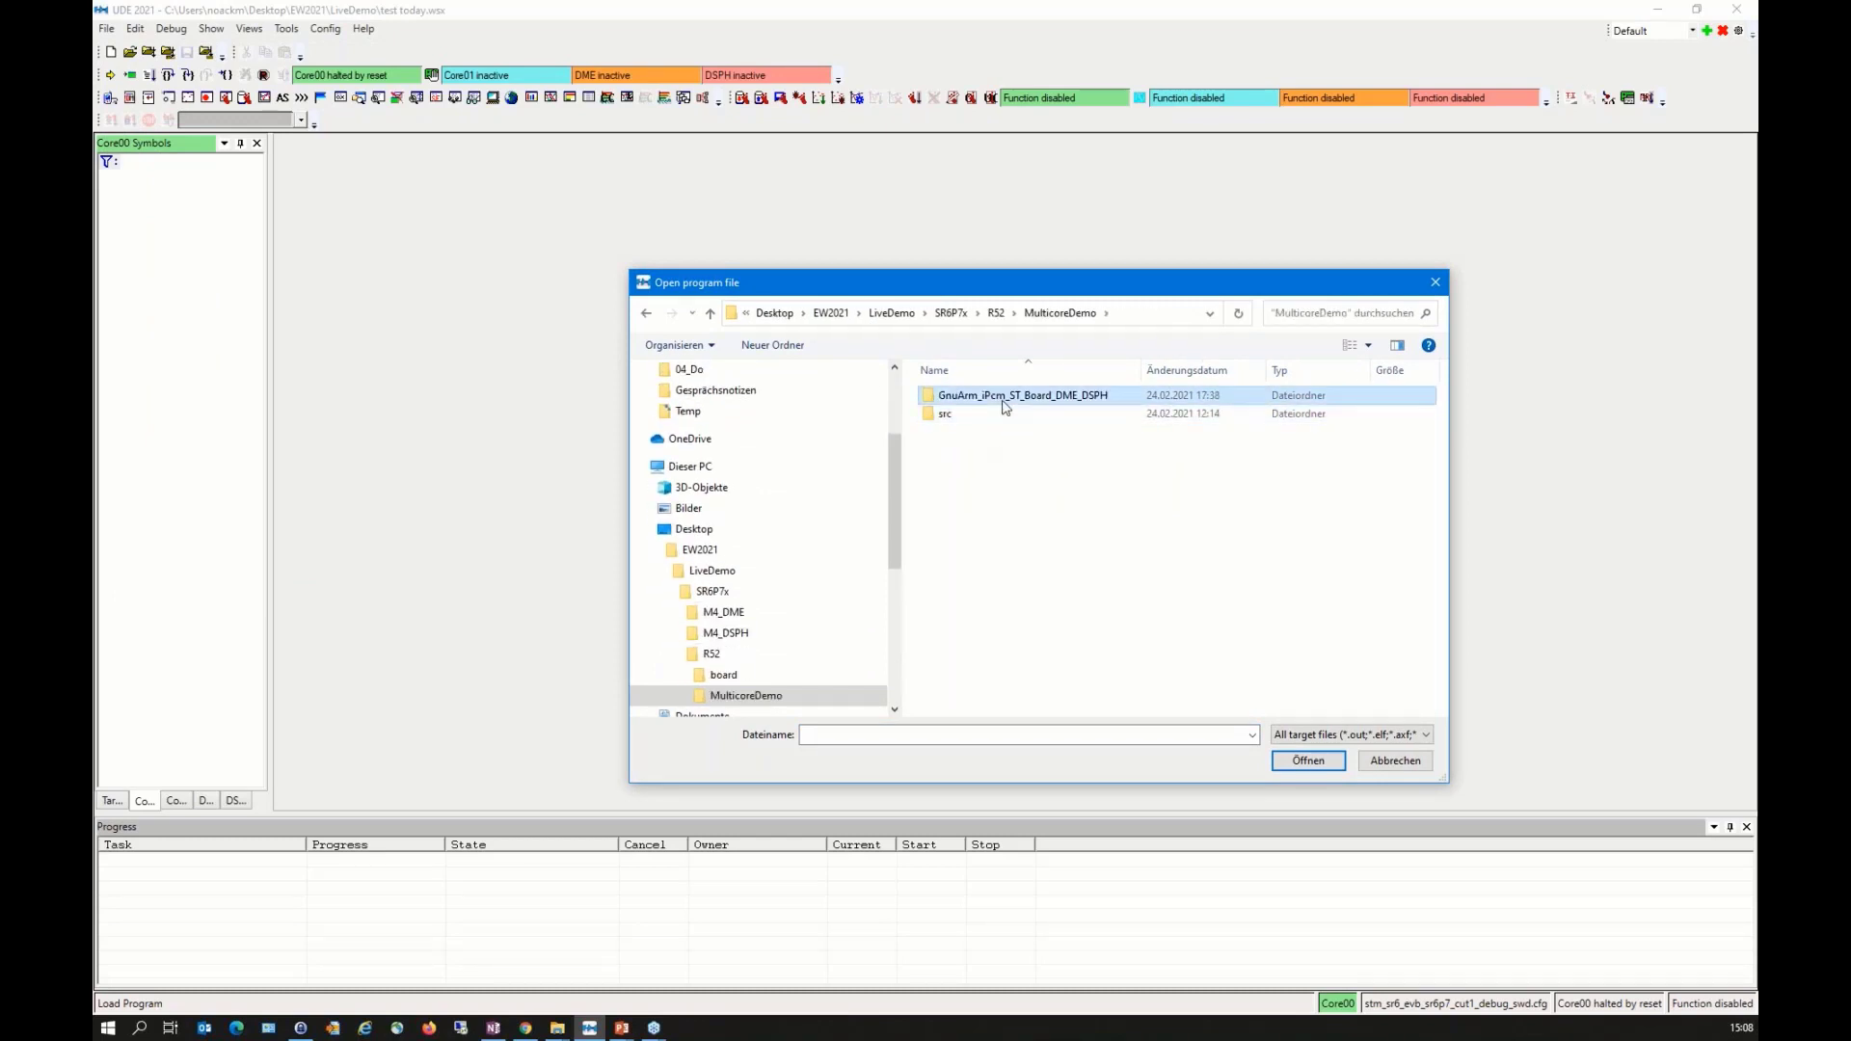
left_click(976, 399)
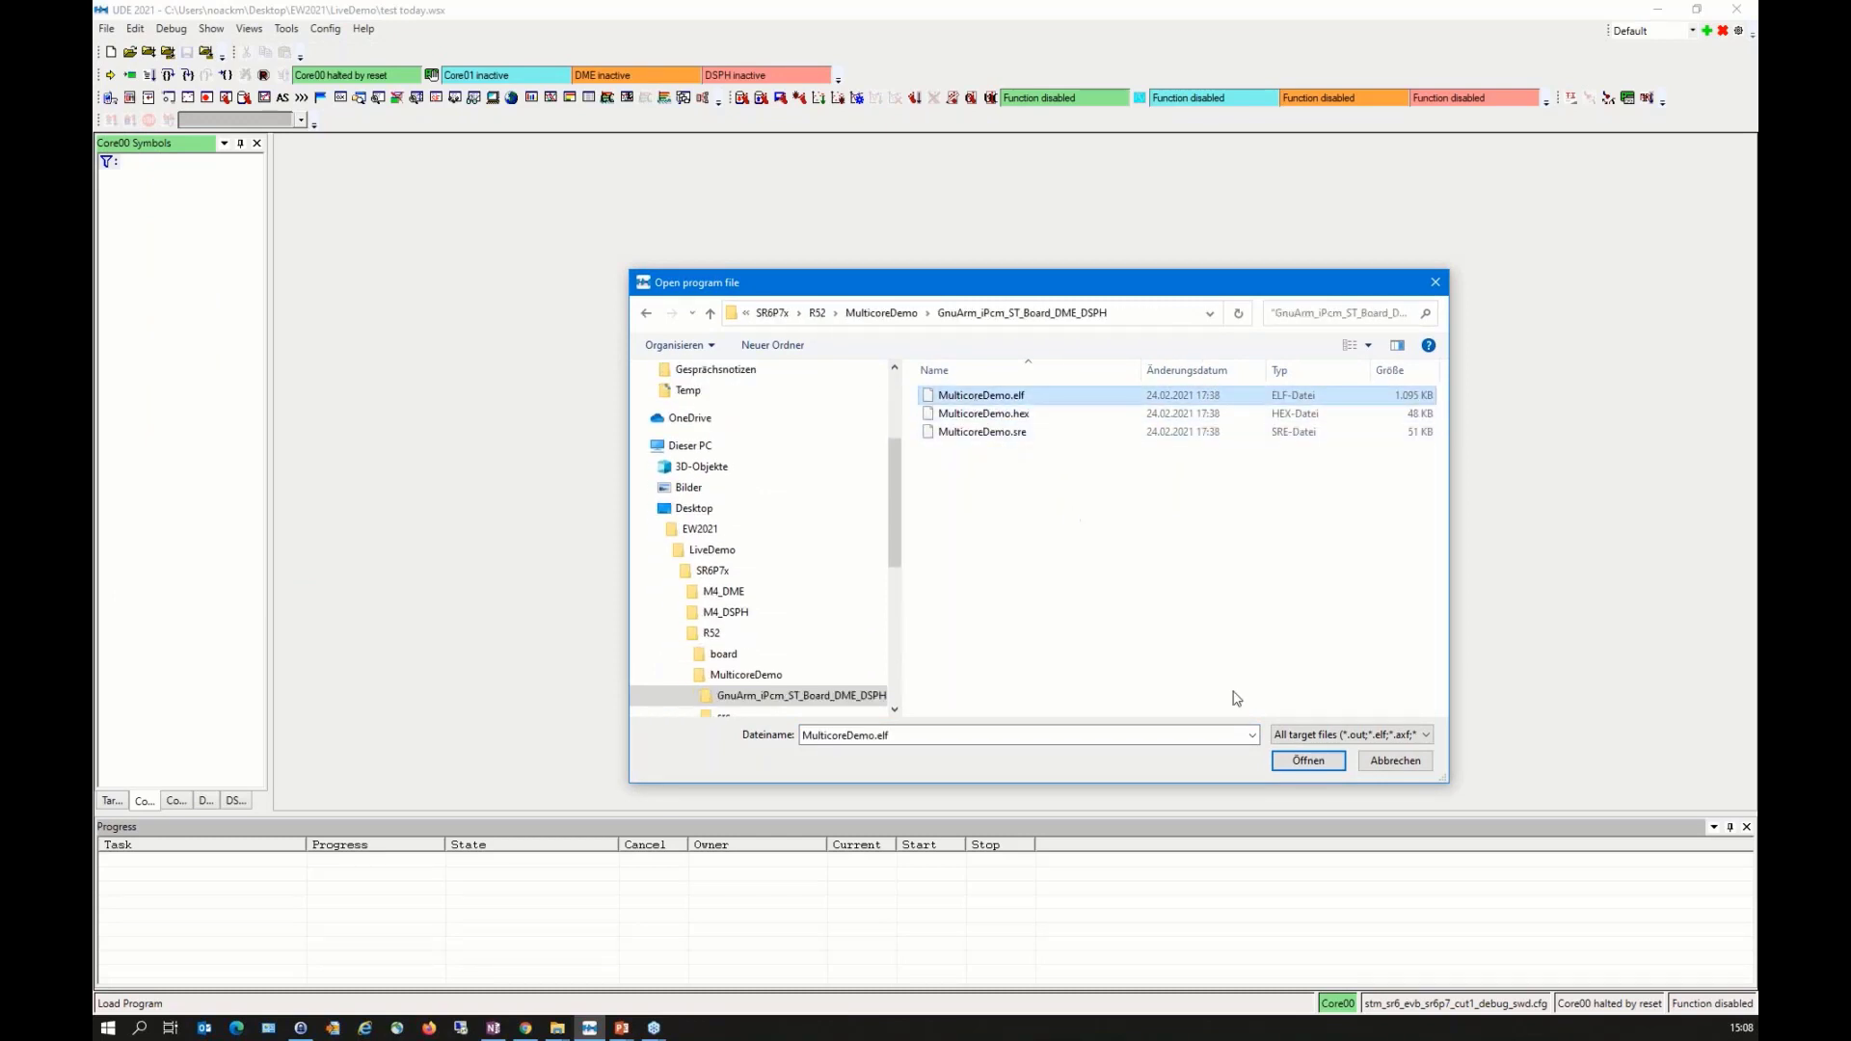
left_click(1313, 767)
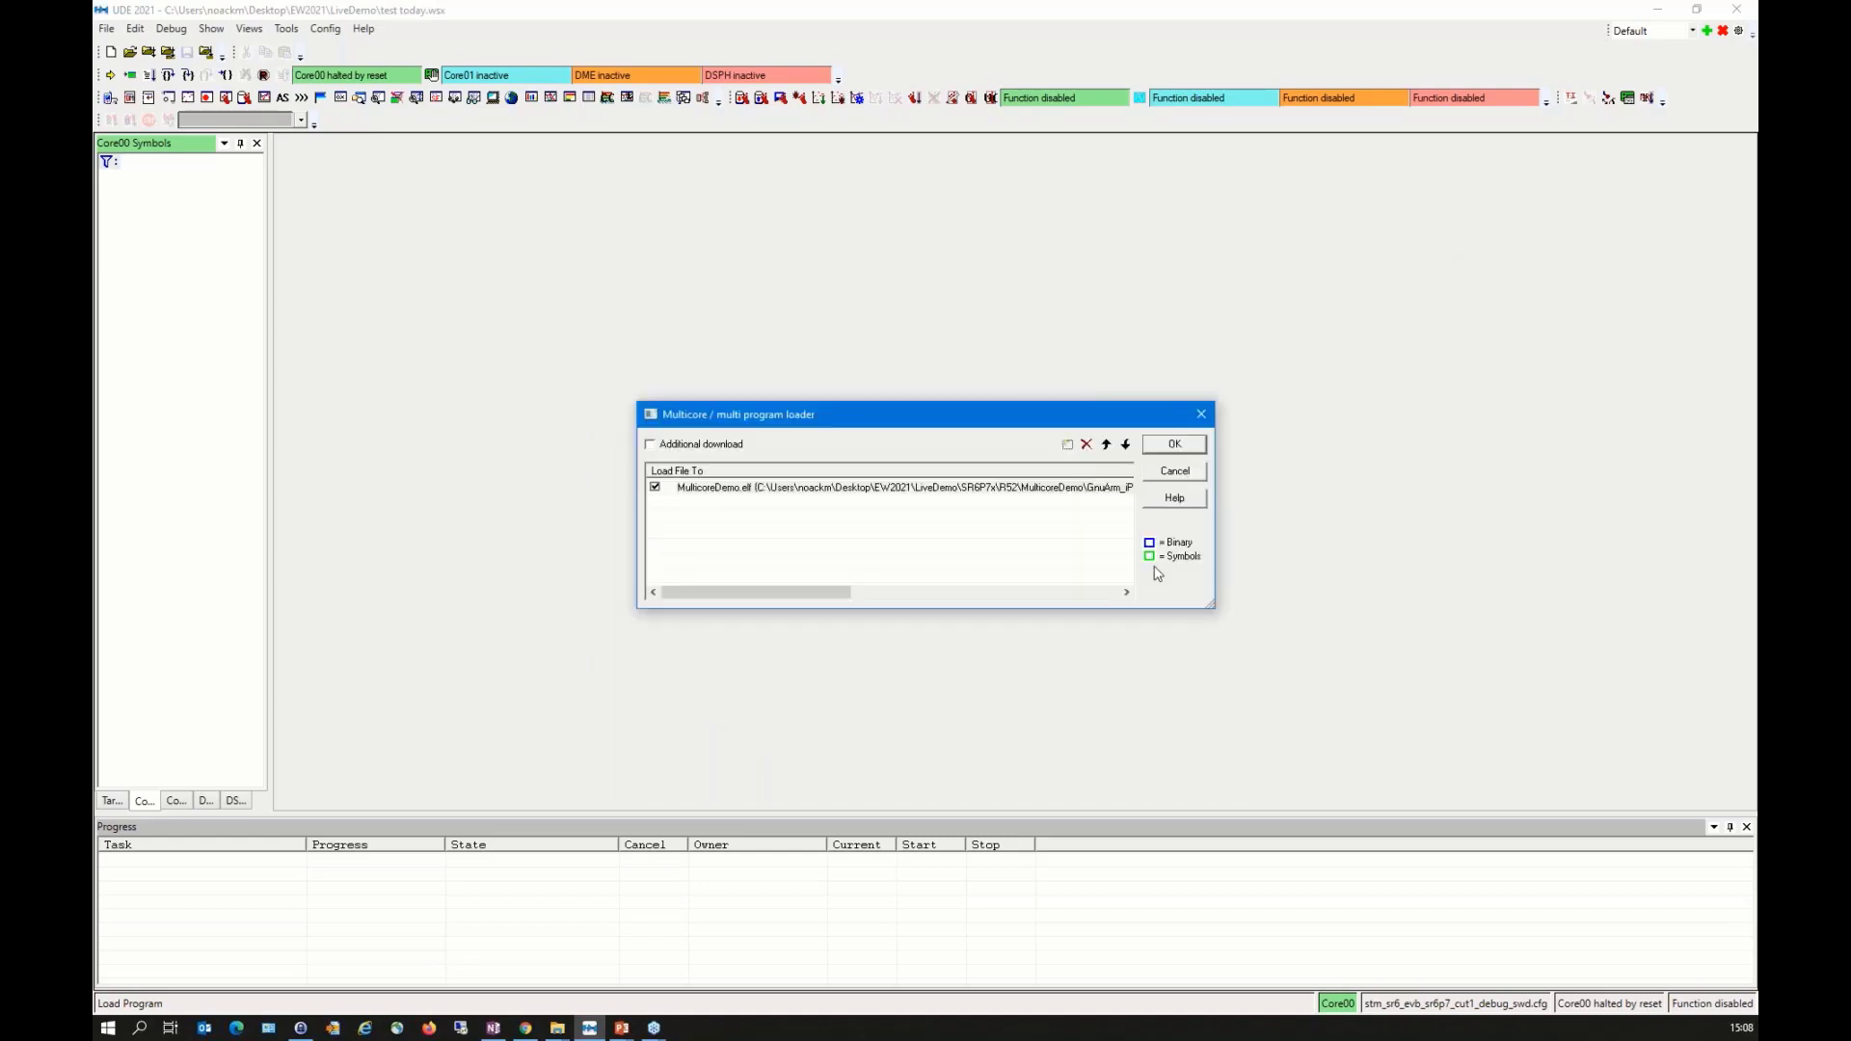
Step: Add TimeDemo.elf from SR6P7x\M4_DME\TimeDemo\GnuArm_ST_Board to the multicore program loader
left_click(1067, 446)
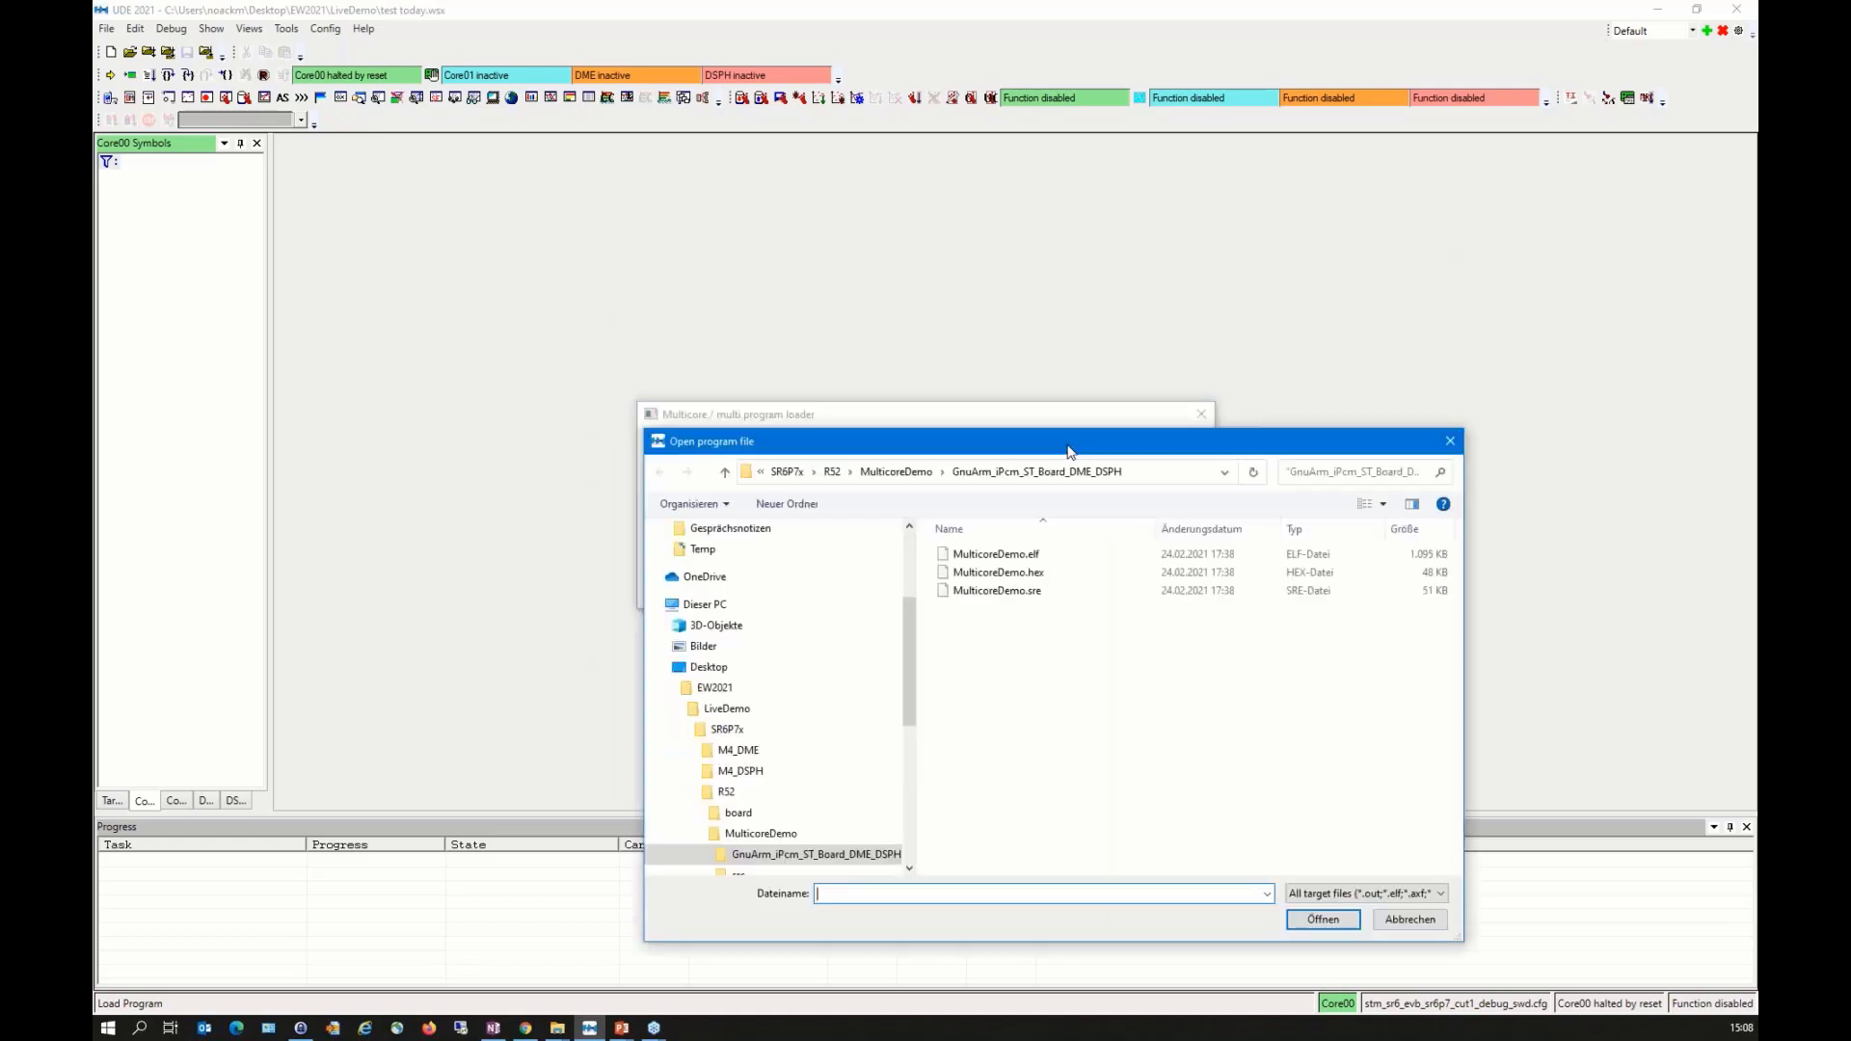
left_click(897, 472)
left_click(1010, 474)
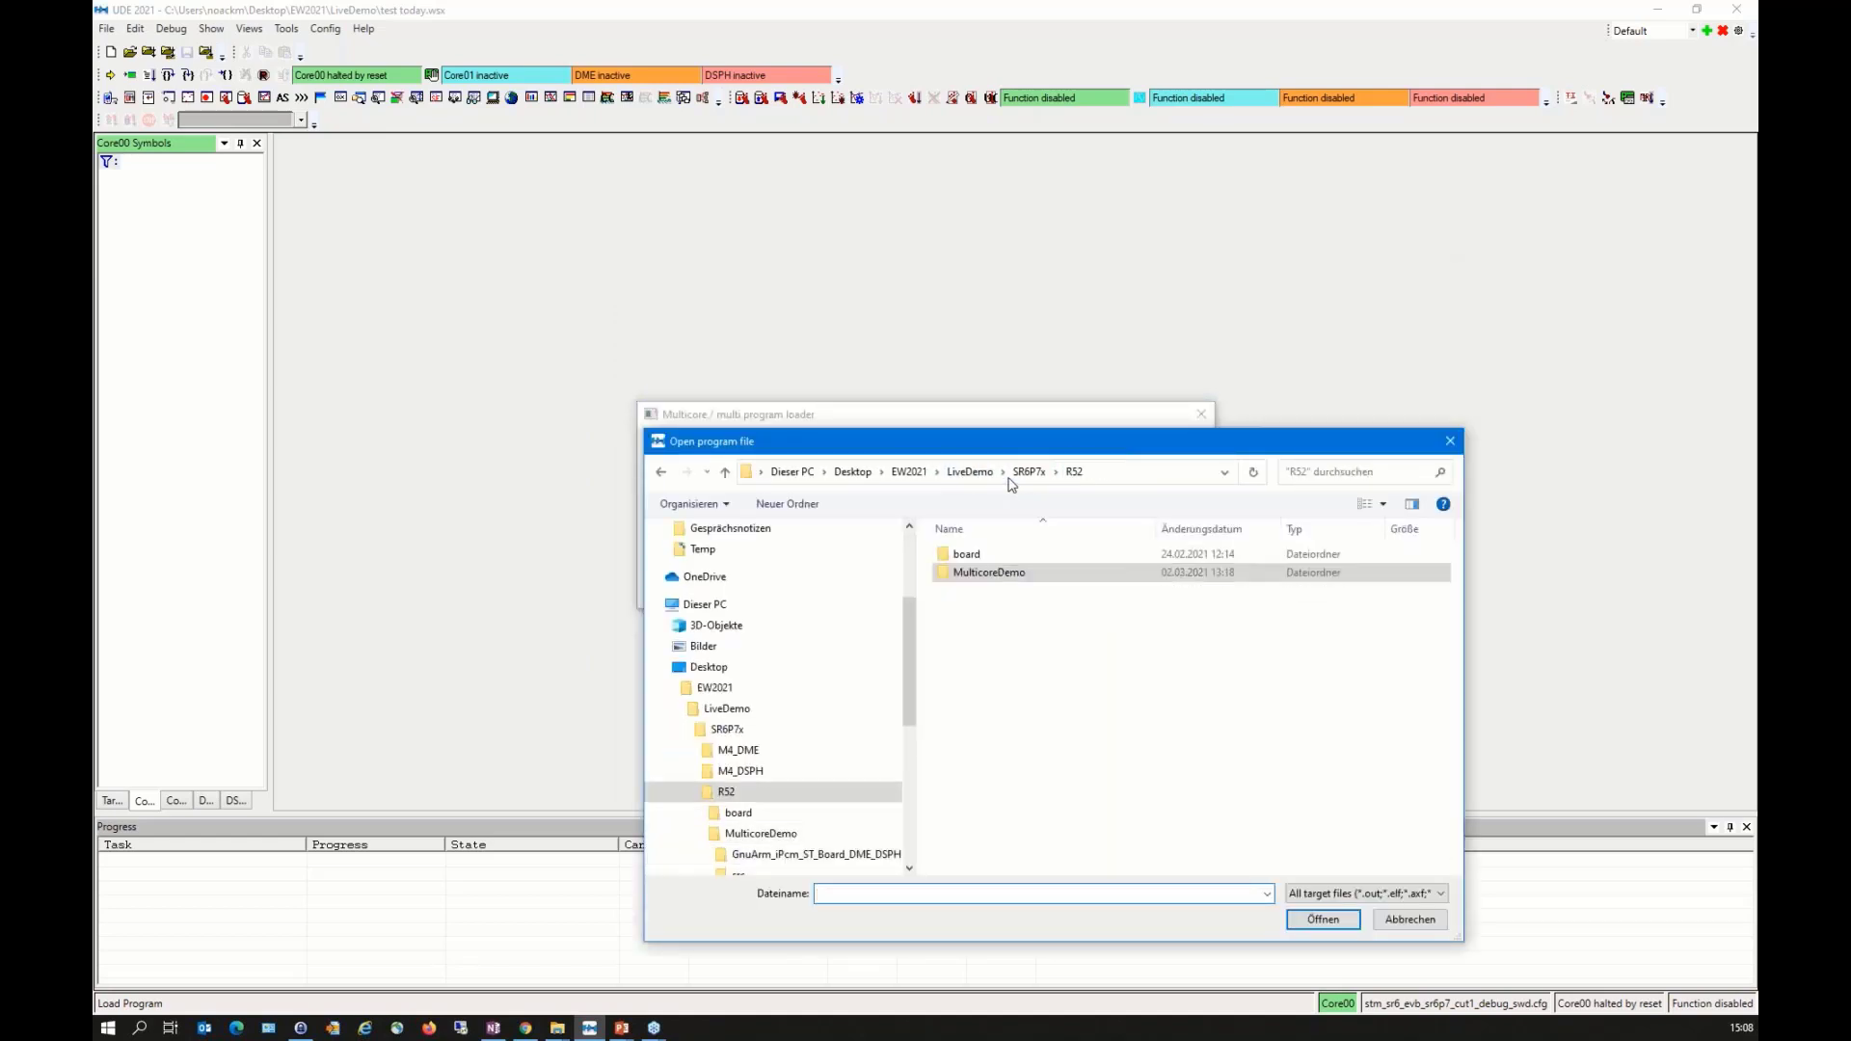
left_click(1030, 473)
double_click(974, 555)
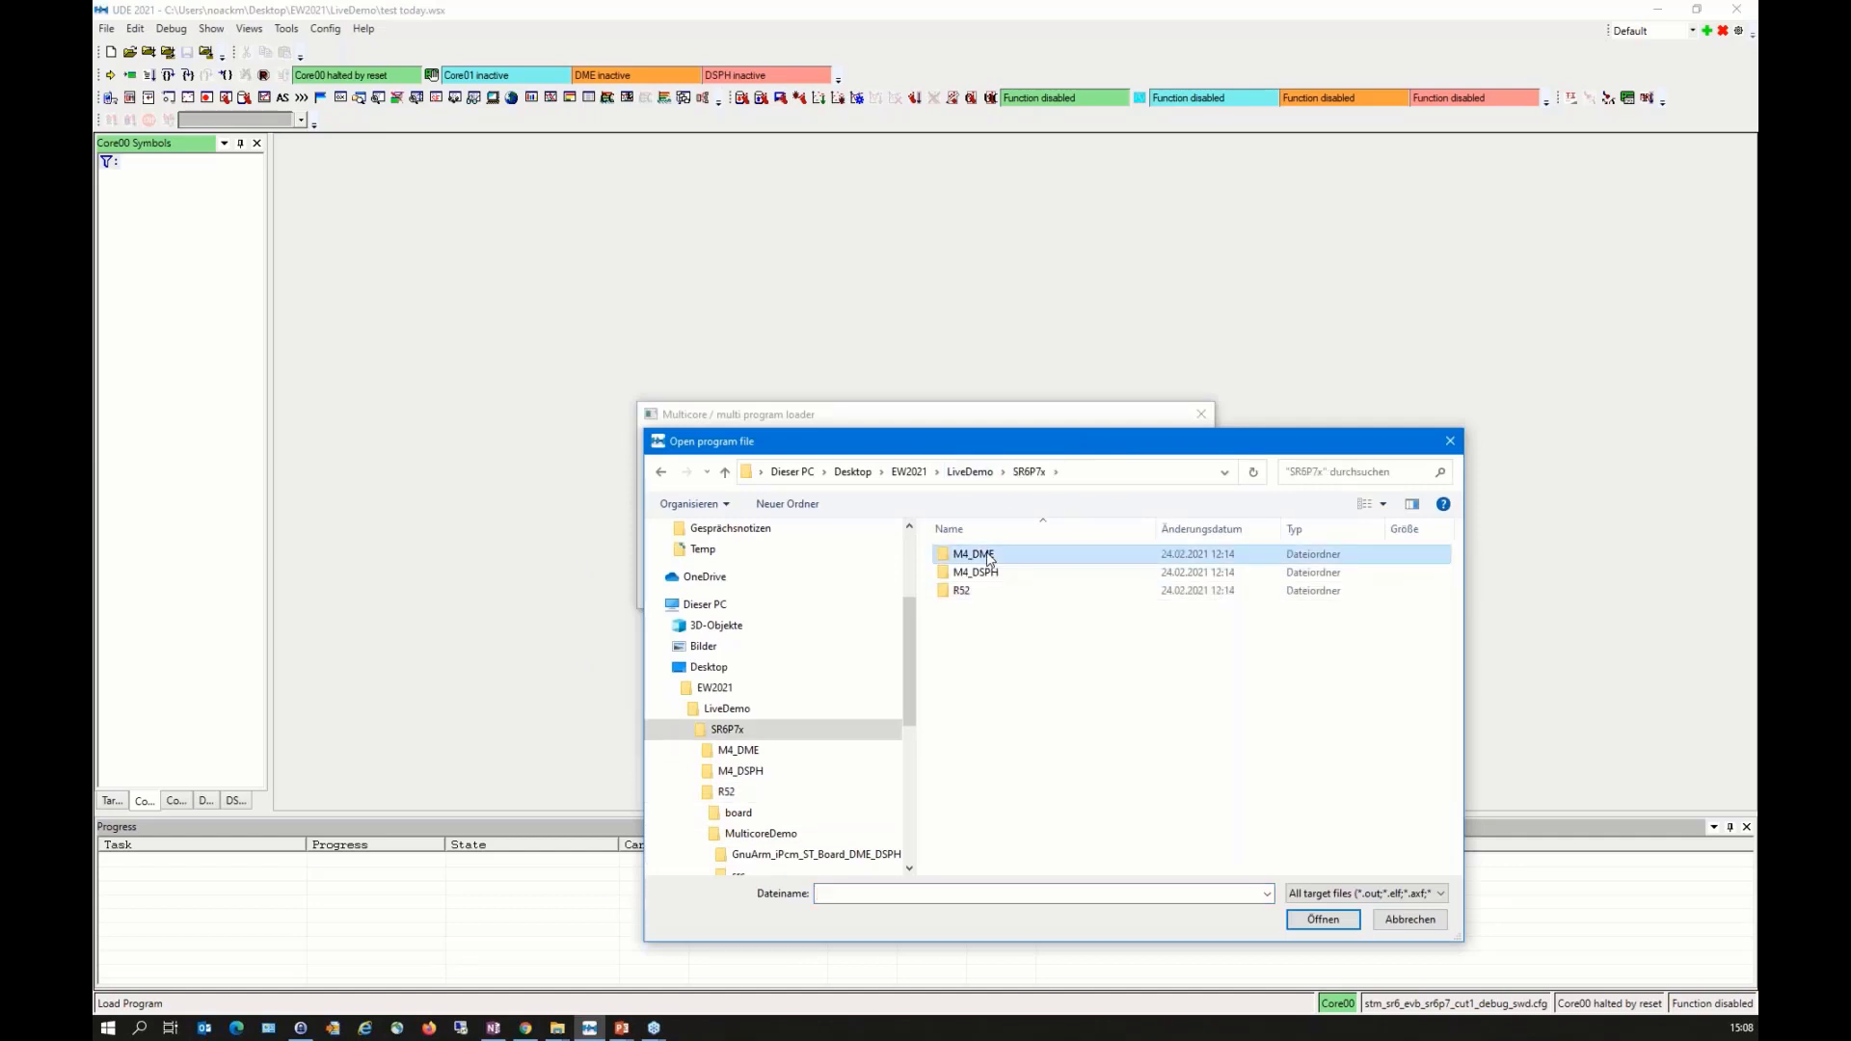
double_click(991, 573)
double_click(996, 558)
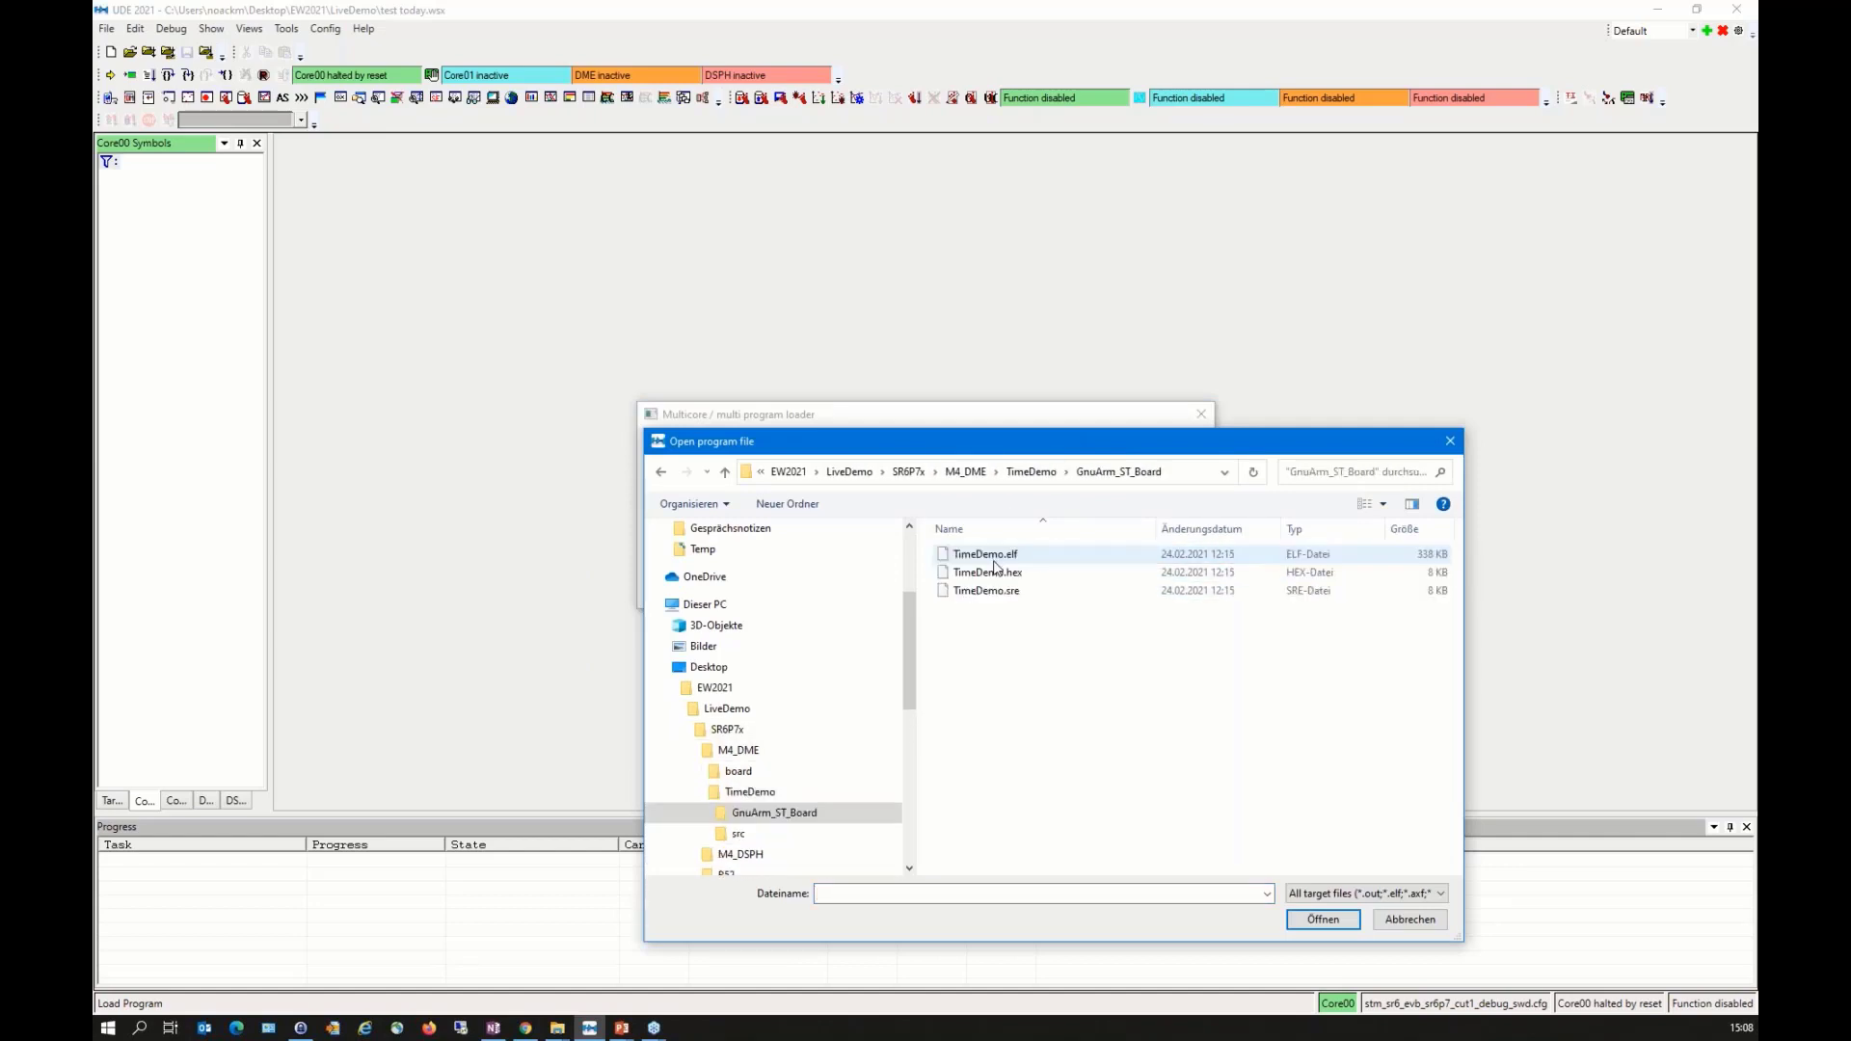
double_click(996, 556)
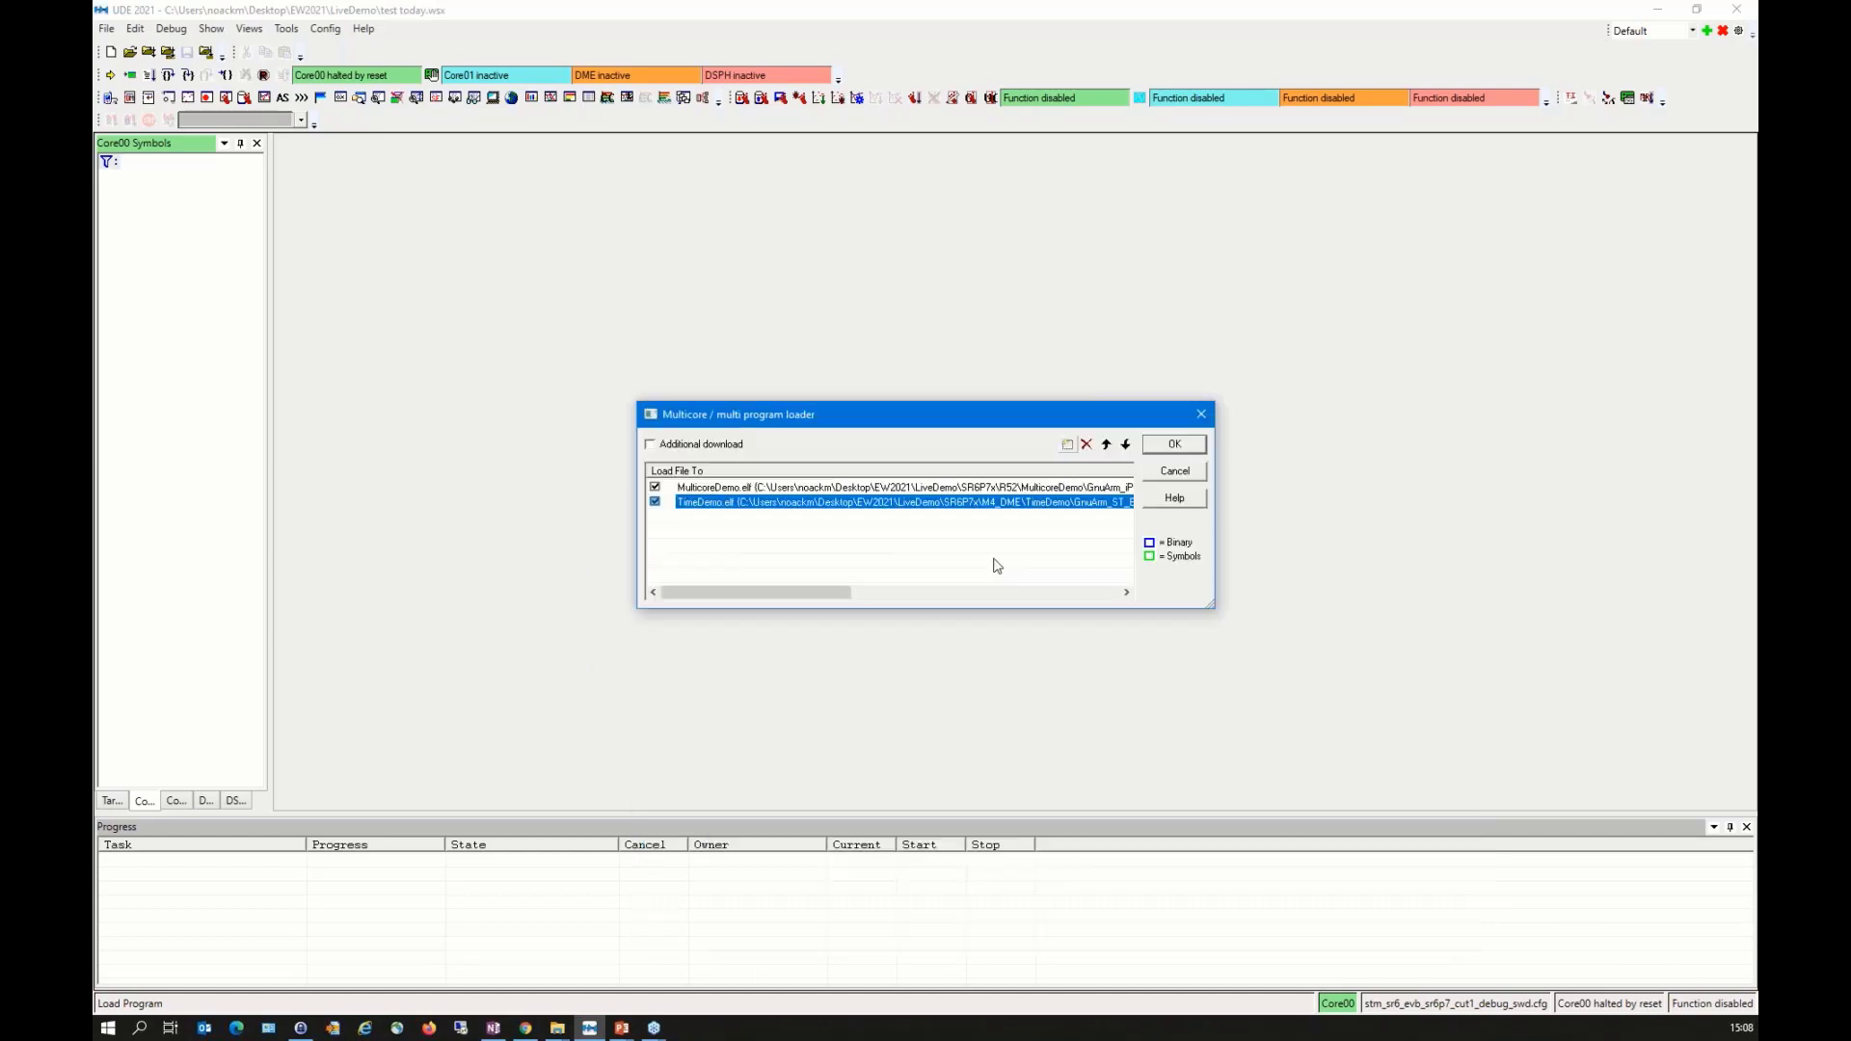
Step: Add TimeDemo.elf from SR6P7x\M4_DSPH\TimeDemo\GnuArm_ST_Board to the multicore program loader
left_click(1067, 445)
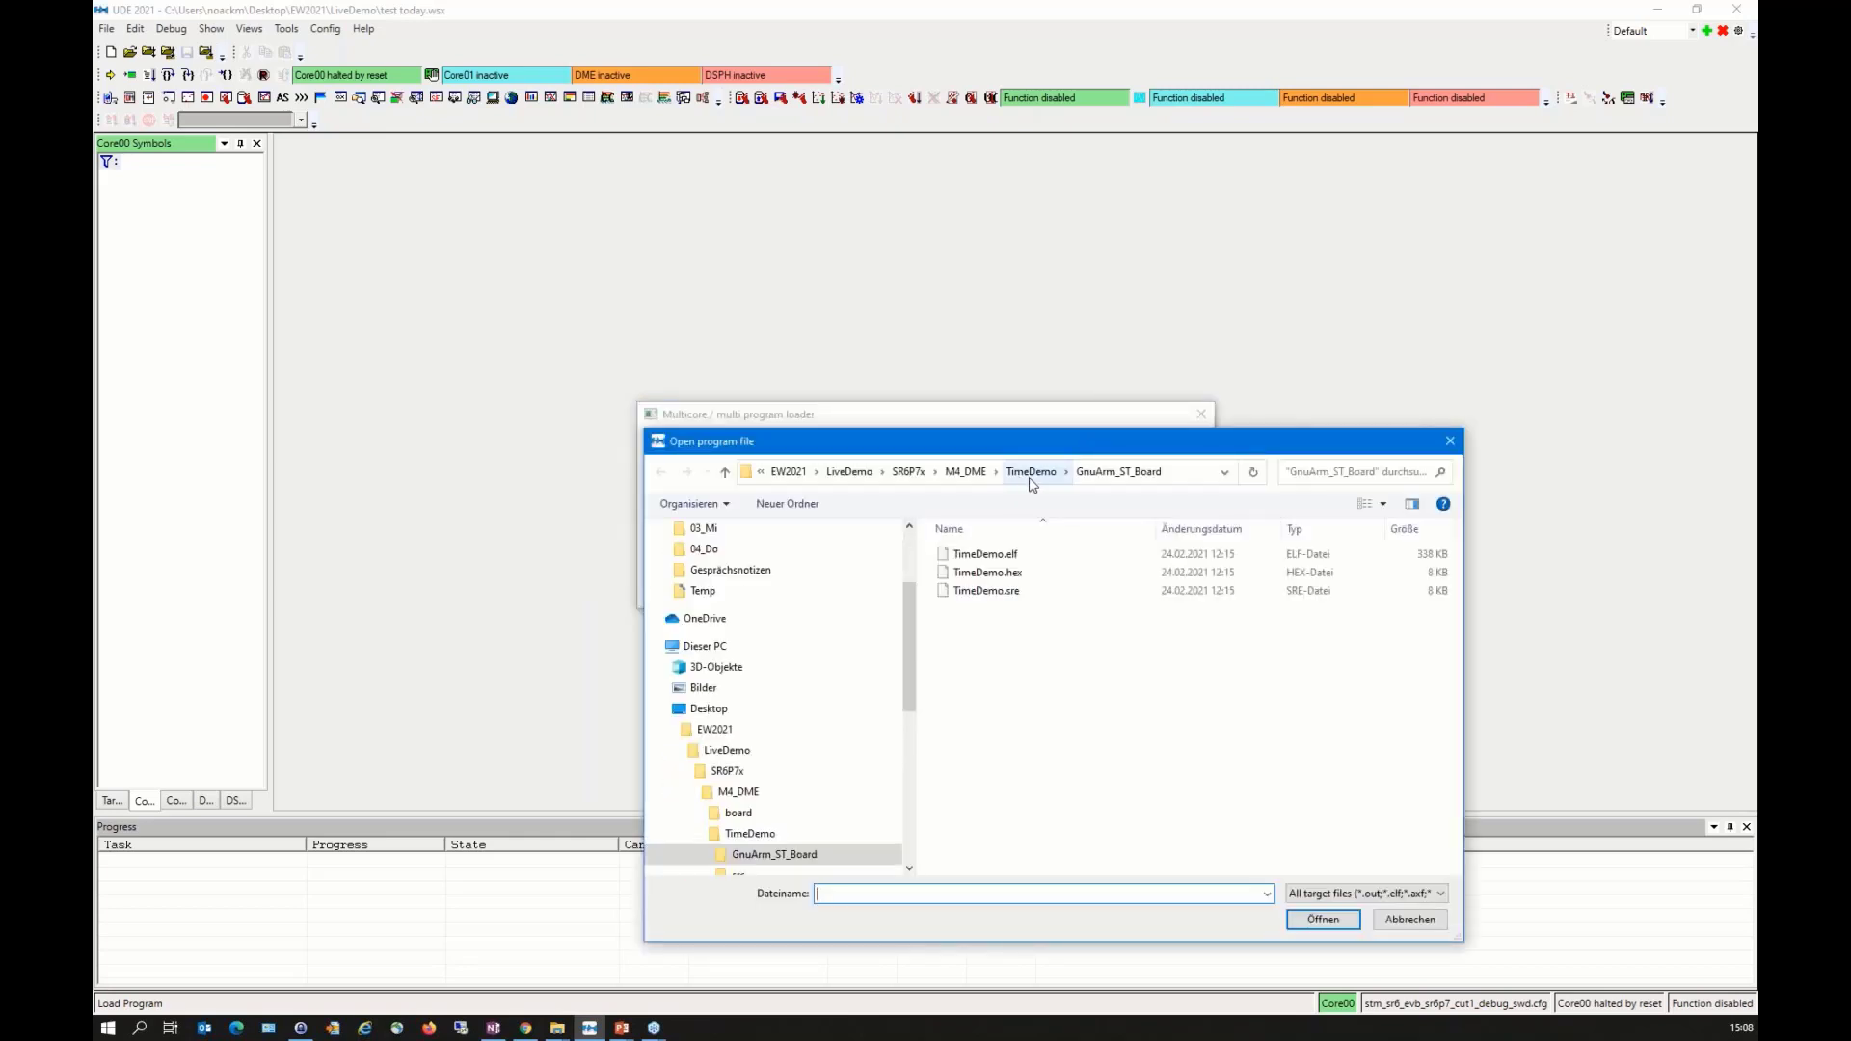
left_click(914, 478)
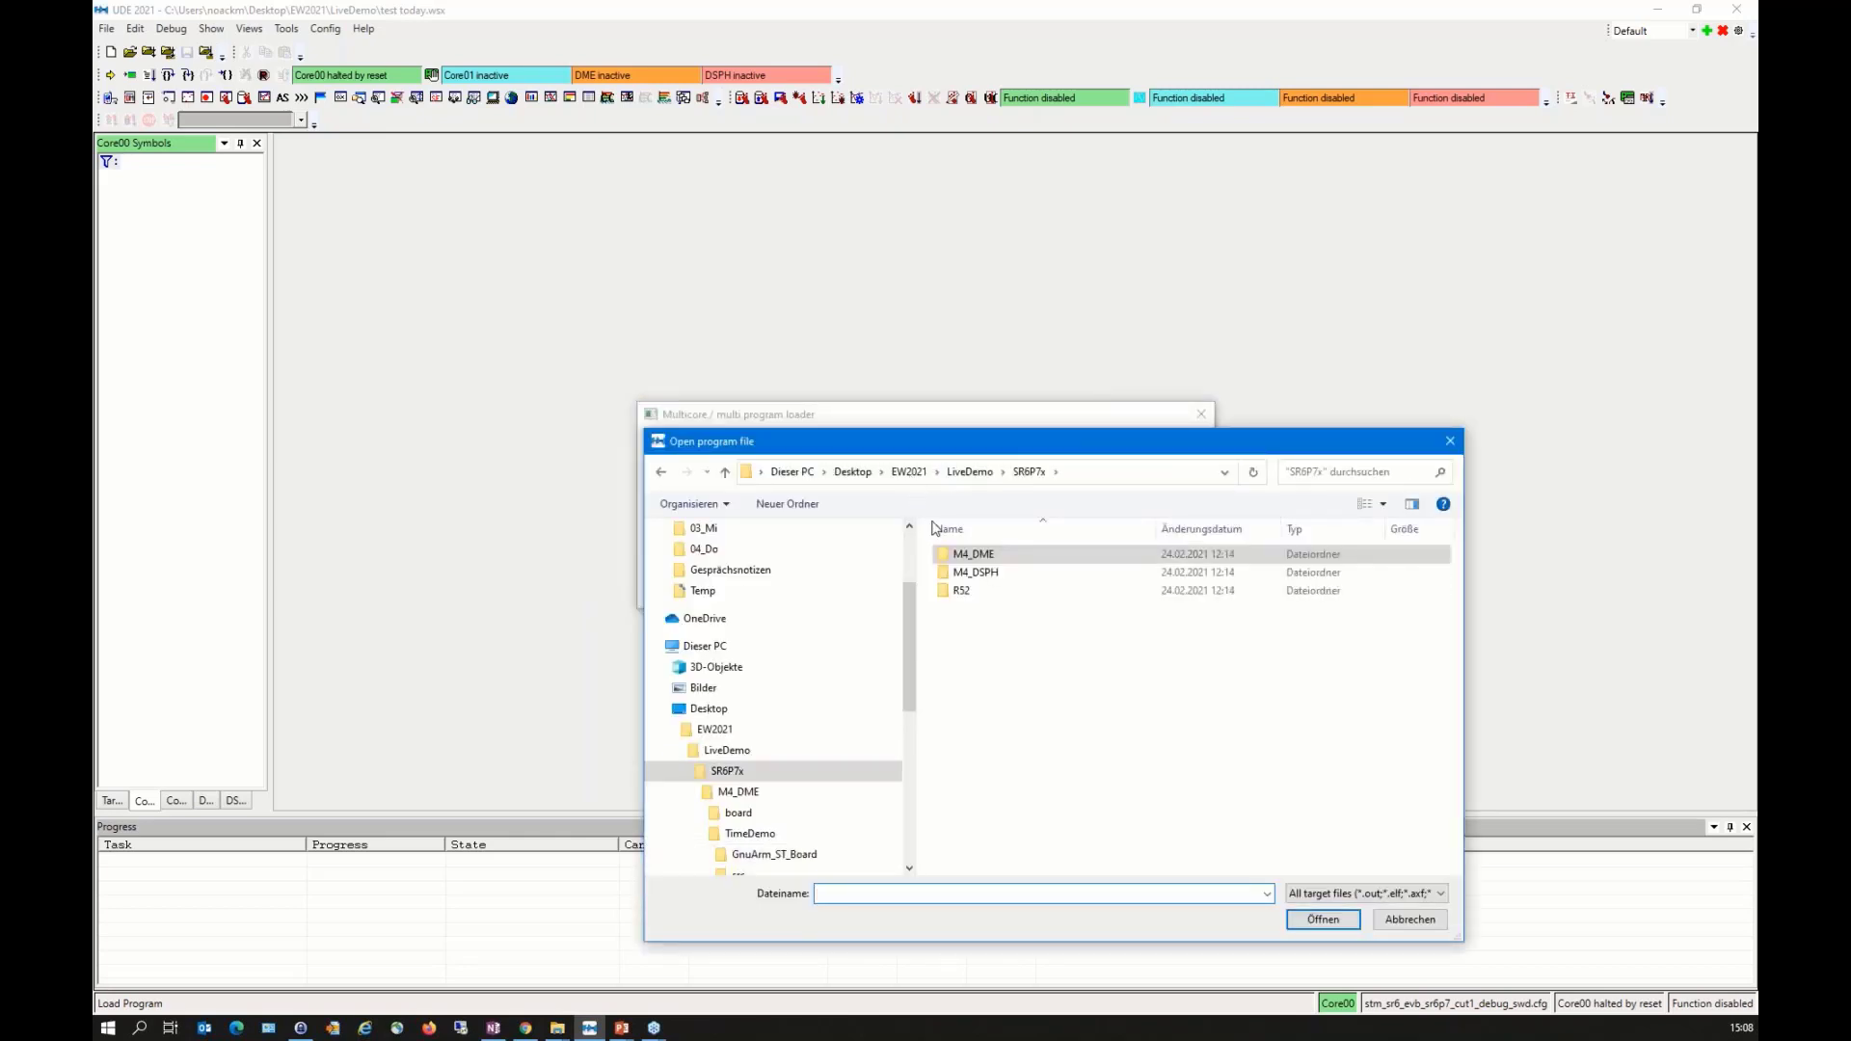
double_click(979, 573)
double_click(986, 573)
double_click(992, 556)
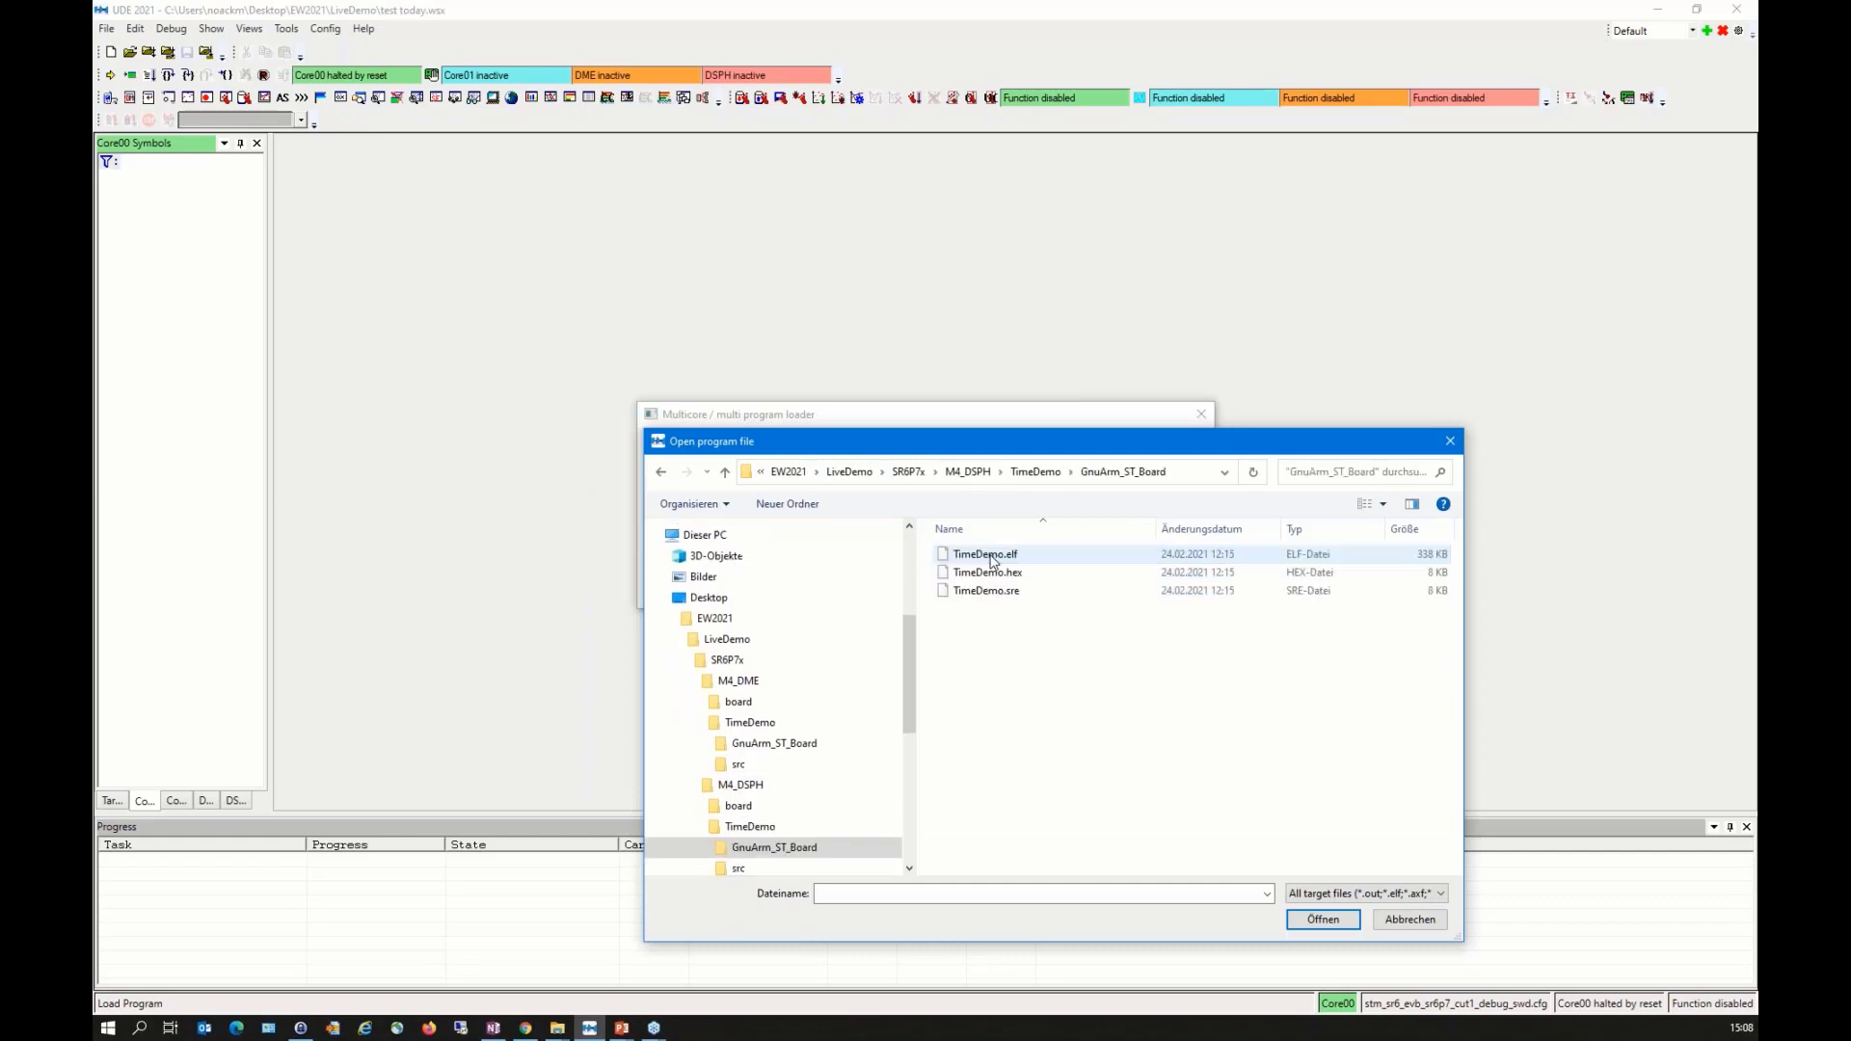
double_click(992, 556)
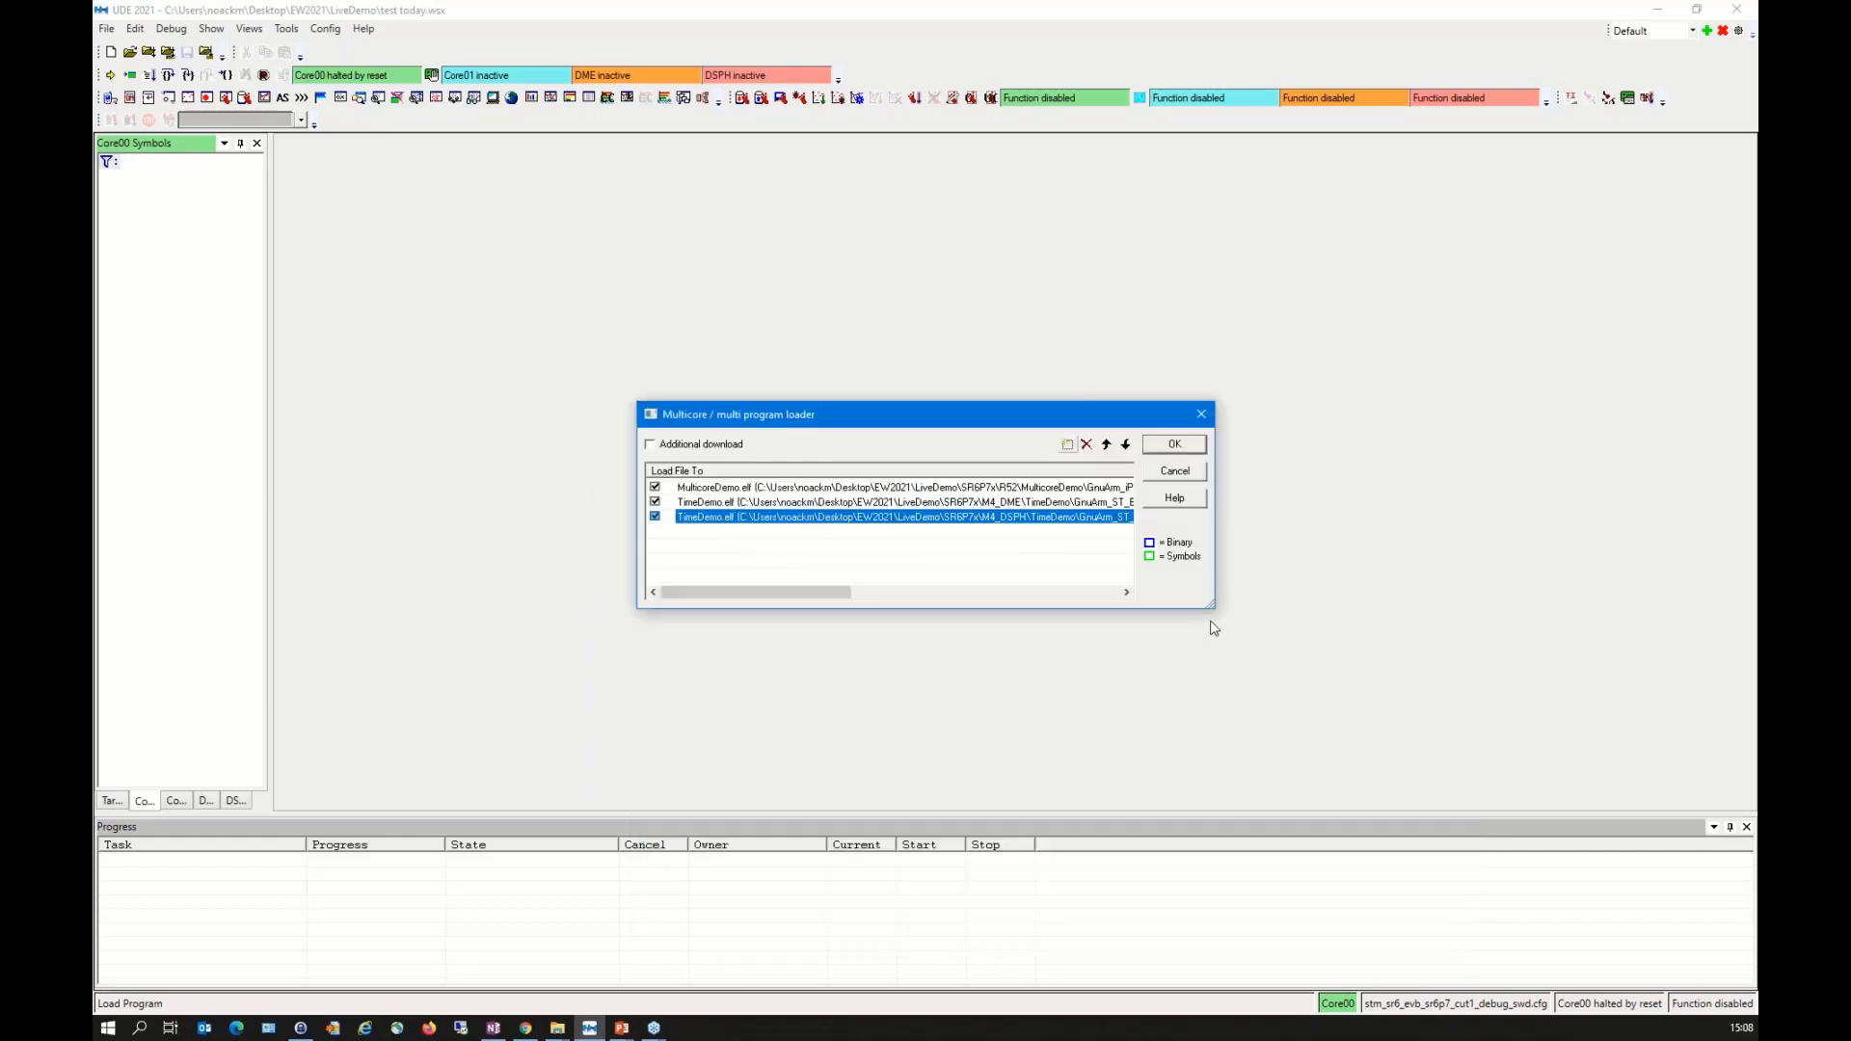
Step: Load the programs with MulticoreDemo.elf symbols removed from DME and DSPH and the M4_DME TimeDemo.elf symbols assigned to DME
left_click_drag(1212, 608, 1741, 645)
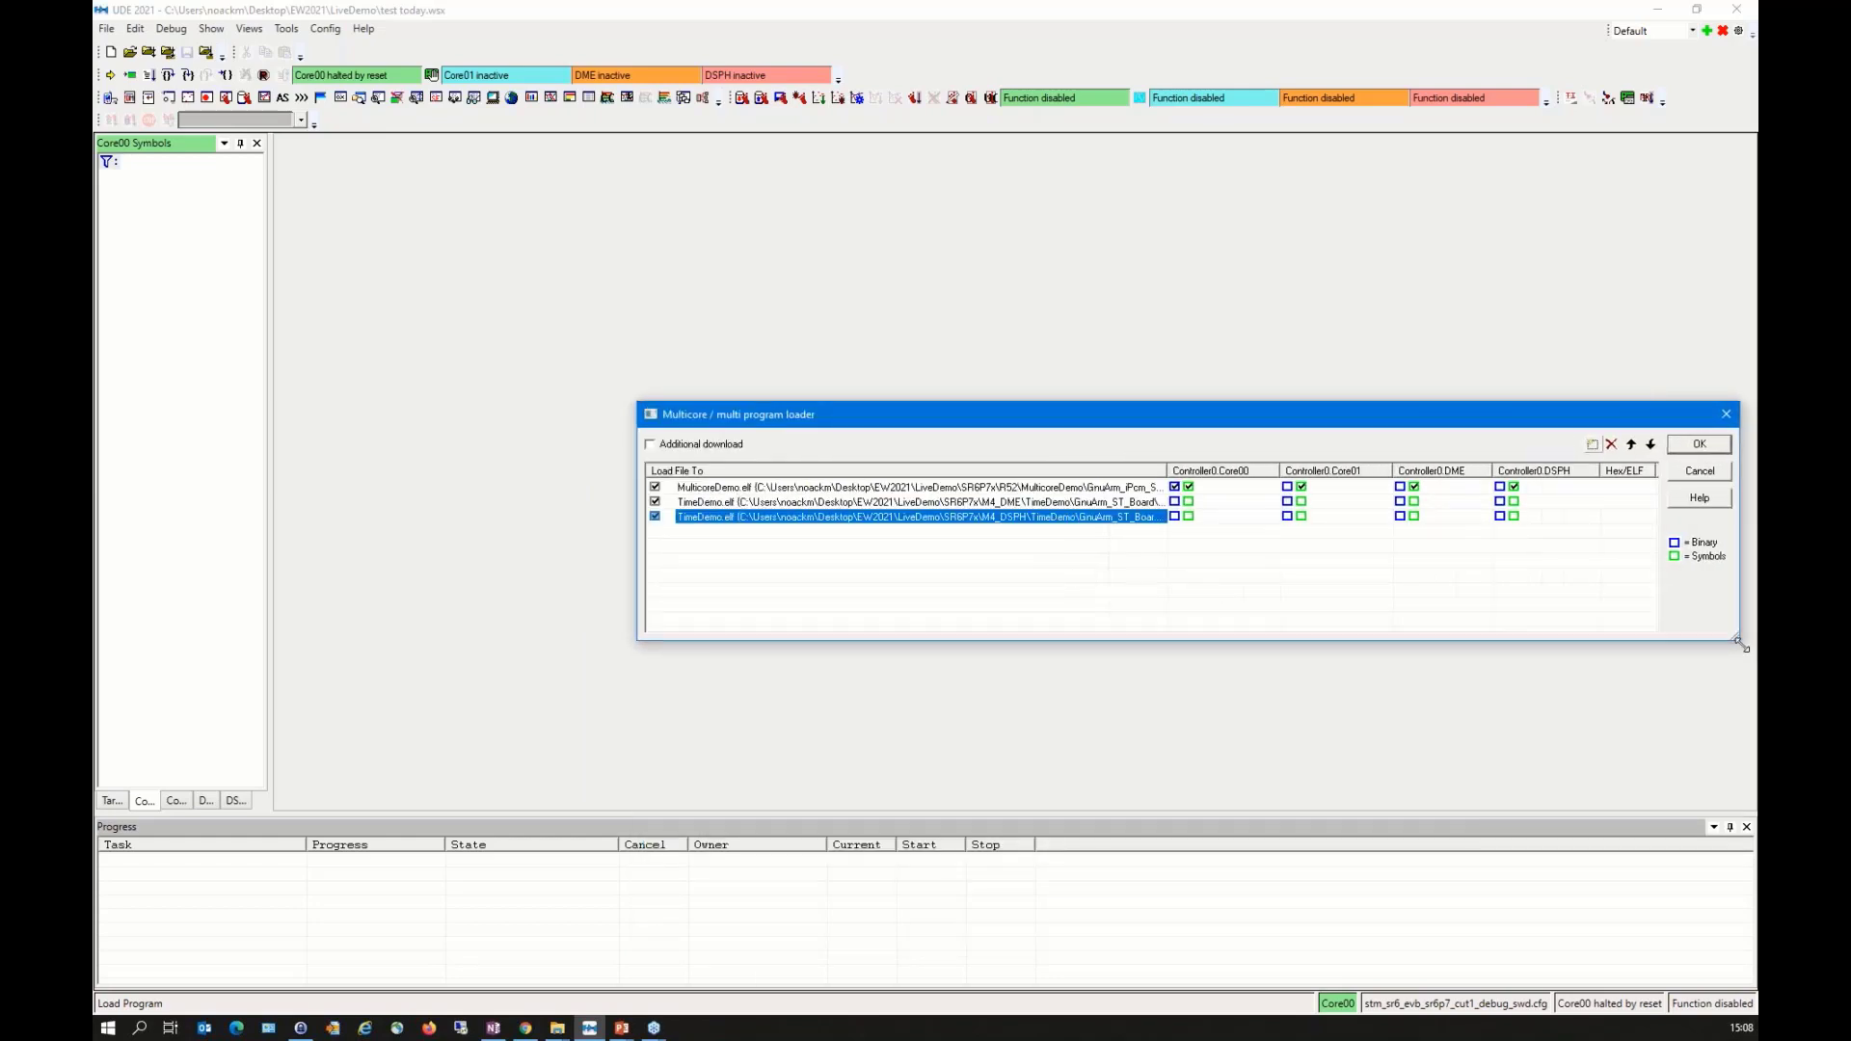
left_click_drag(1178, 425, 967, 417)
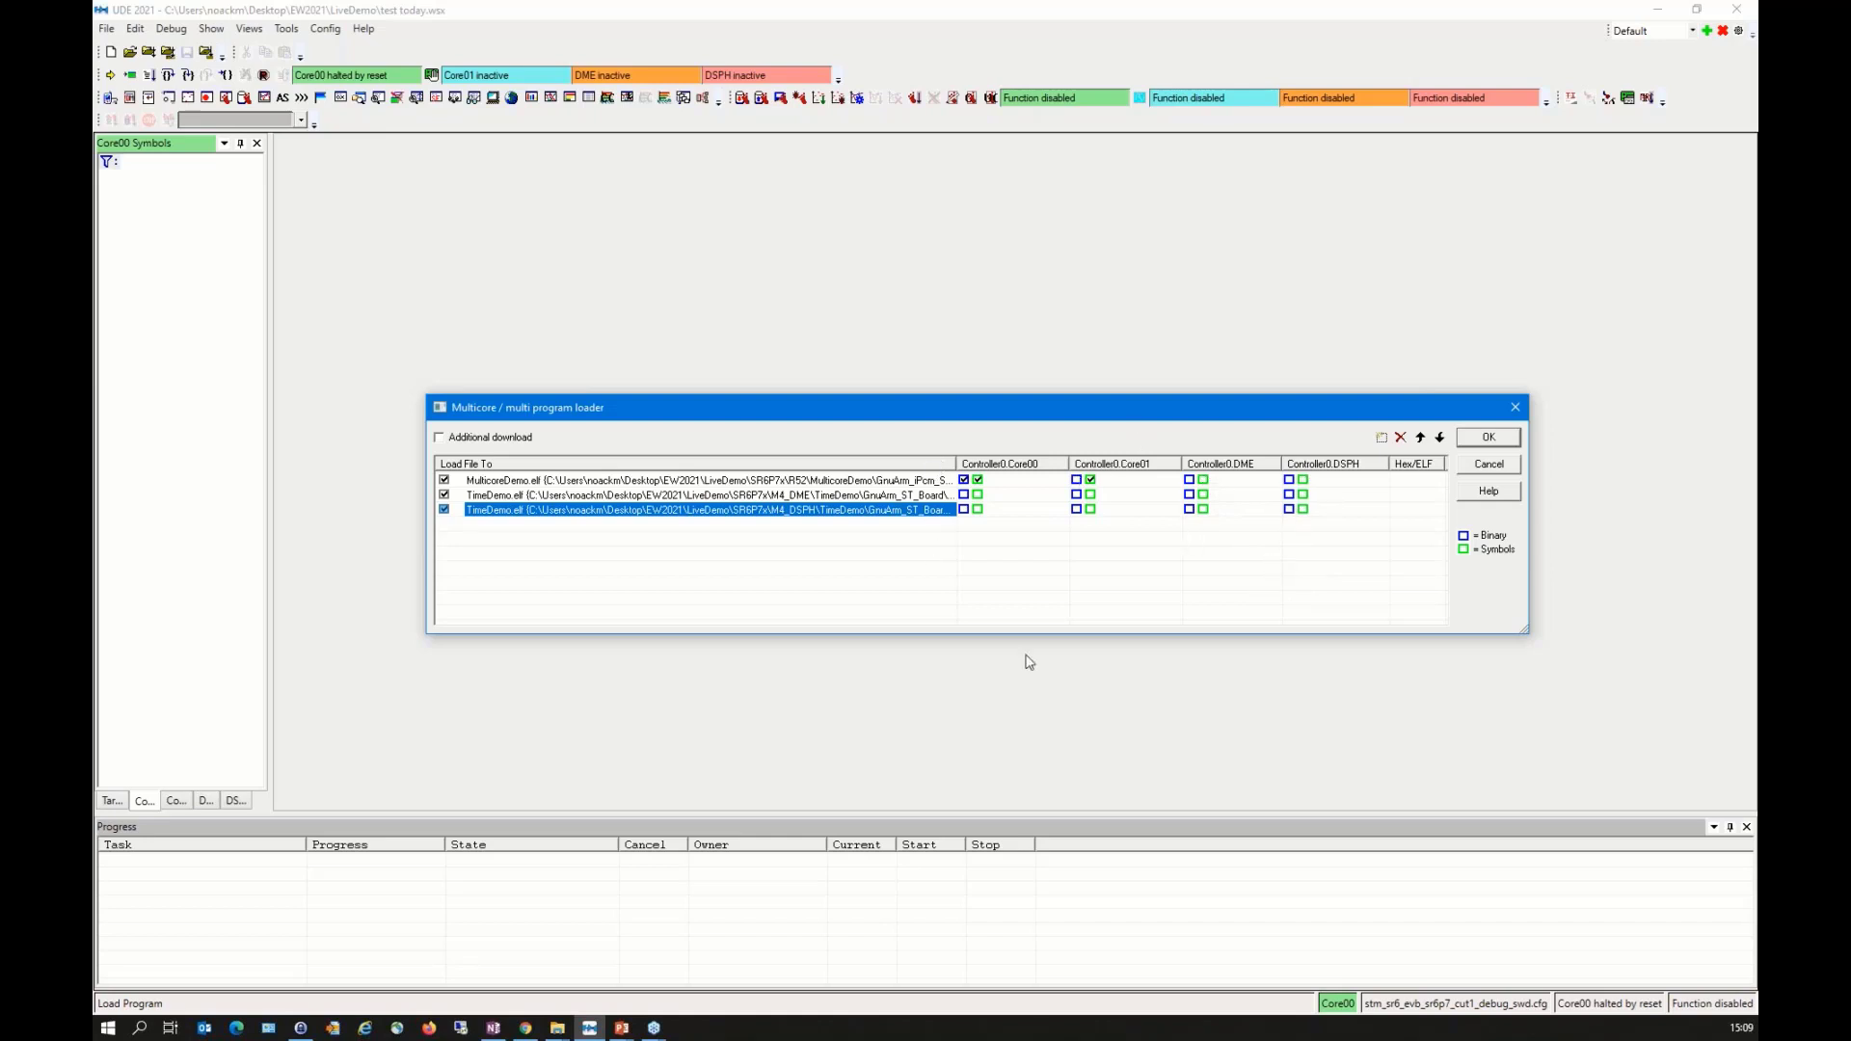
left_click(1203, 493)
left_click(1506, 438)
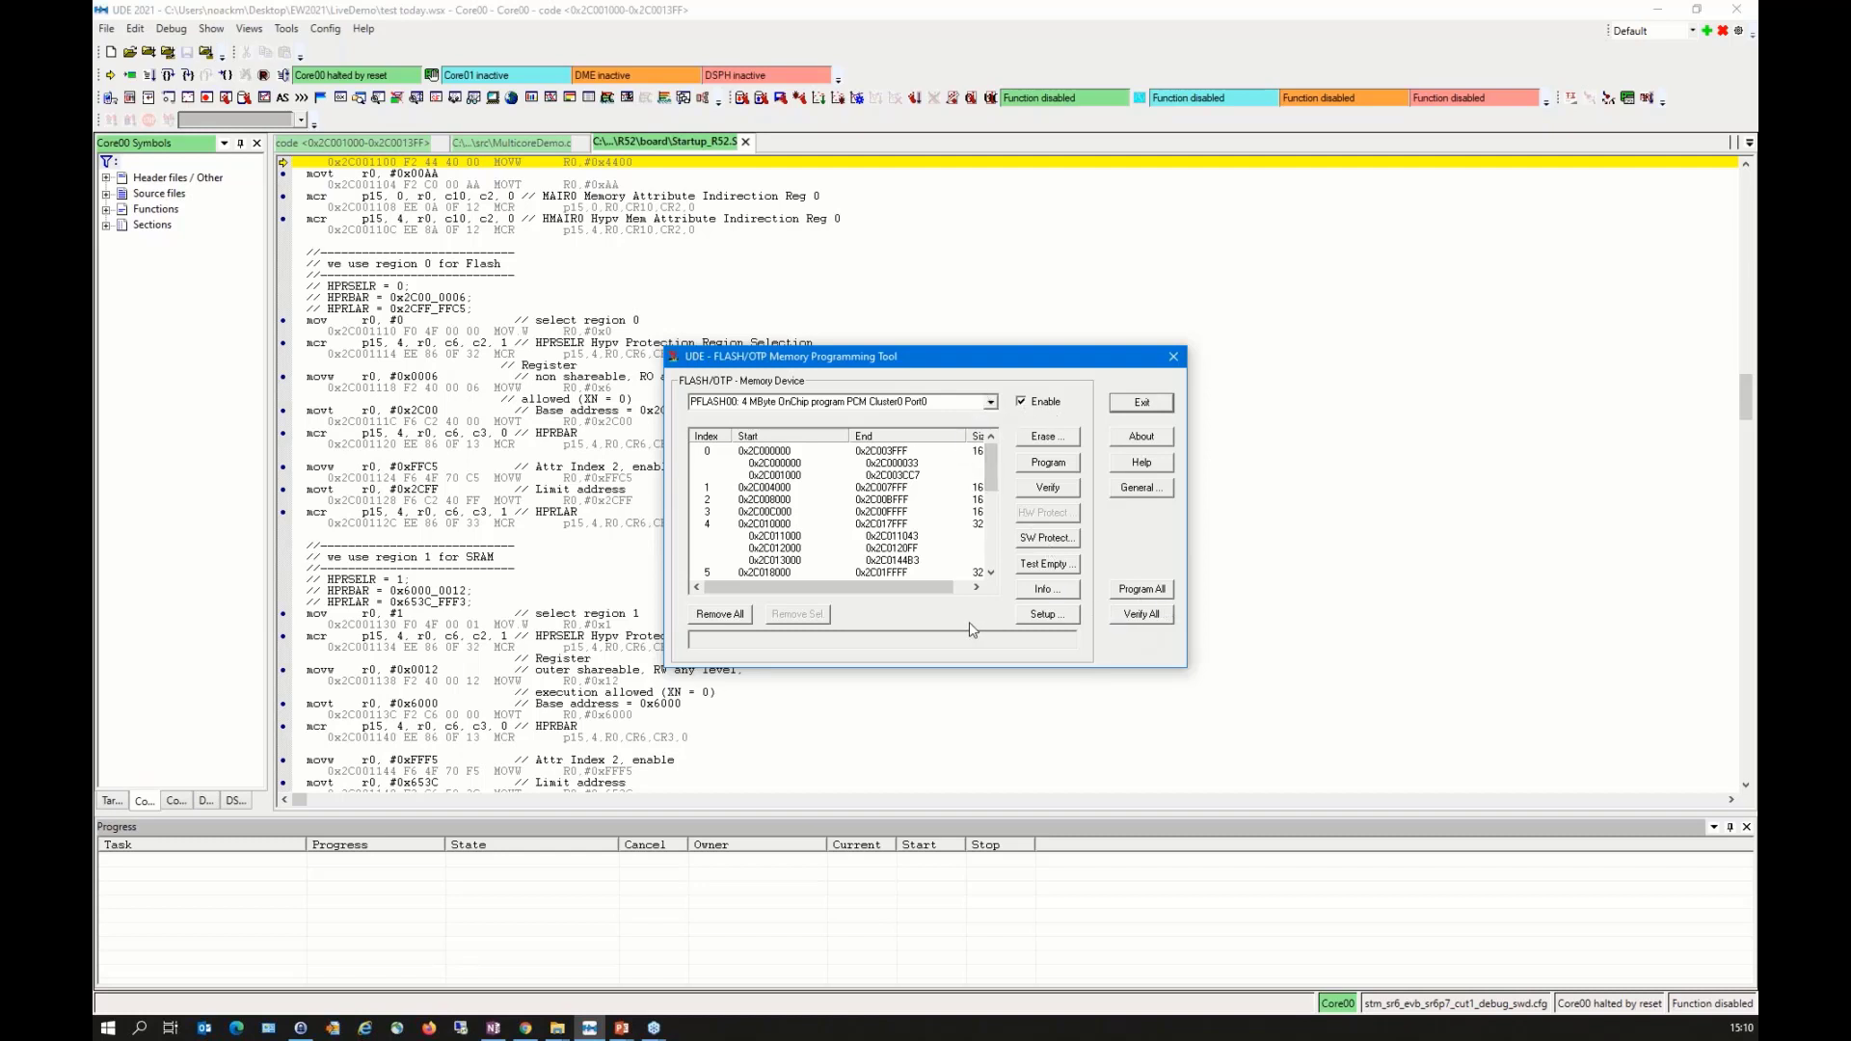
Step: Program all enabled flash memory devices with the loaded code and exit the FLASH/OTP Memory Programming Tool
left_click(1156, 597)
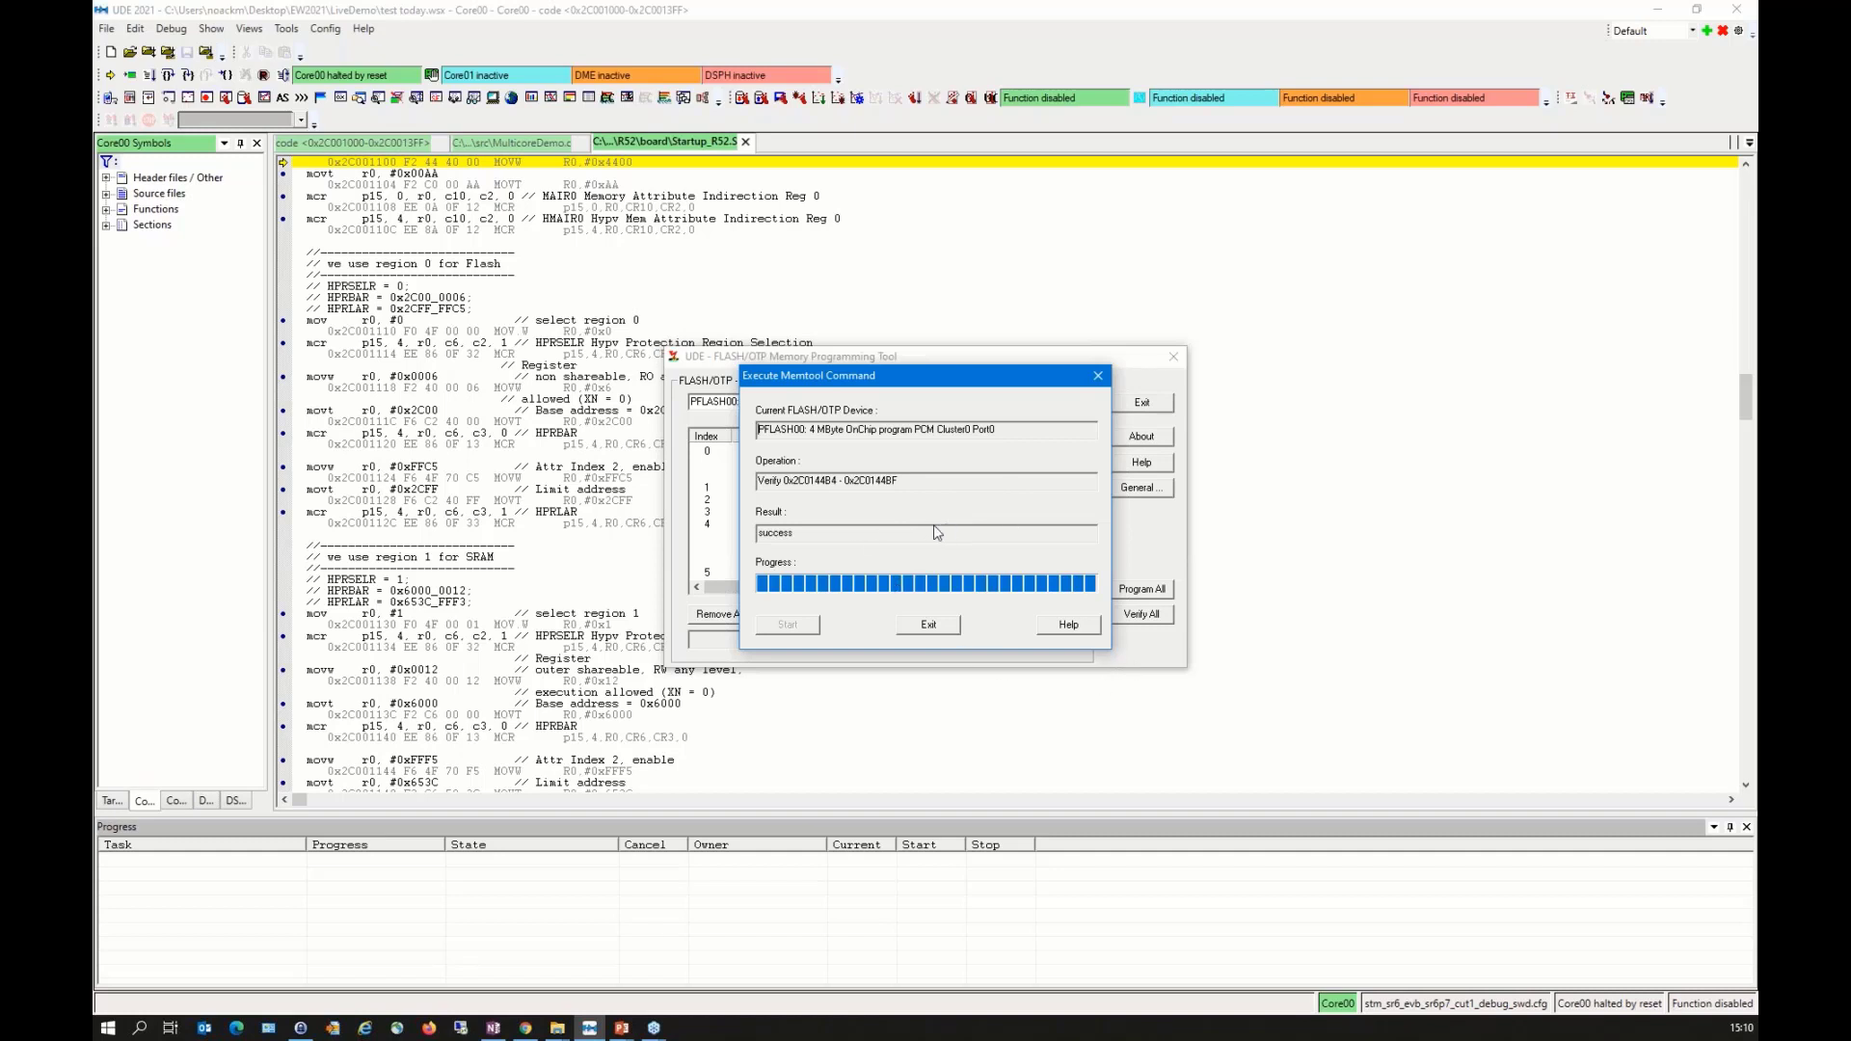
left_click_drag(849, 536, 742, 547)
left_click(931, 629)
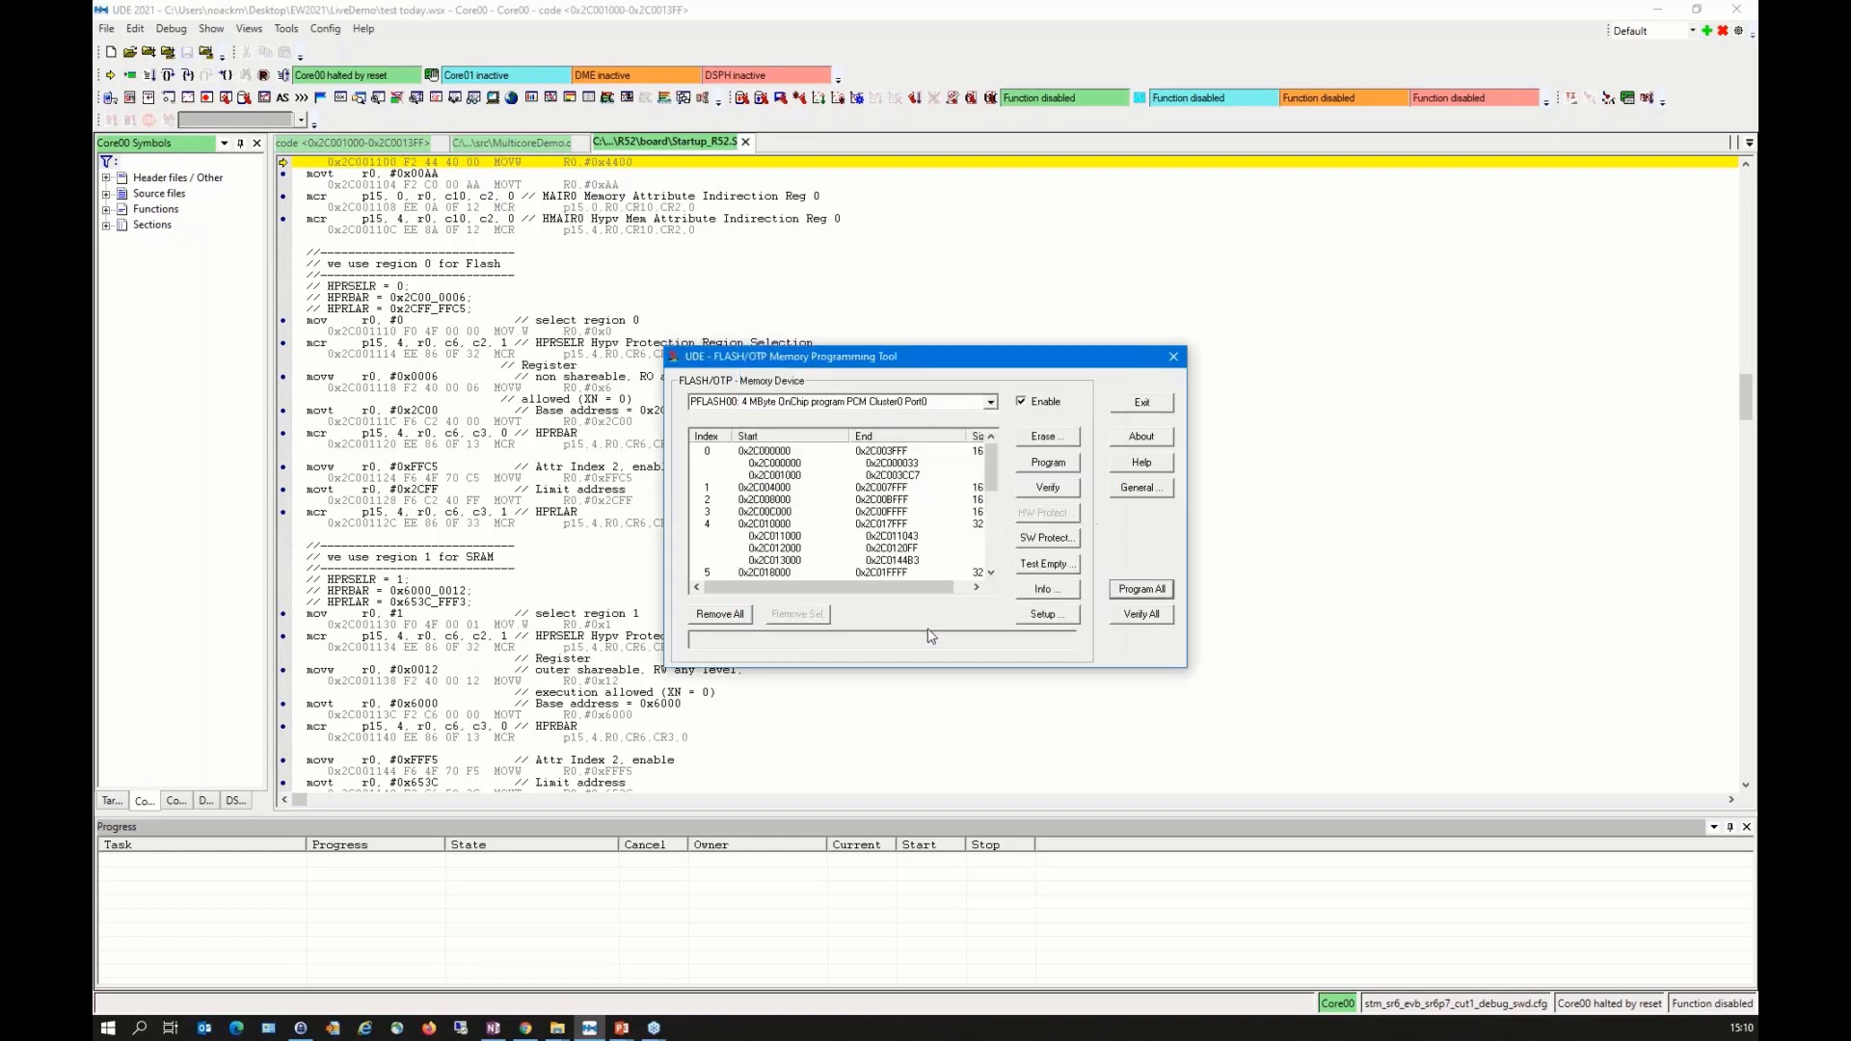
left_click(1143, 409)
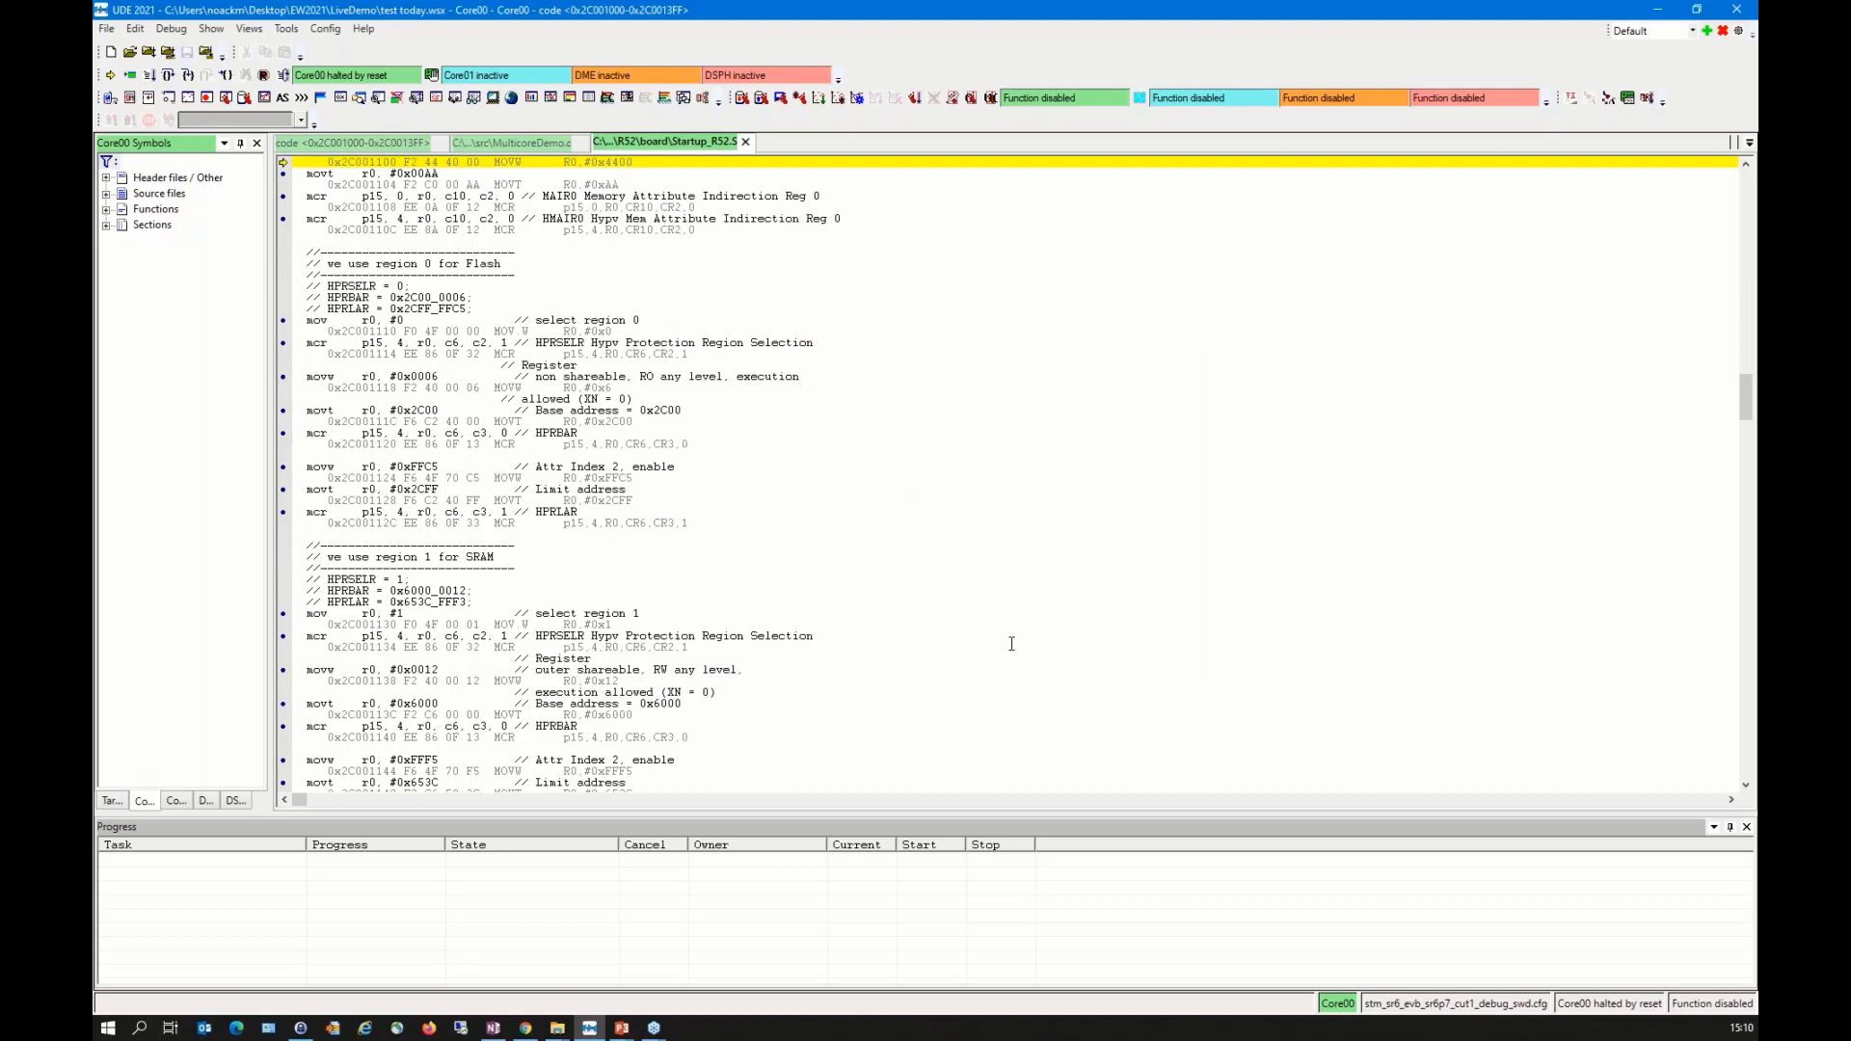
Step: Start the program on the target and break its execution again
left_click(150, 77)
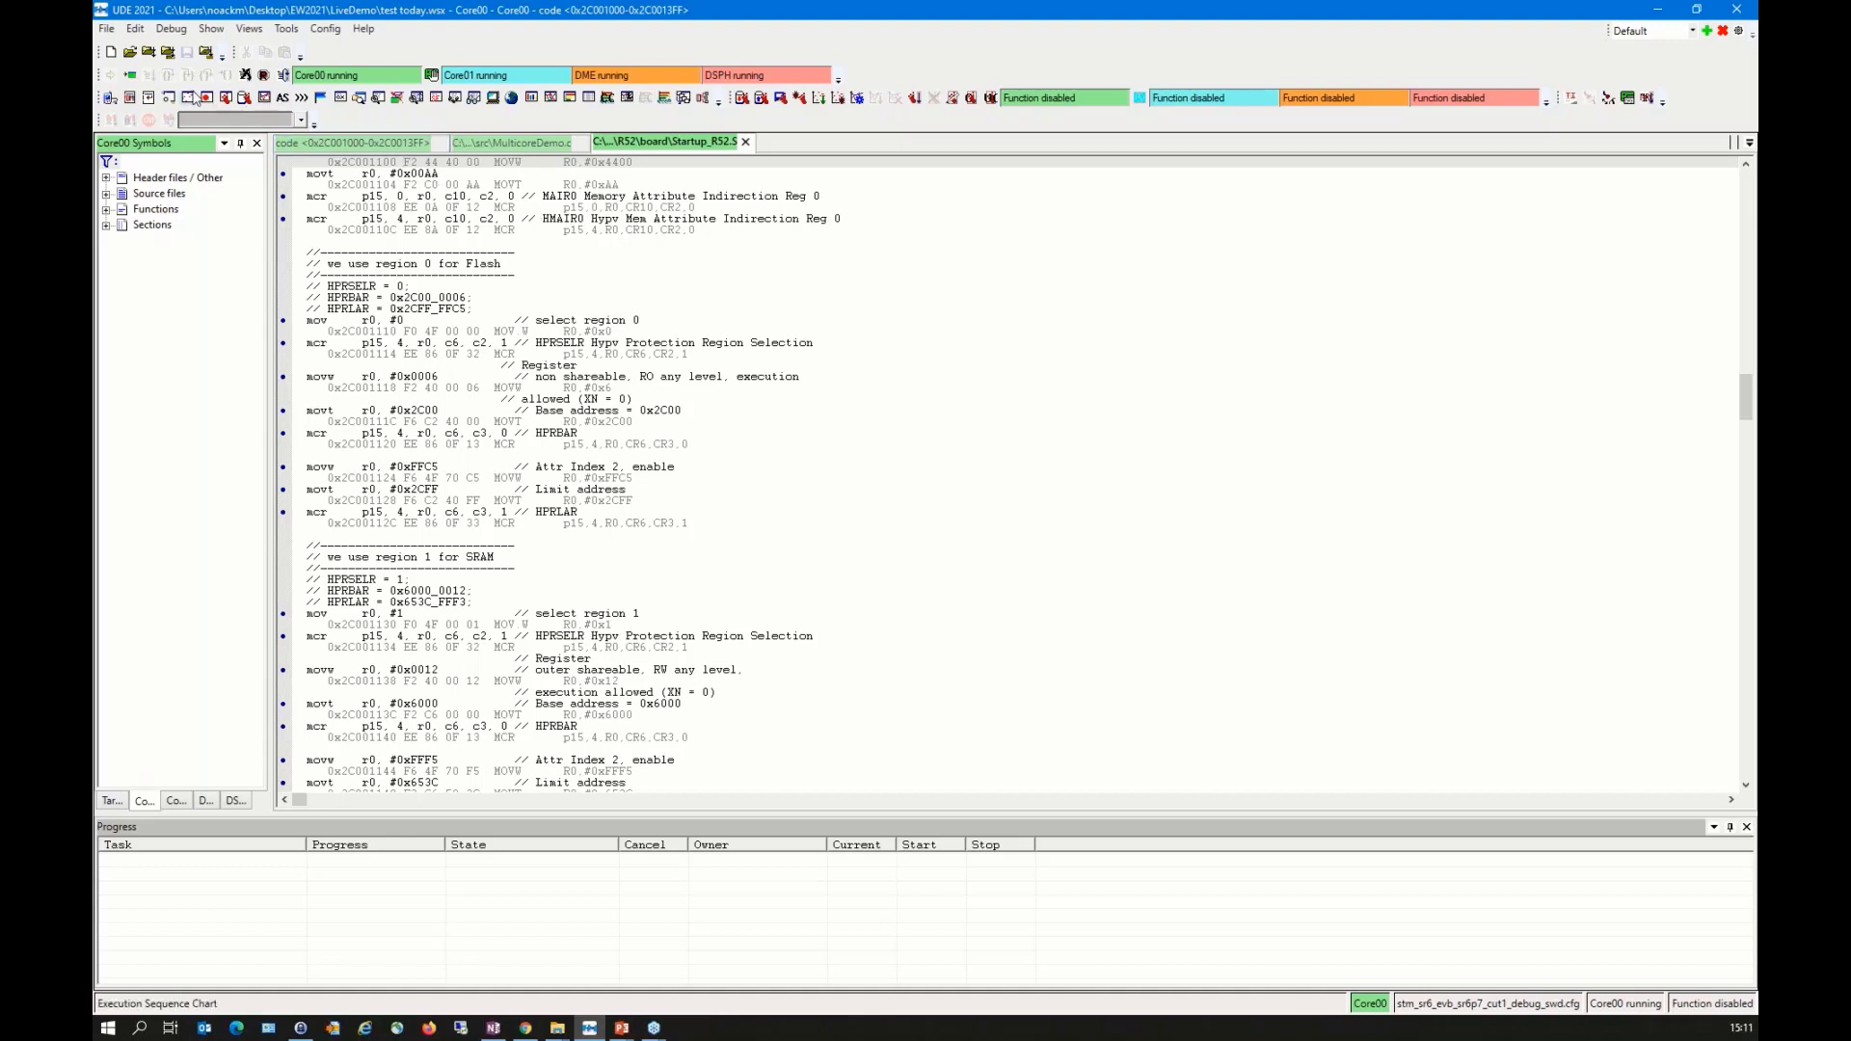
left_click(244, 79)
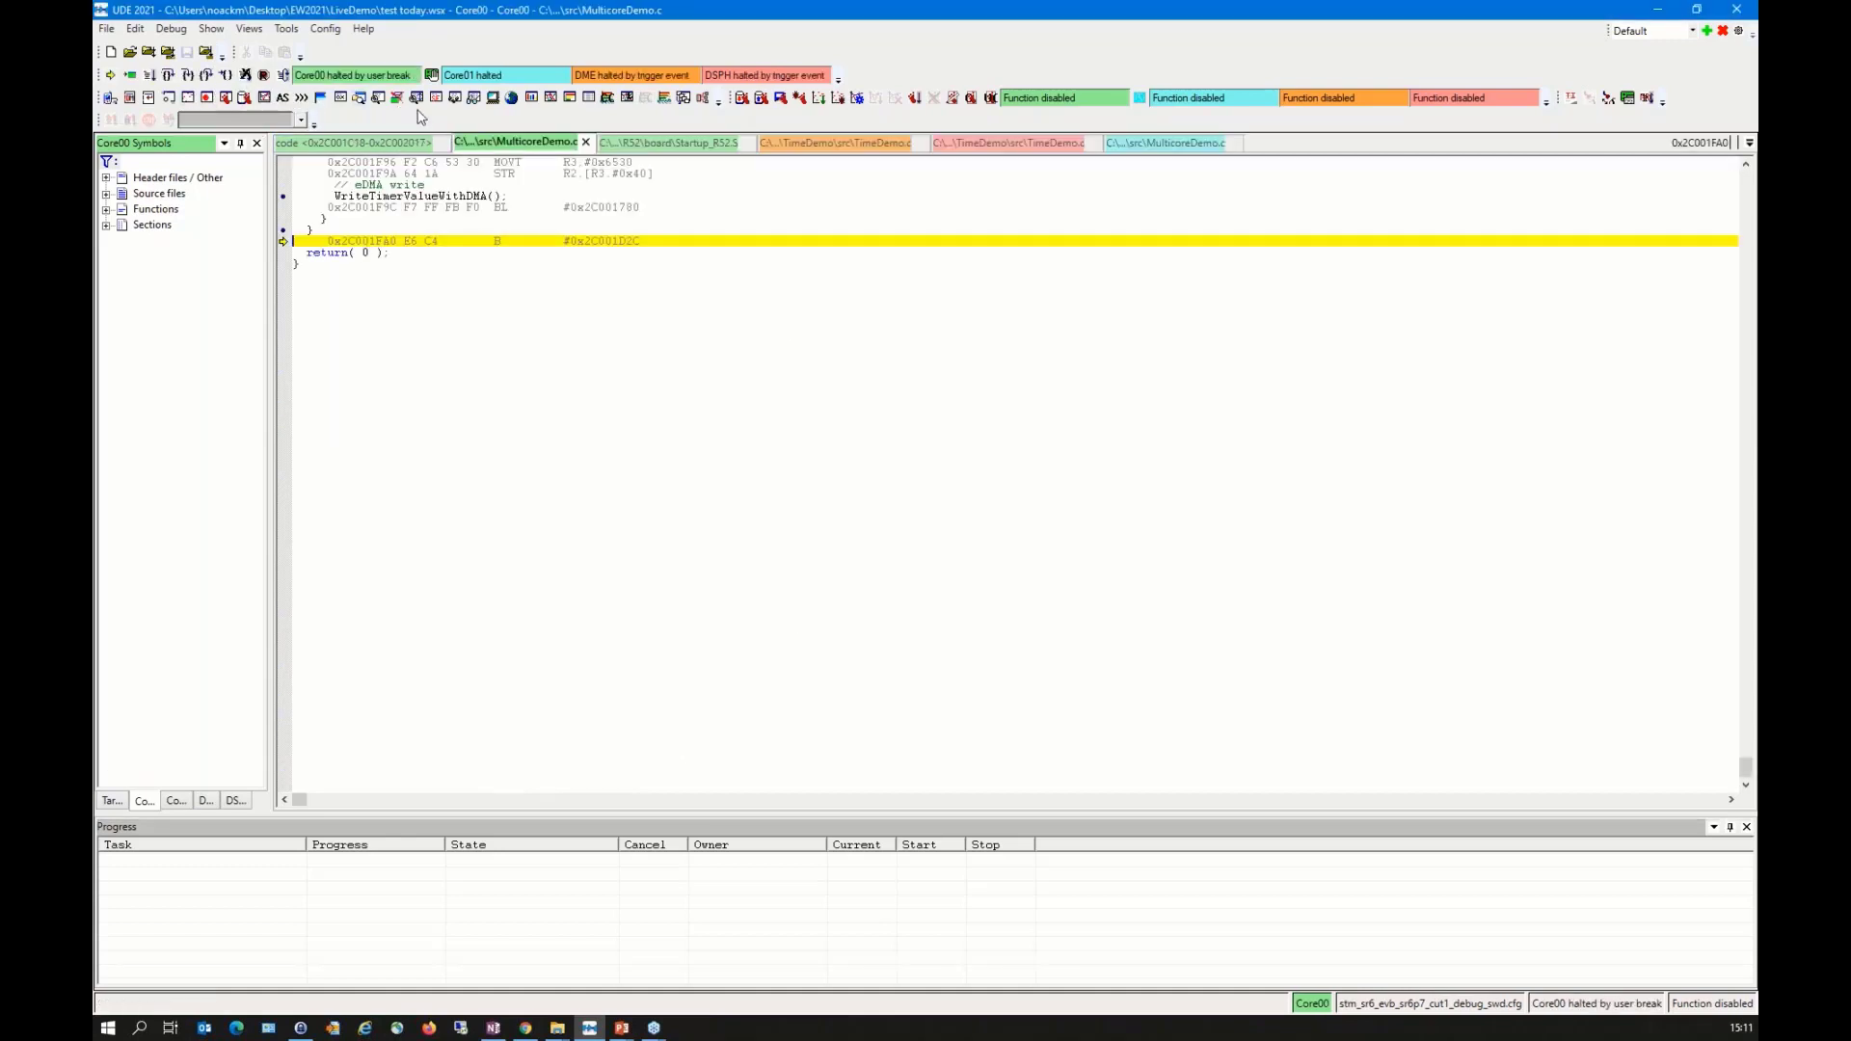
Step: Turn off mixed mode for MulticoreDemo.c and step over the end of the main loop to the s_flTimerFlag check
right_click(488, 360)
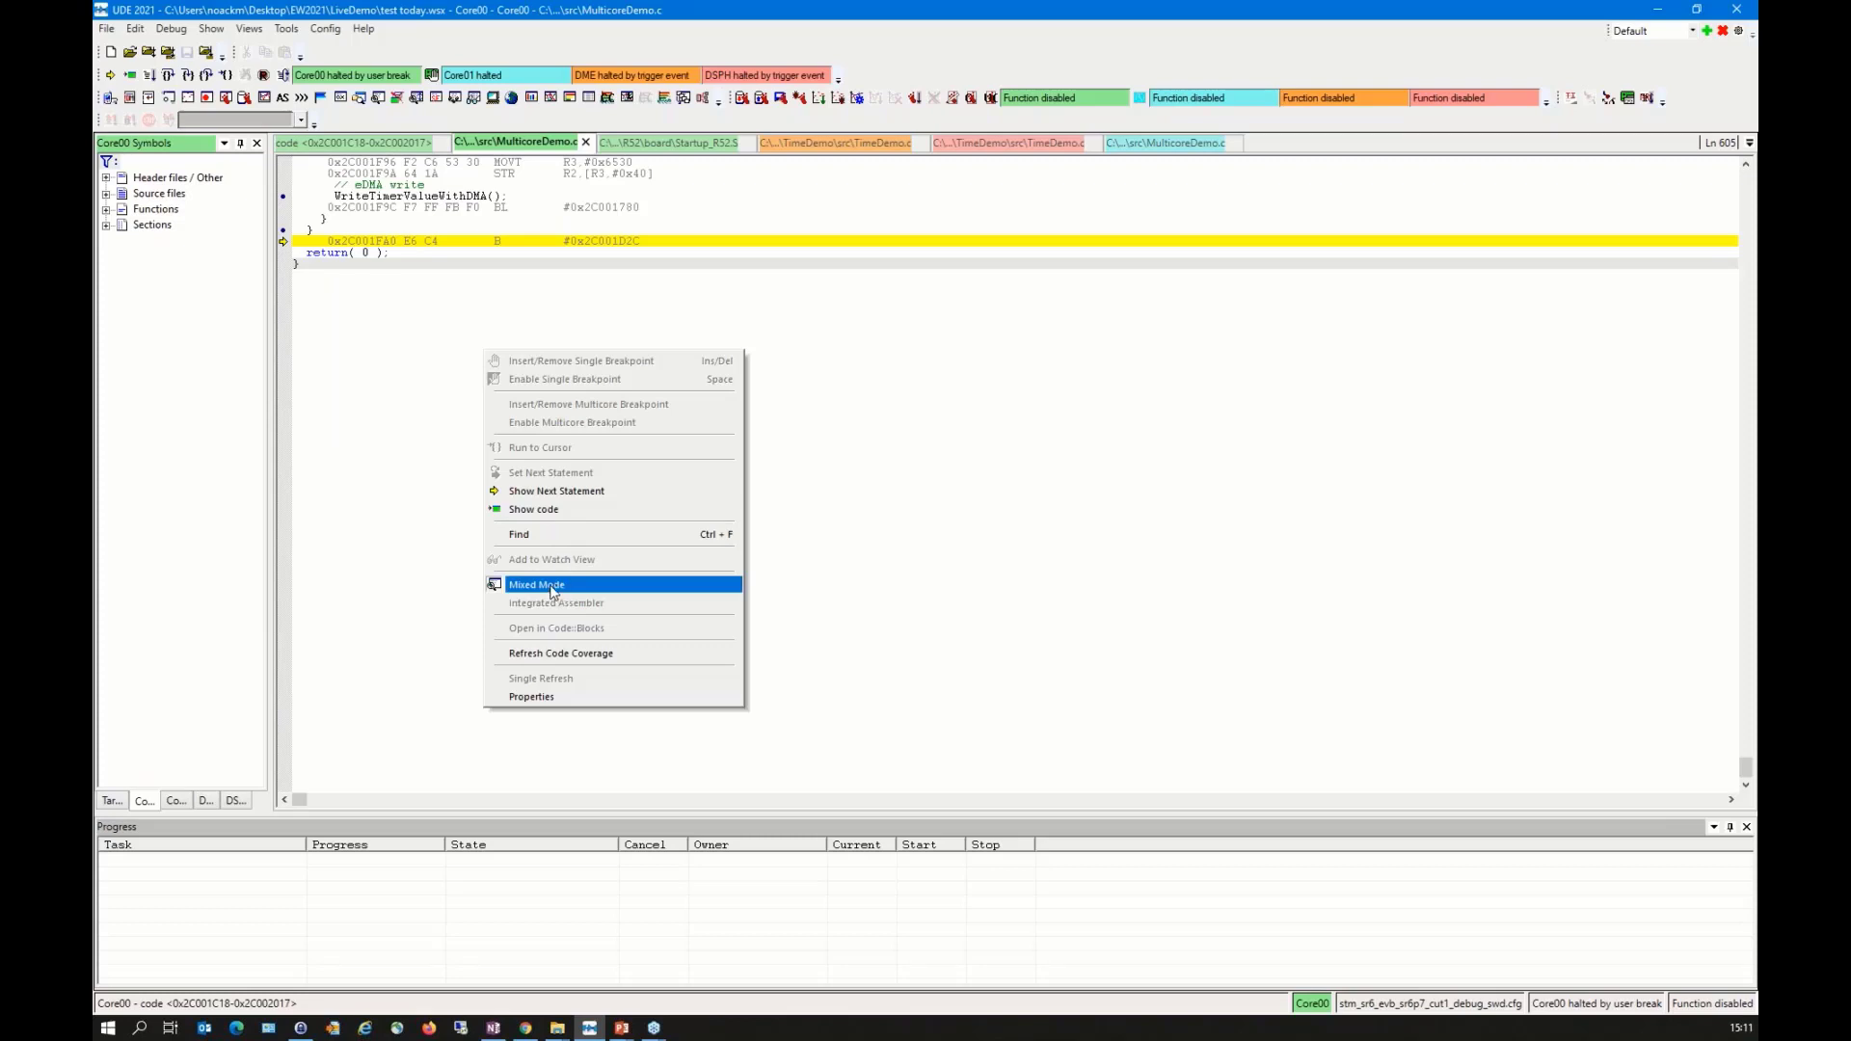
left_click(556, 588)
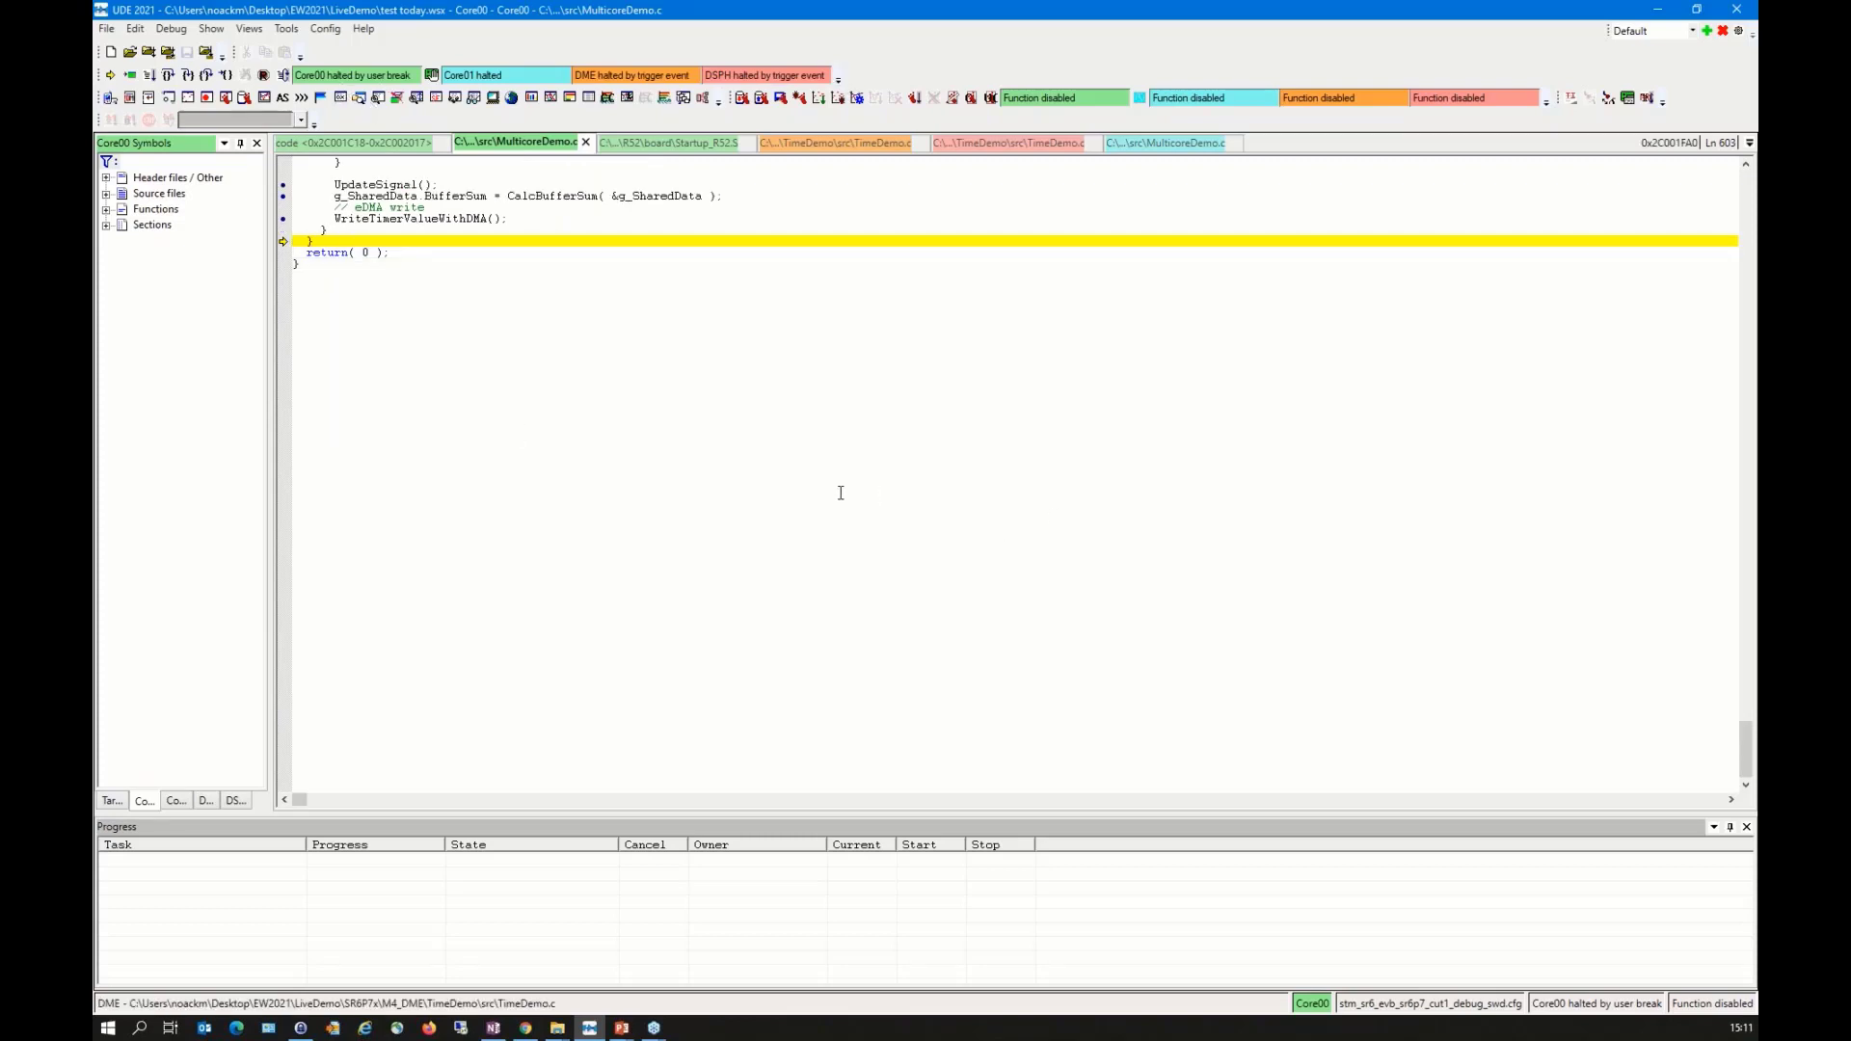
scroll(808, 492, "up", 9)
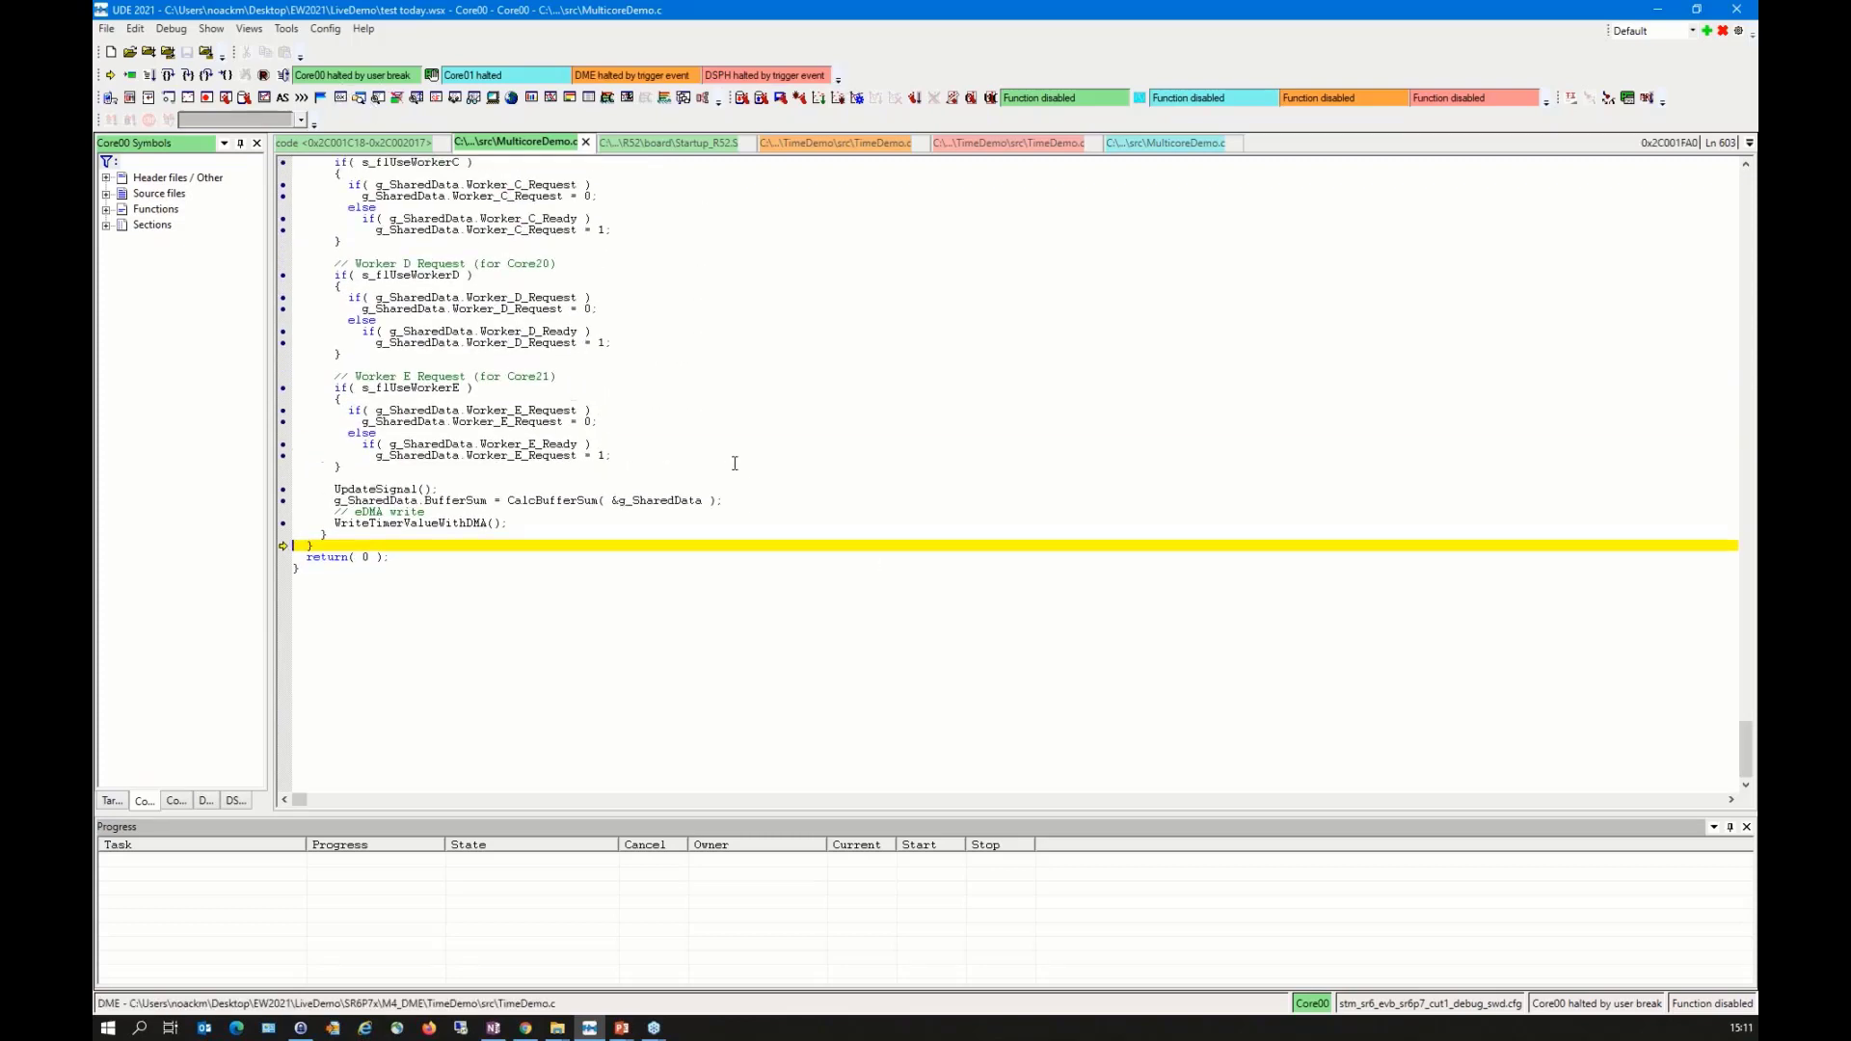
key("F10")
key("F10")
key("F10")
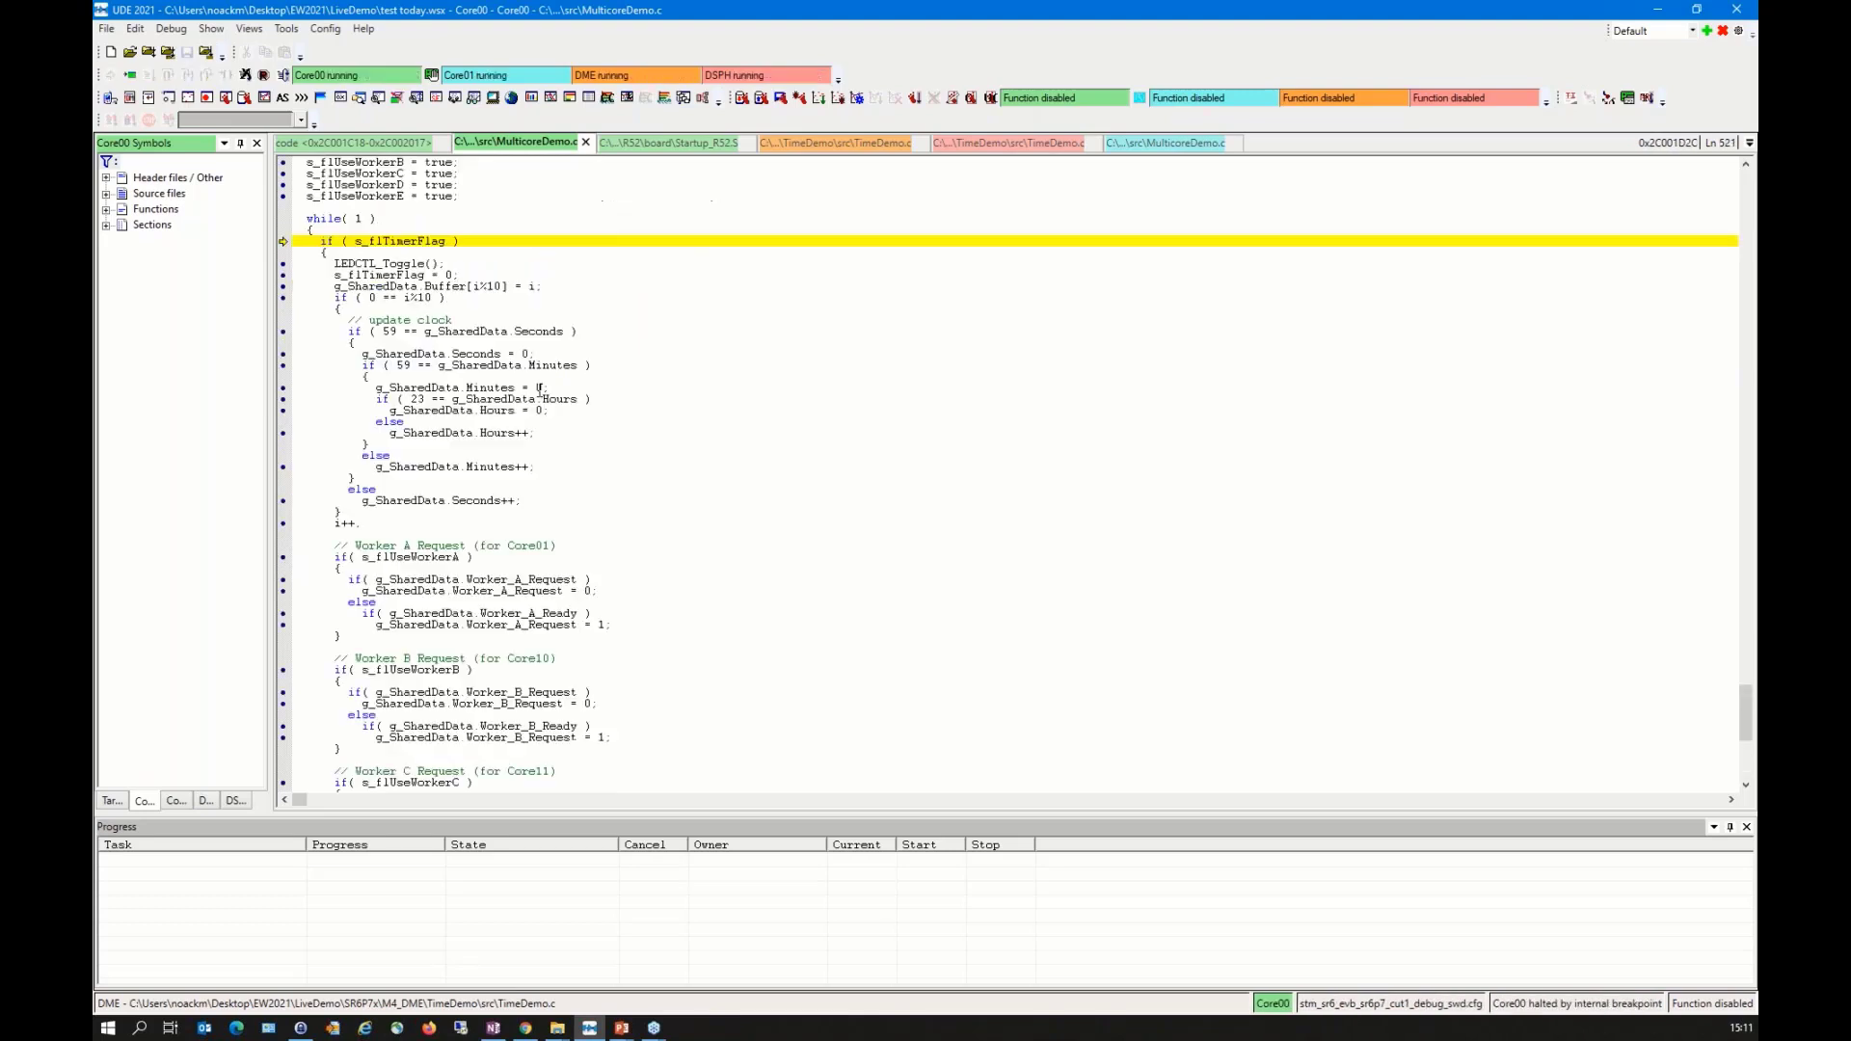
Step: Set a breakpoint on the line s_flTimerFlag = 0, run to it and step over the following statements
left_click(283, 275)
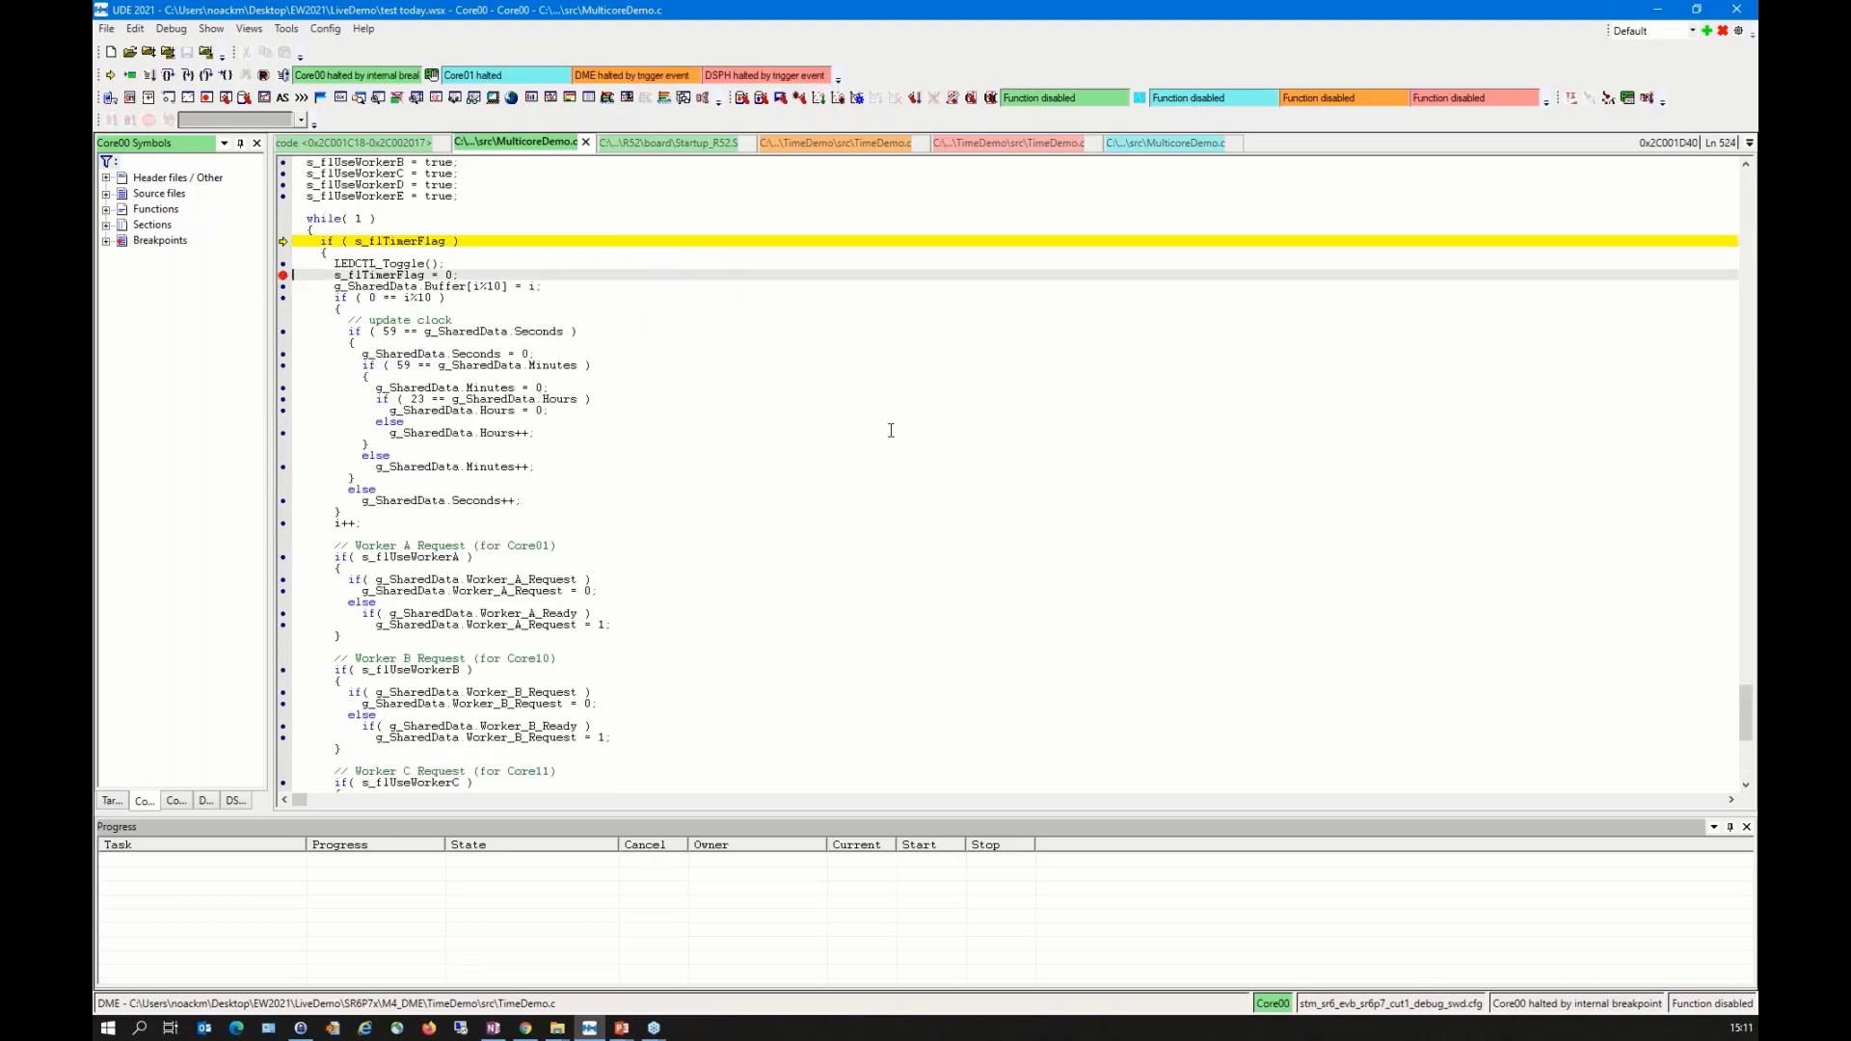
key("F5")
key("F10")
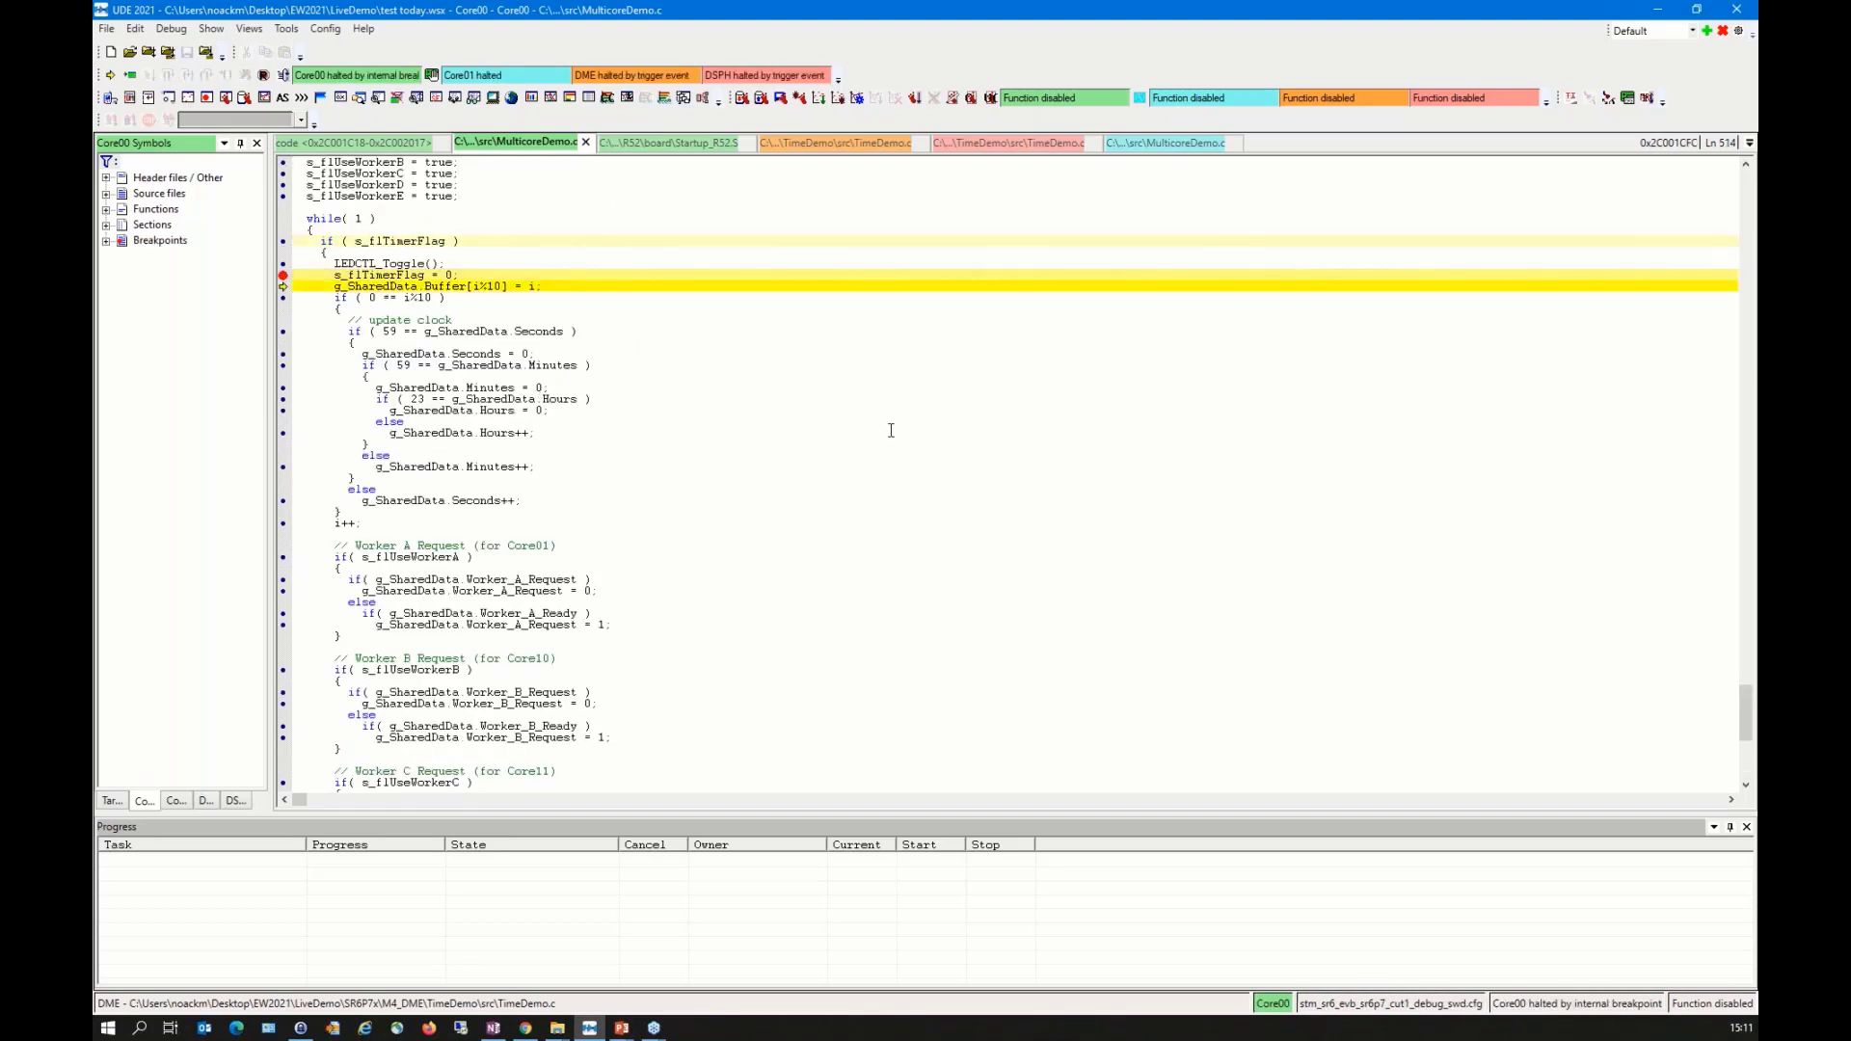
key("F10")
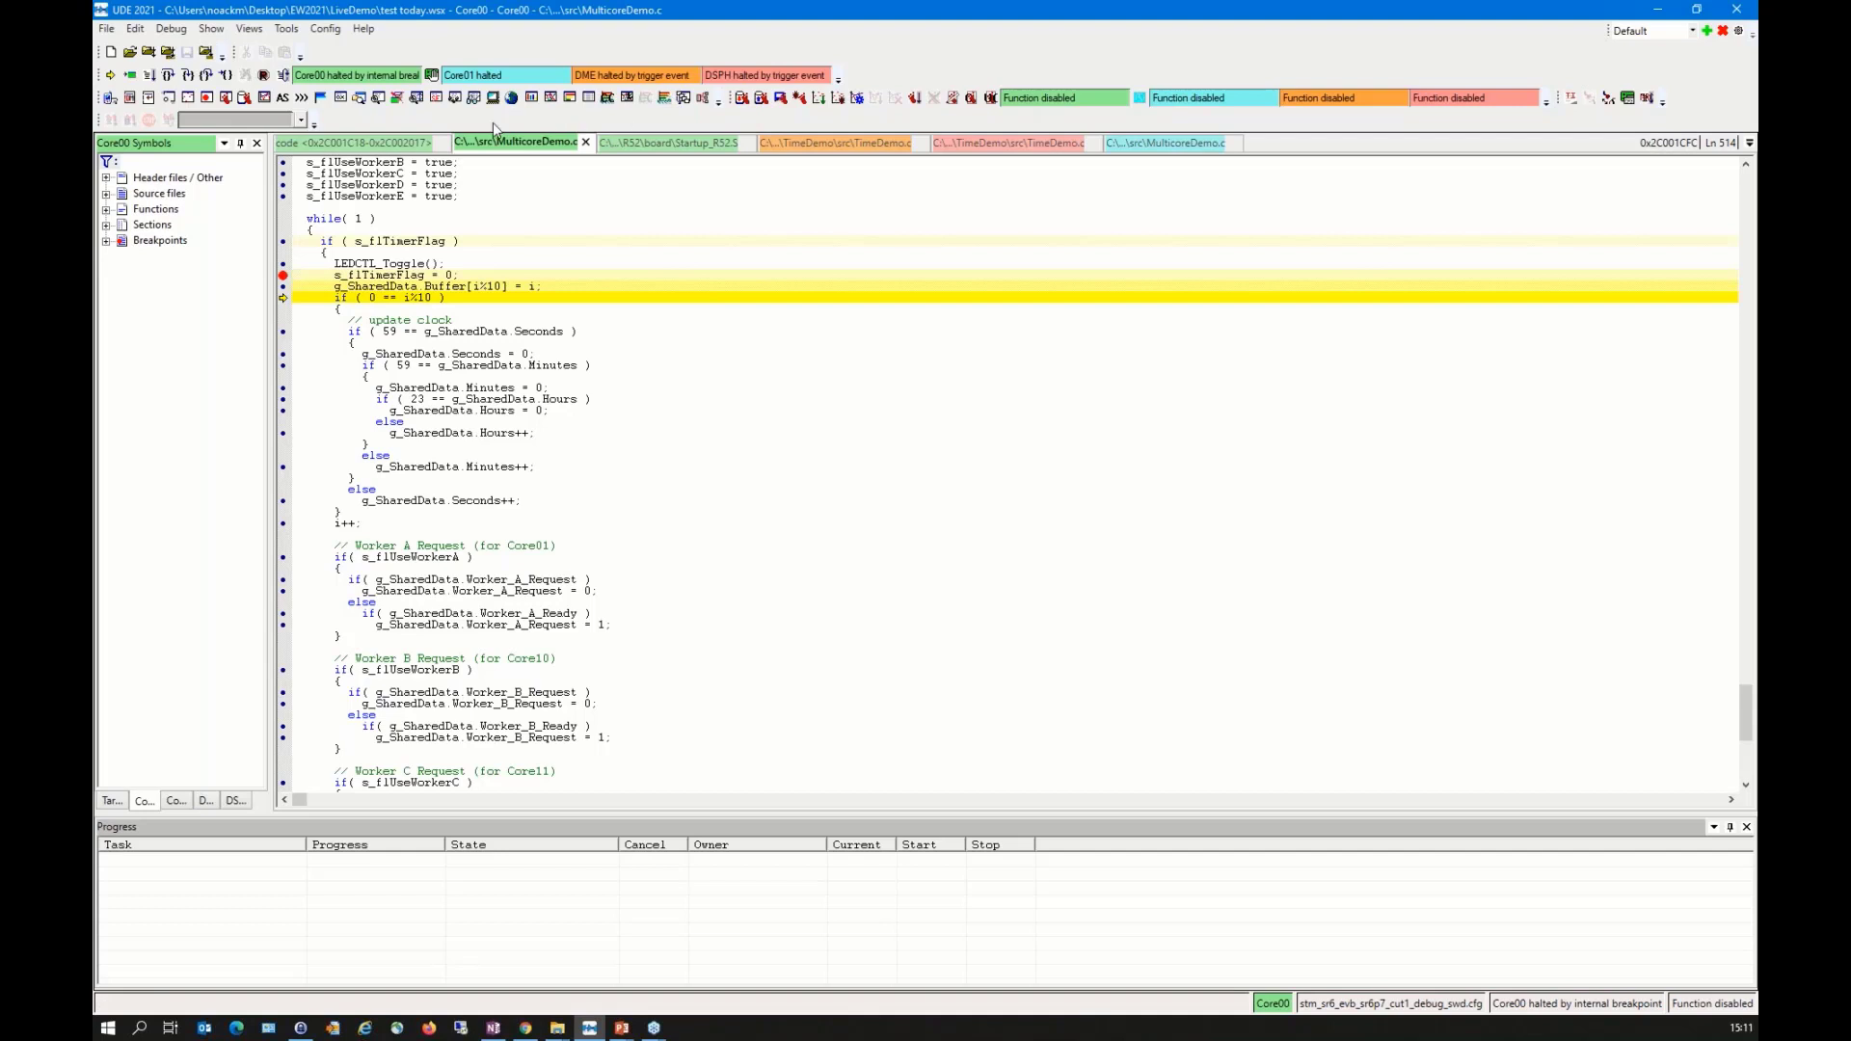
Step: Examine which debuggers belong to the existing run control group in the Multi-Core Run Control Manager, leaving it without changes
left_click(1647, 100)
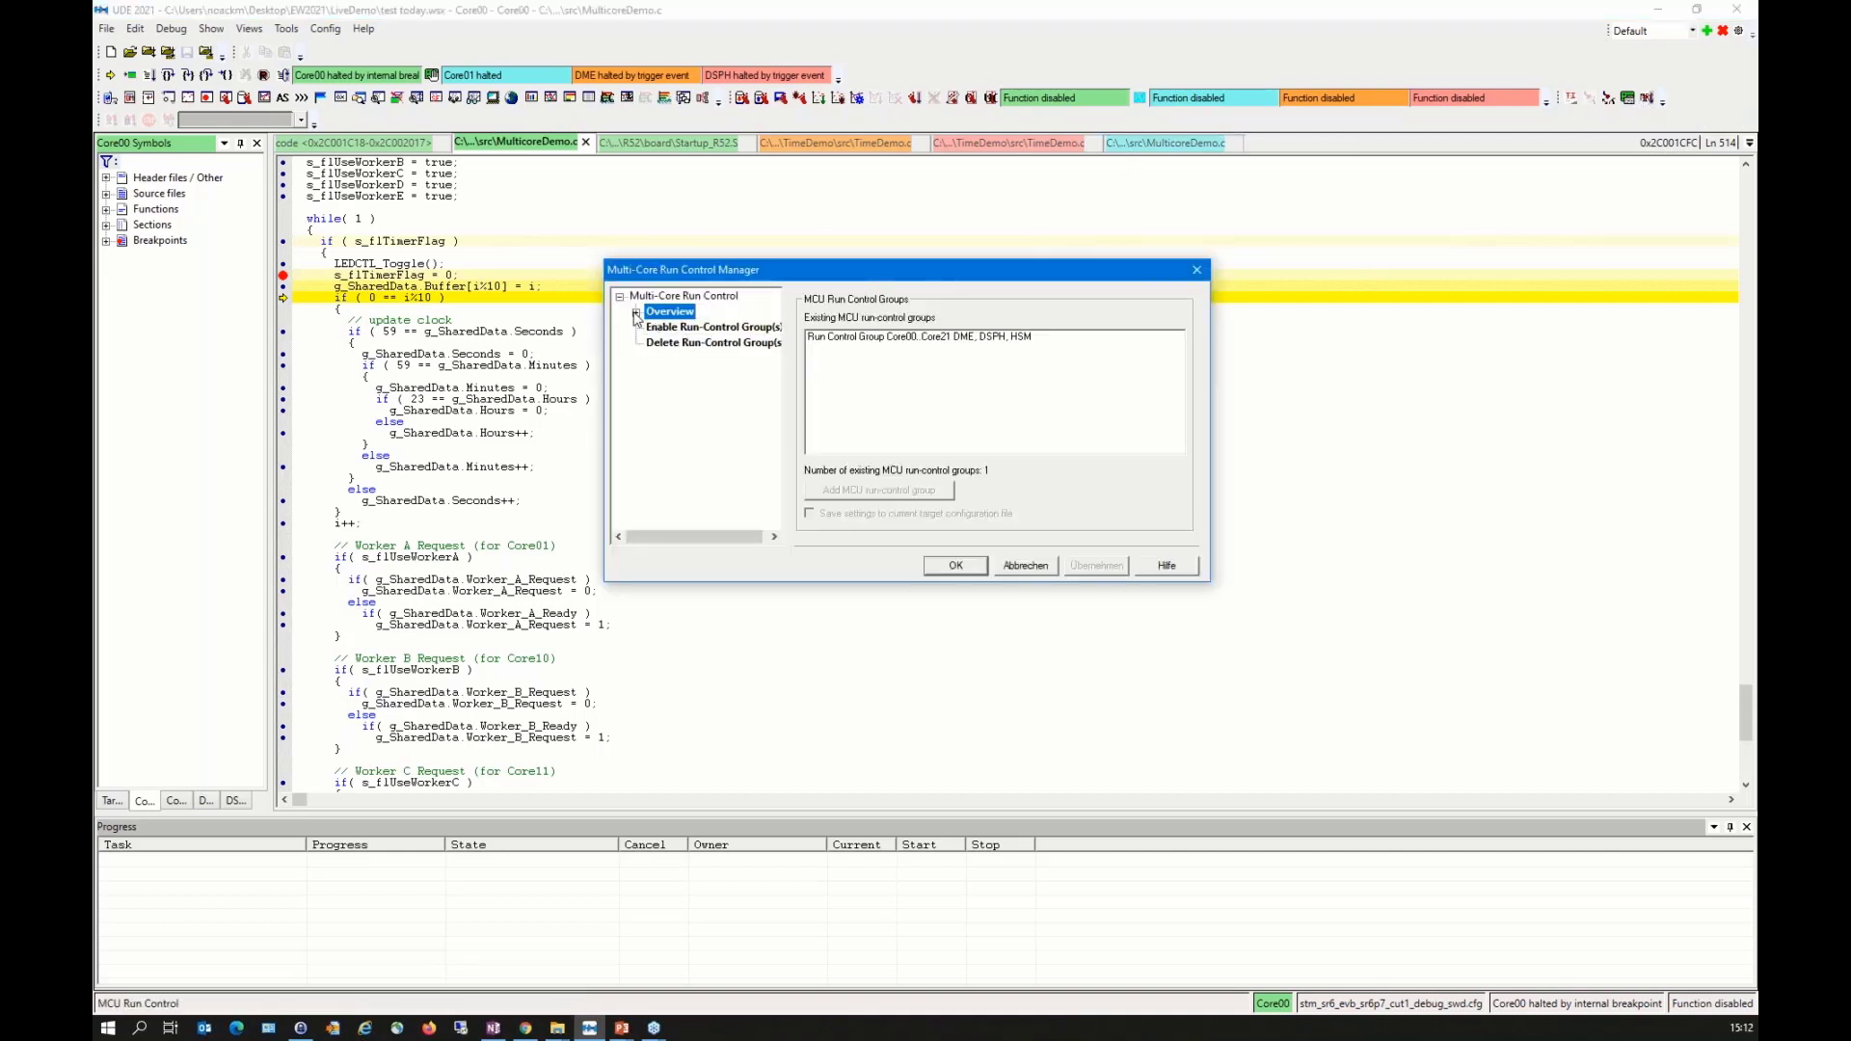
left_click(636, 313)
left_click(652, 330)
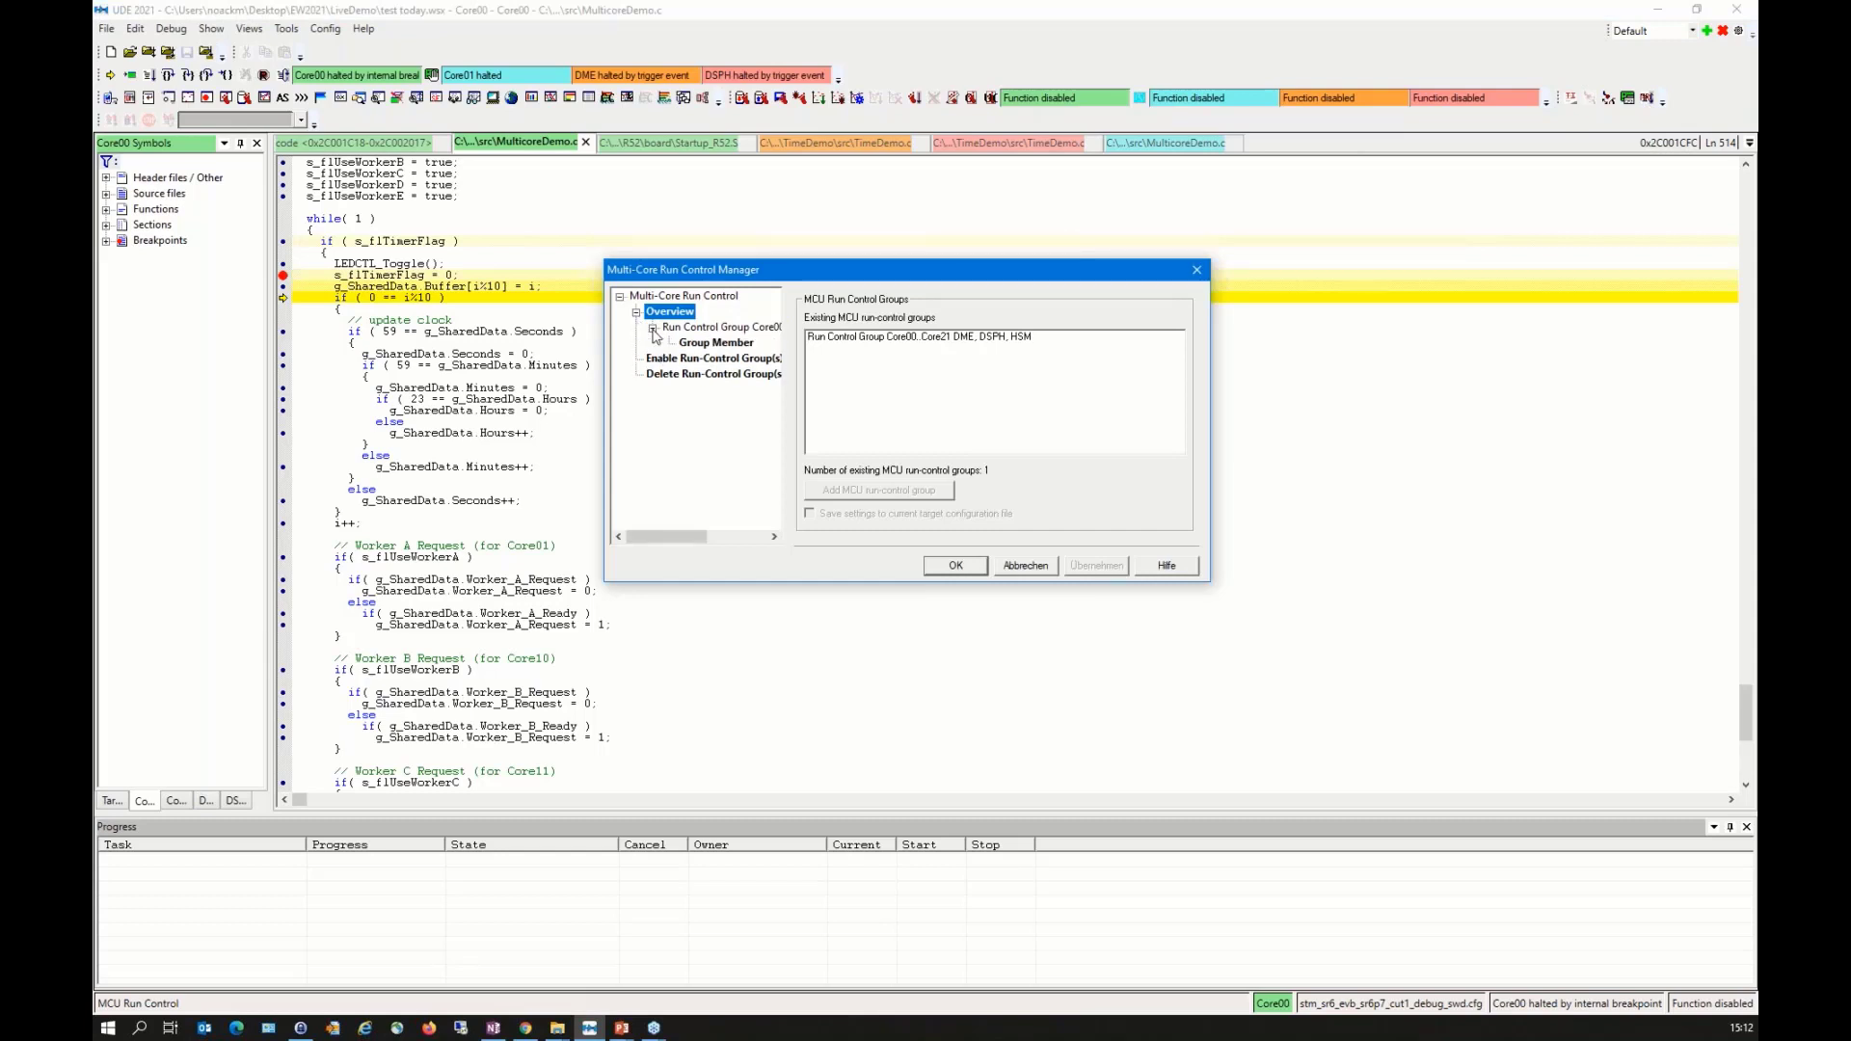
left_click(682, 344)
left_click(1109, 350)
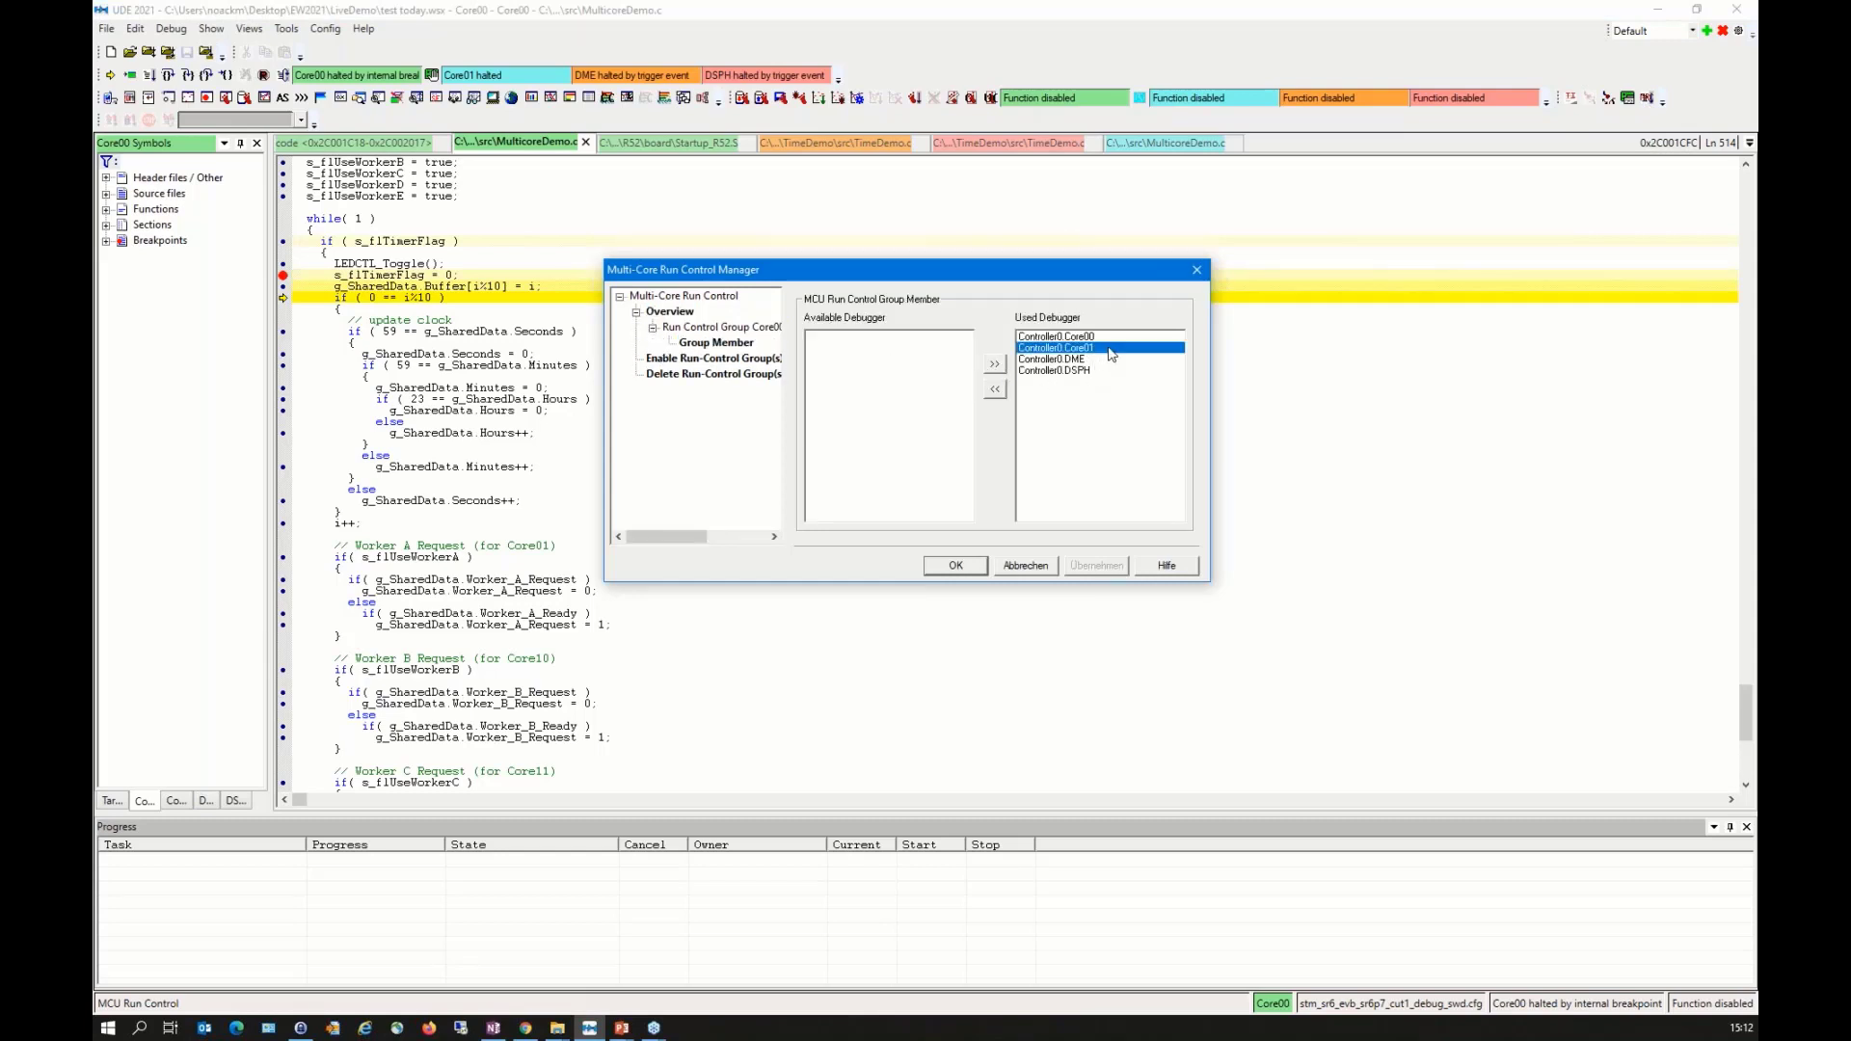
left_click(1085, 358)
left_click(1088, 349)
left_click(1026, 566)
Step: Run to the breakpoint on s_flTimerFlag = 0, disable that breakpoint and let the cores run freely
key("F5")
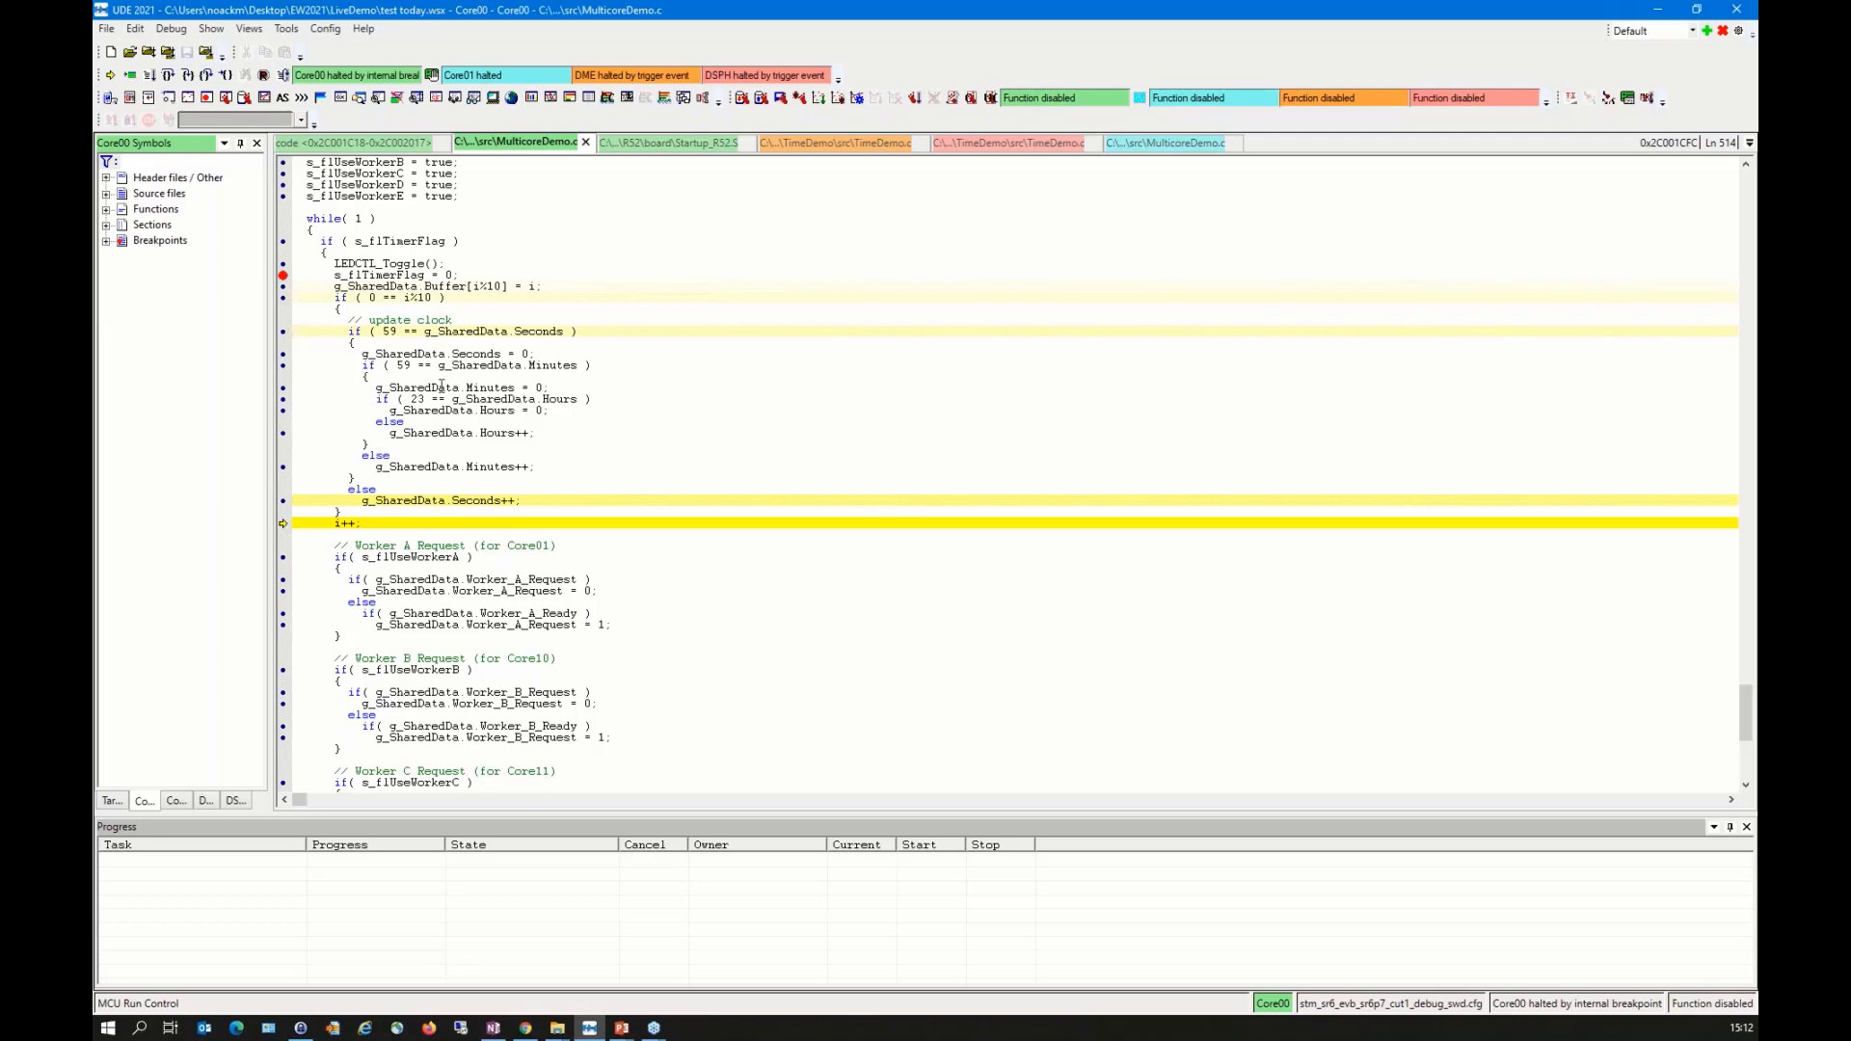
key("F5")
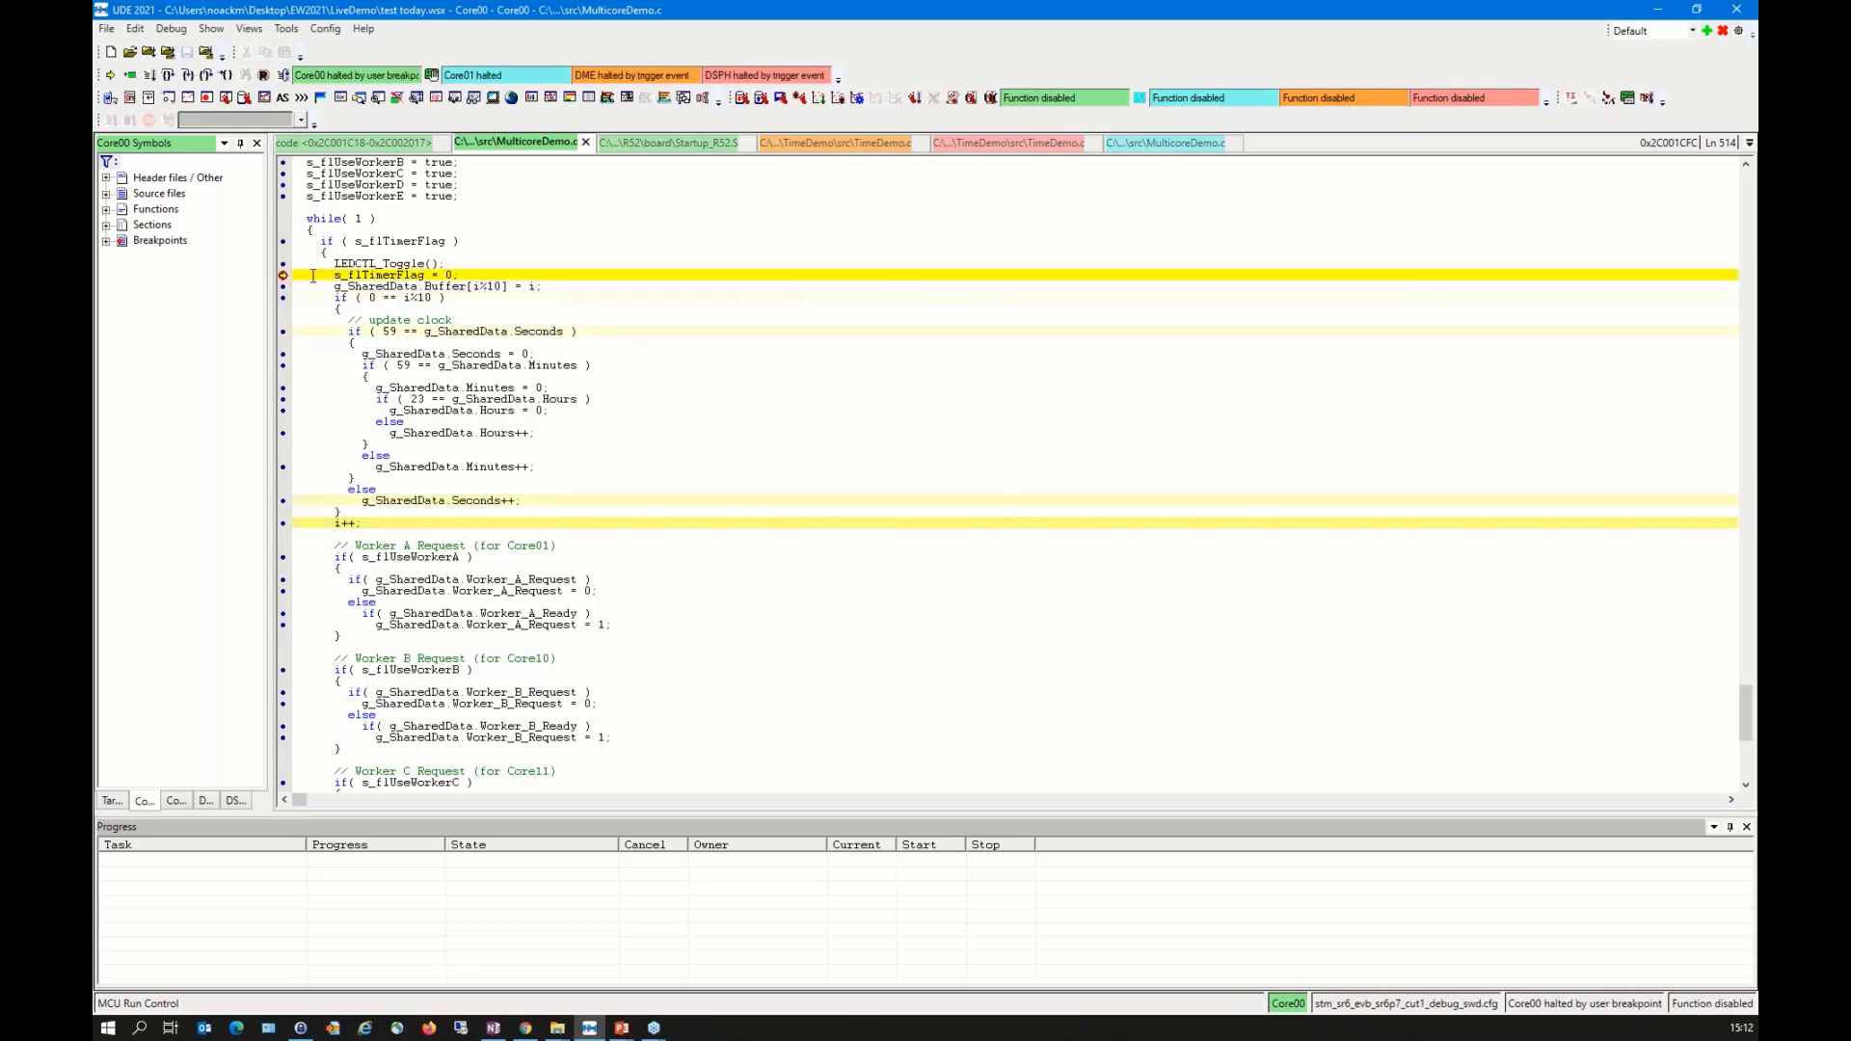
right_click(314, 276)
key("Escape")
right_click(283, 273)
key("Escape")
key("F5")
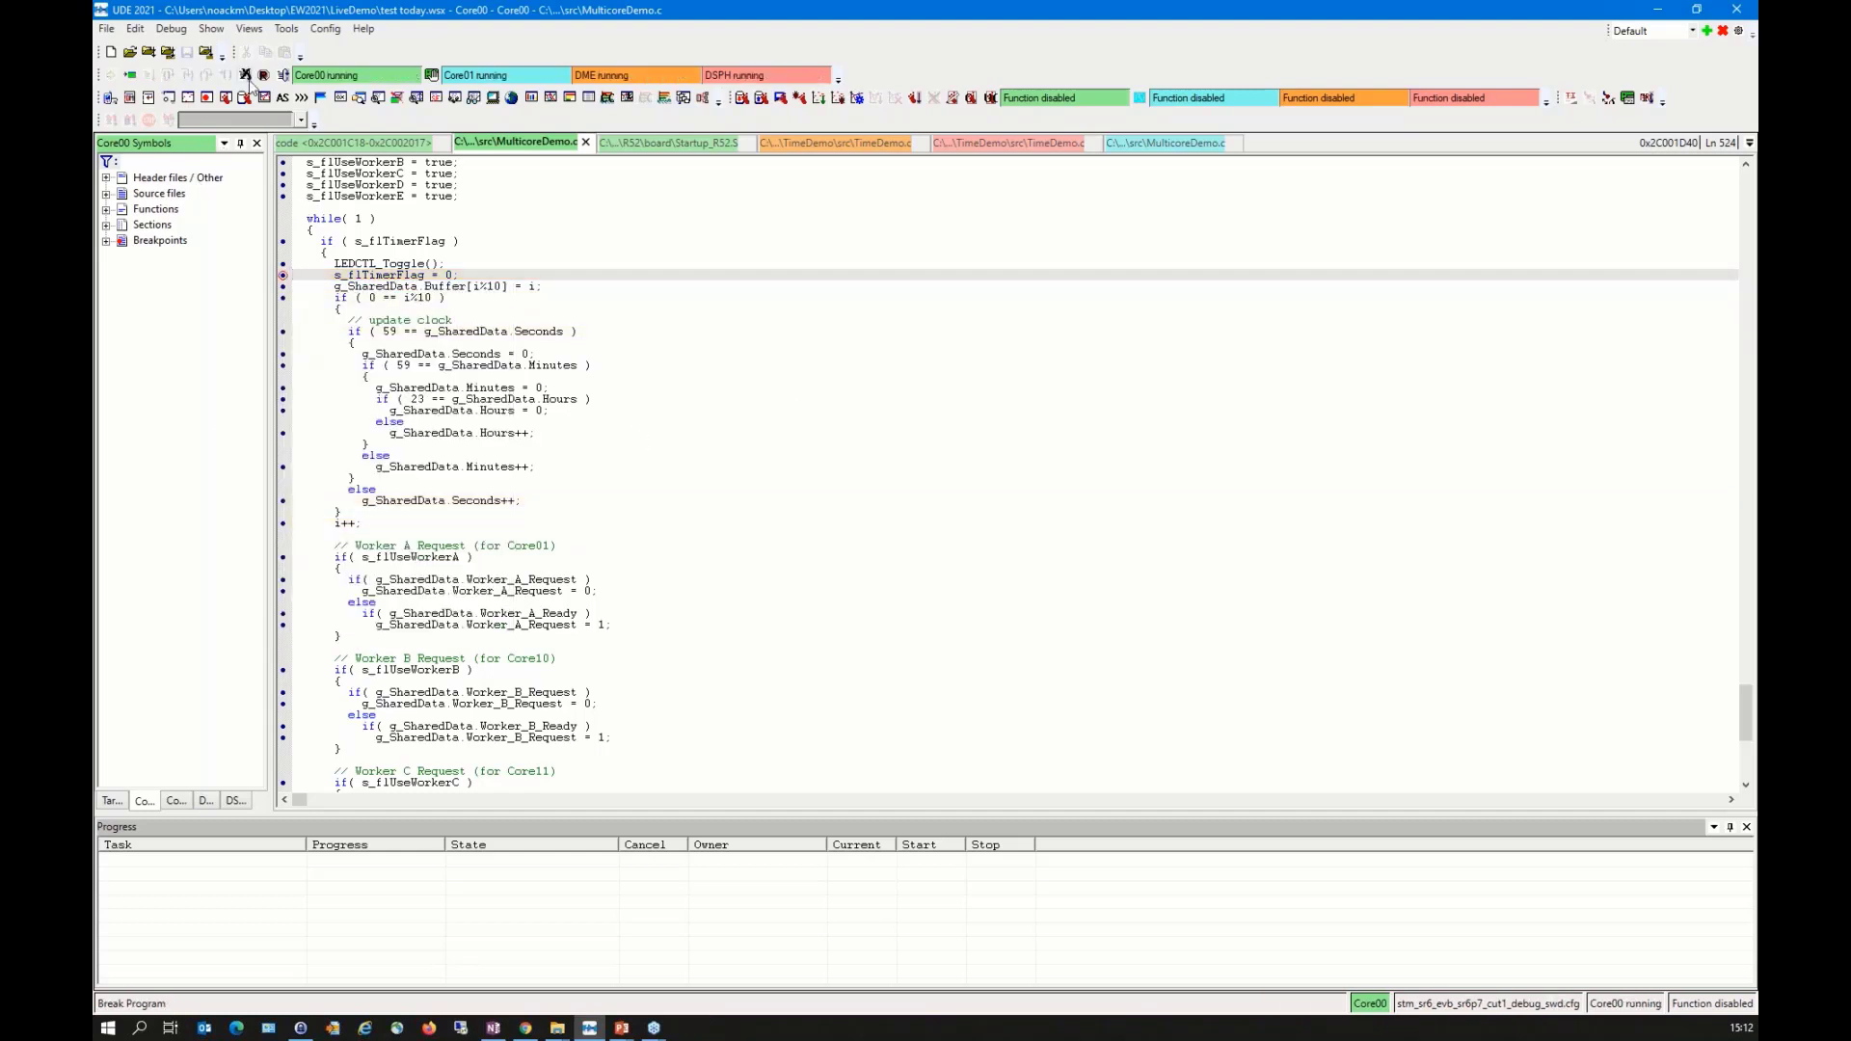
Step: Open a trace window for the Controller0_CoresightTrace stream with the default decoding level
left_click(242, 30)
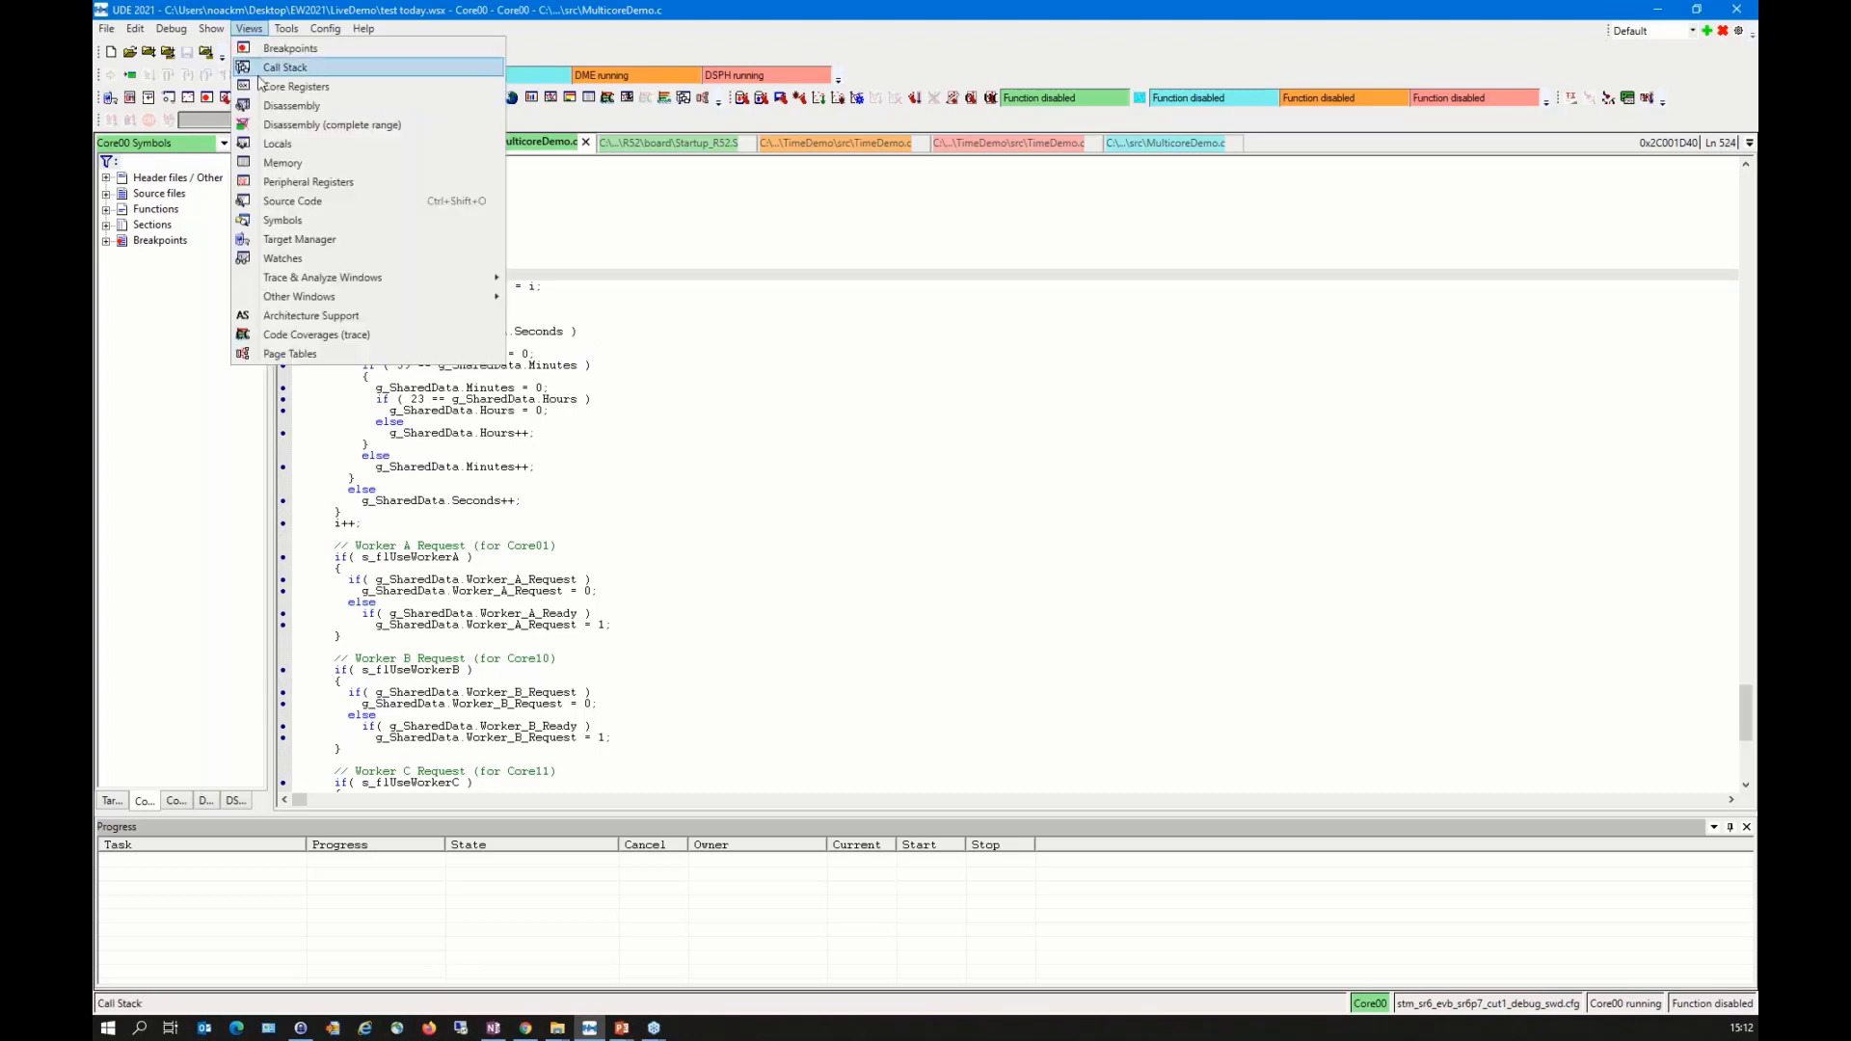
mouse_move(493, 278)
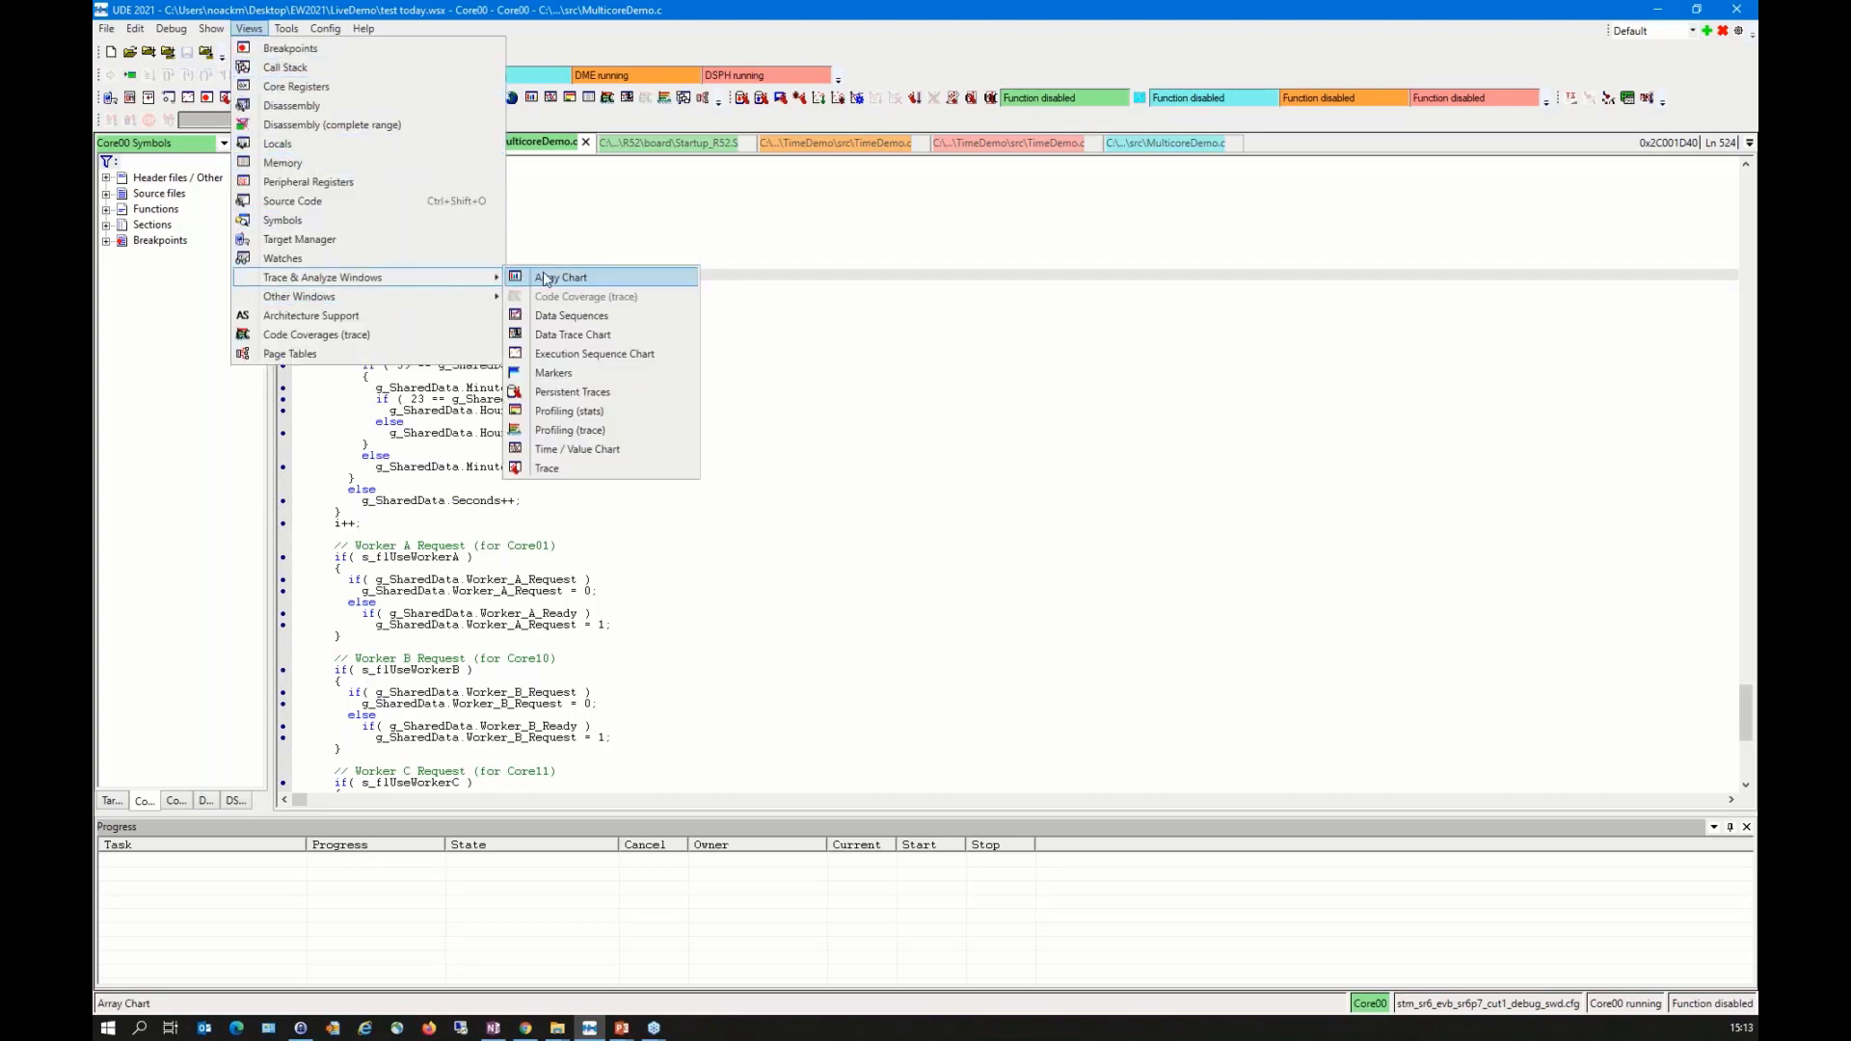
left_click(568, 469)
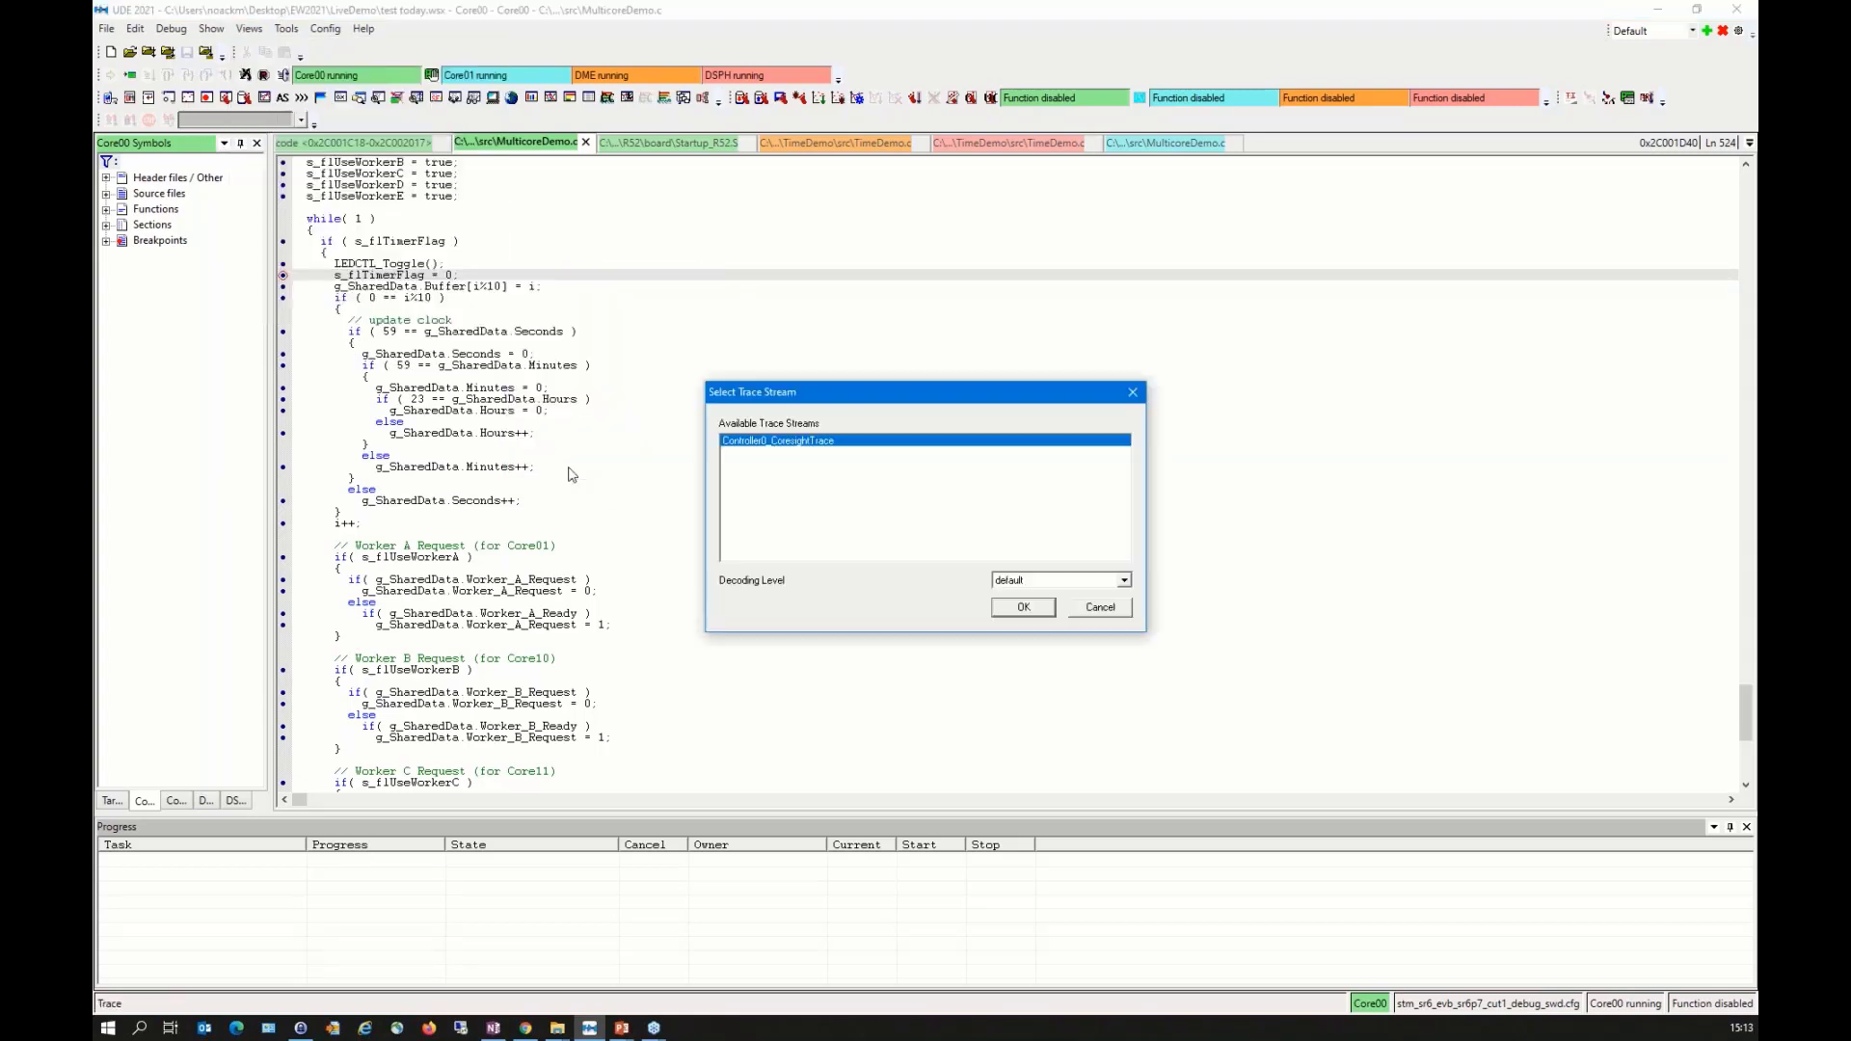
left_click(1022, 581)
left_click(1024, 613)
left_click(1024, 607)
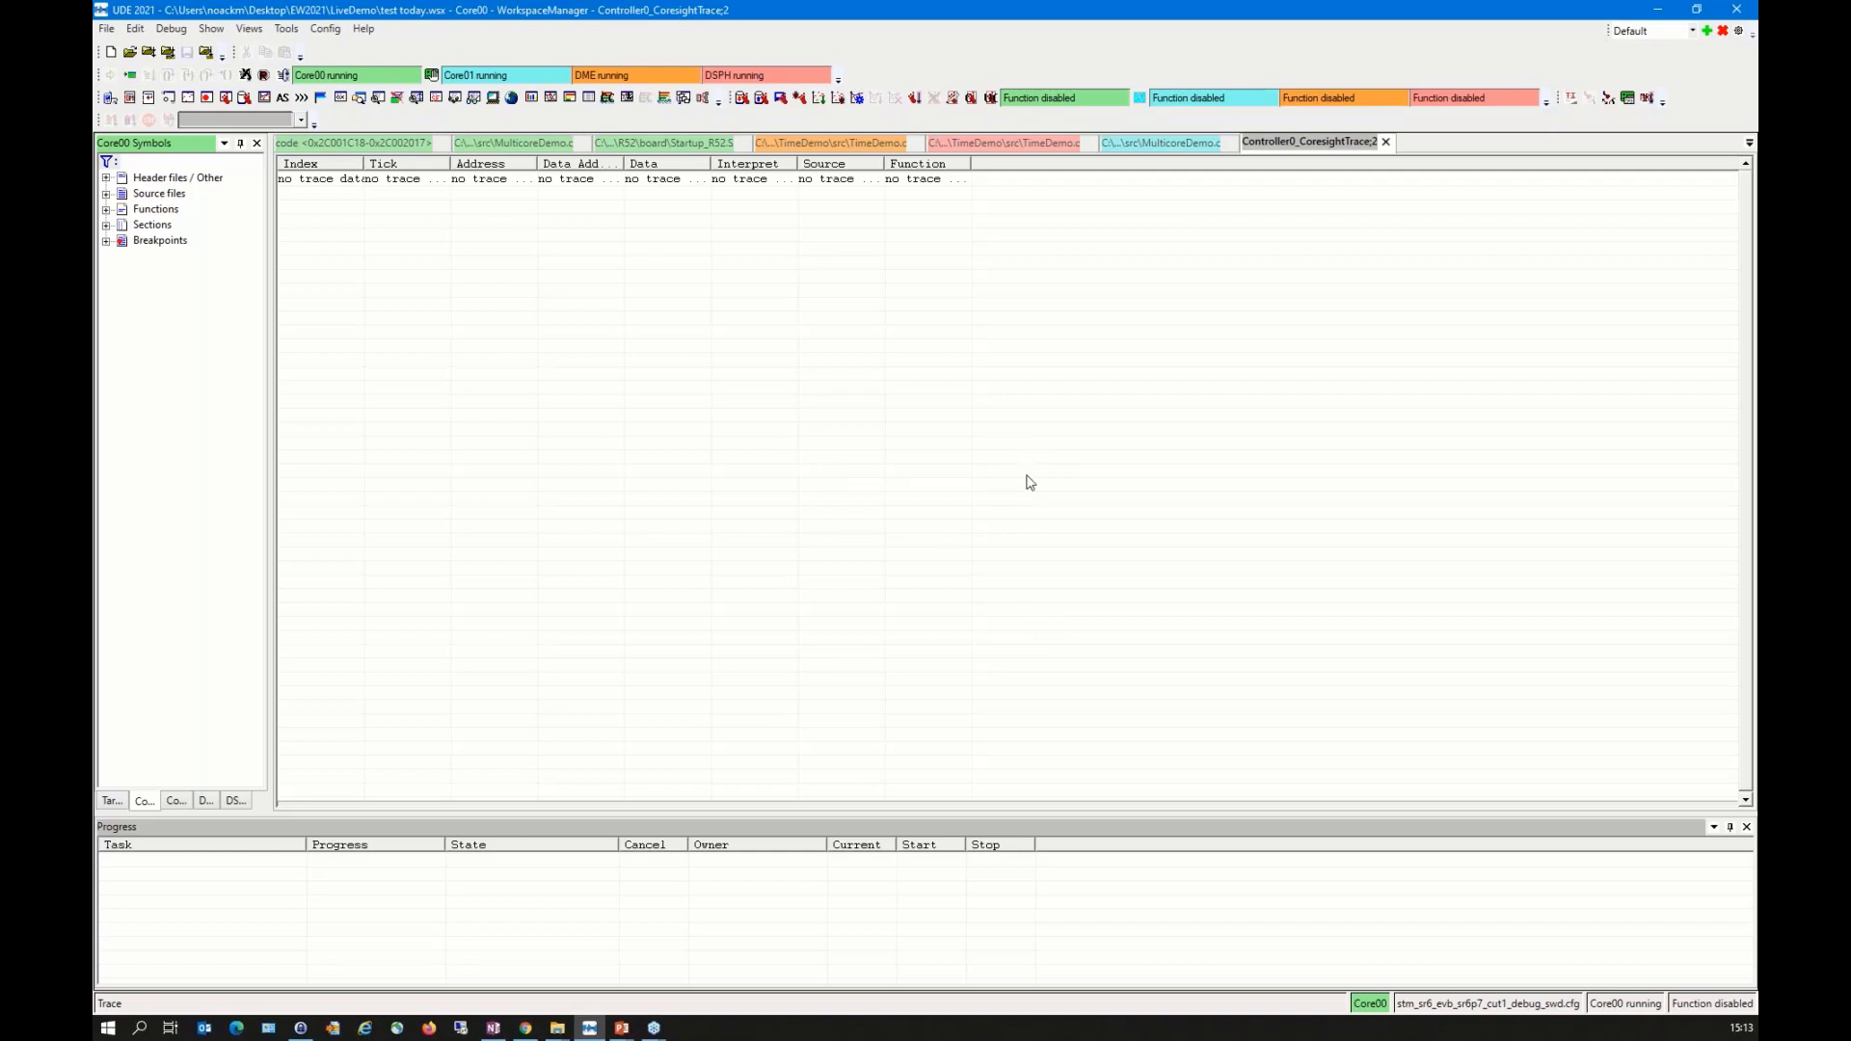
Step: Set the trace configuration's capture memory size to 64 KB and enable Use HW Timestamps as Ticks
right_click(852, 292)
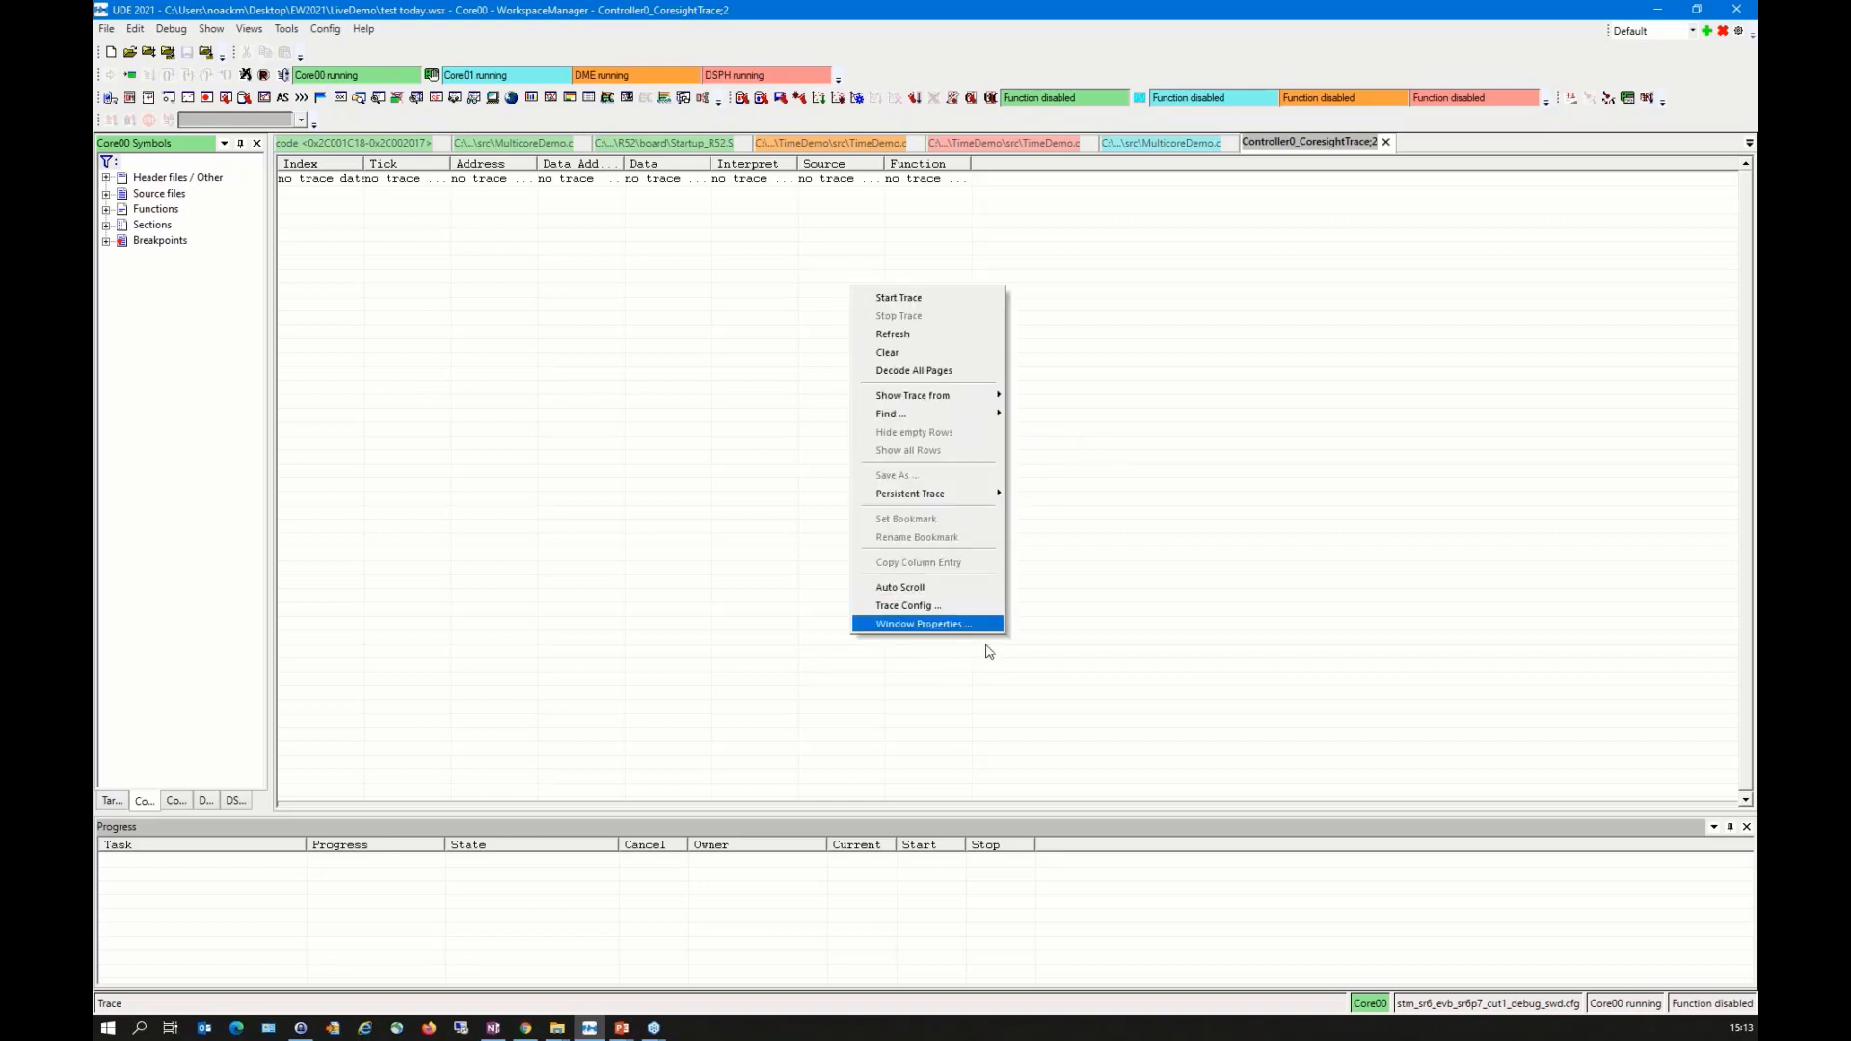
left_click(947, 608)
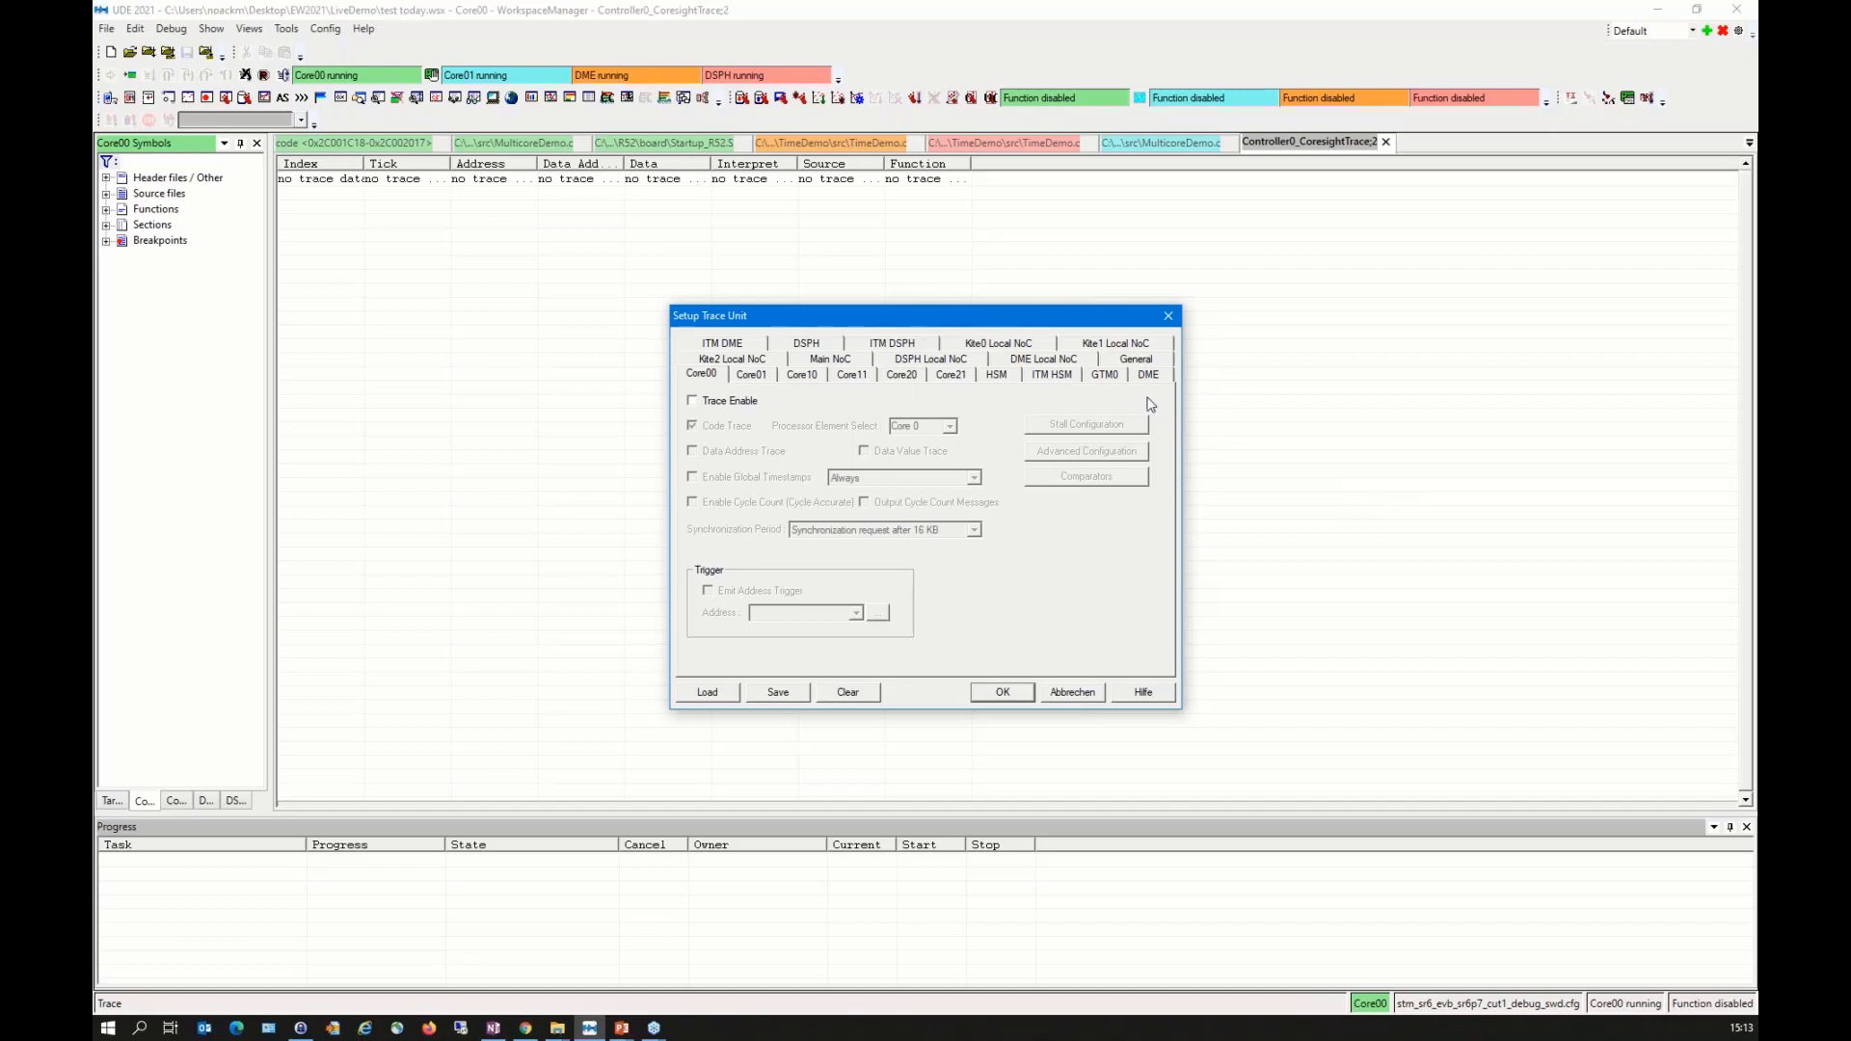
left_click(1128, 362)
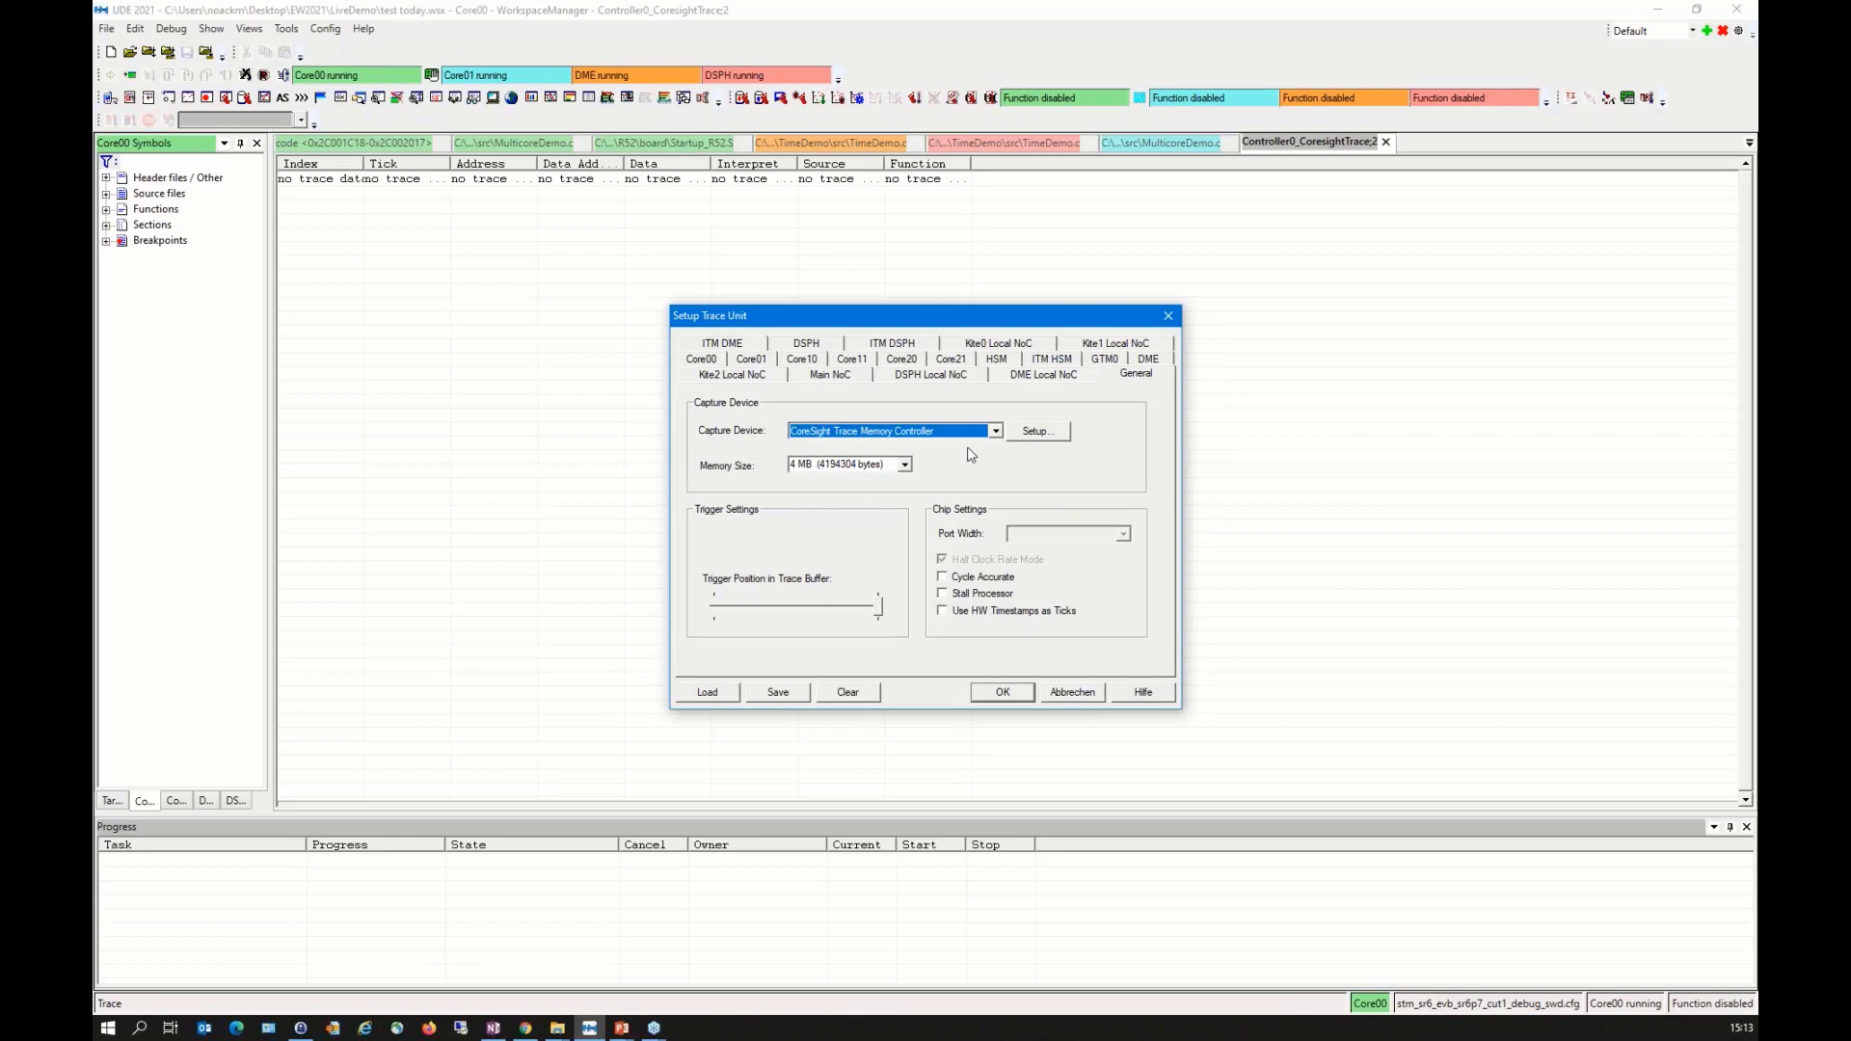
left_click(906, 465)
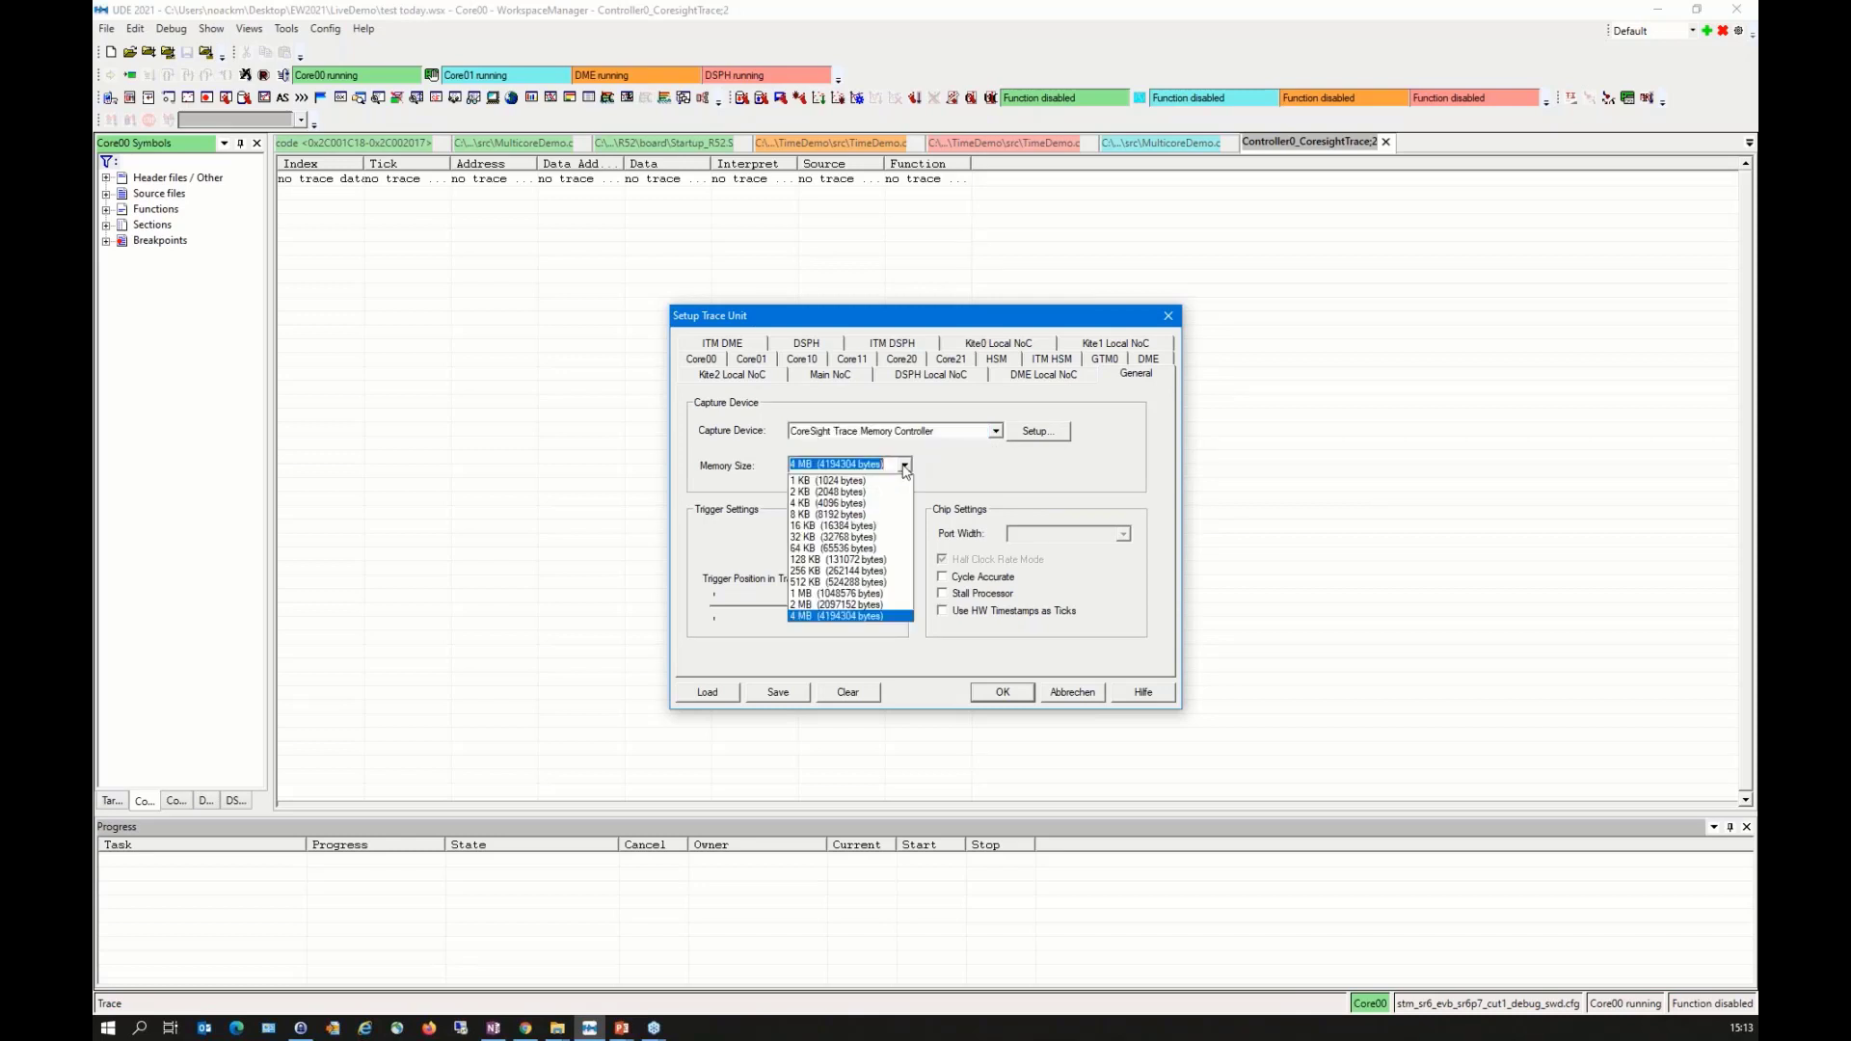
left_click(853, 554)
left_click(988, 612)
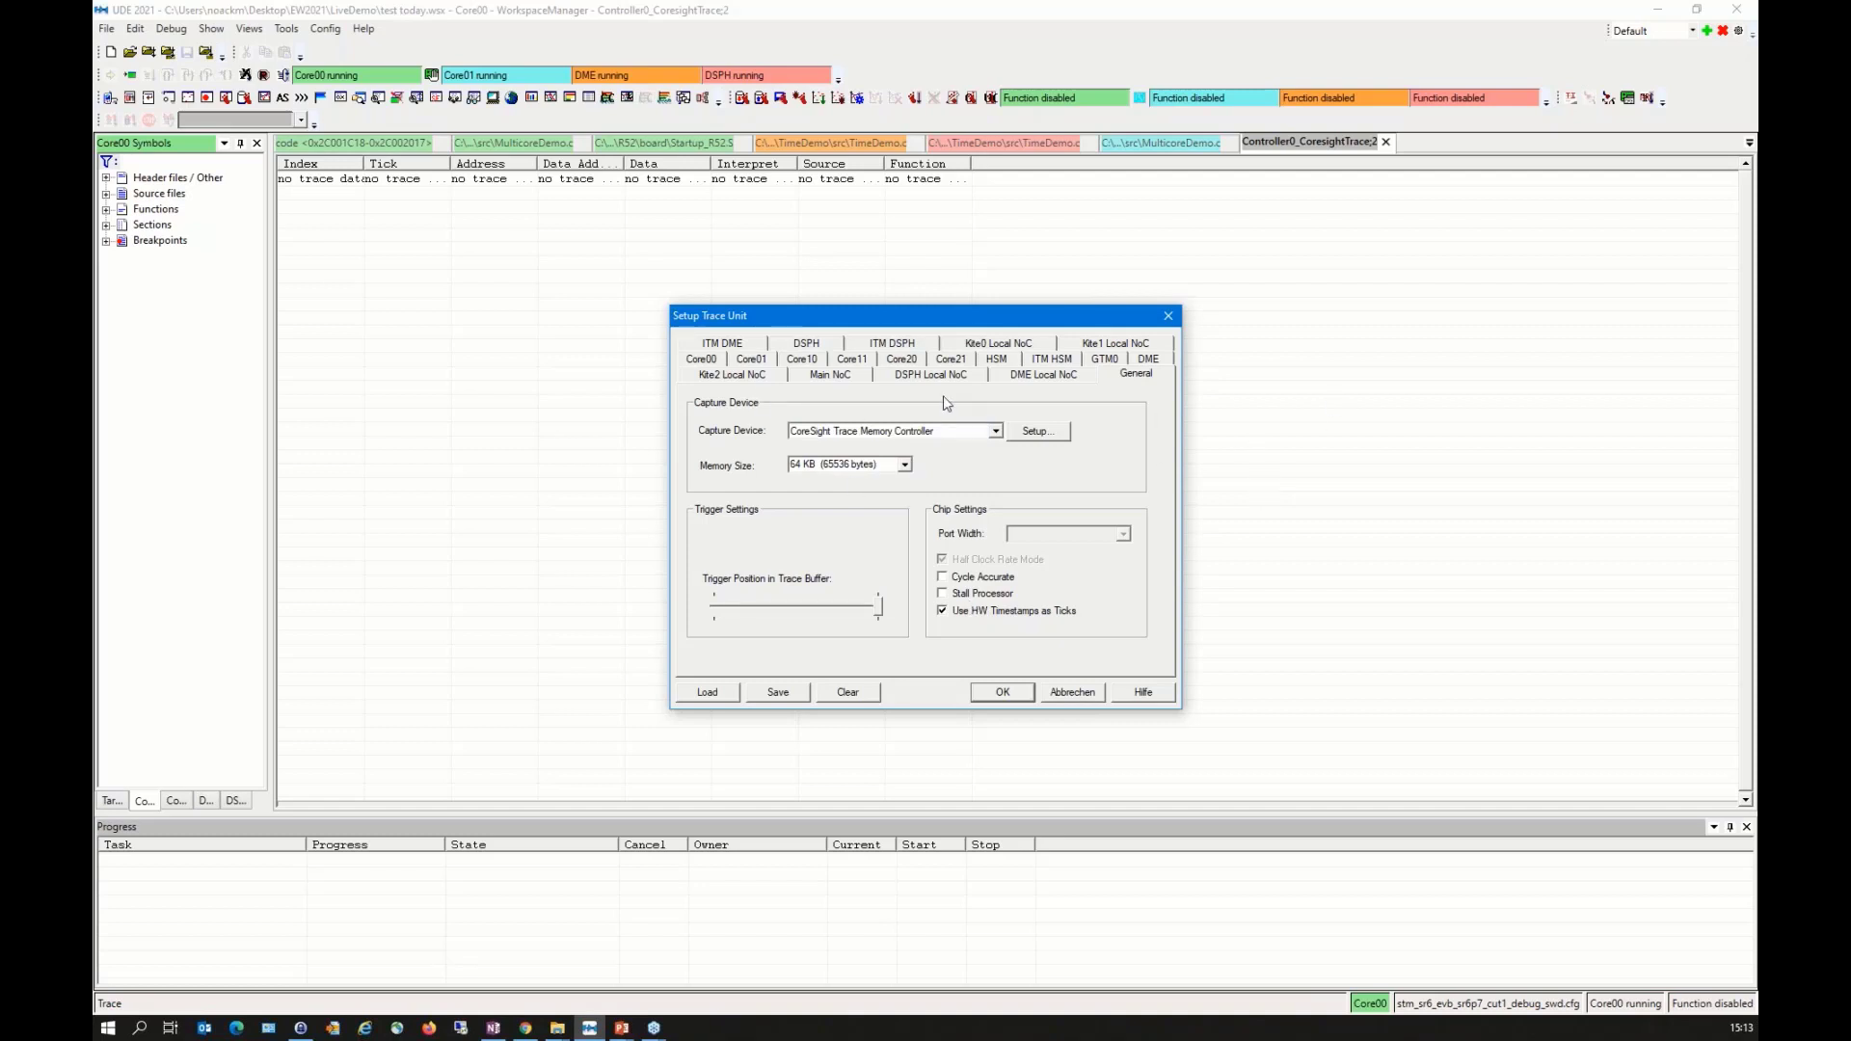
Step: Enable tracing for Core00 with data address trace, data value trace and global timestamps, and apply the trace configuration
left_click(702, 358)
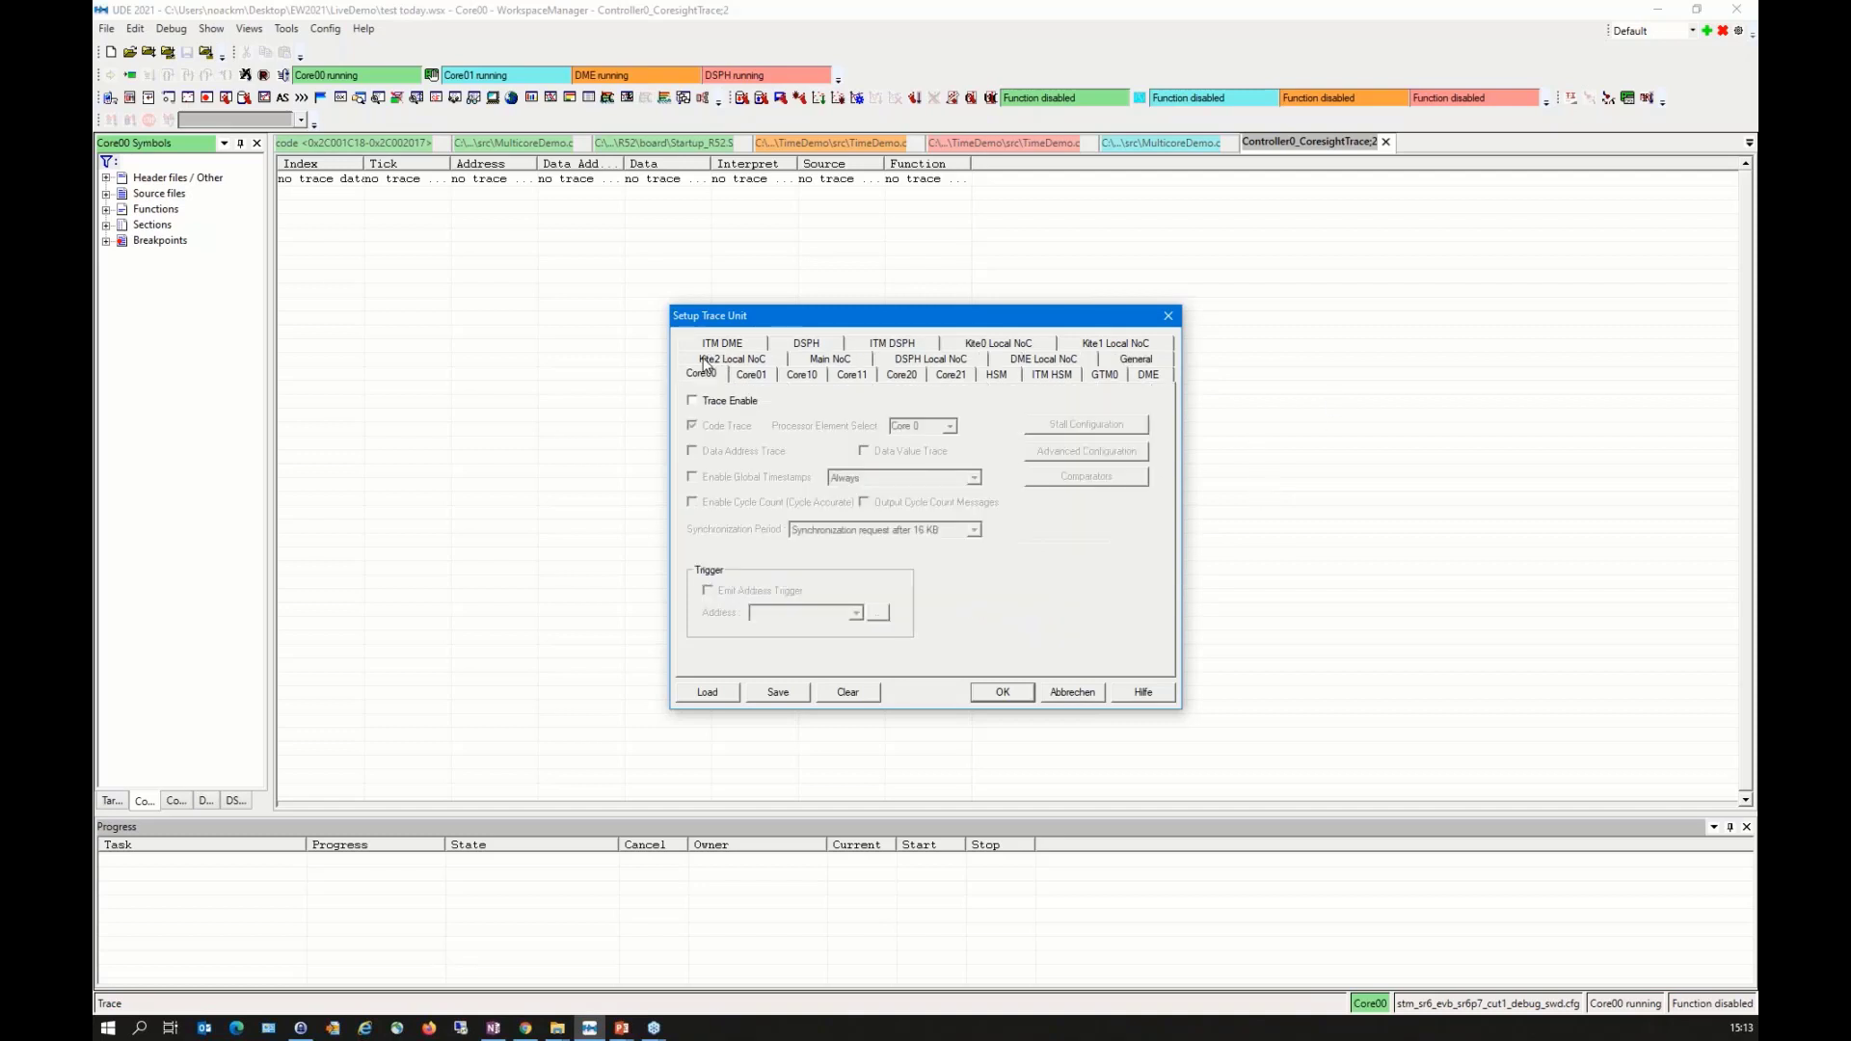
left_click(716, 403)
left_click(725, 453)
left_click(906, 455)
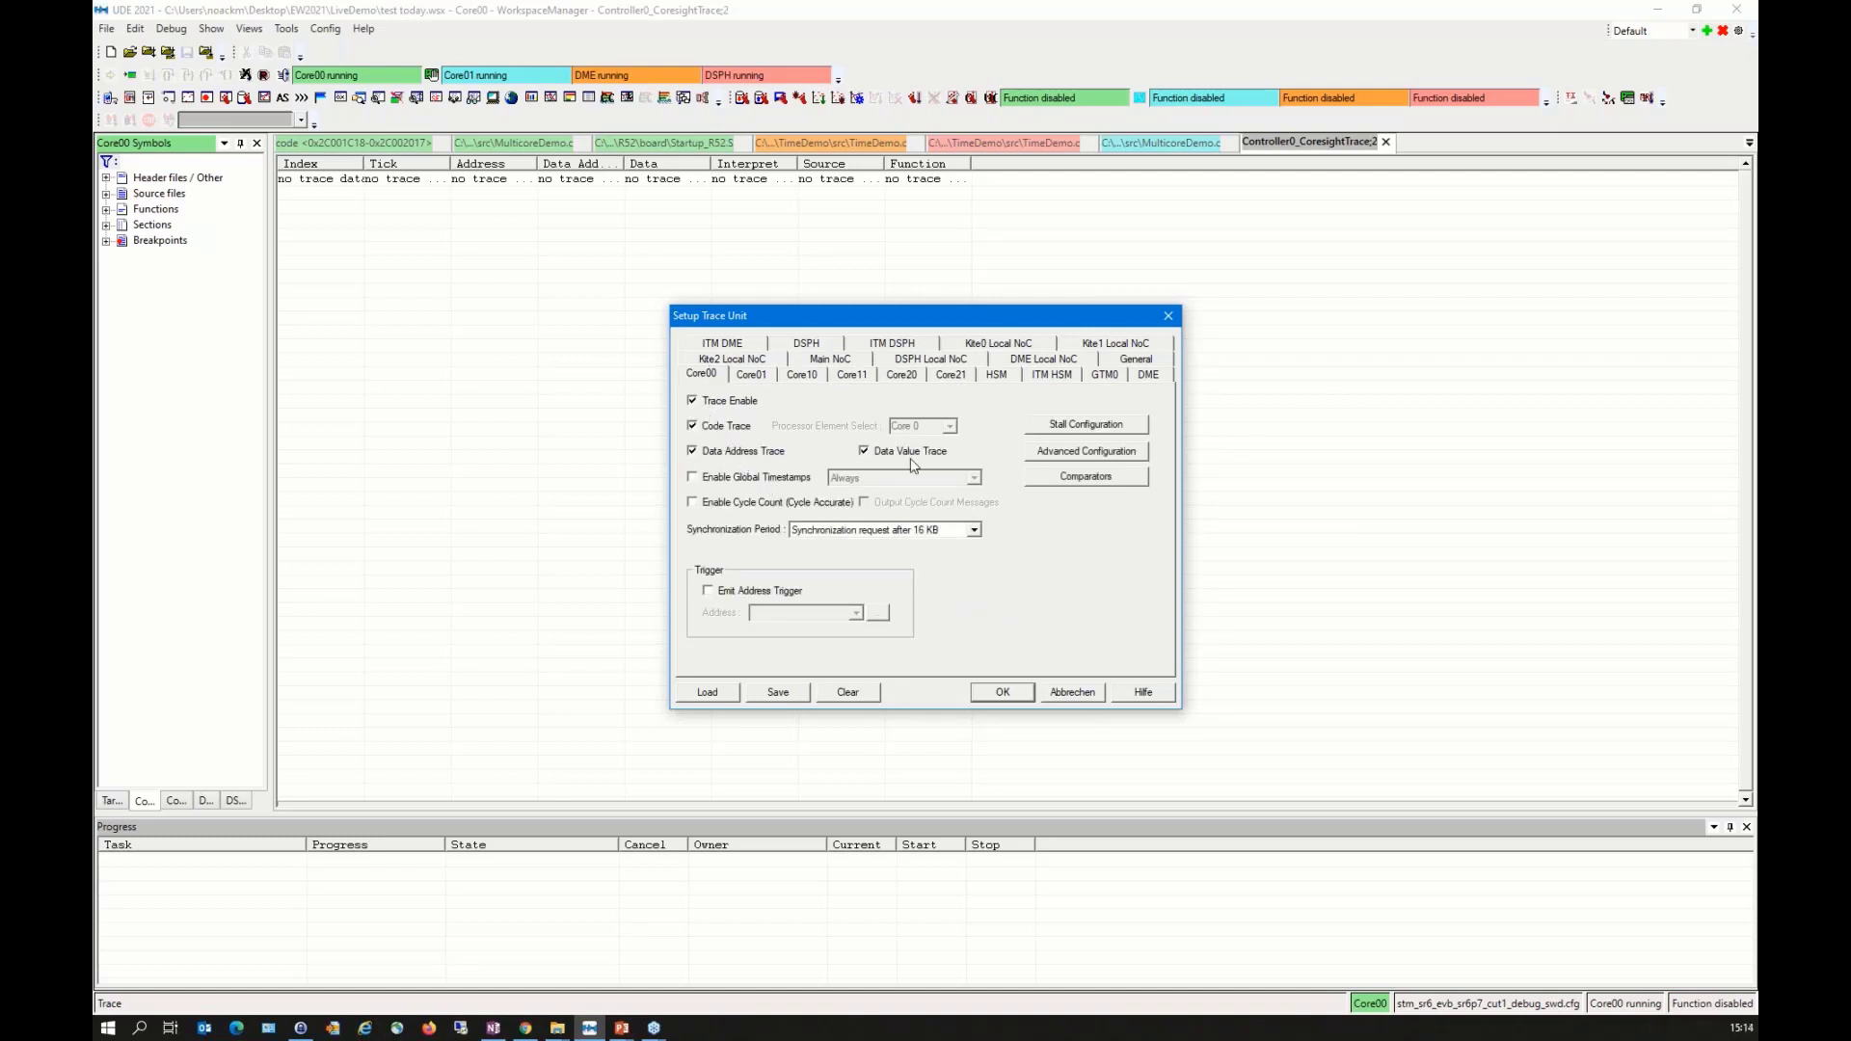
left_click(772, 479)
left_click(1004, 694)
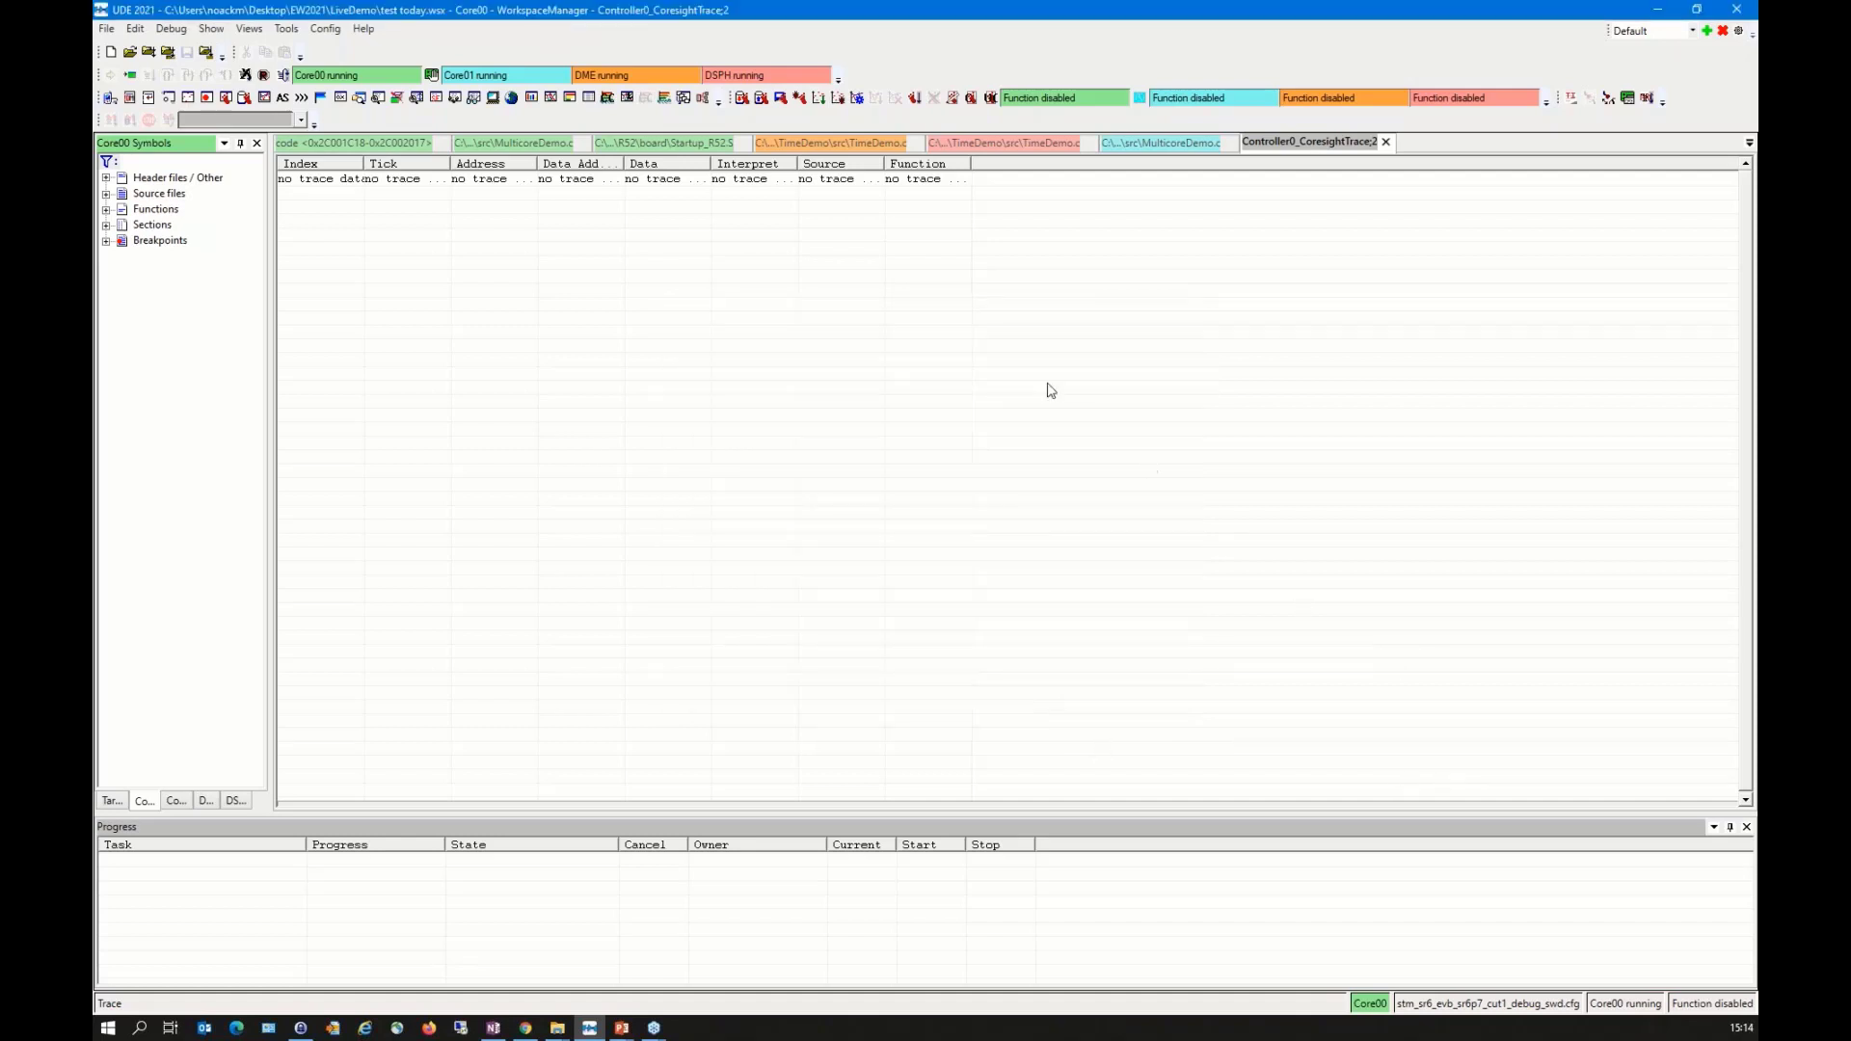
Step: Start recording the trace while the cores are running and stop it again to decode the captured data
right_click(835, 249)
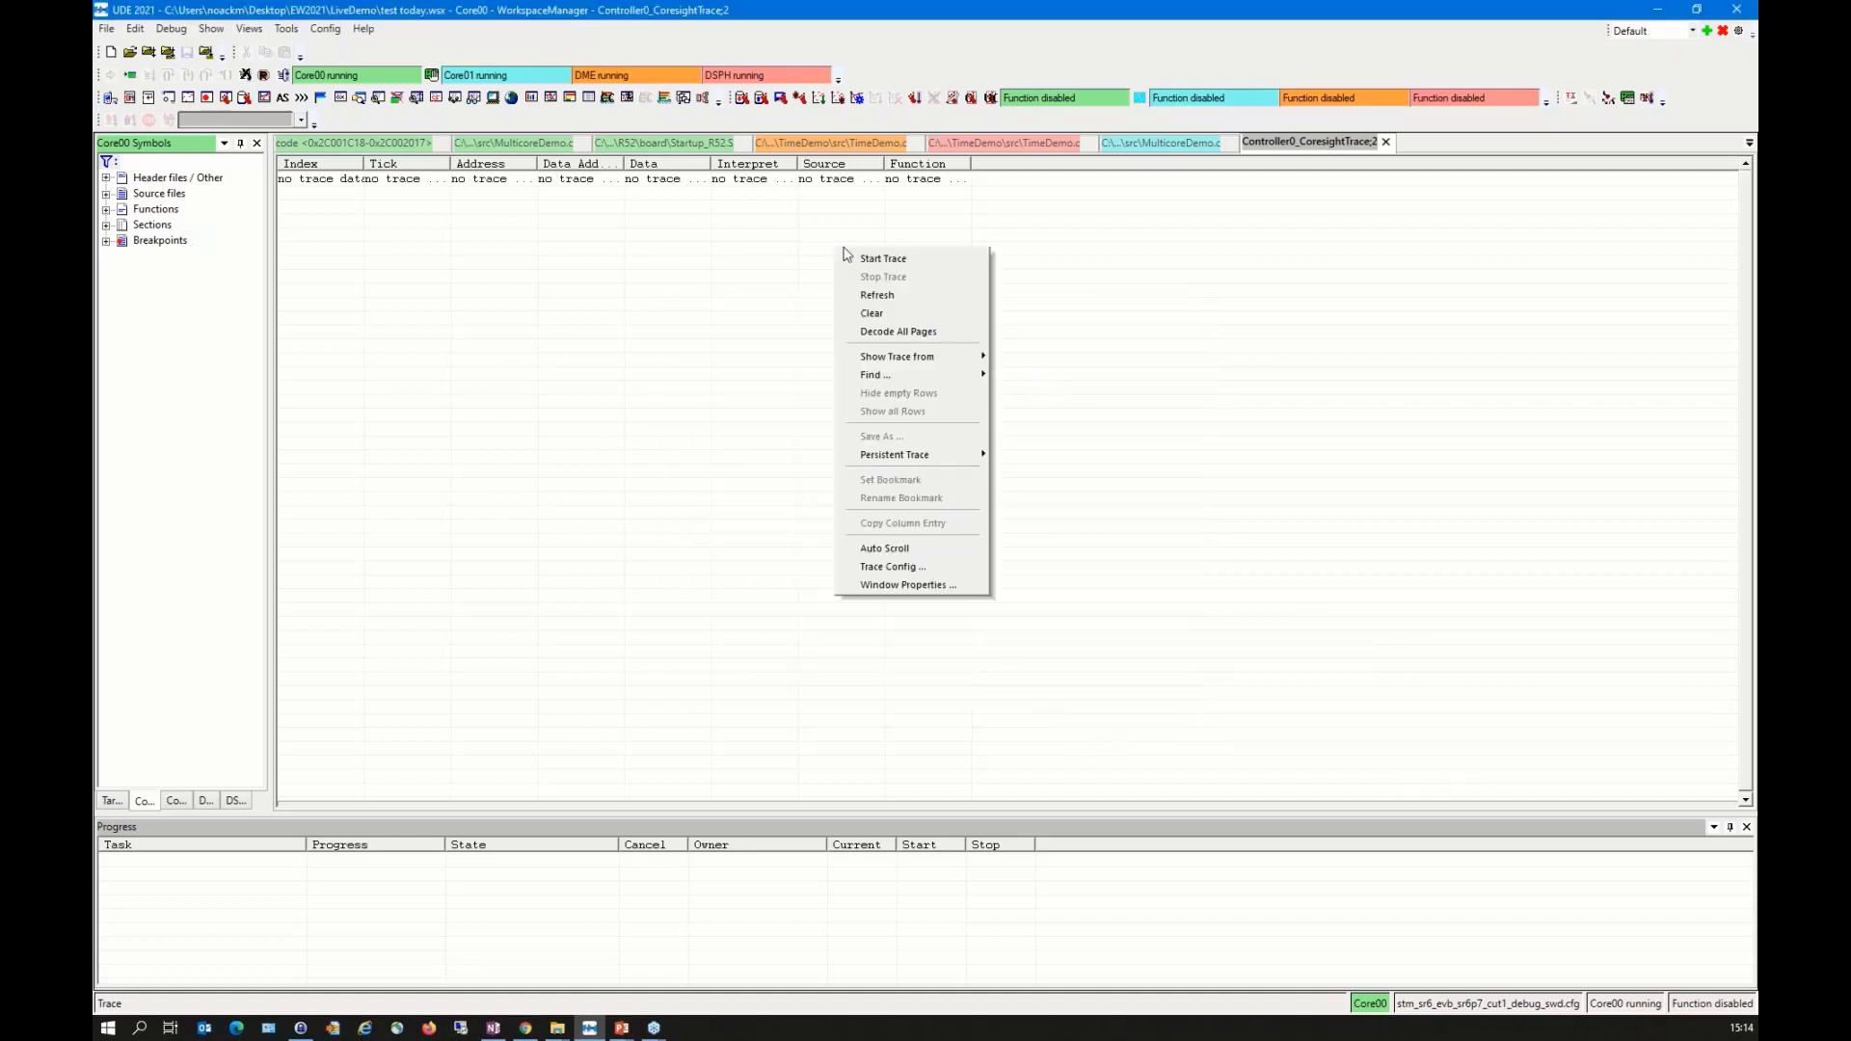
left_click(944, 264)
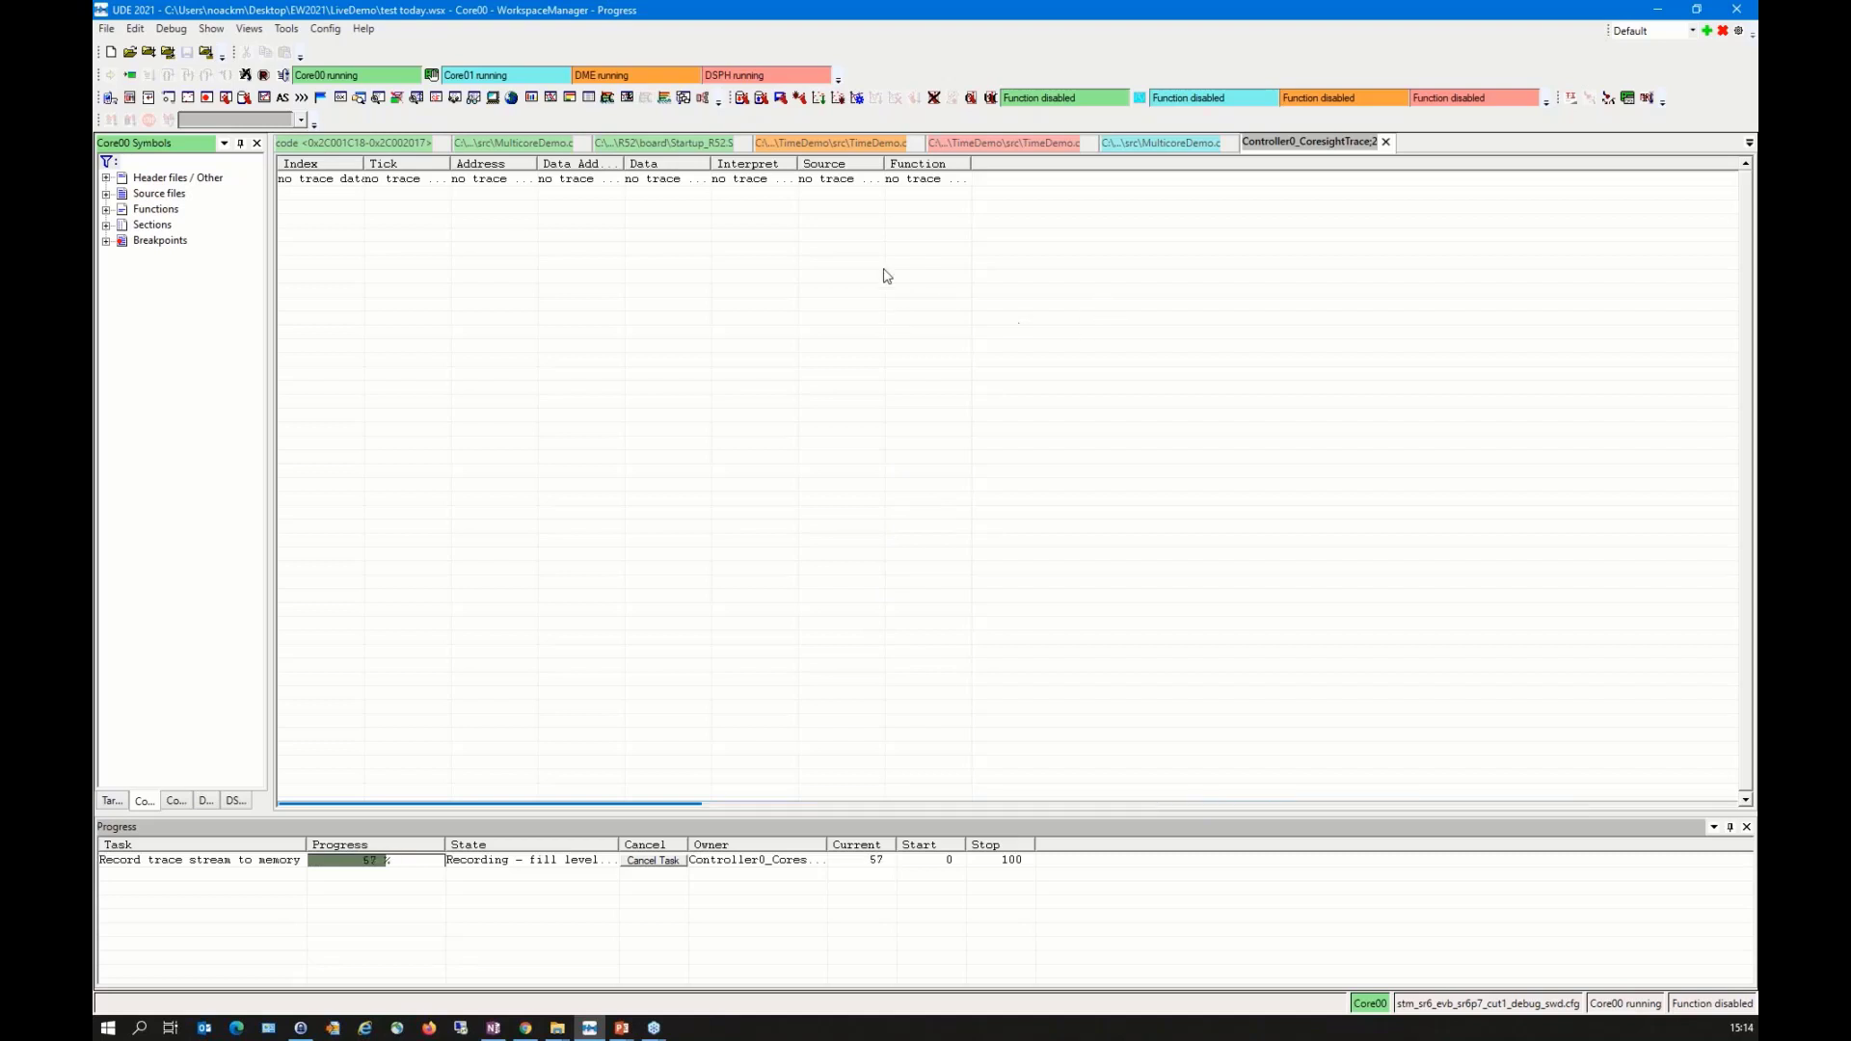
right_click(923, 229)
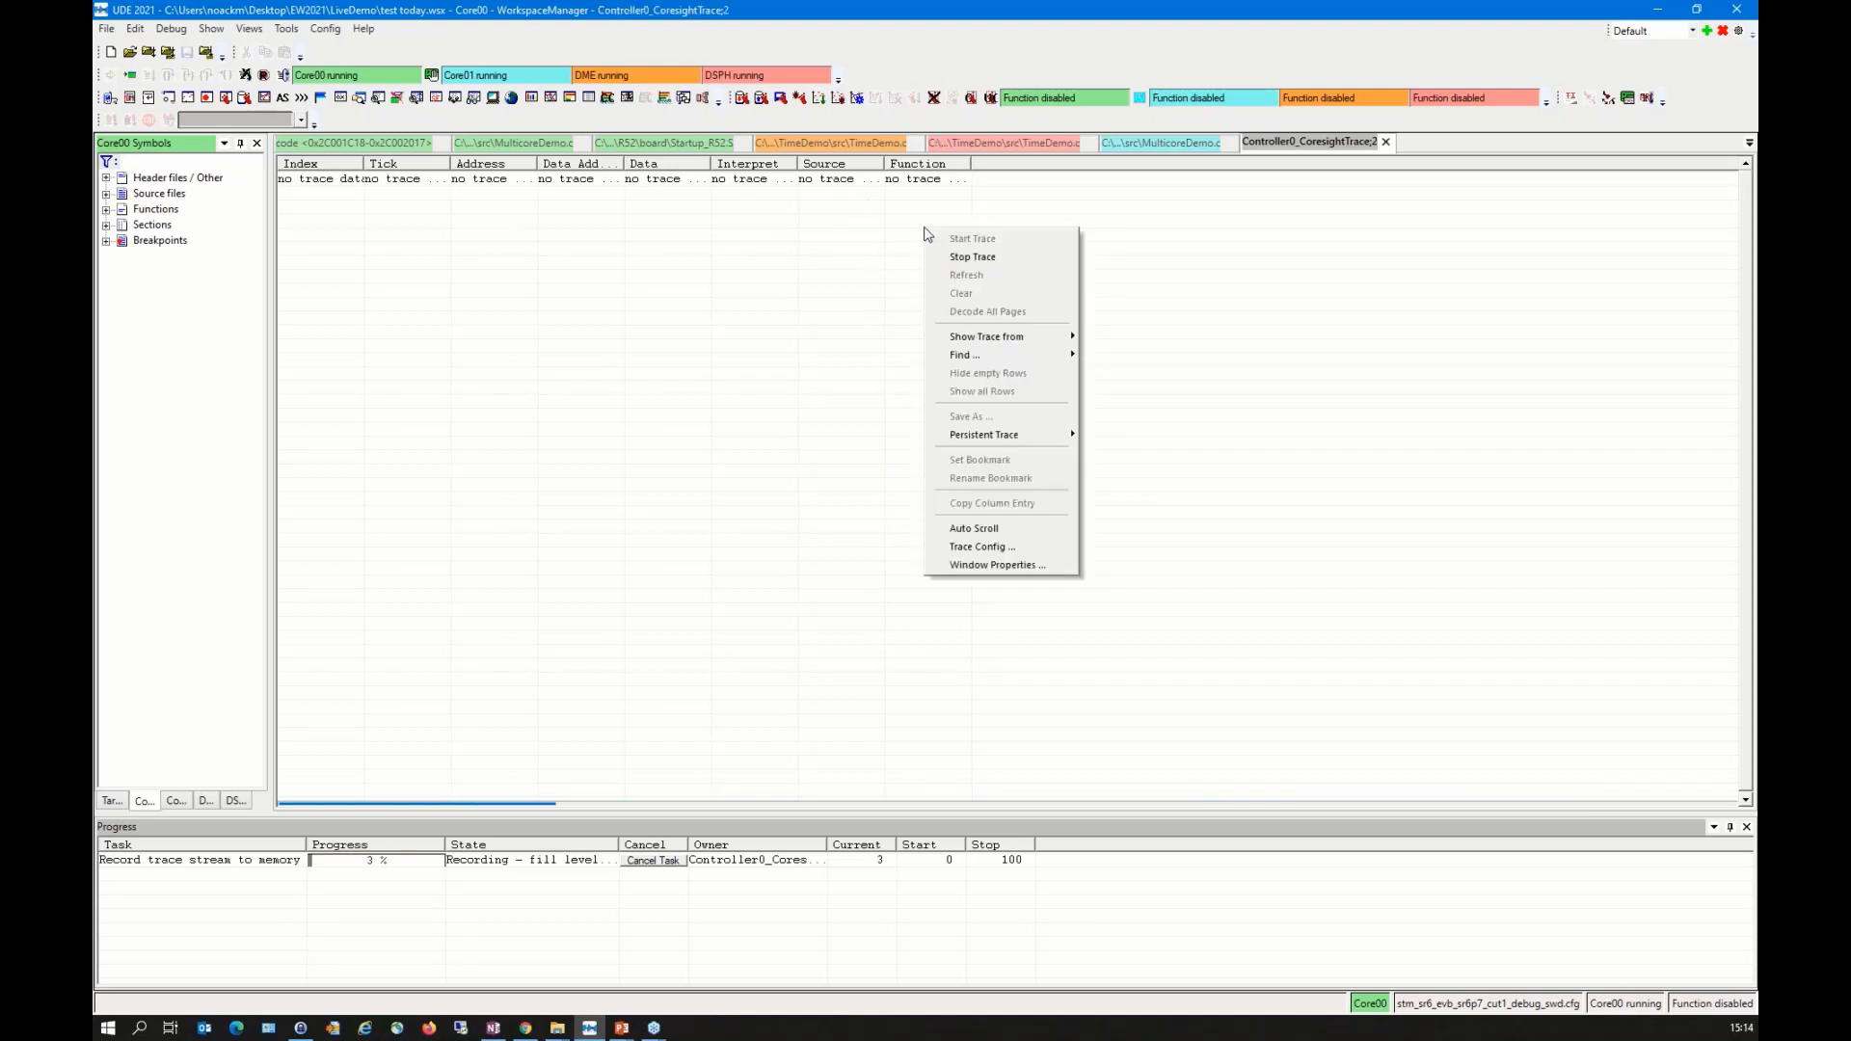
left_click(1027, 260)
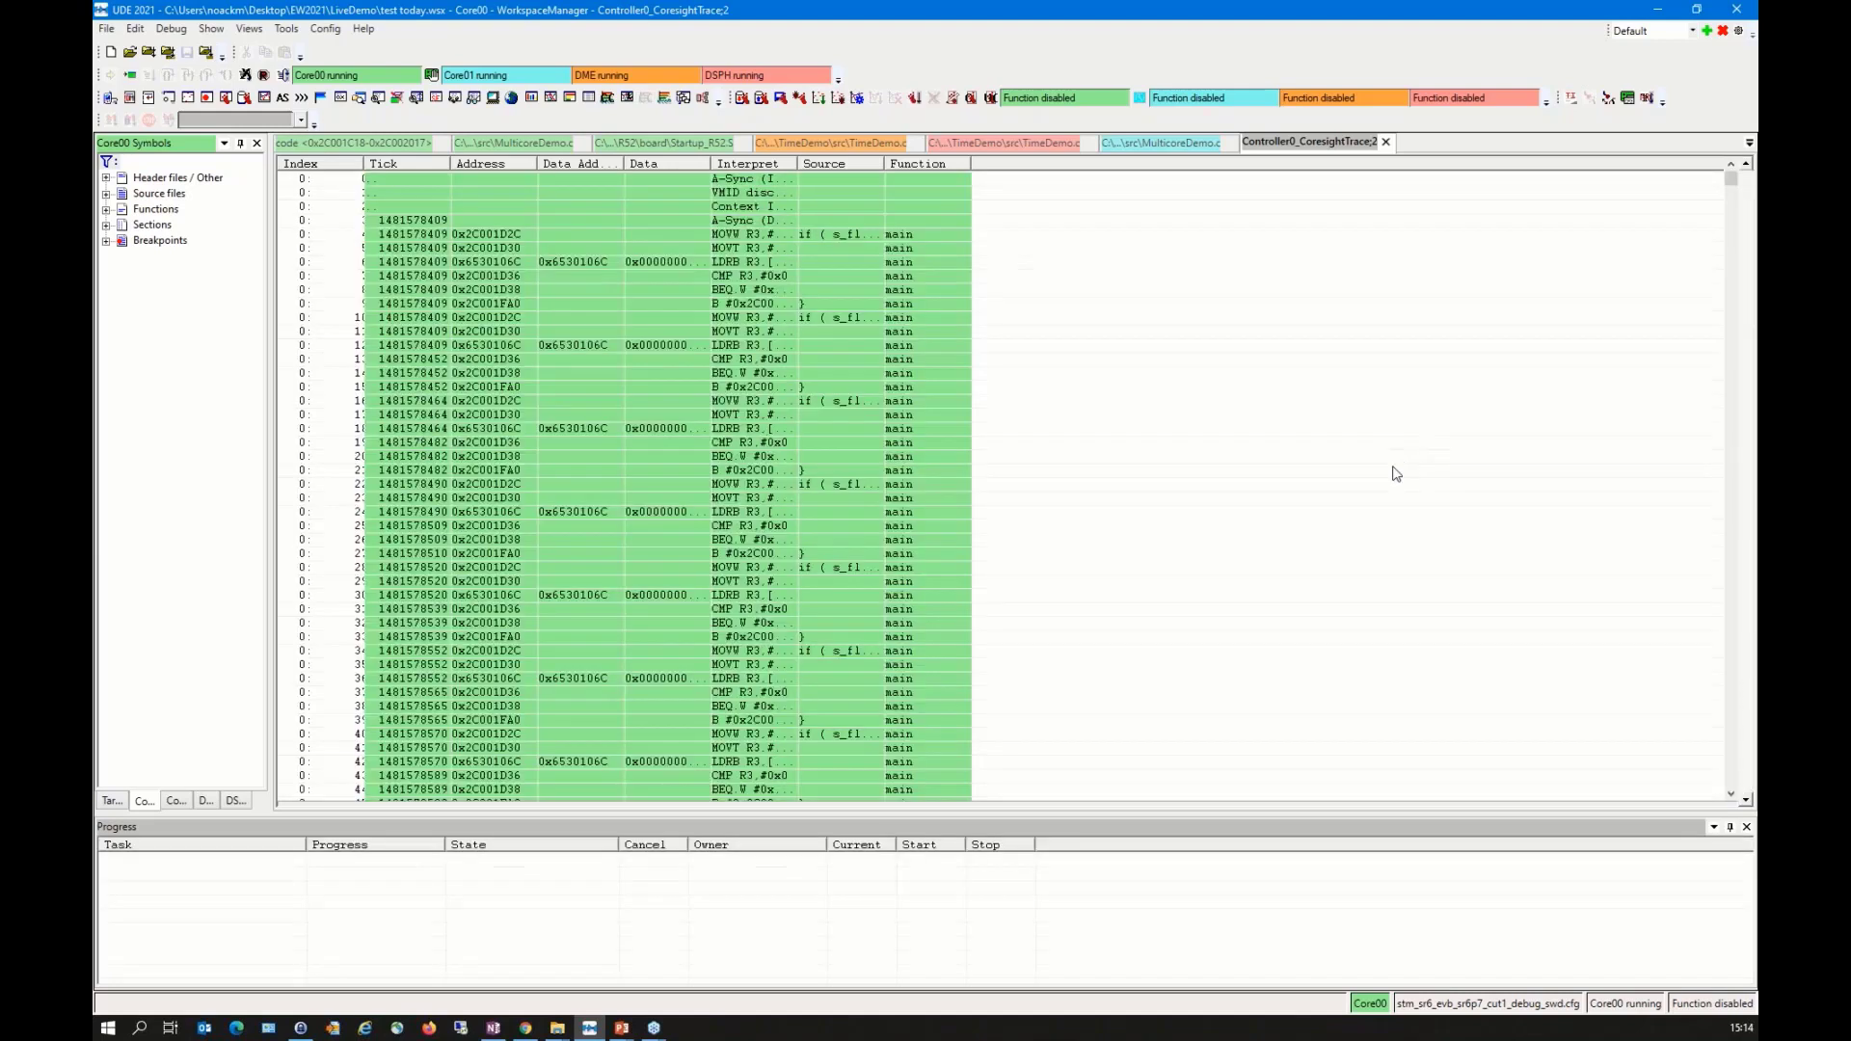
Step: Fit the Source, Interpret and Data columns of the trace to their contents and inspect individual instruction and data read entries
double_click(881, 164)
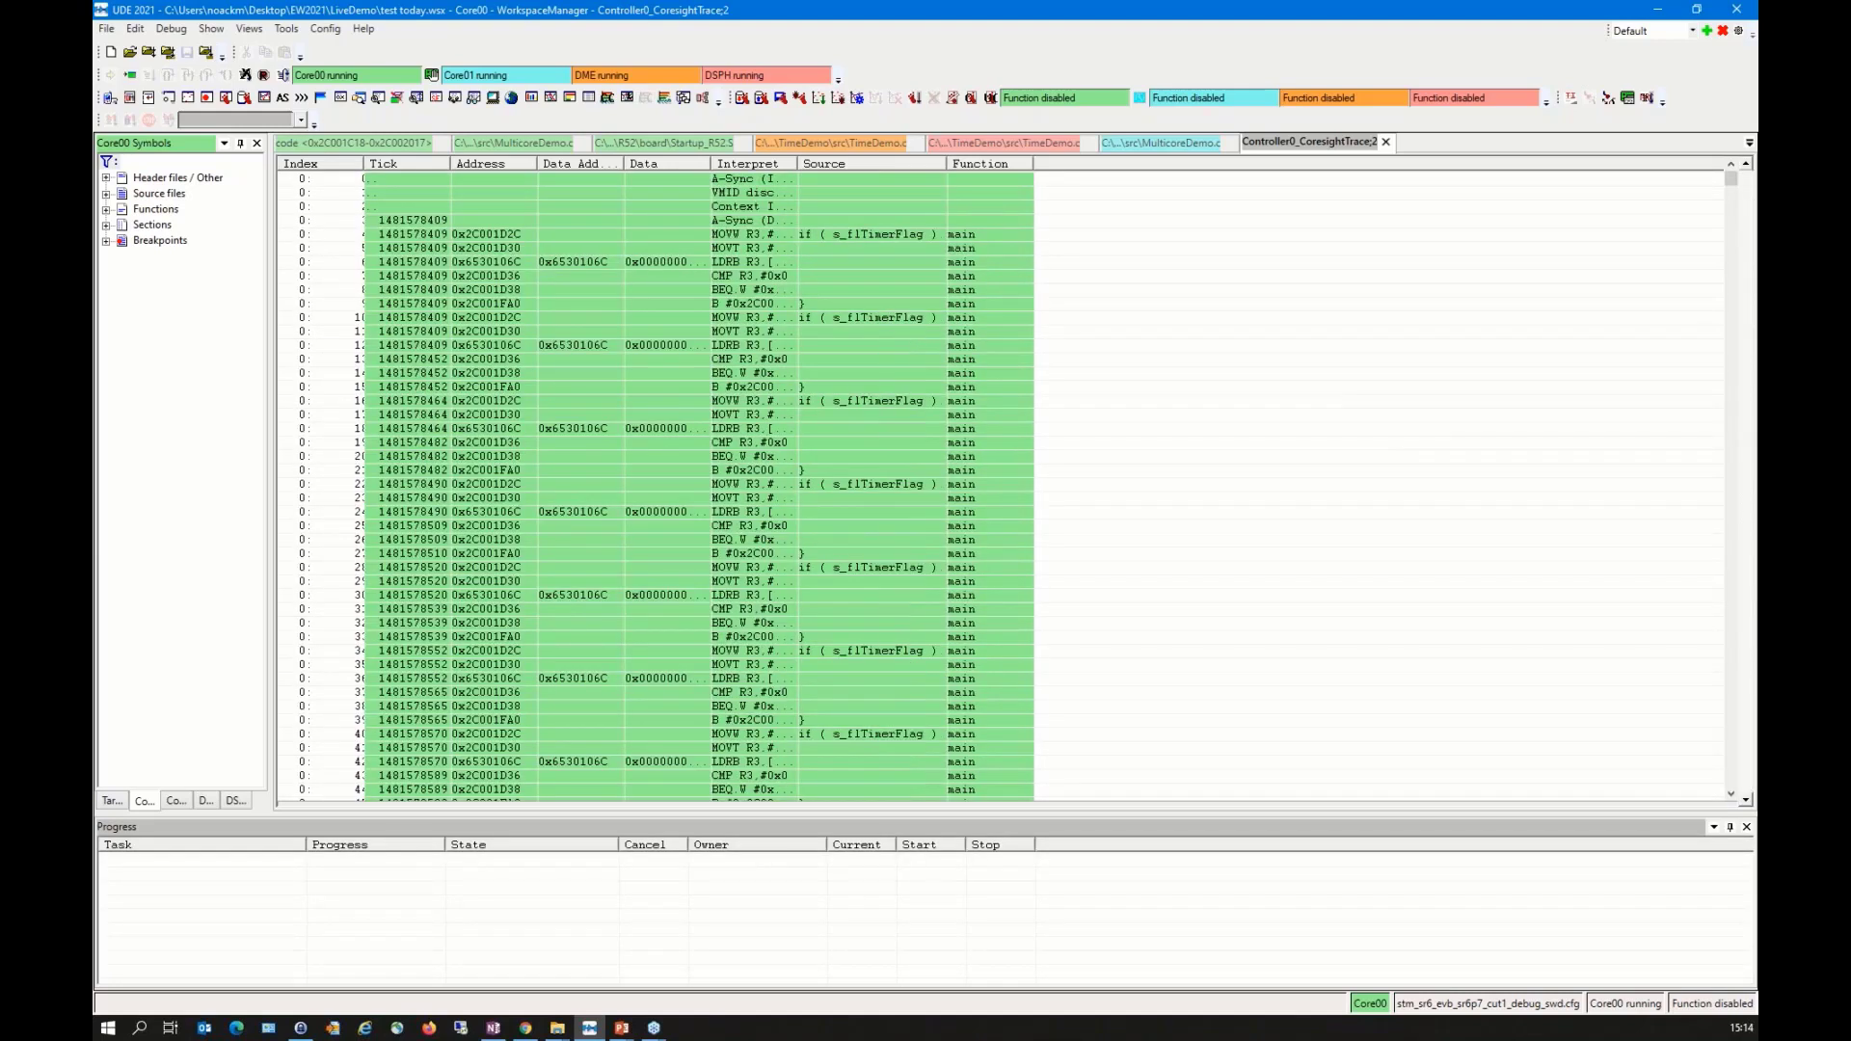
double_click(800, 163)
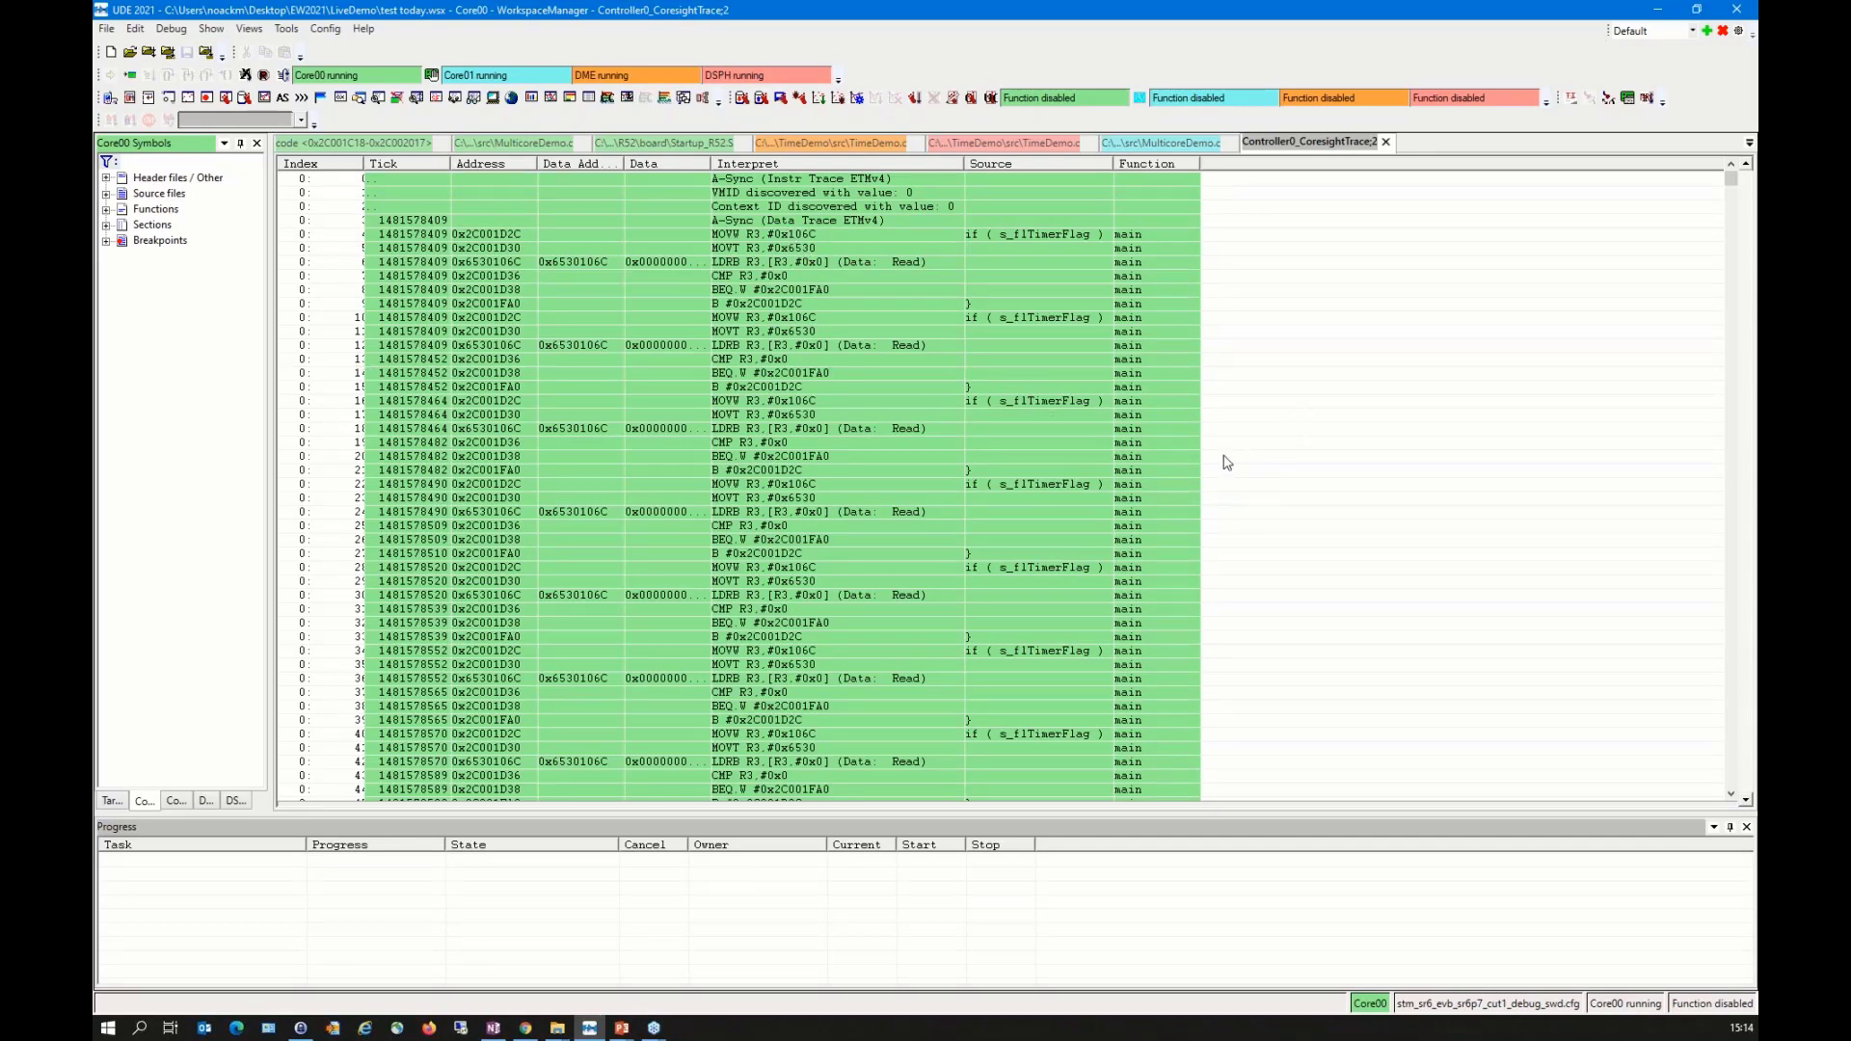
scroll(1215, 453, "down", 5)
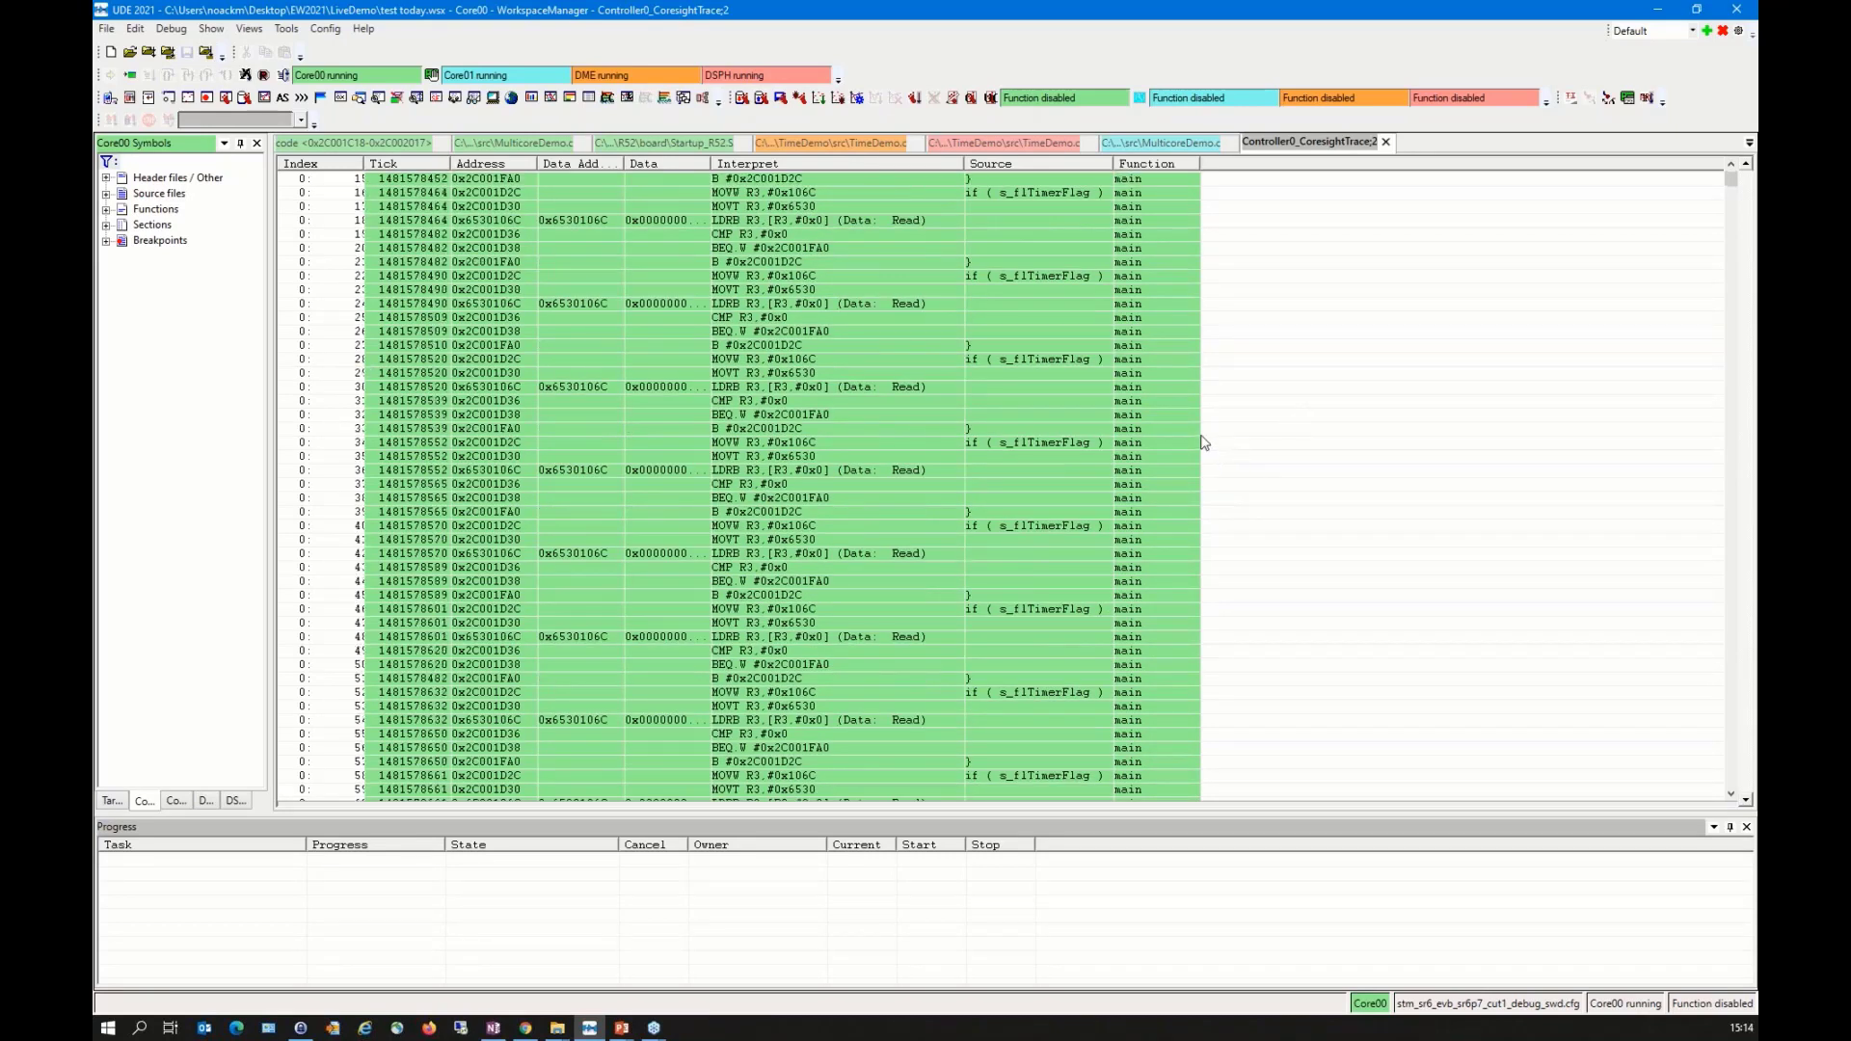
double_click(712, 162)
left_click(983, 331)
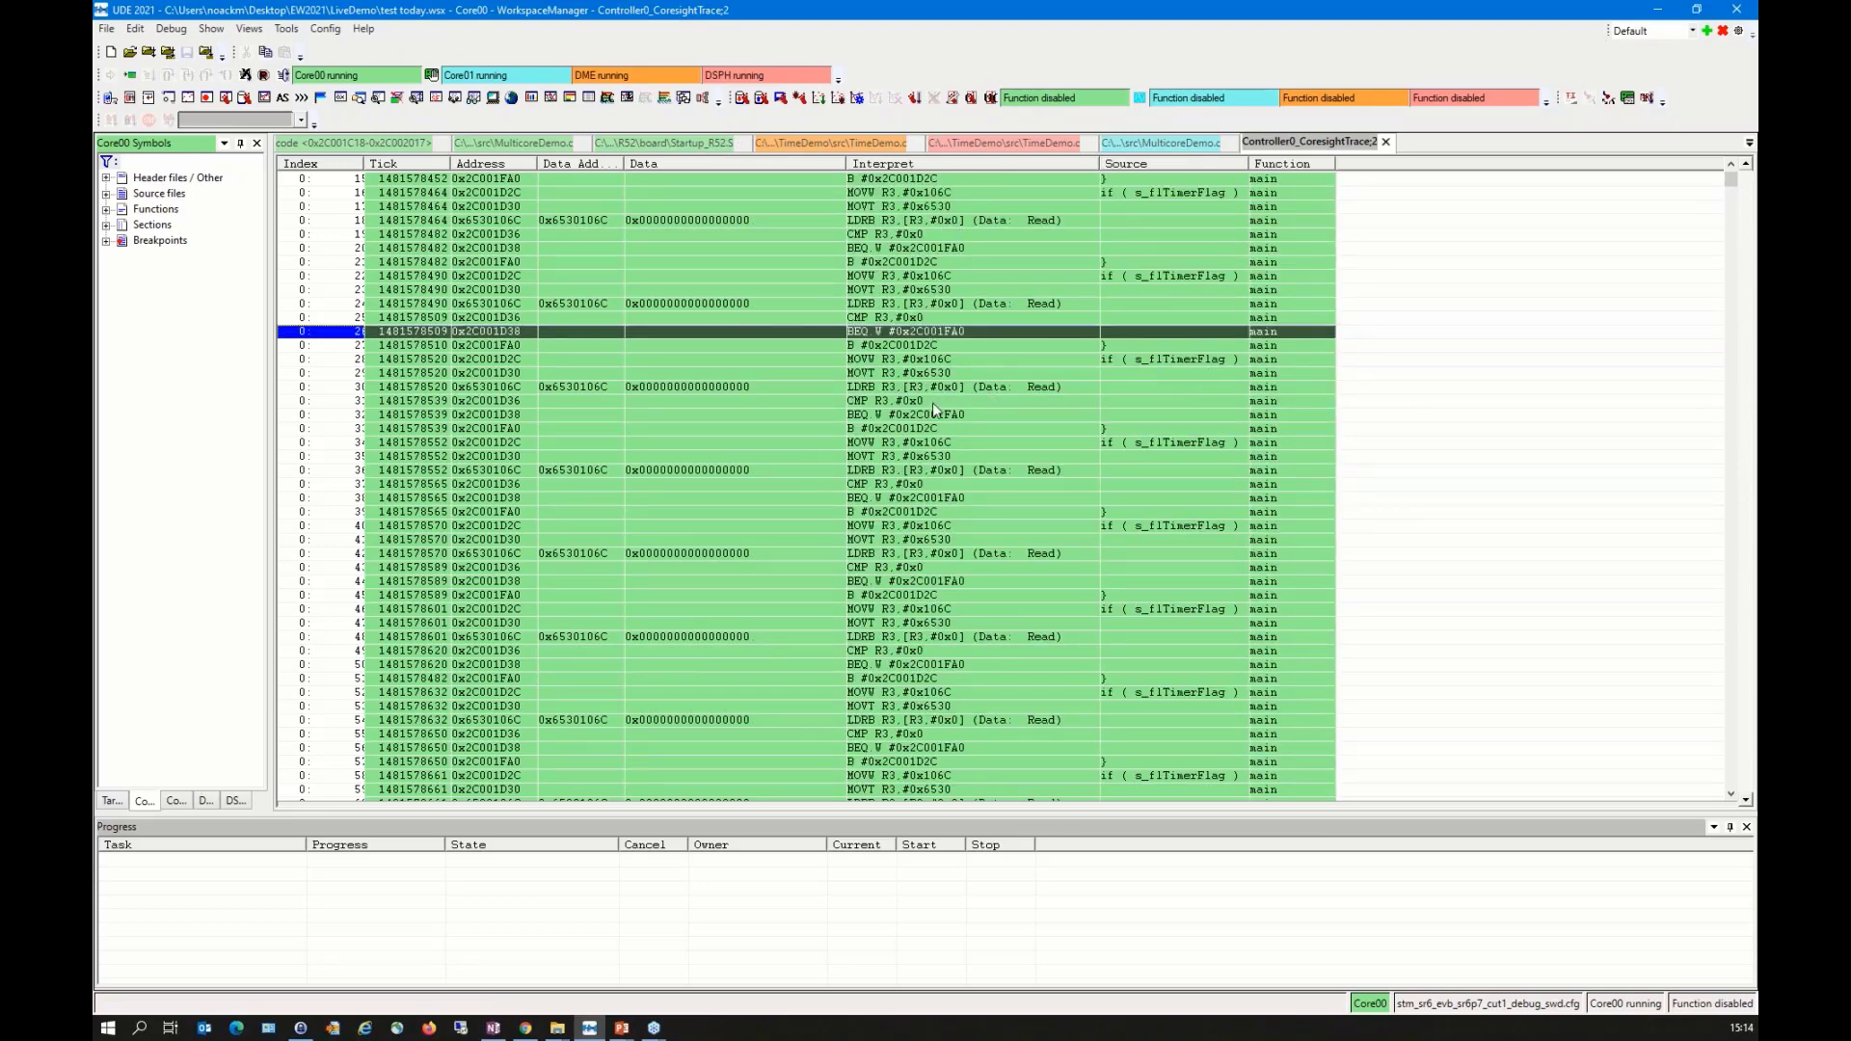
left_click(919, 375)
left_click(915, 427)
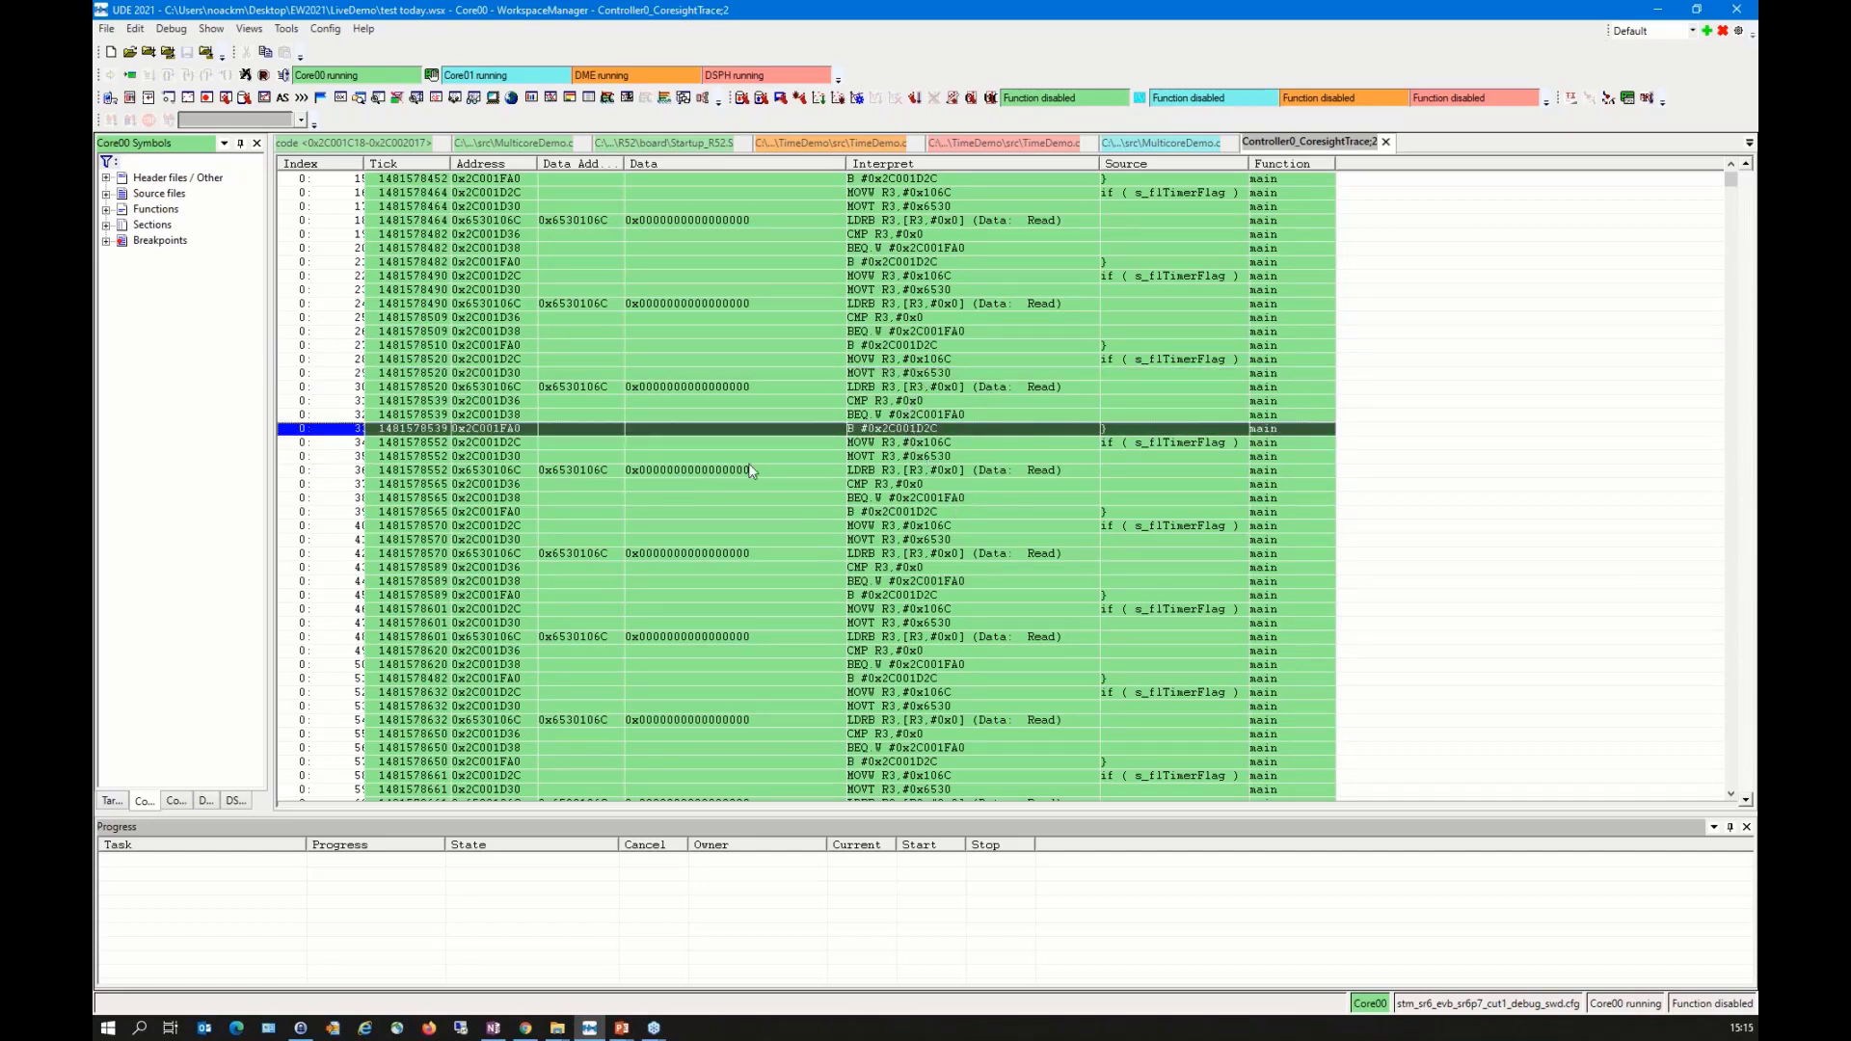
left_click(579, 472)
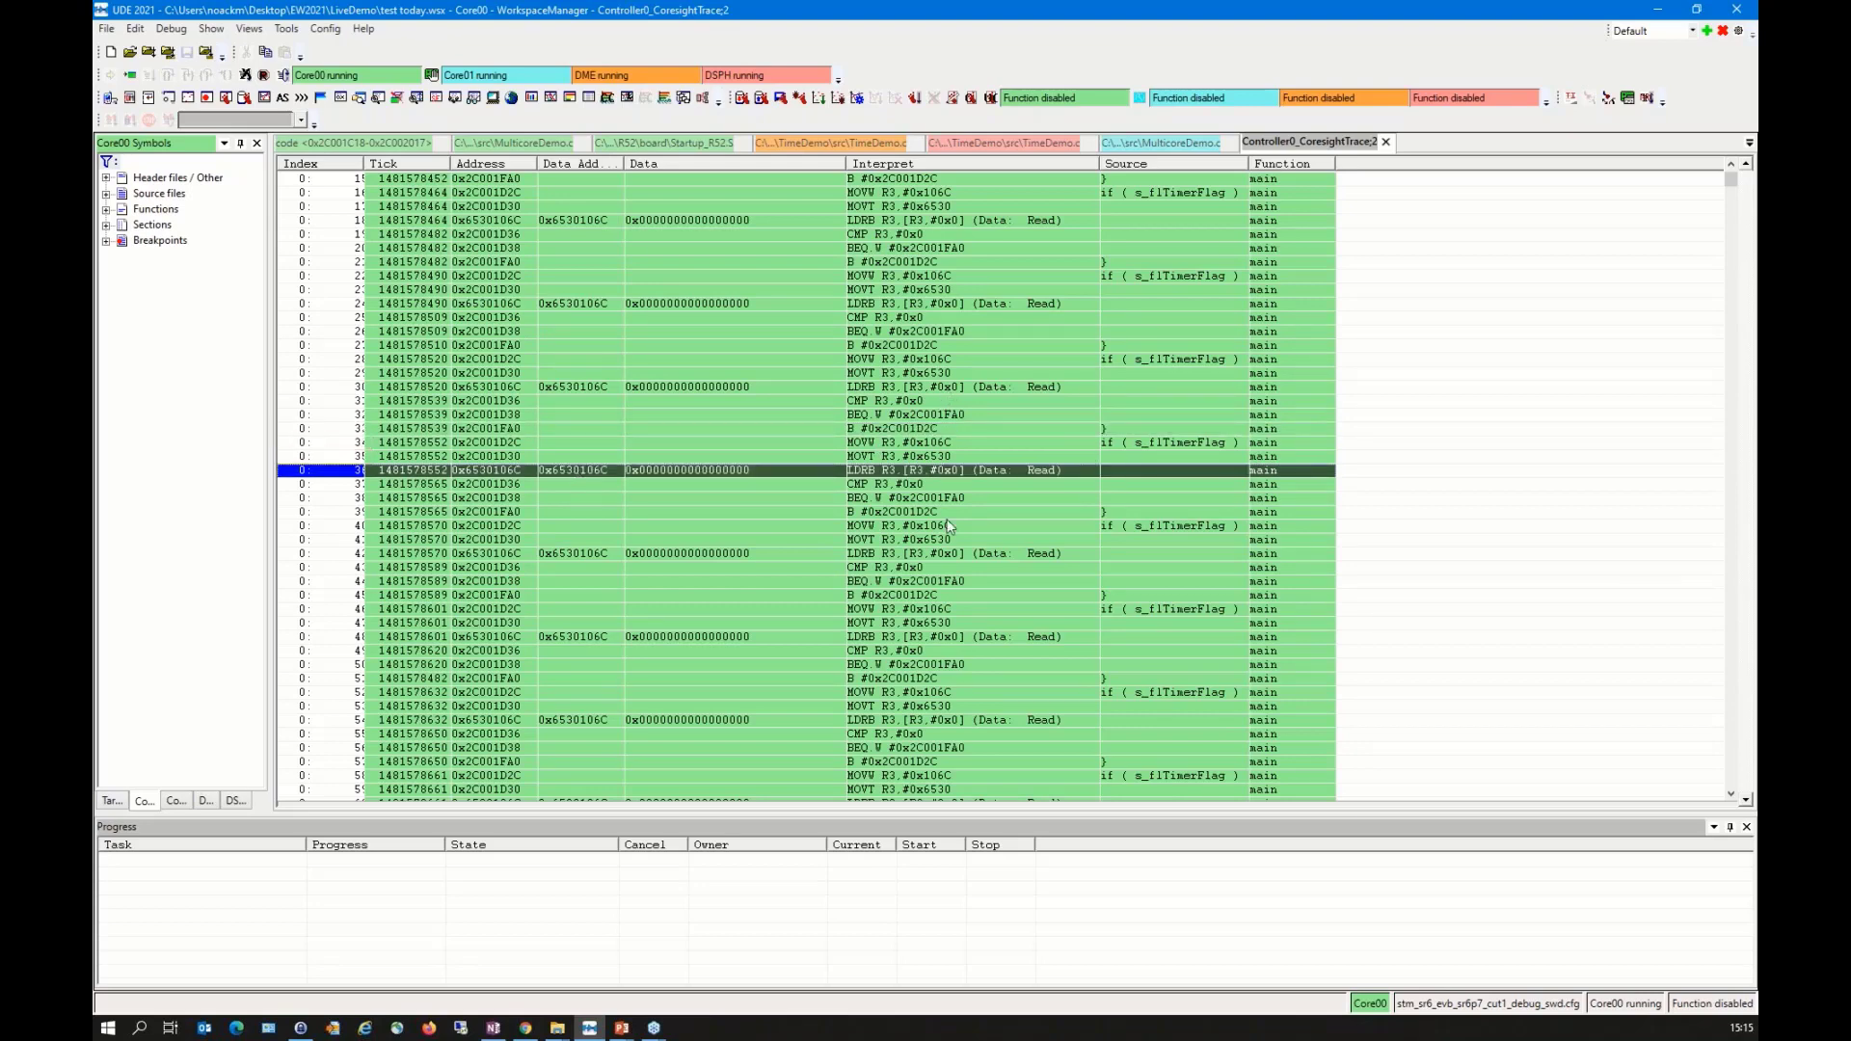
Step: Open an Execution Sequence Chart for the recorded CoreSight trace and start its analysis
scroll(948, 526, "down", 10)
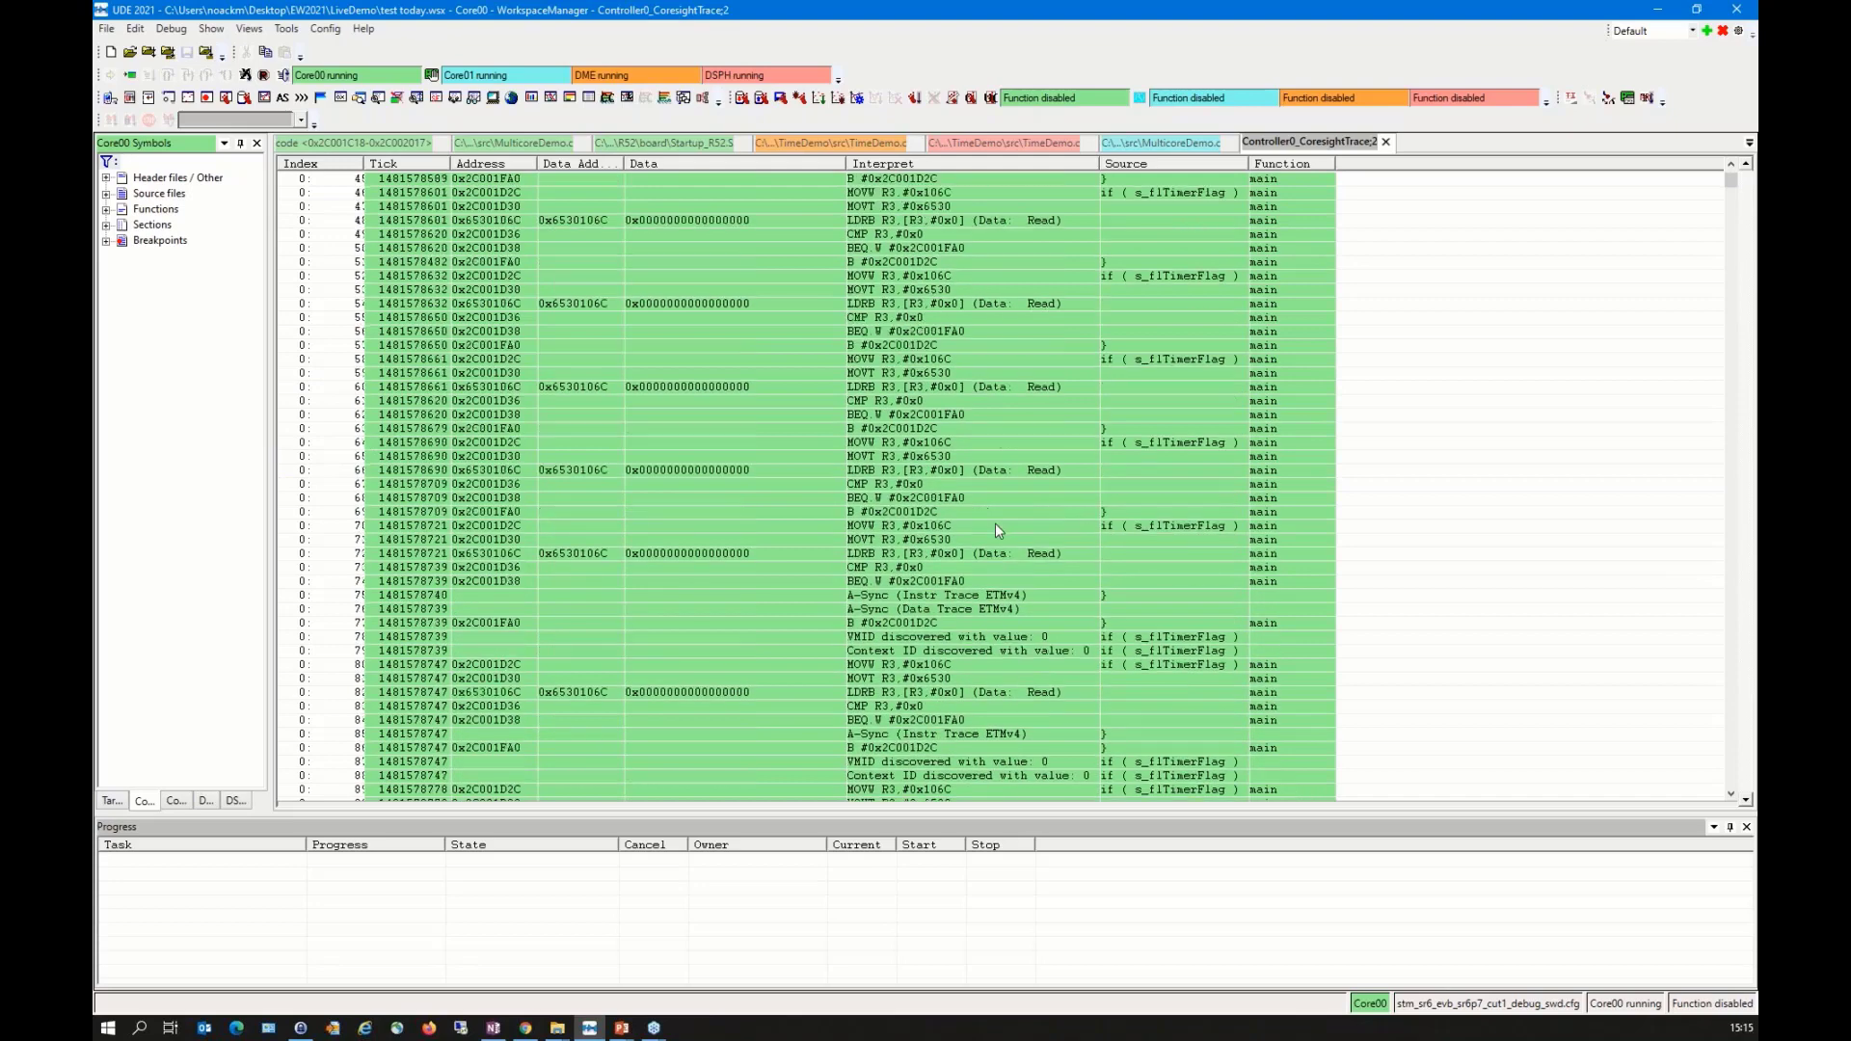
scroll(995, 529, "up", 5)
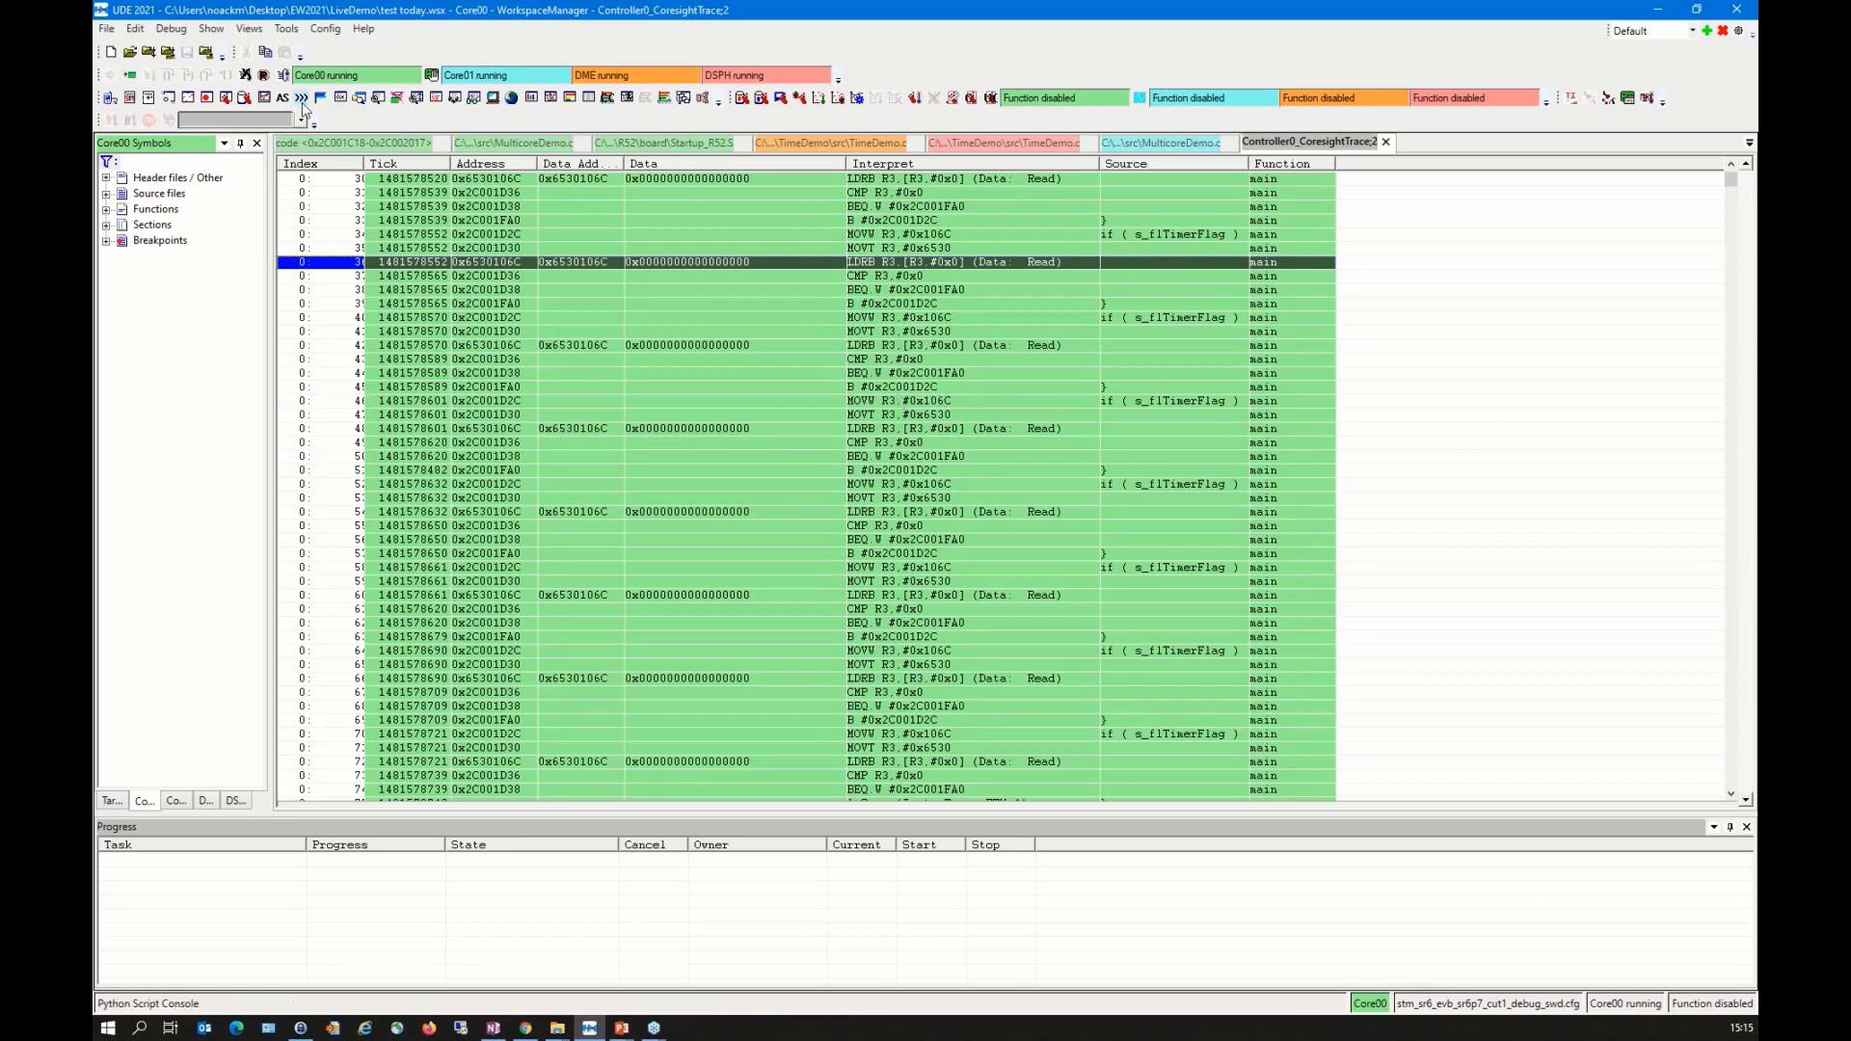
left_click(175, 31)
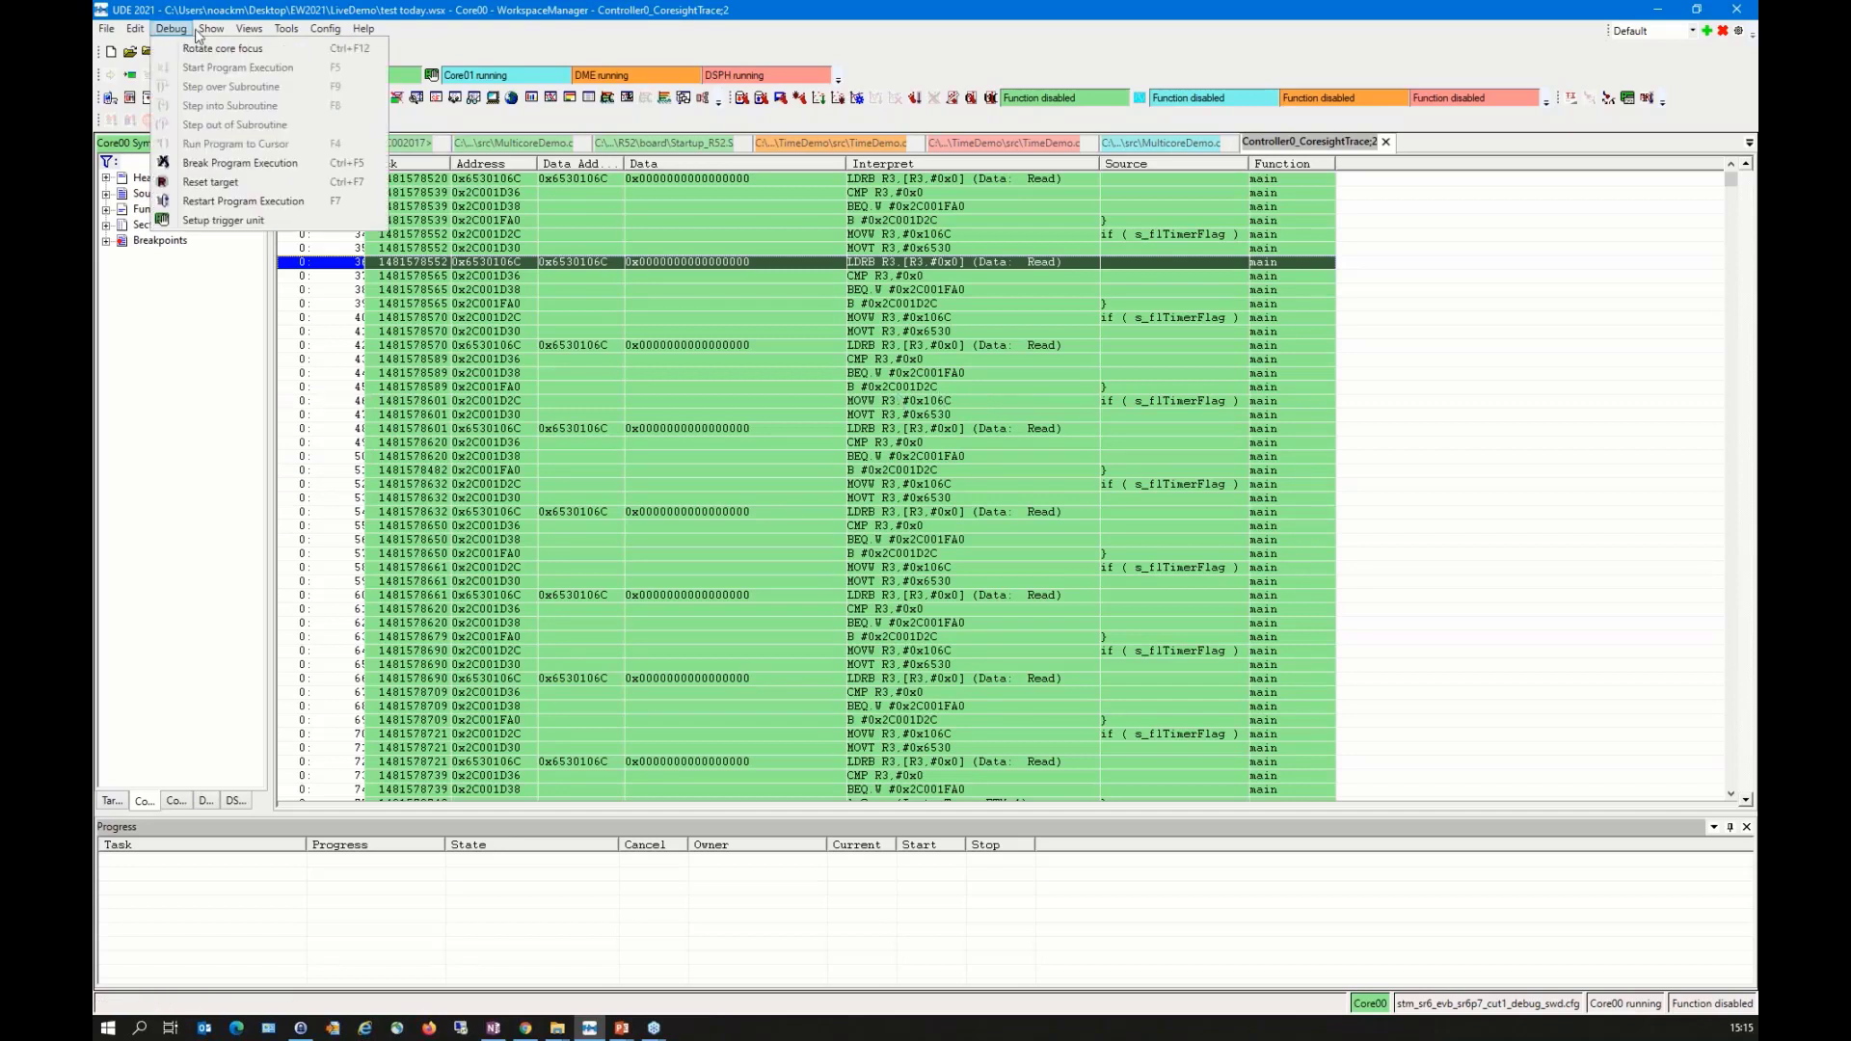
left_click(193, 30)
left_click(249, 28)
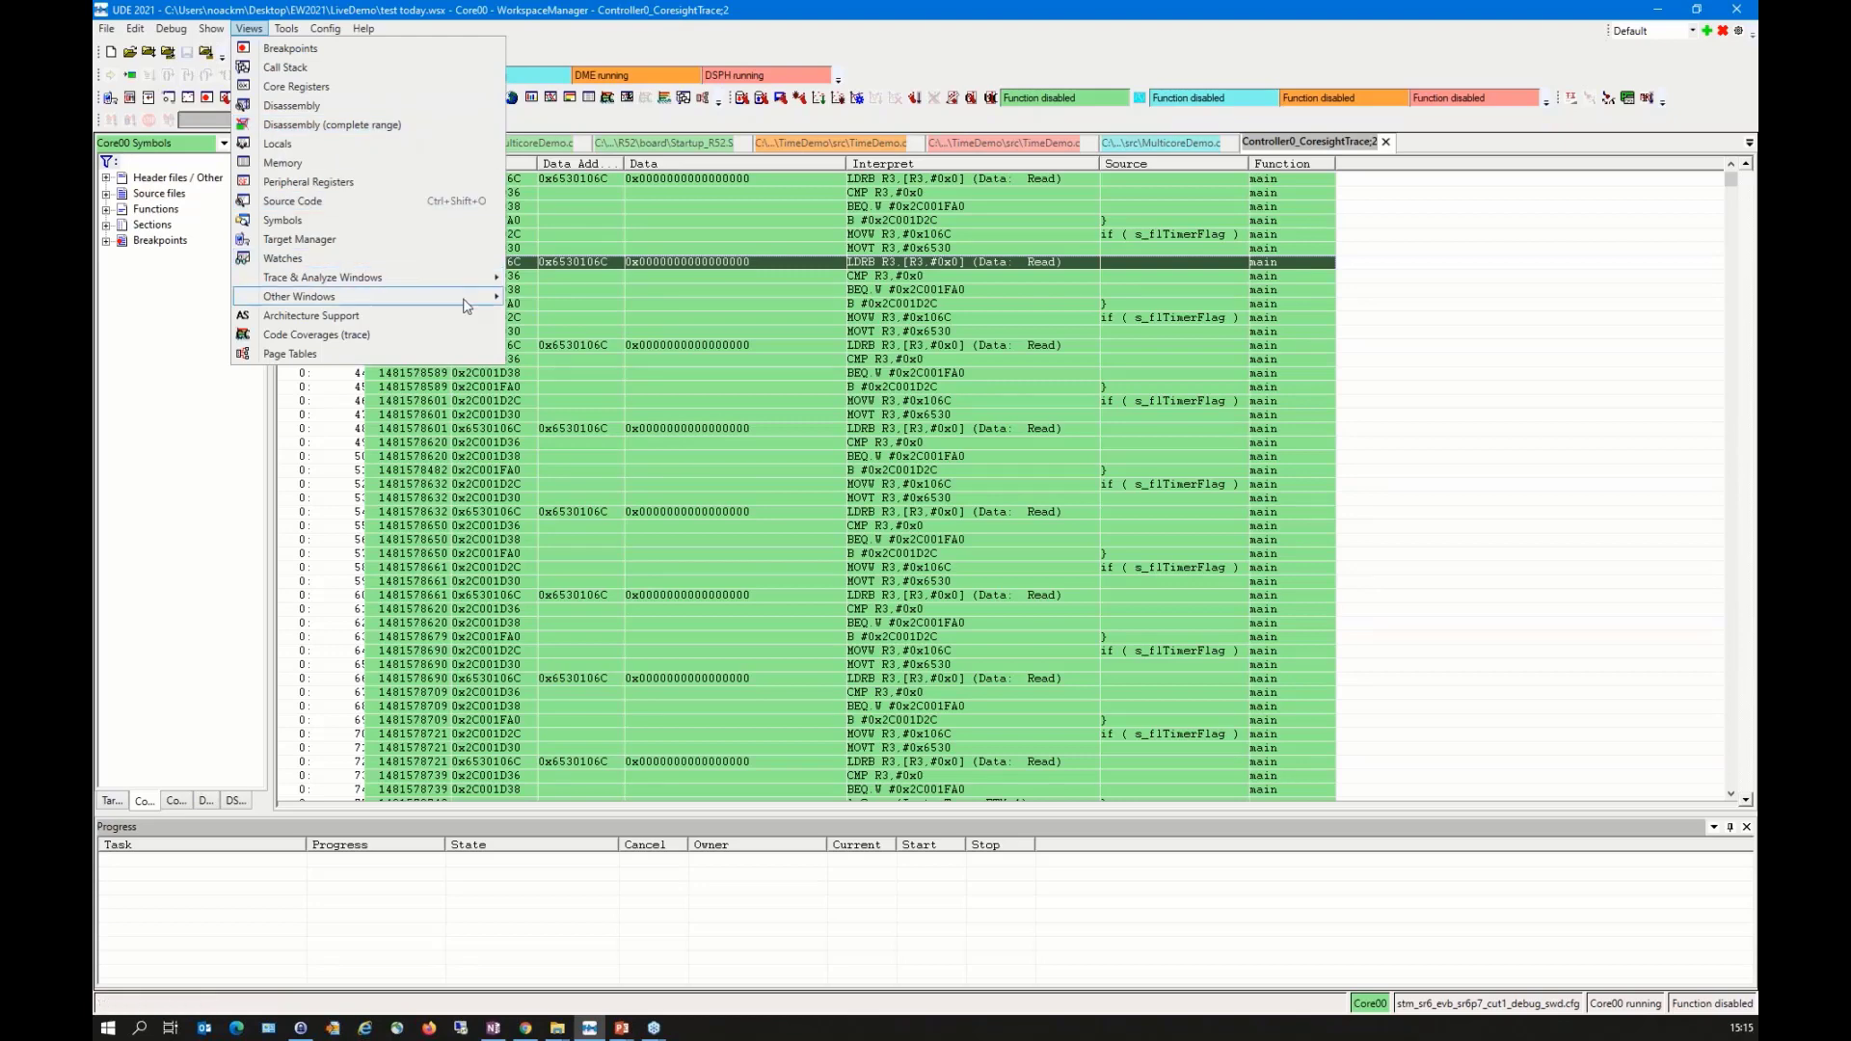
mouse_move(477, 277)
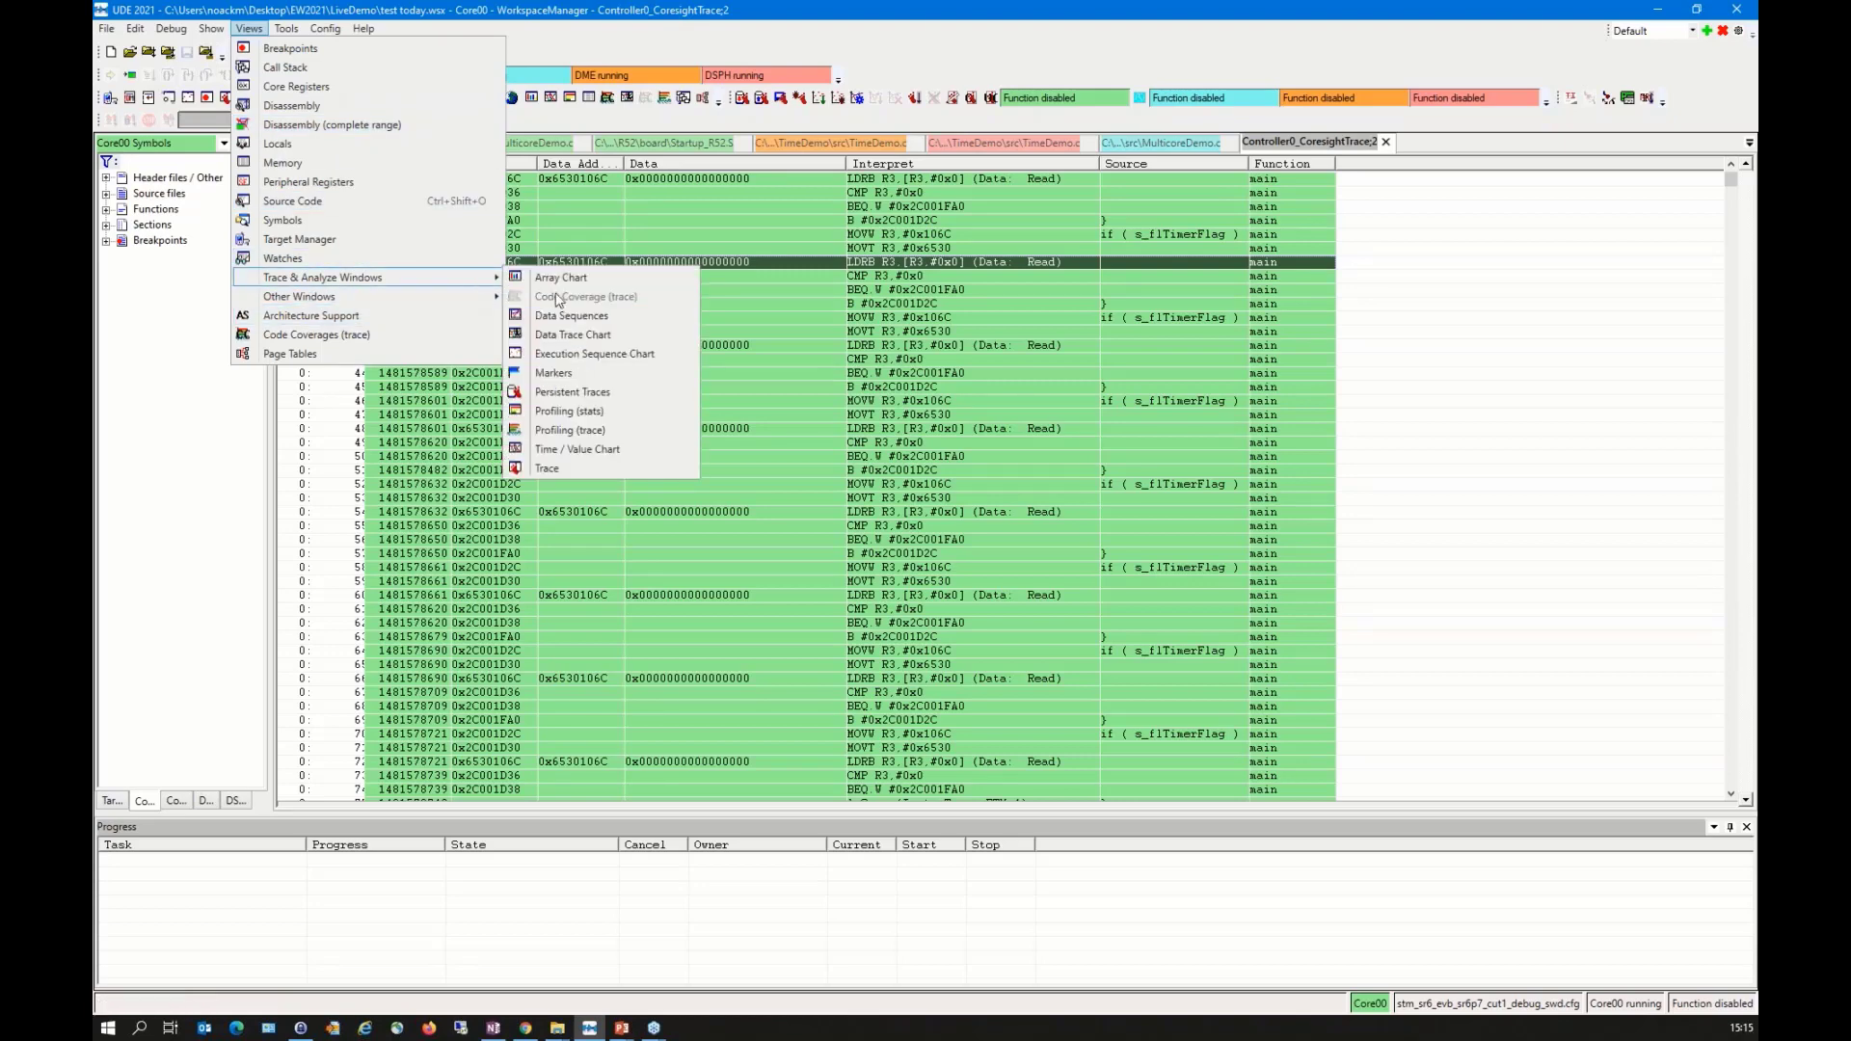
left_click(598, 355)
right_click(766, 269)
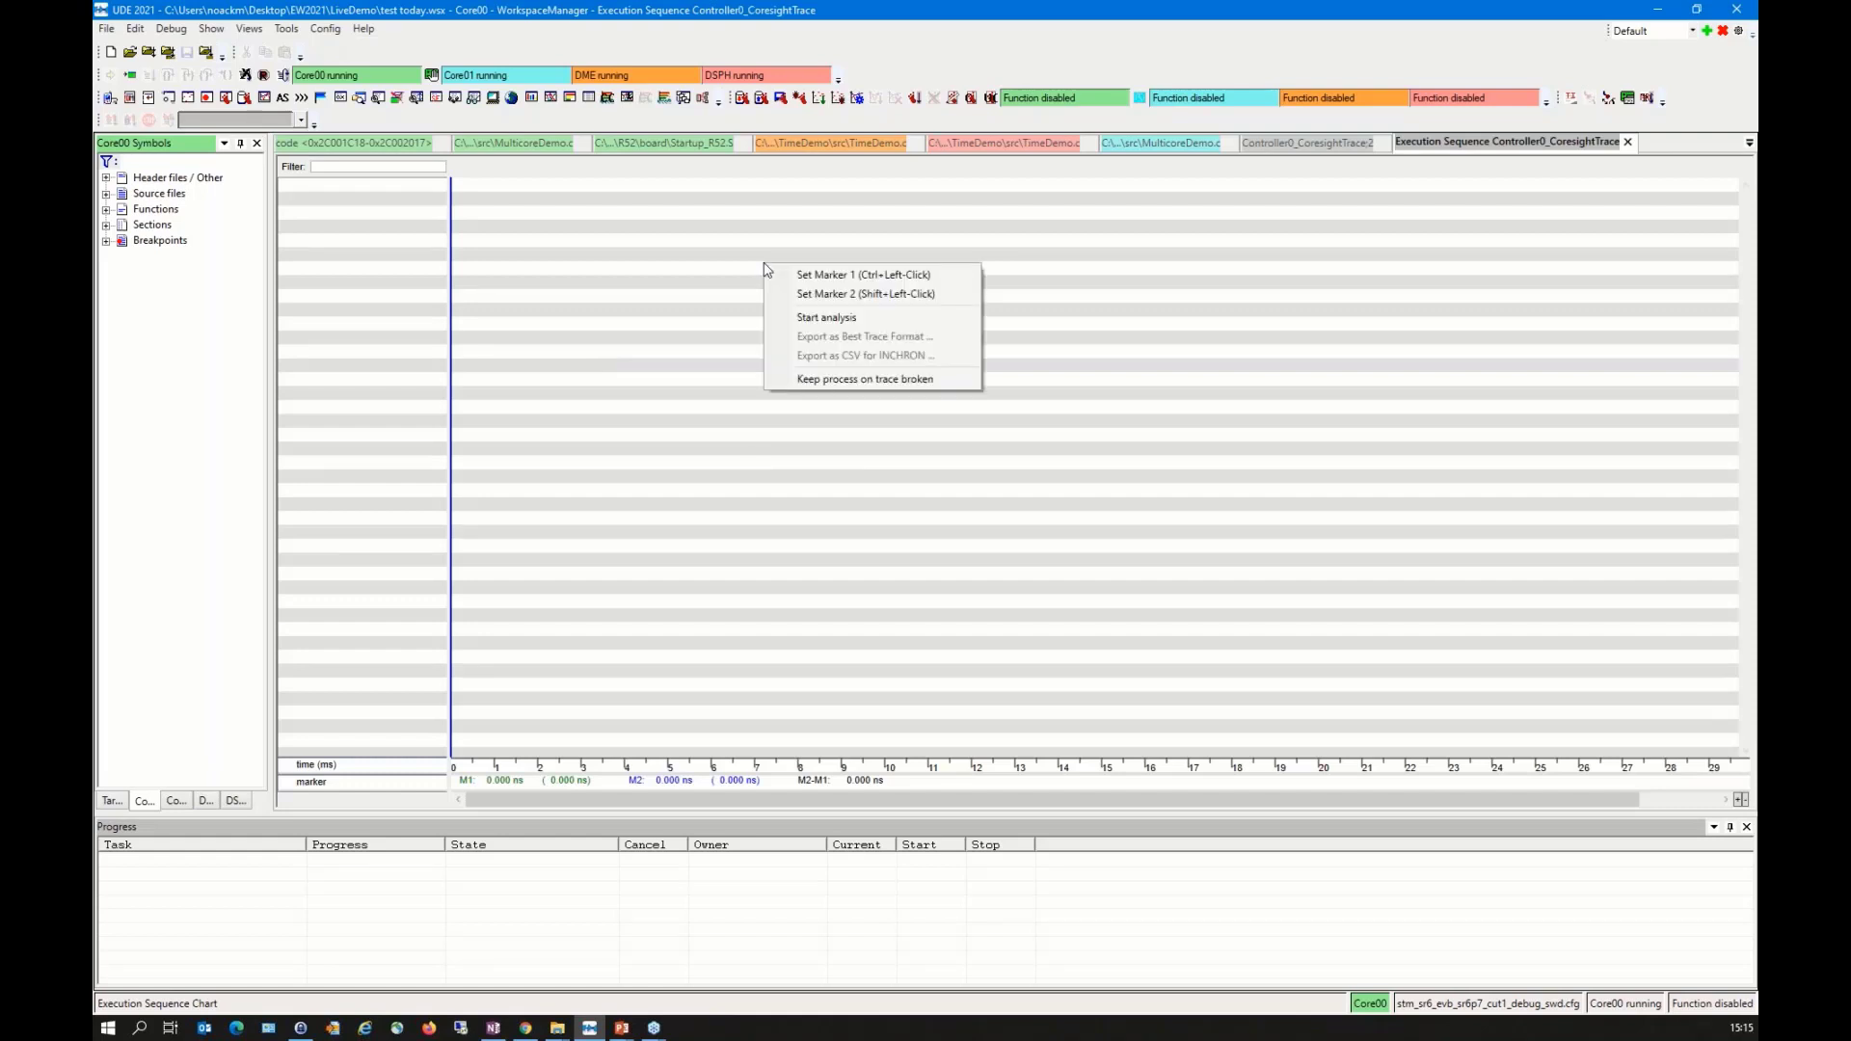
left_click(831, 320)
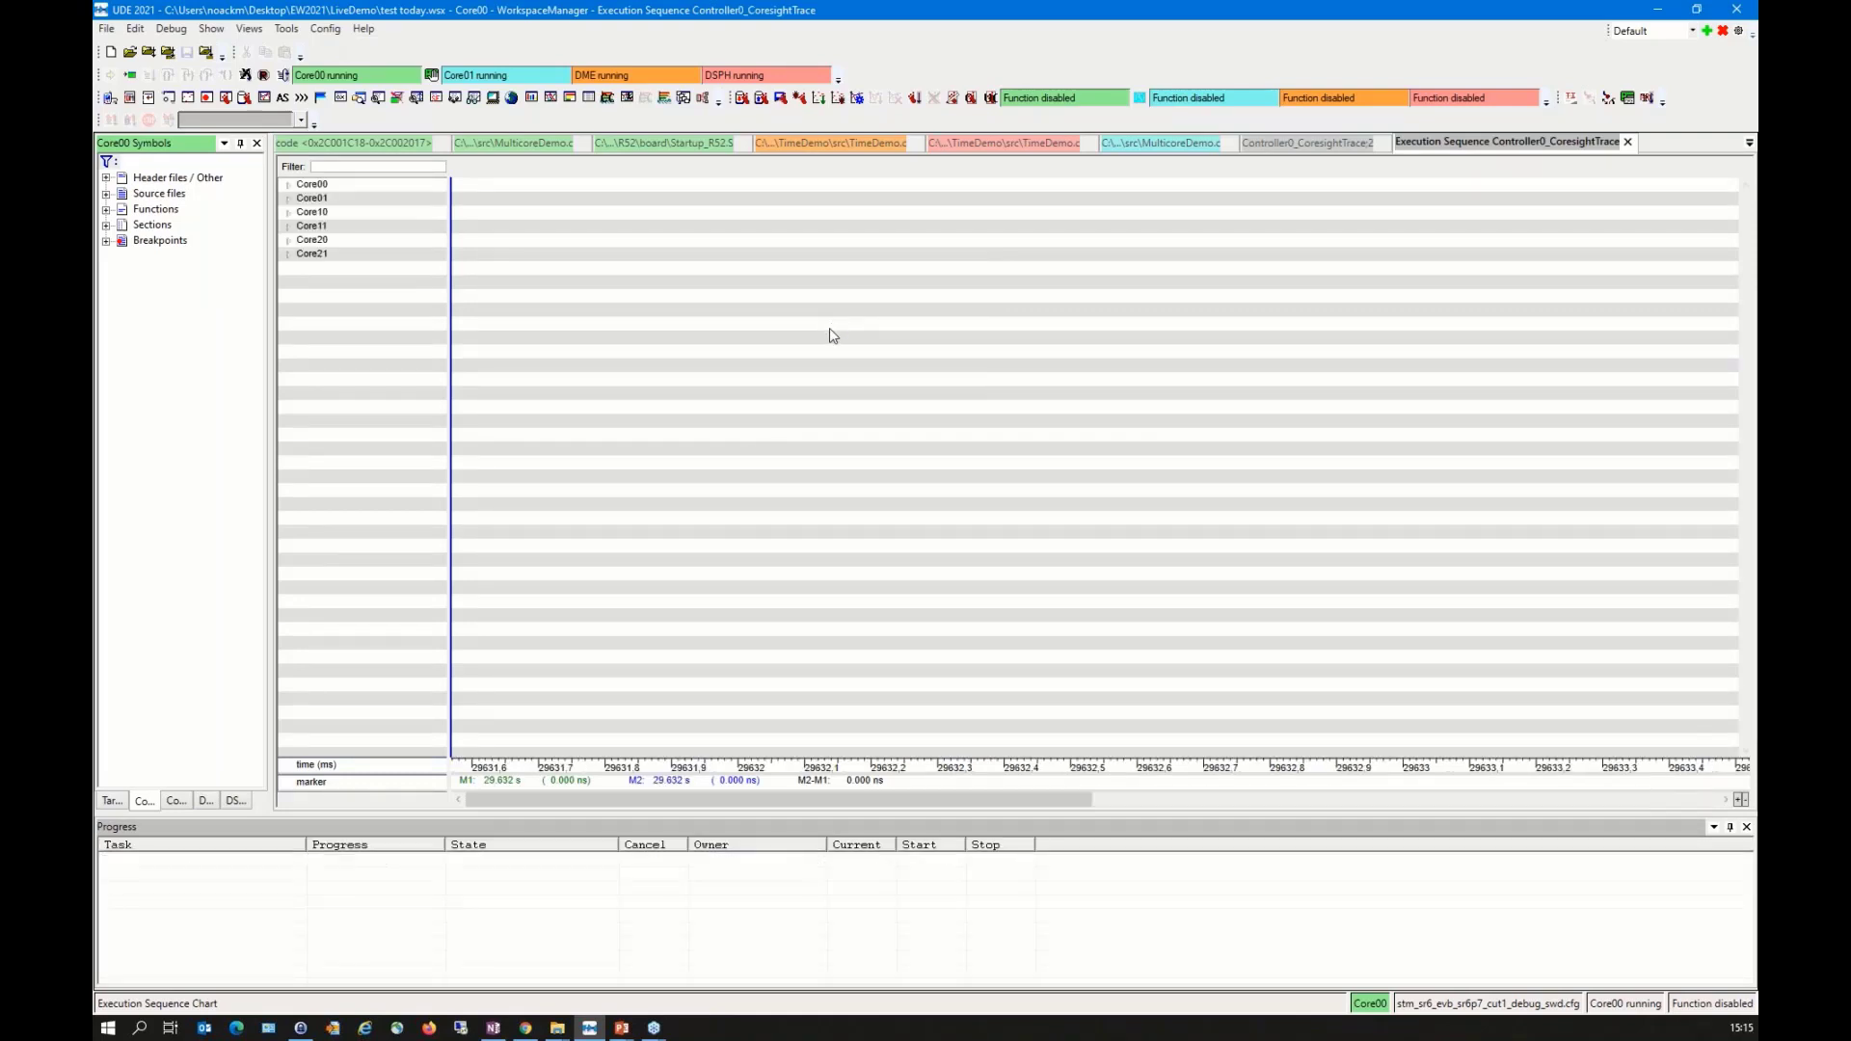
Step: Expand Core00 and its unknown process in the execution sequence chart to list the traced functions
left_click(289, 185)
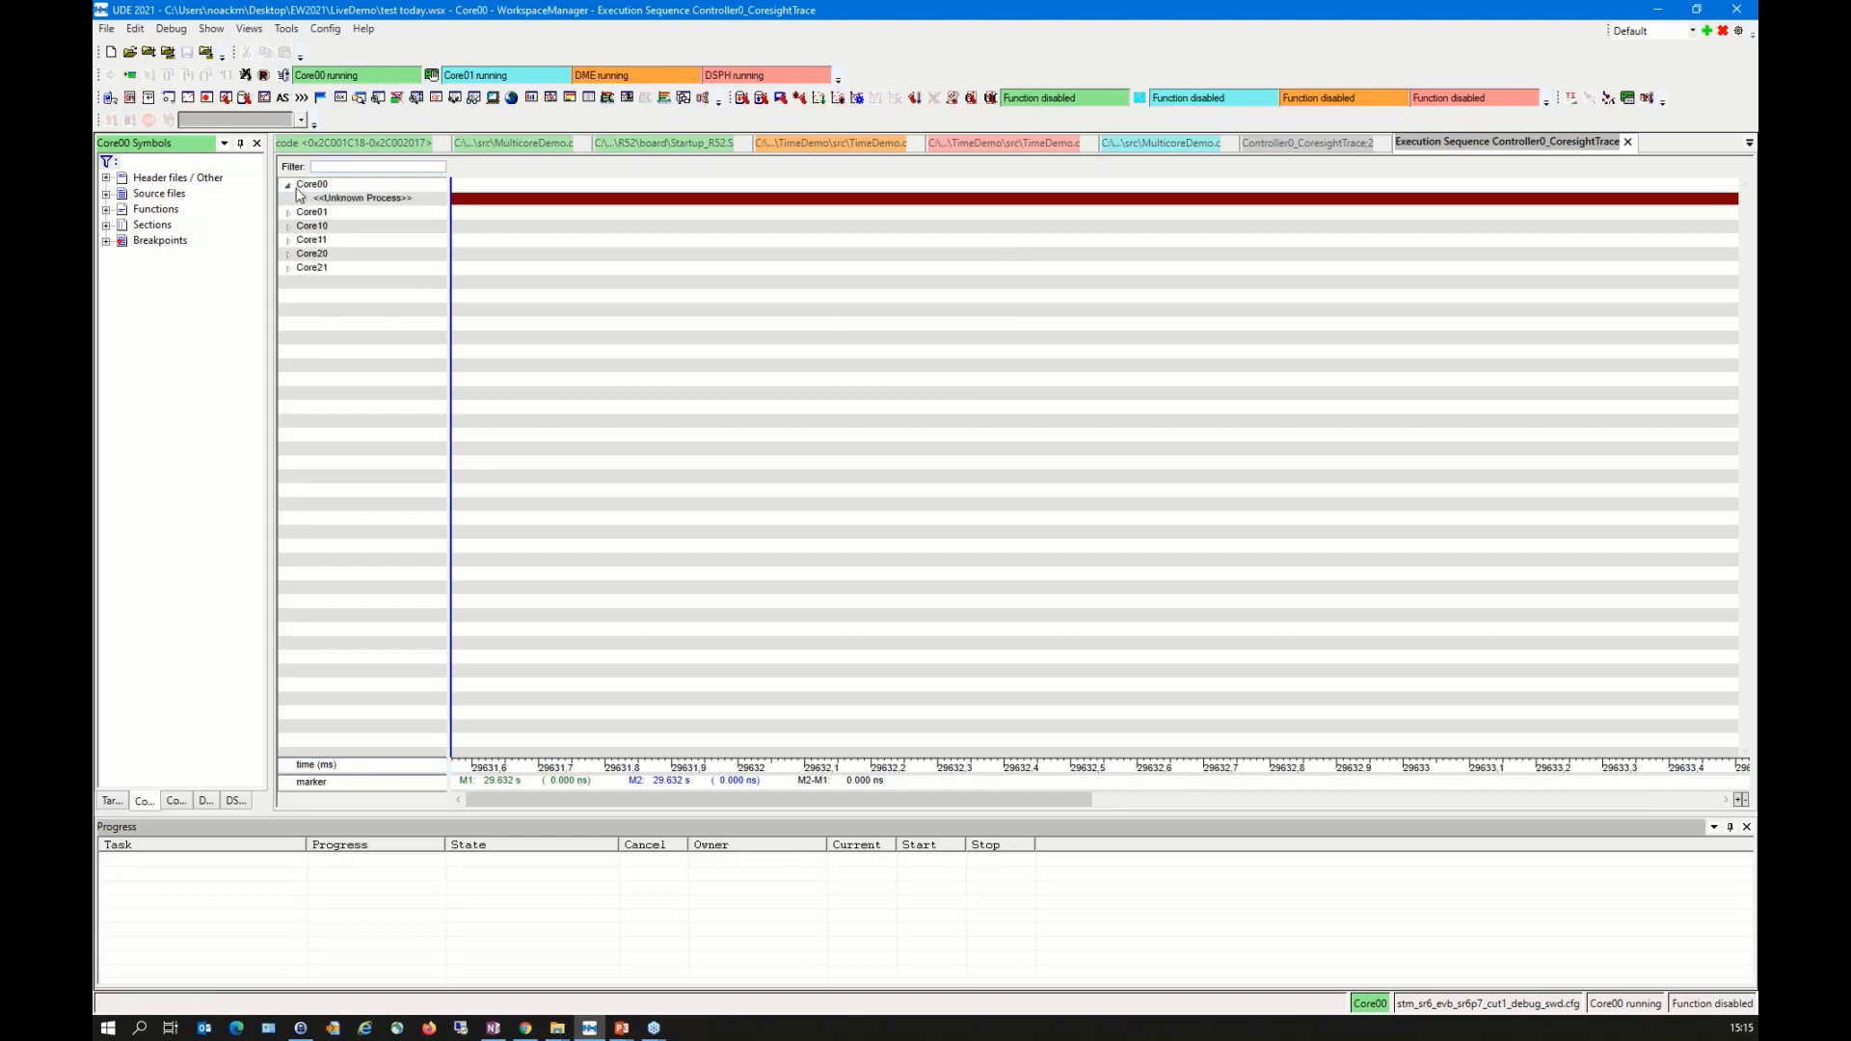
left_click(305, 200)
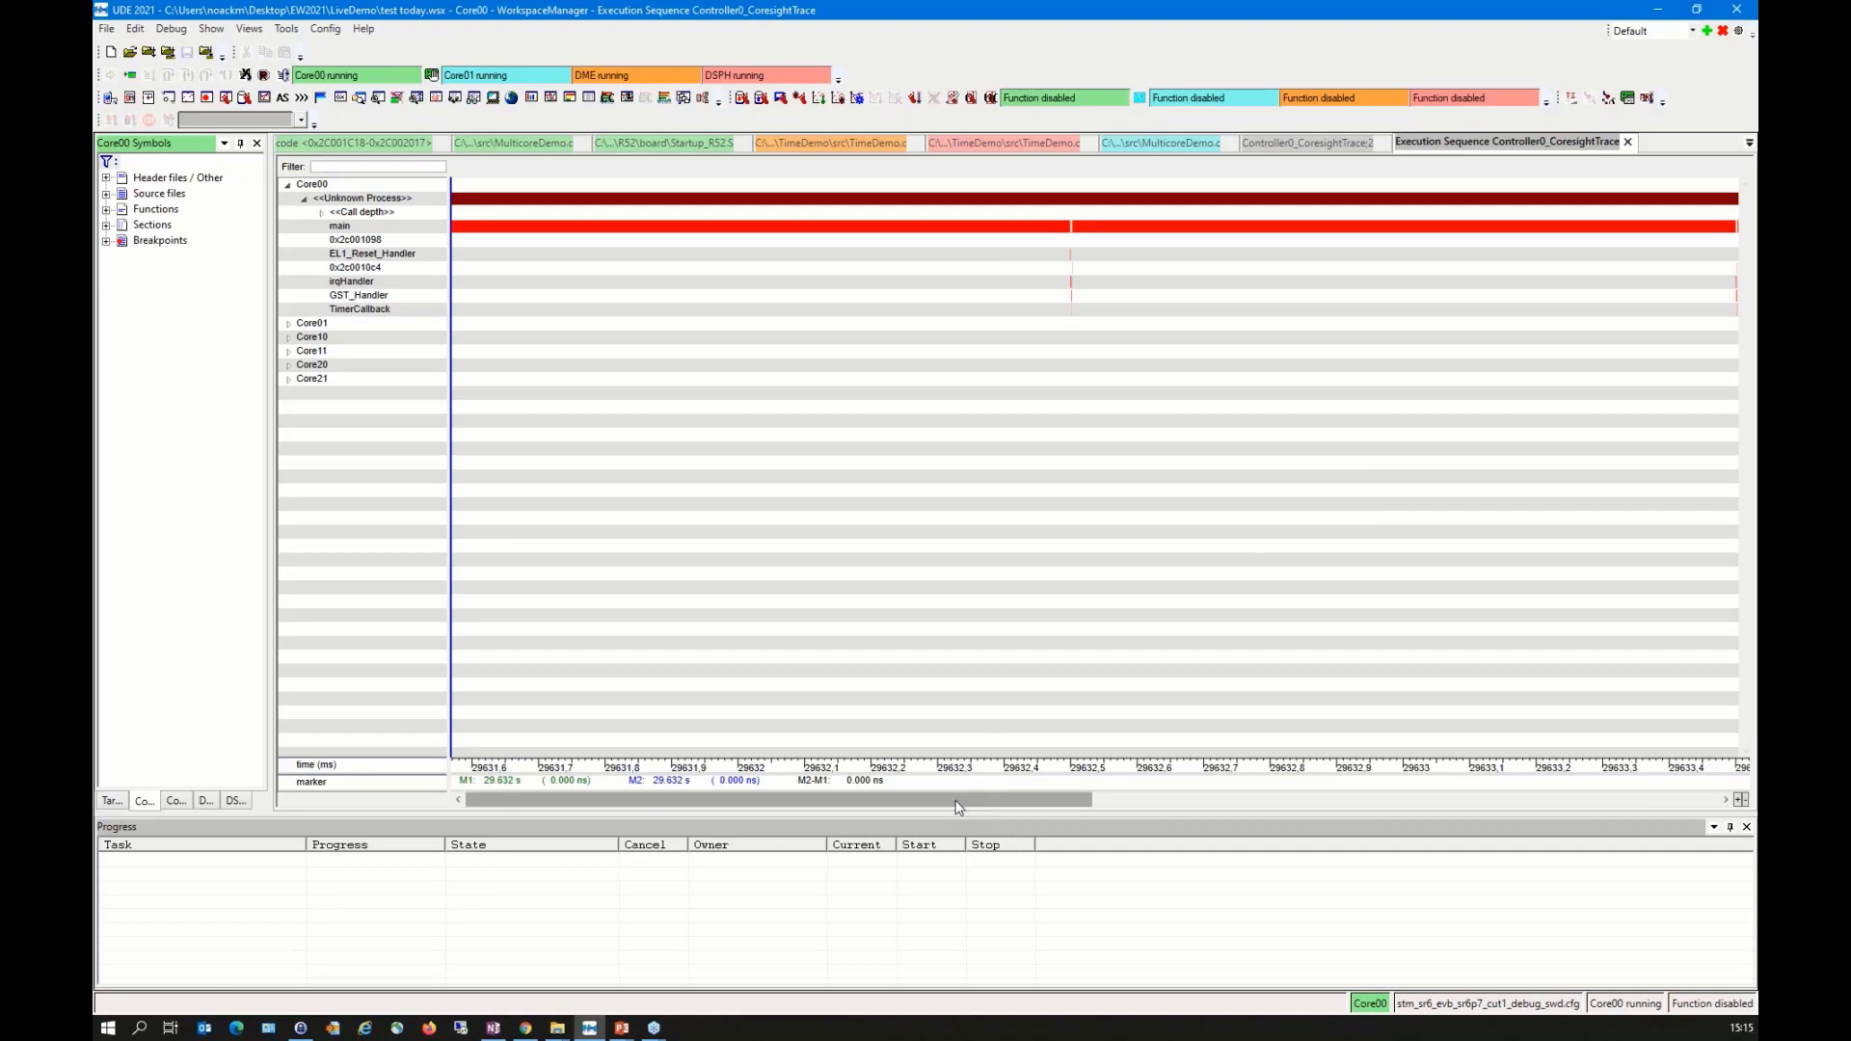
left_click_drag(958, 807, 1051, 807)
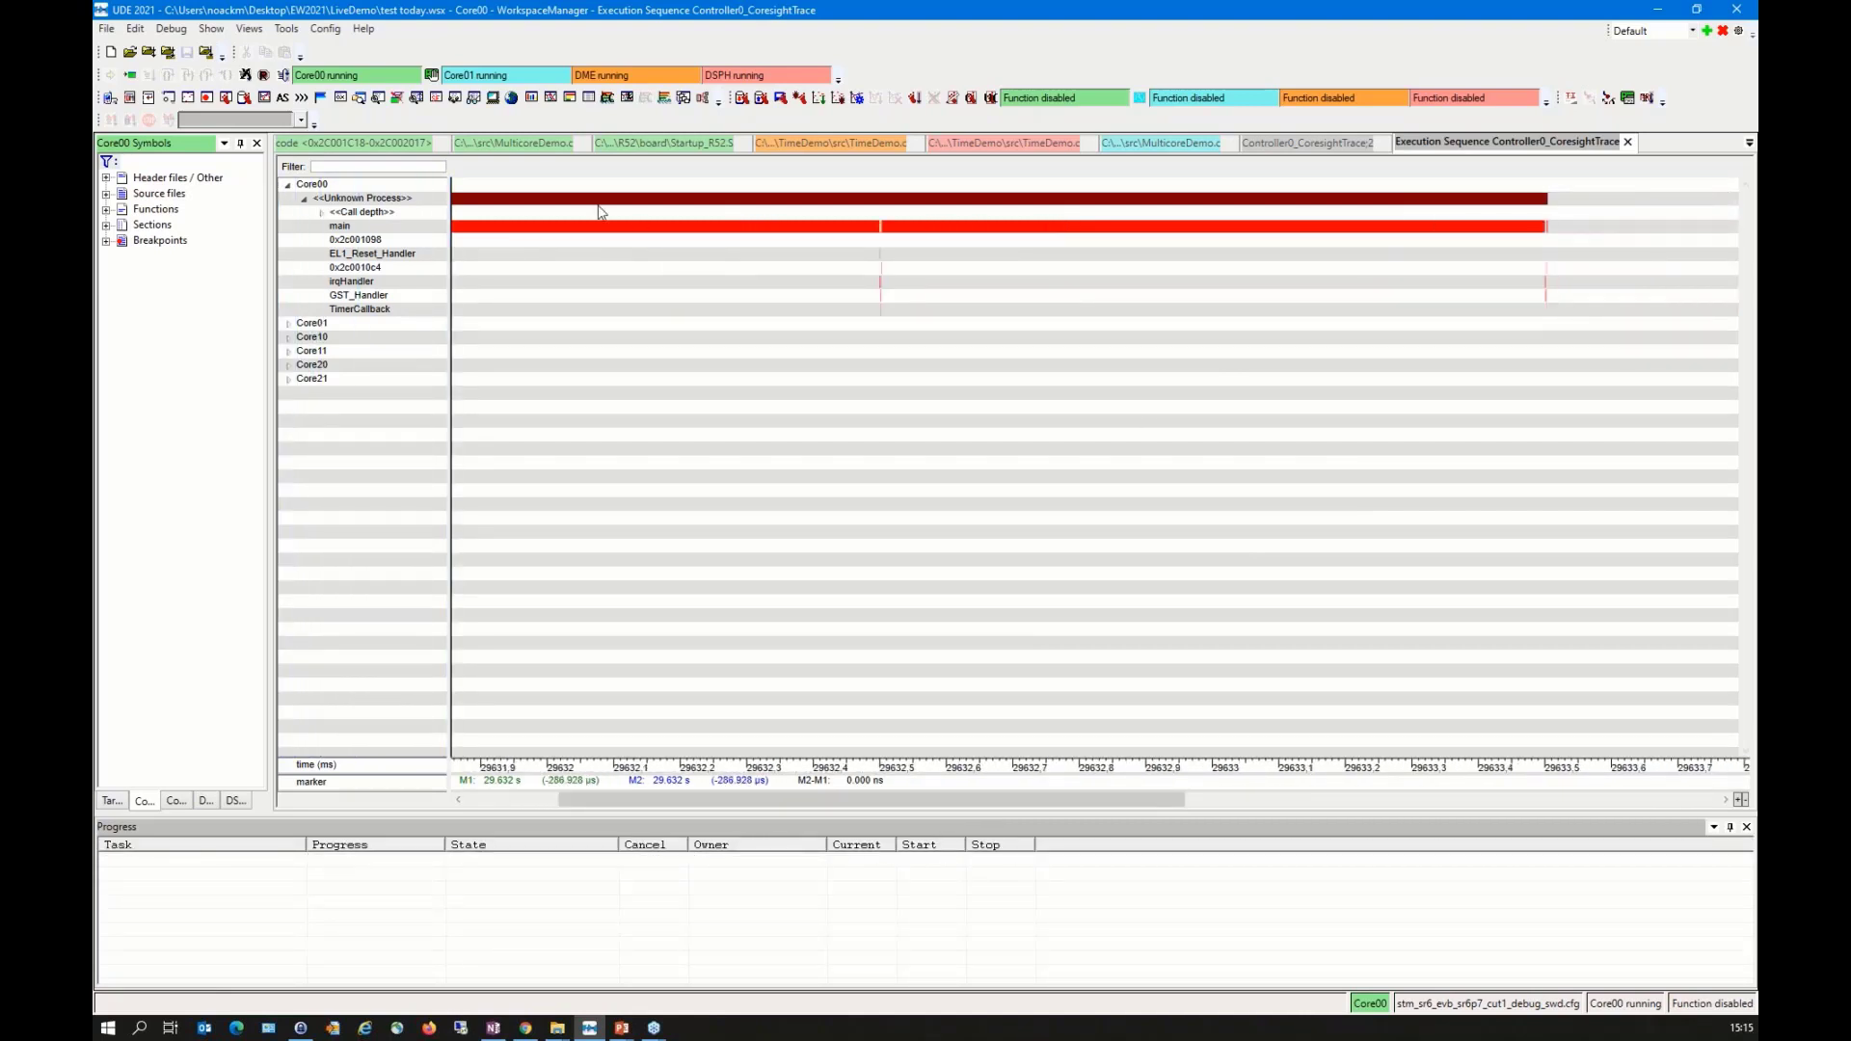
Step: Examine the sequence of function calls around the first irqHandler execution within main
left_click(339, 228)
left_click(889, 289)
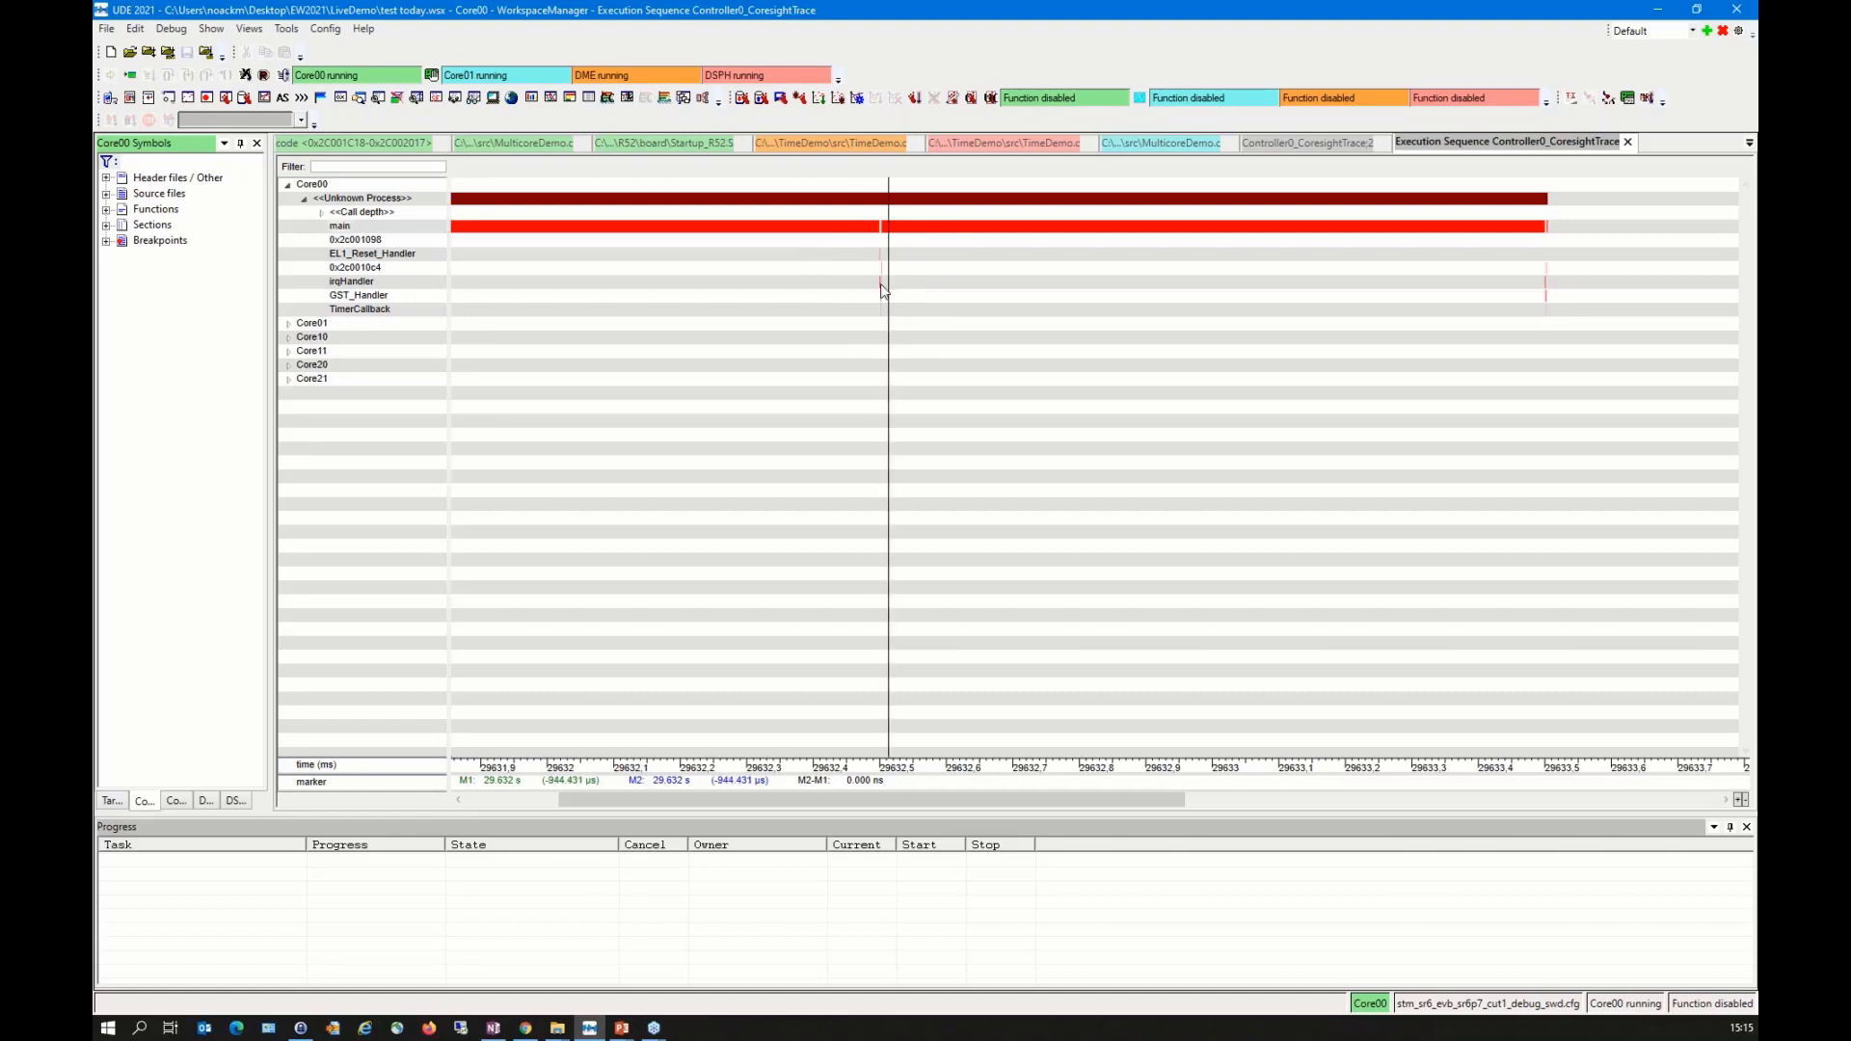
scroll(876, 273, "up", 10)
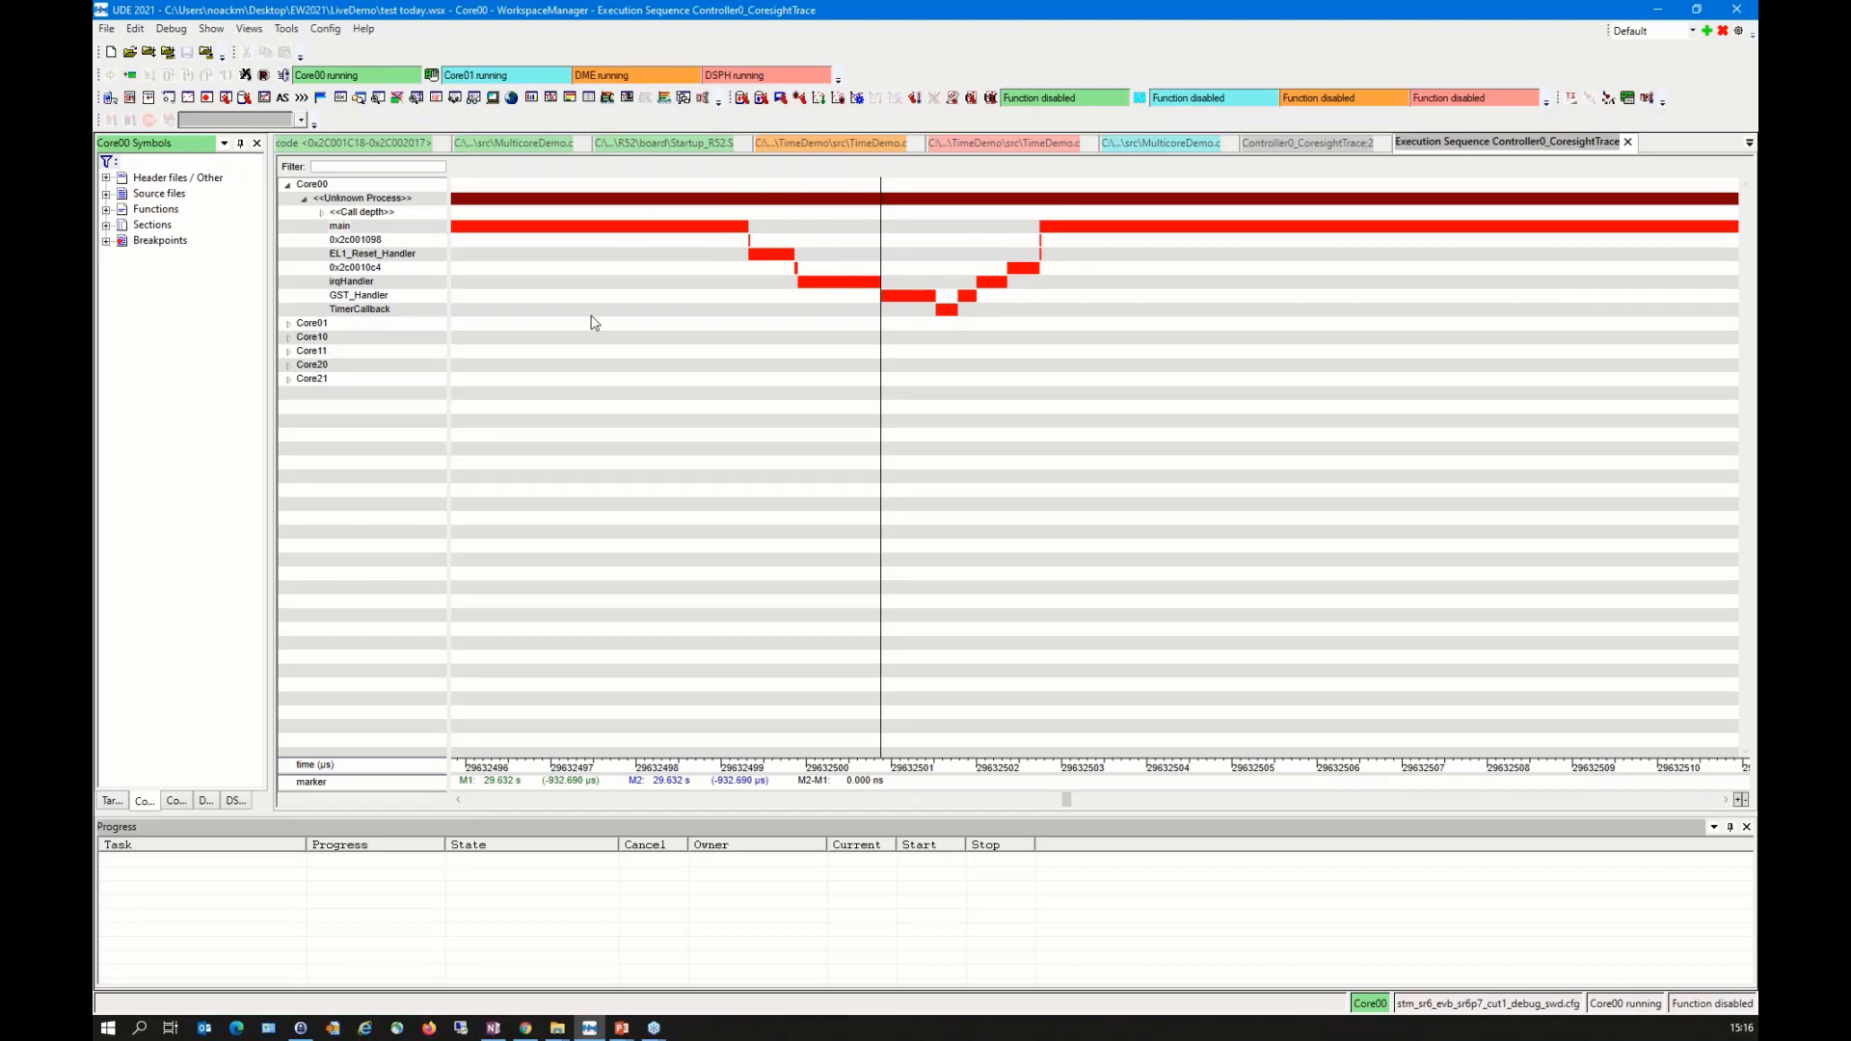
left_click(362, 282)
scroll(742, 270, "down", 5)
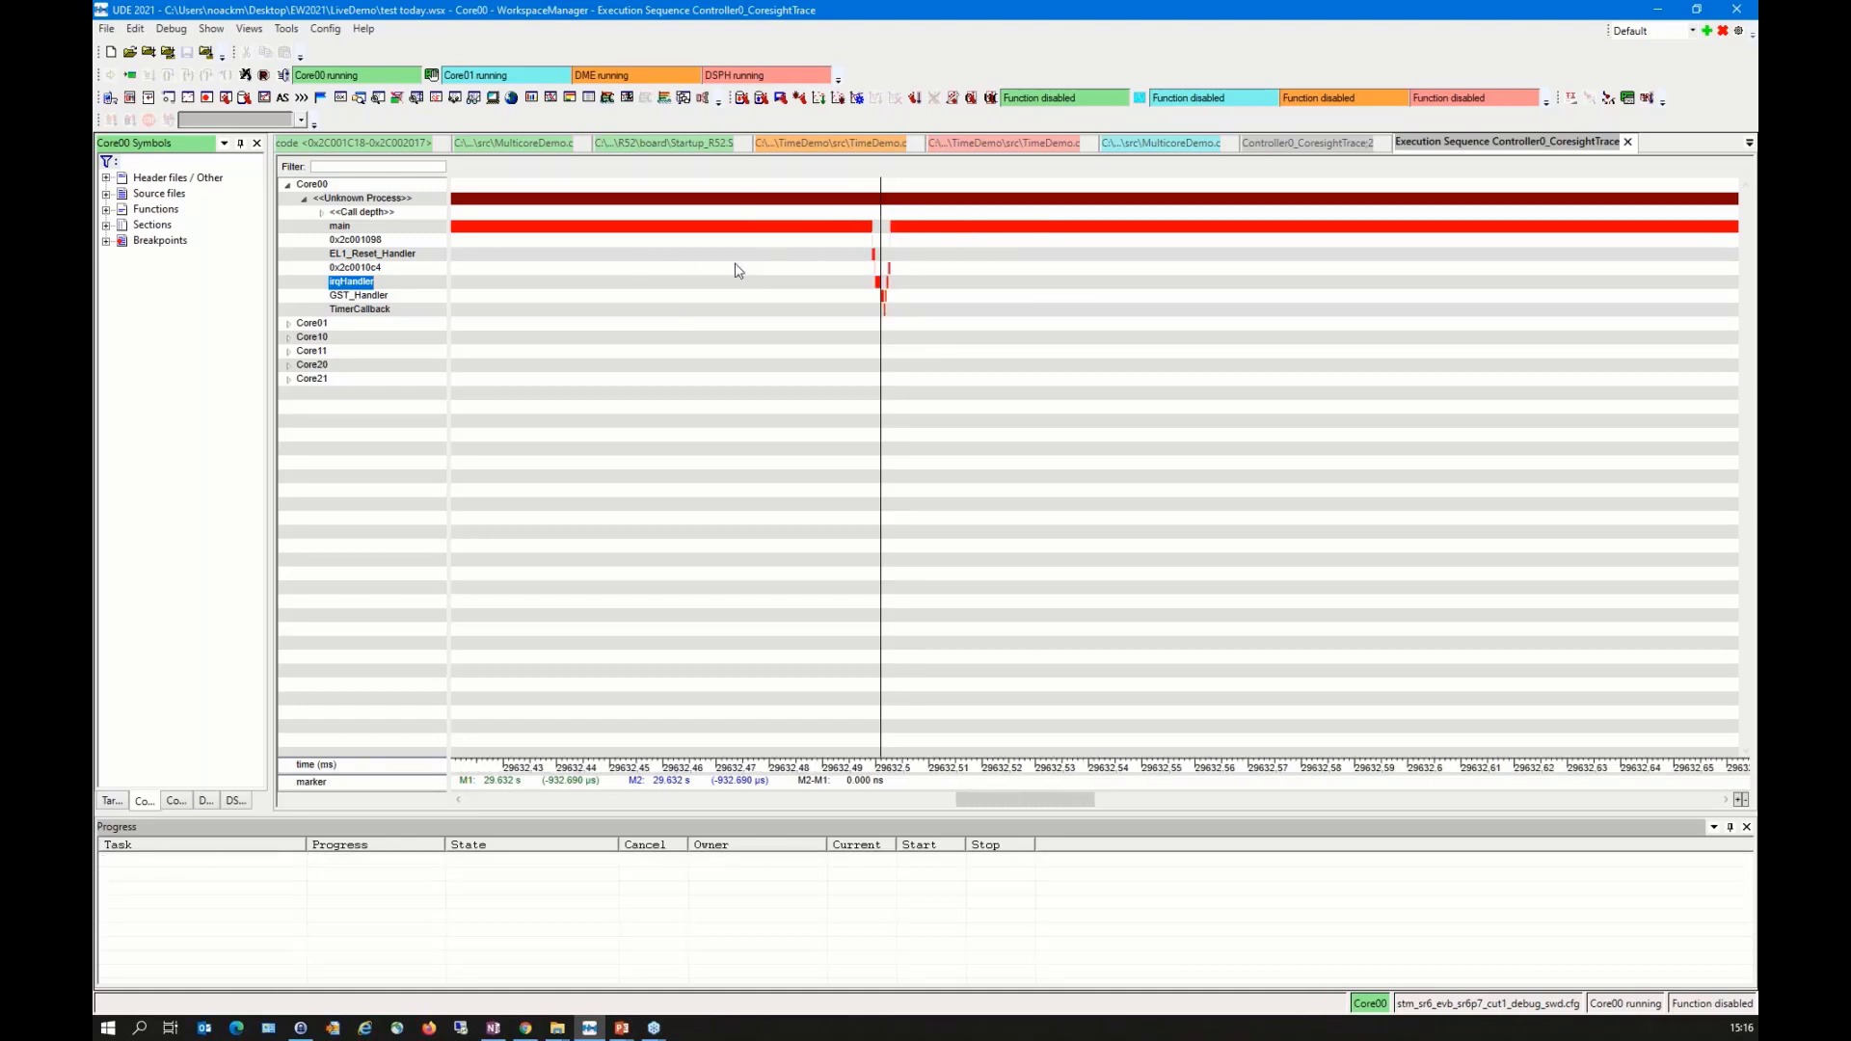
scroll(731, 270, "down", 2)
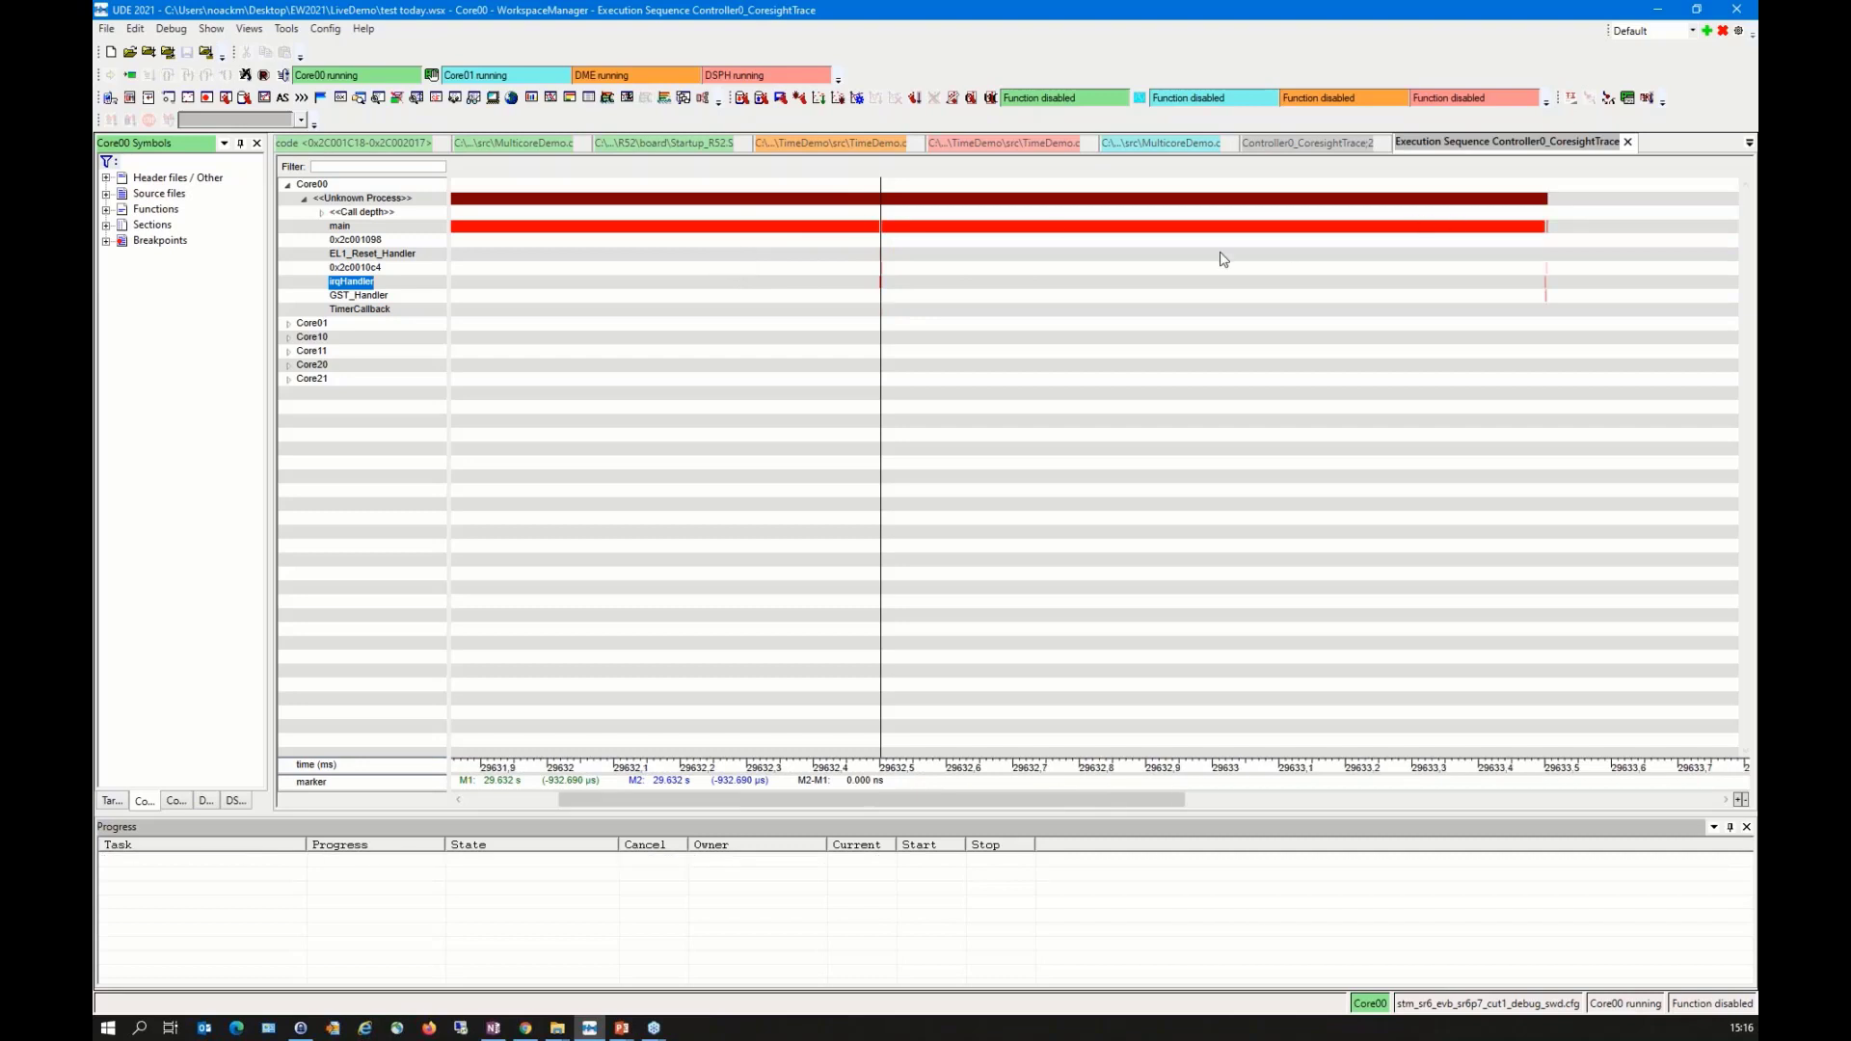
Step: Measure the time between two interrupts by setting Marker 1 at the first irqHandler execution and Marker 2 at the second
left_click(761, 284)
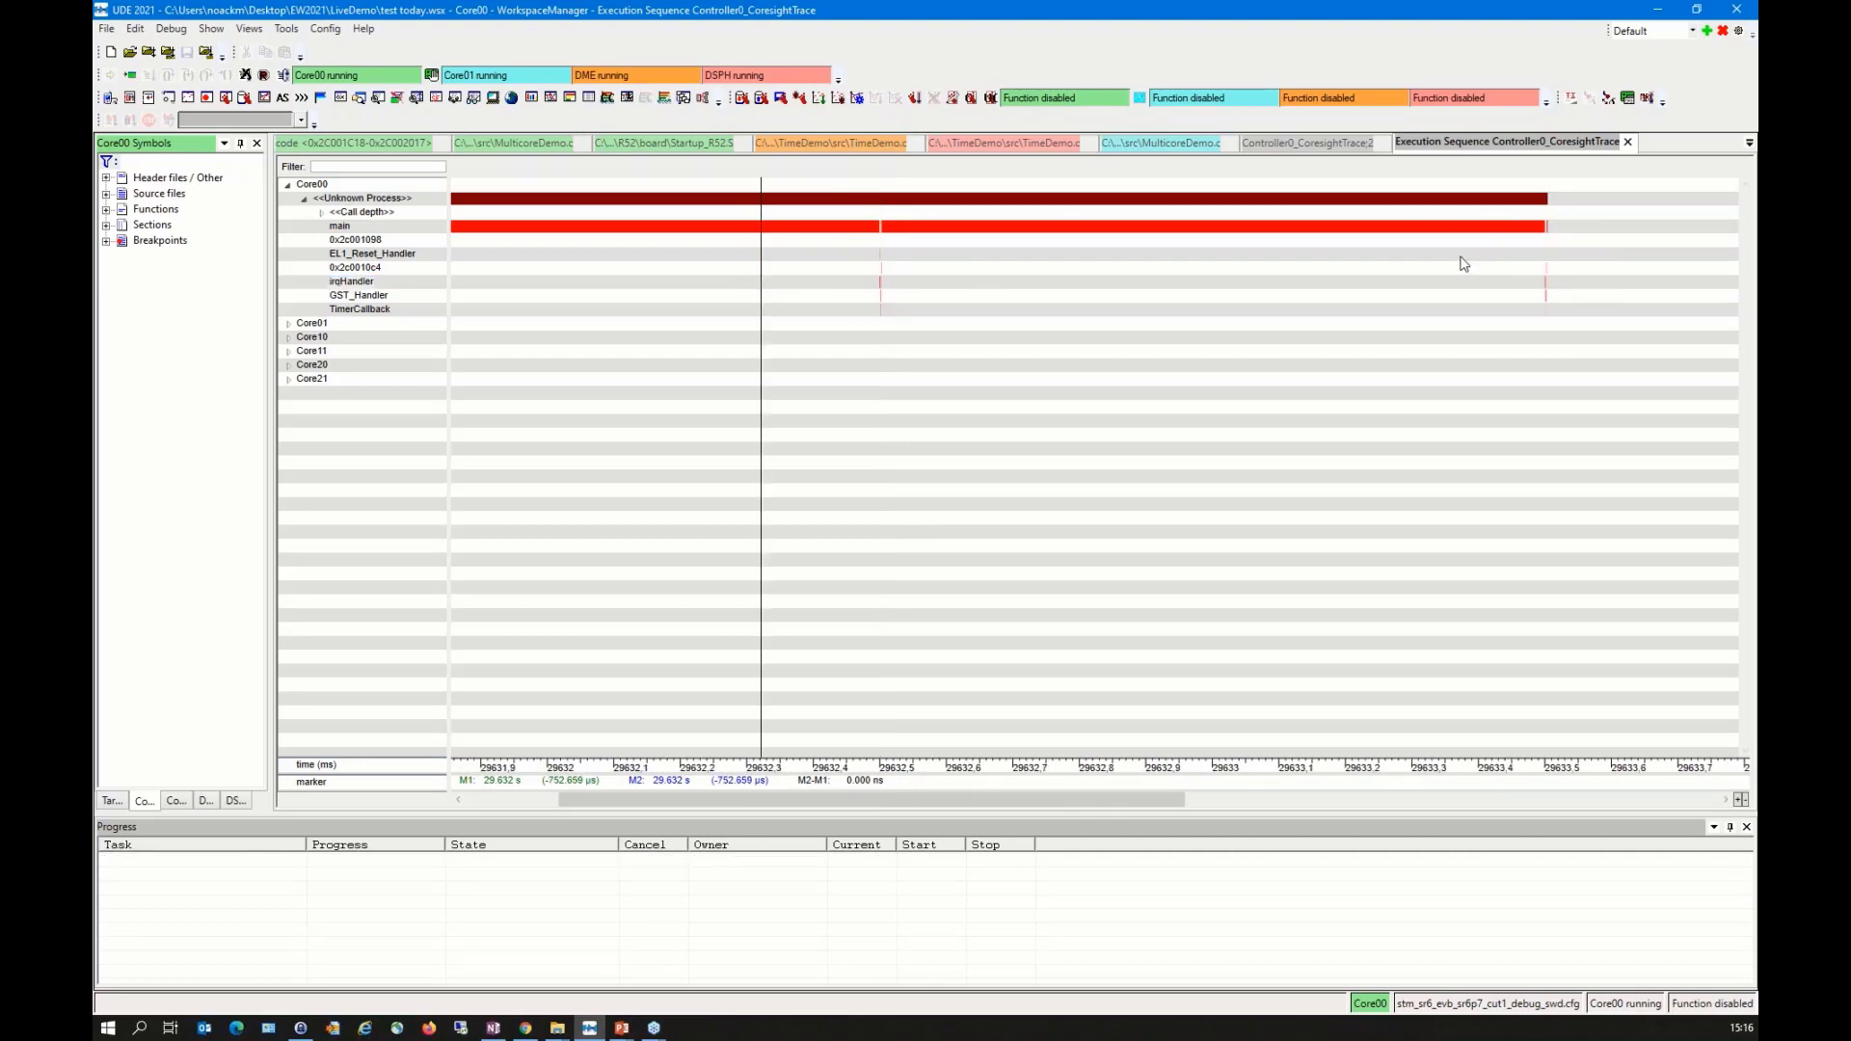
right_click(882, 285)
left_click(940, 295)
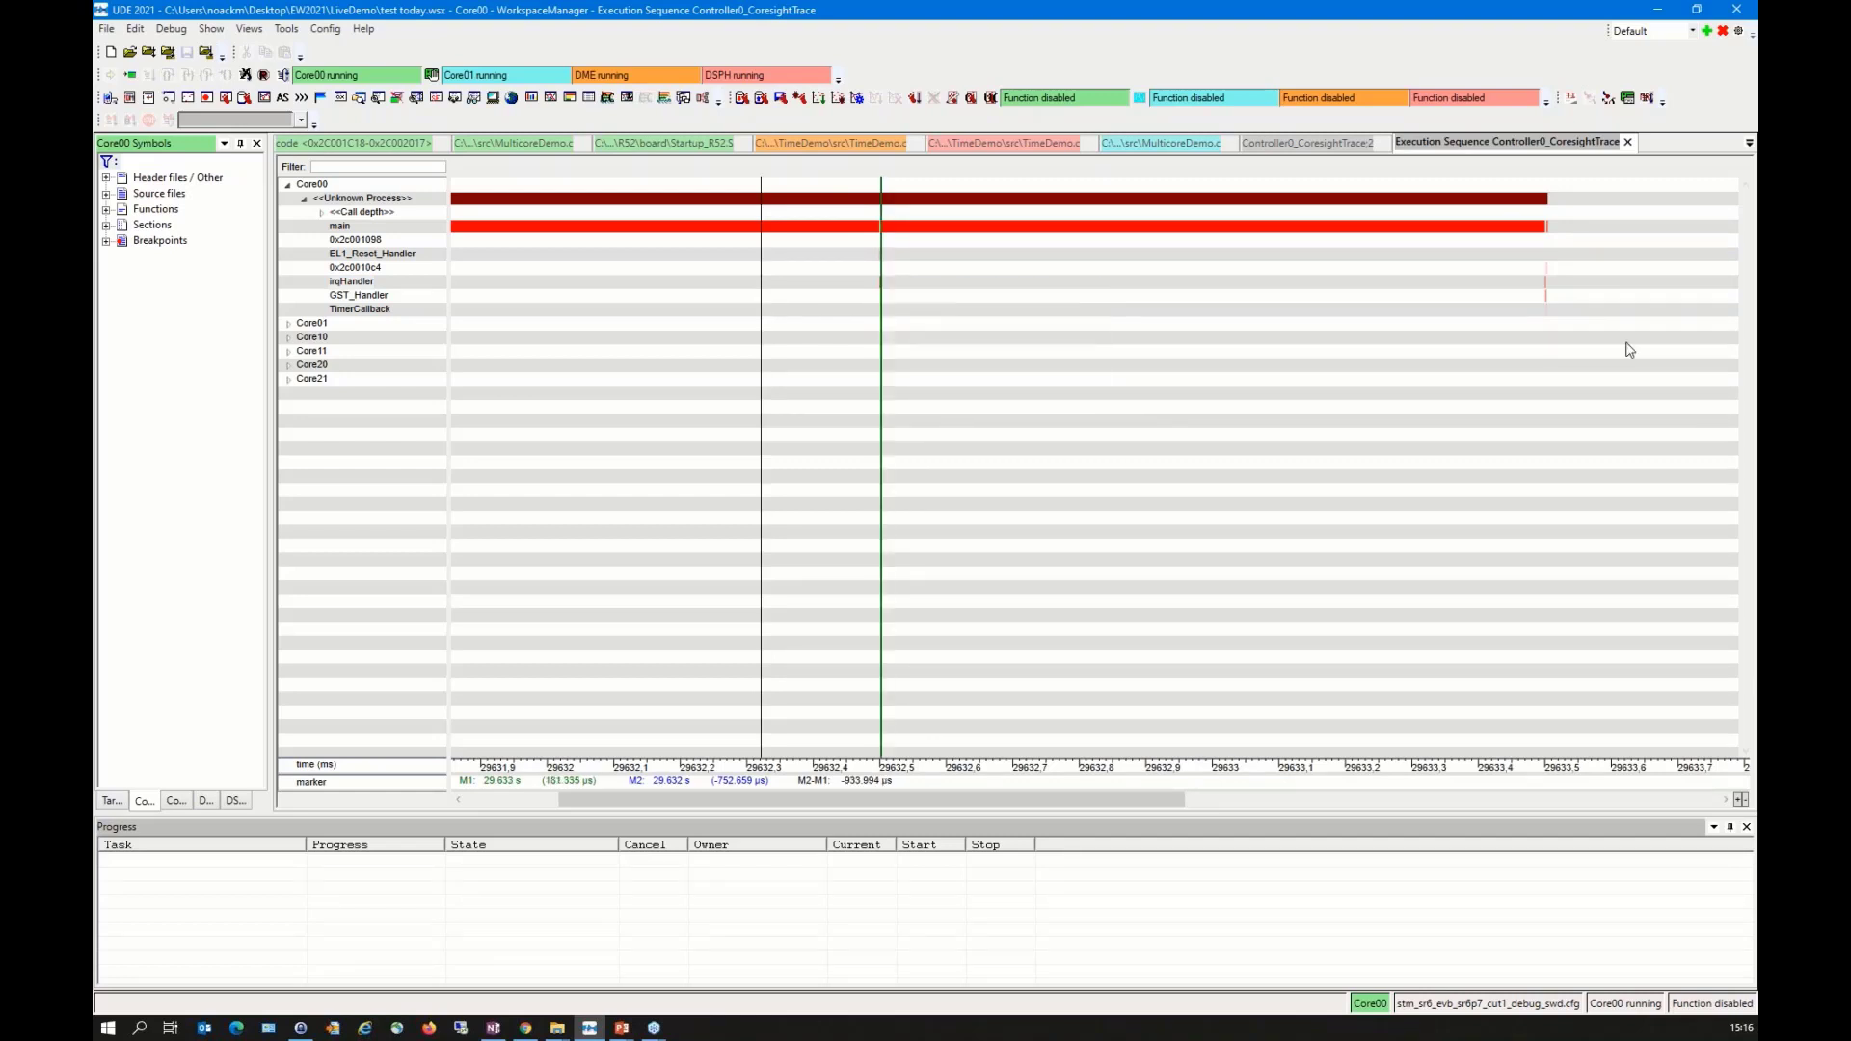
right_click(1548, 287)
left_click(1506, 312)
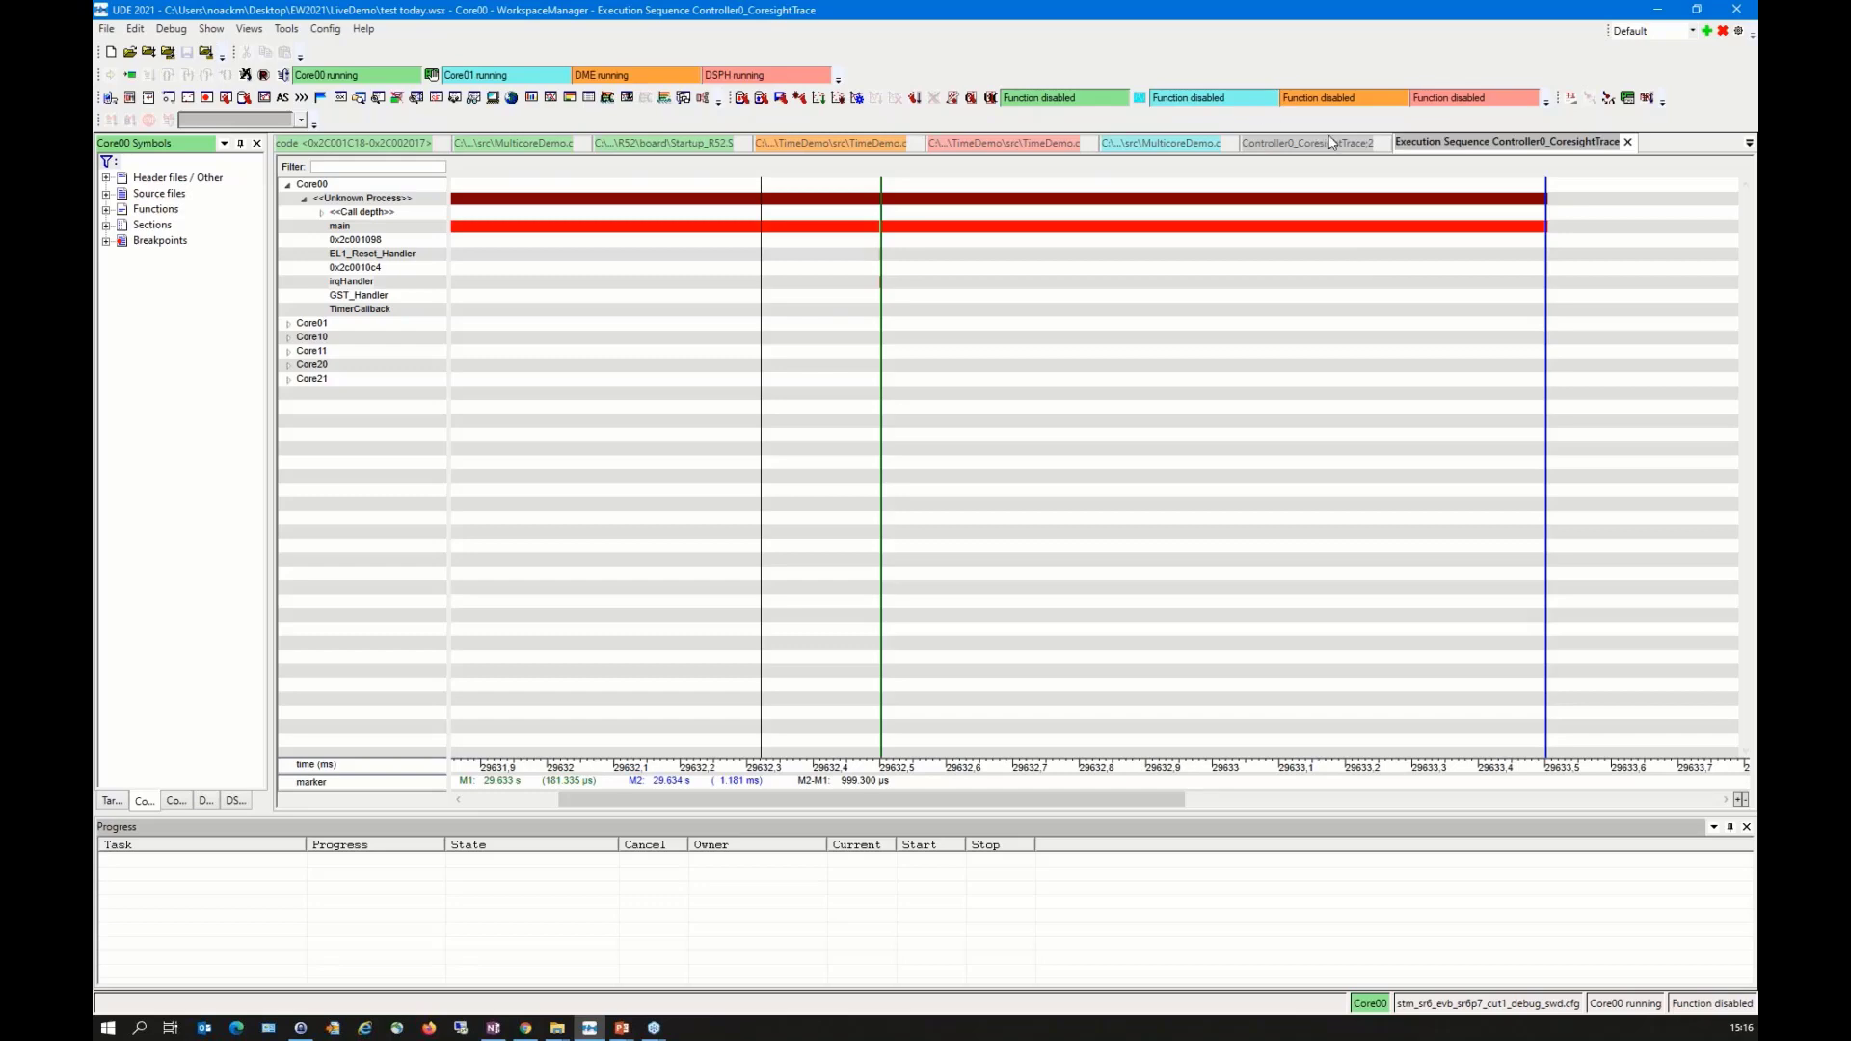
Step: Return to the trace listing, review Core00's settings in the trace configuration and cancel the dialog
left_click(1287, 145)
left_click(963, 331)
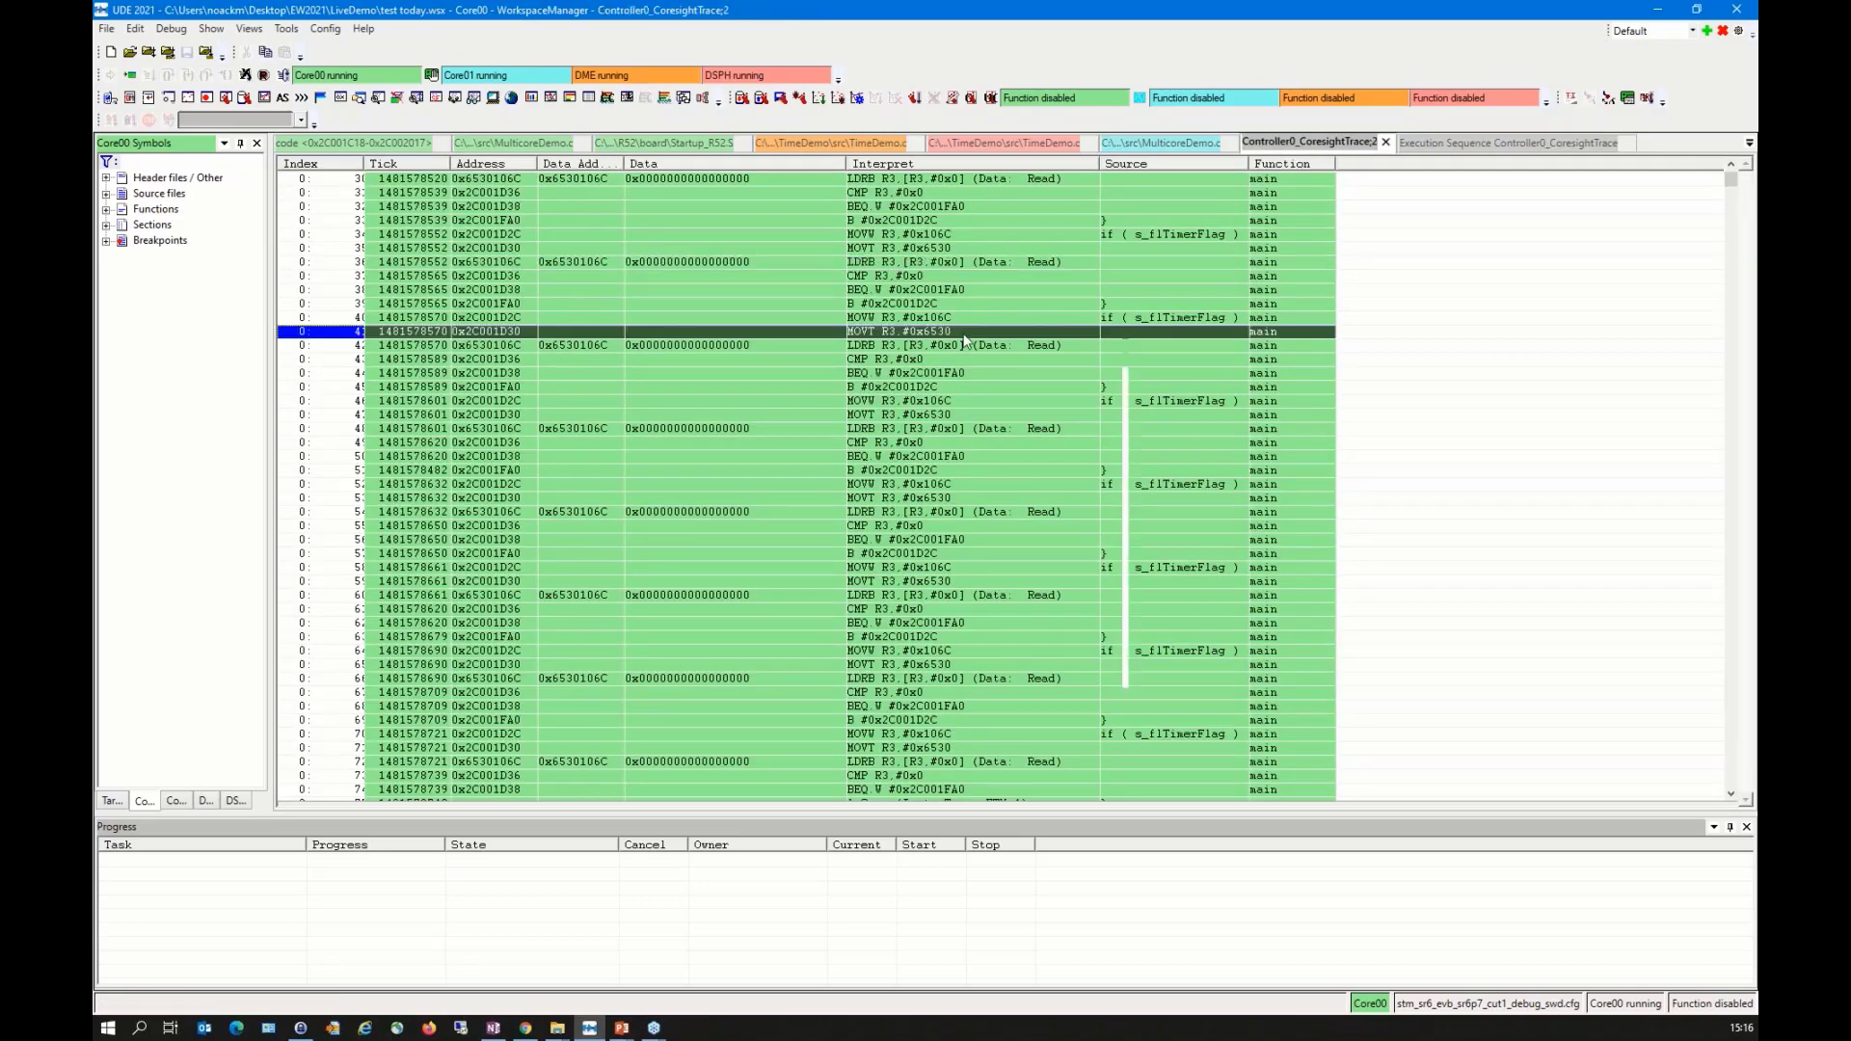
right_click(963, 332)
left_click(1035, 654)
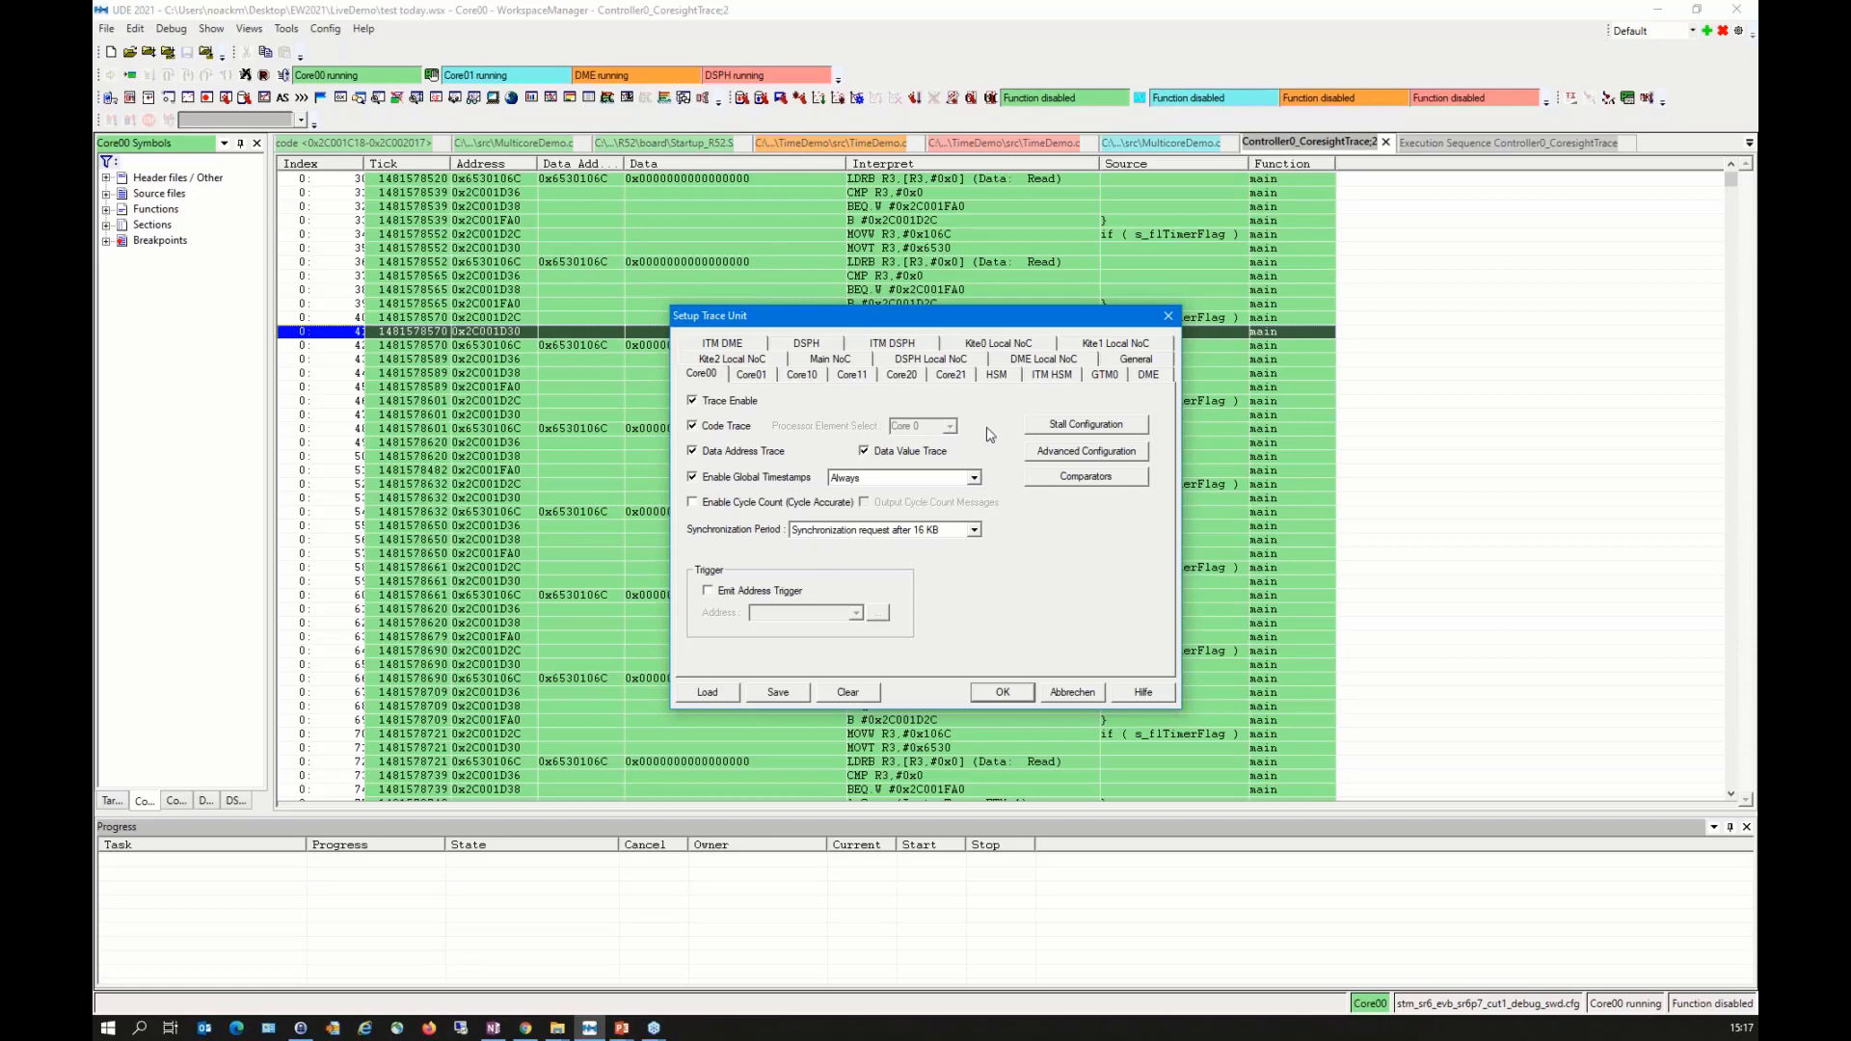
left_click(1084, 698)
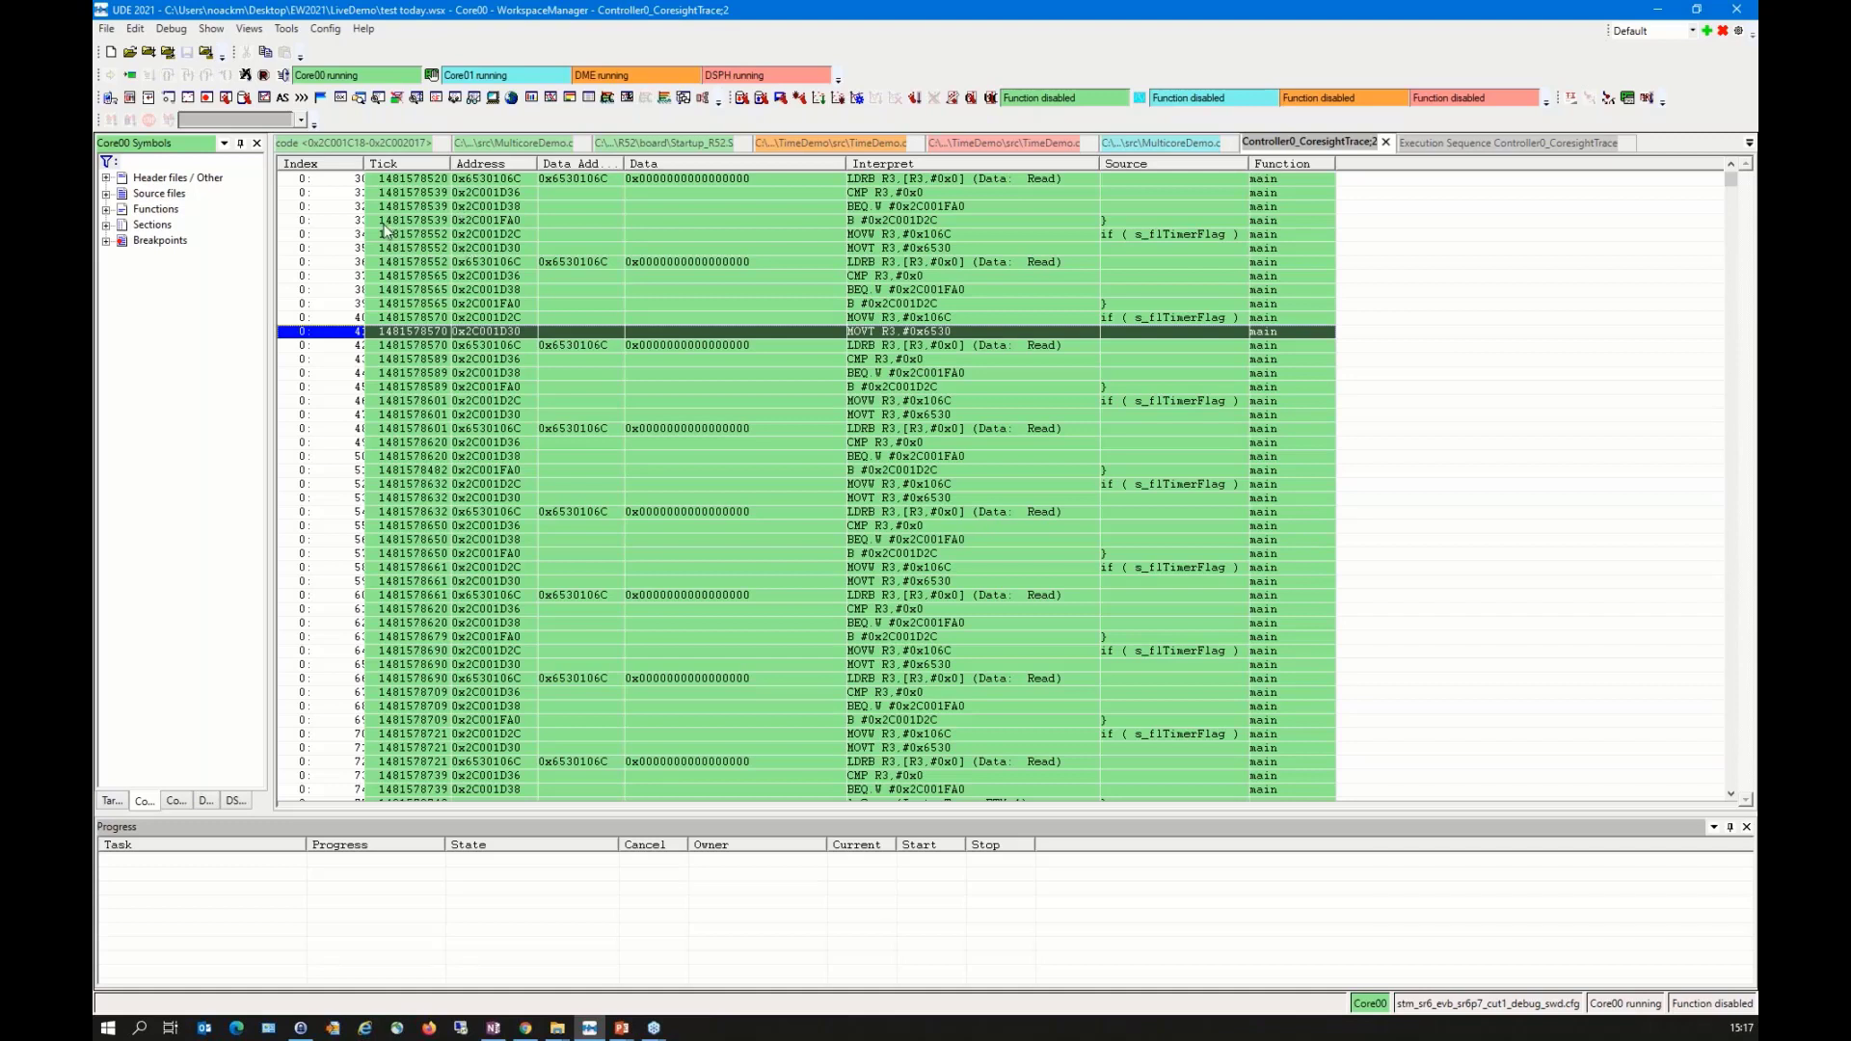
Step: Set the ETM trace add-in's Config Level to Graphic in the debug server configuration and apply it
mouse_move(385, 227)
left_click(287, 28)
mouse_move(325, 29)
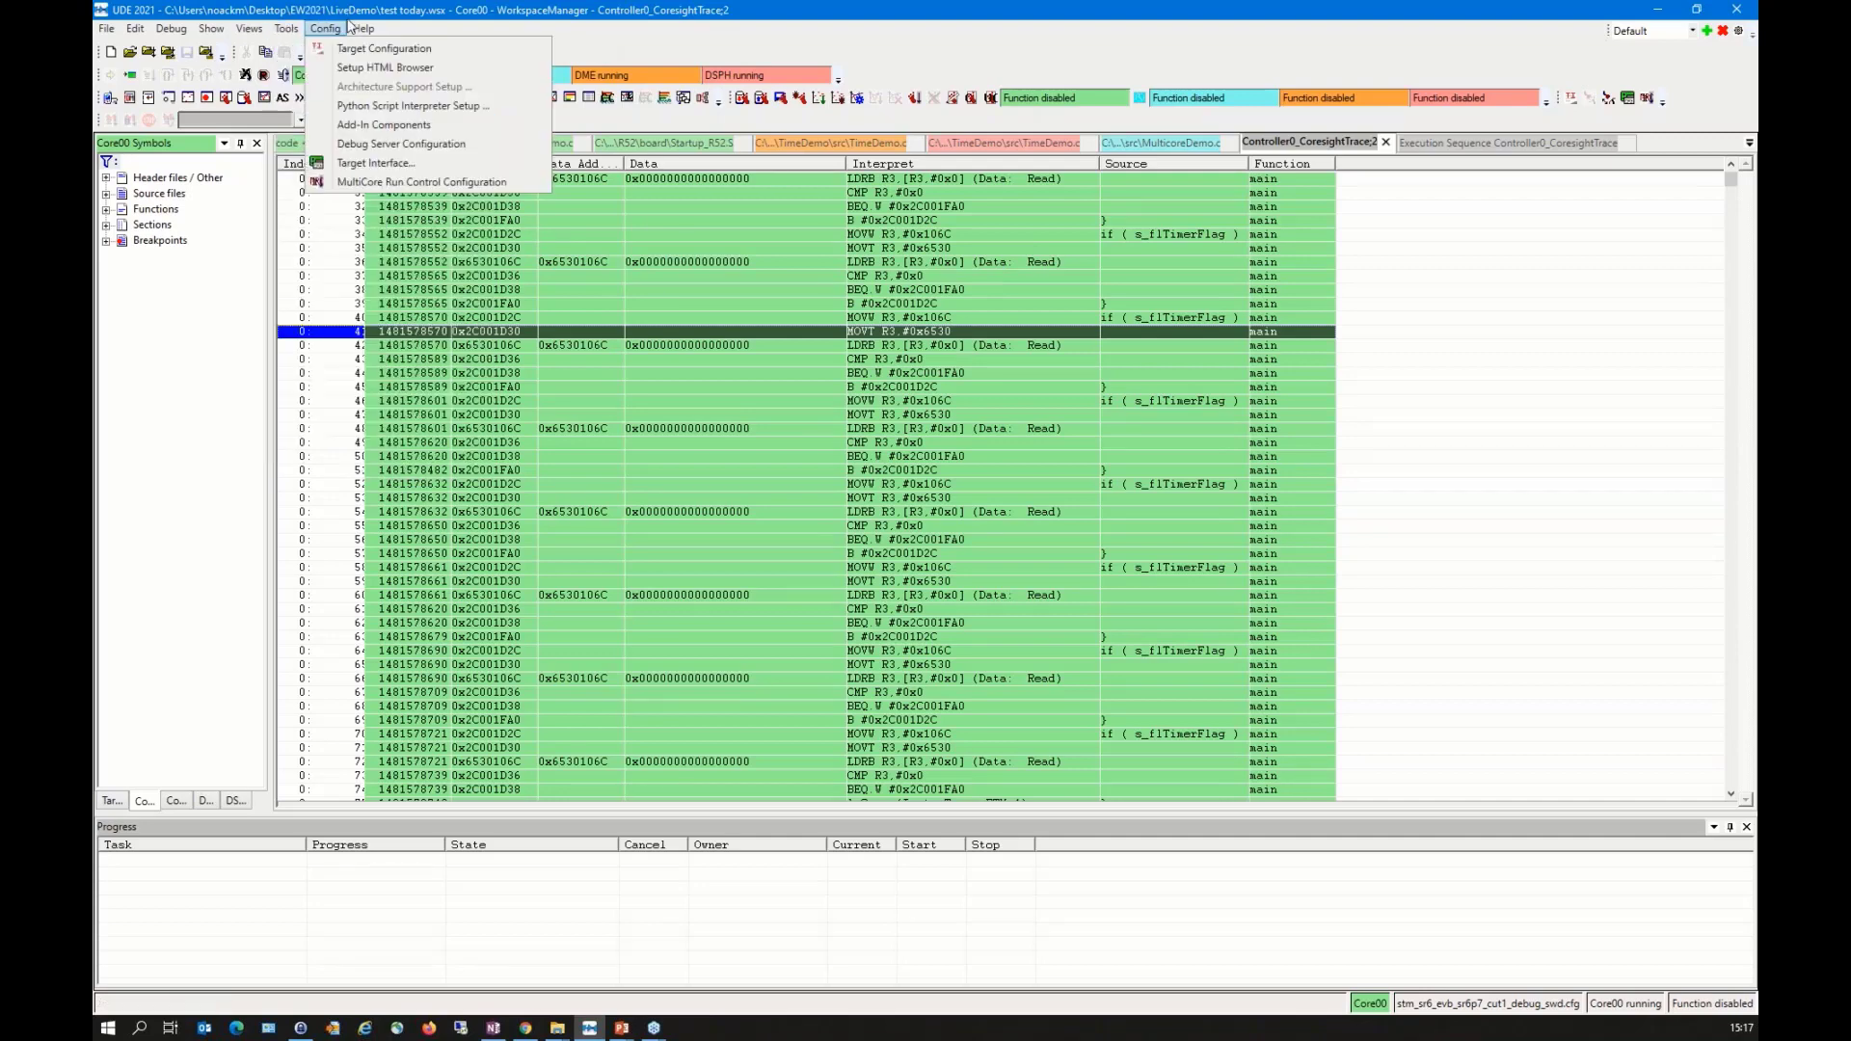
left_click(367, 144)
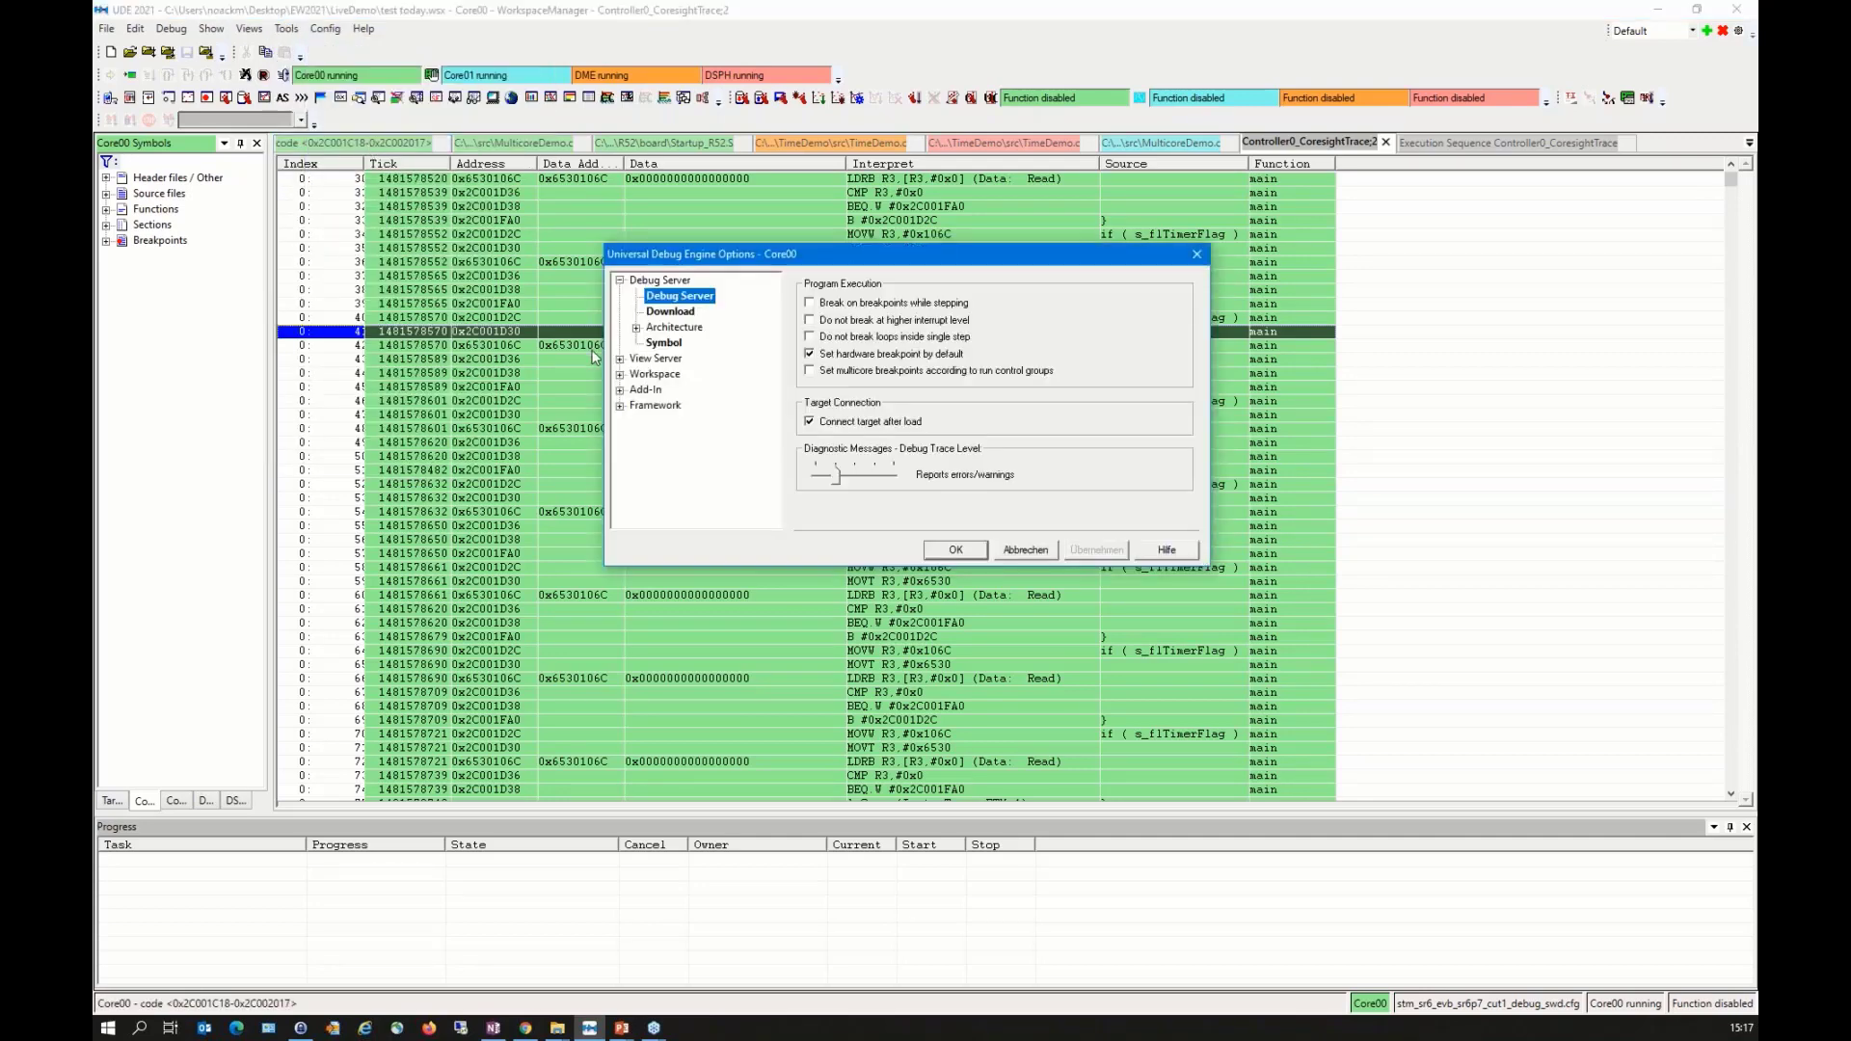
left_click(620, 391)
left_click(636, 453)
left_click(673, 483)
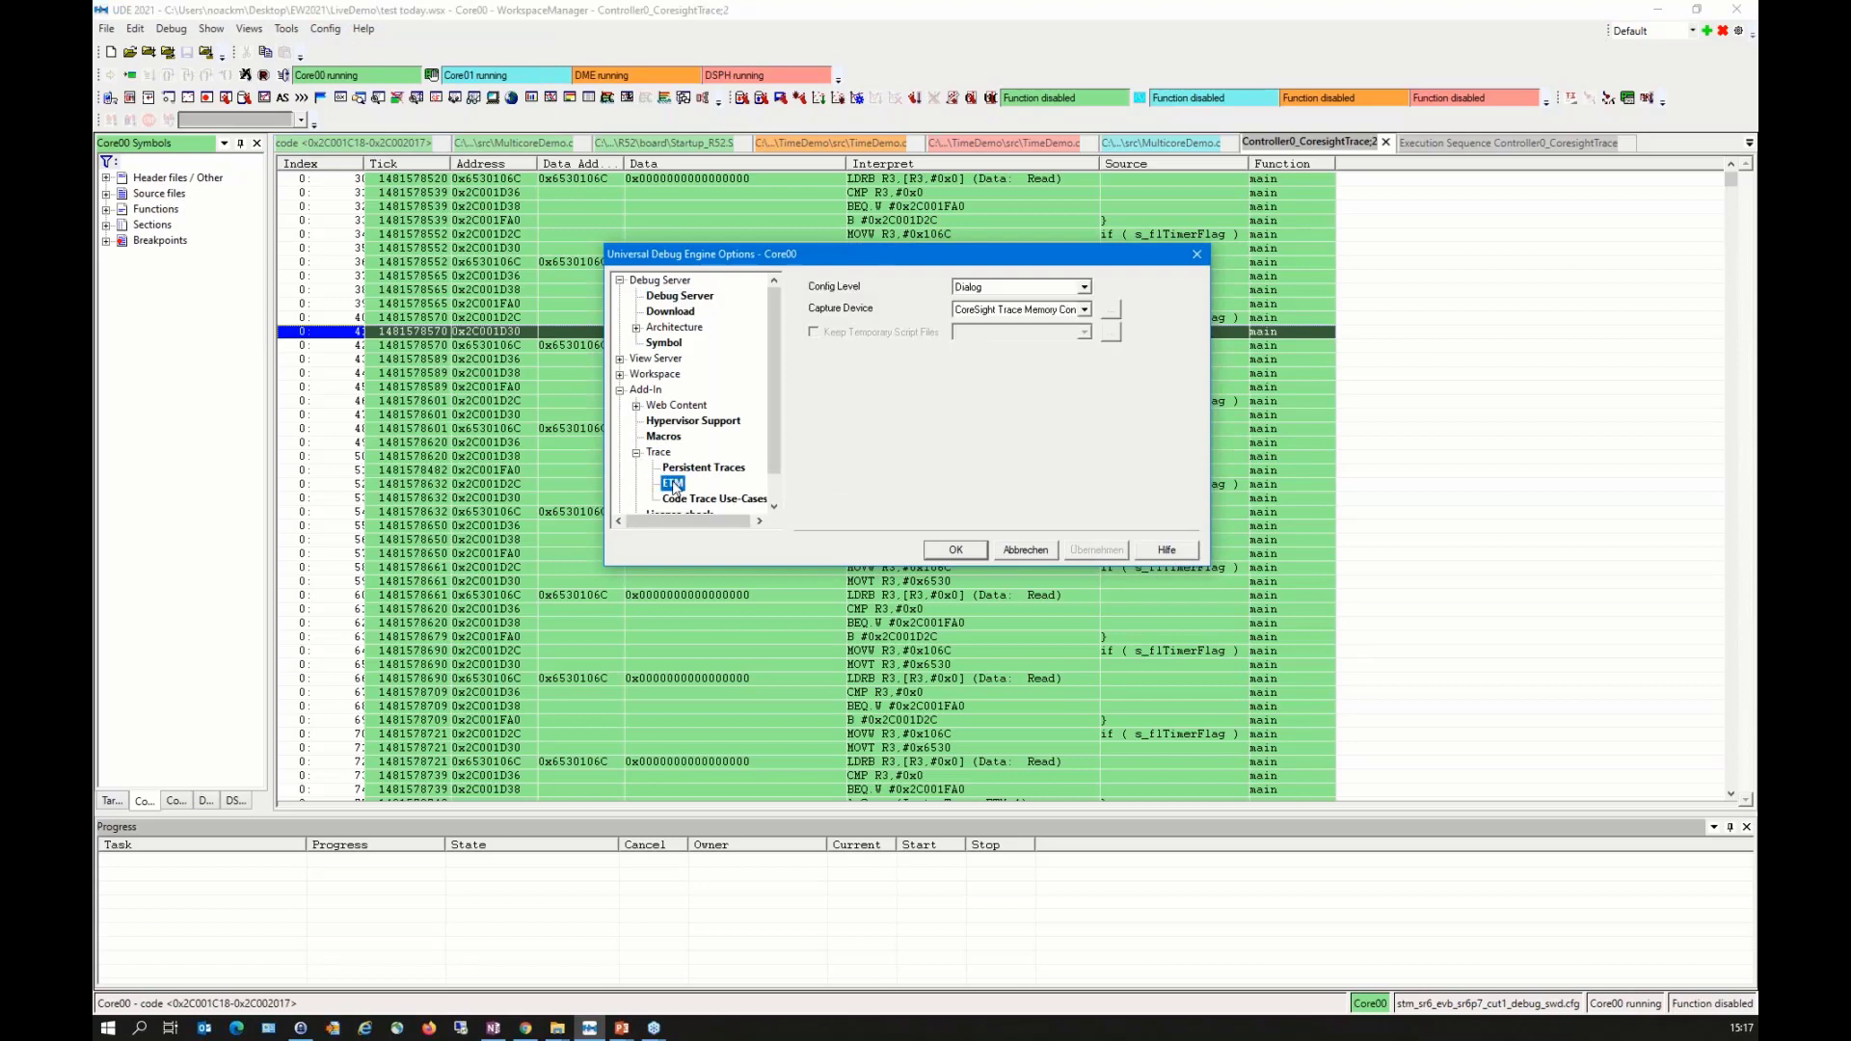
left_click(1084, 288)
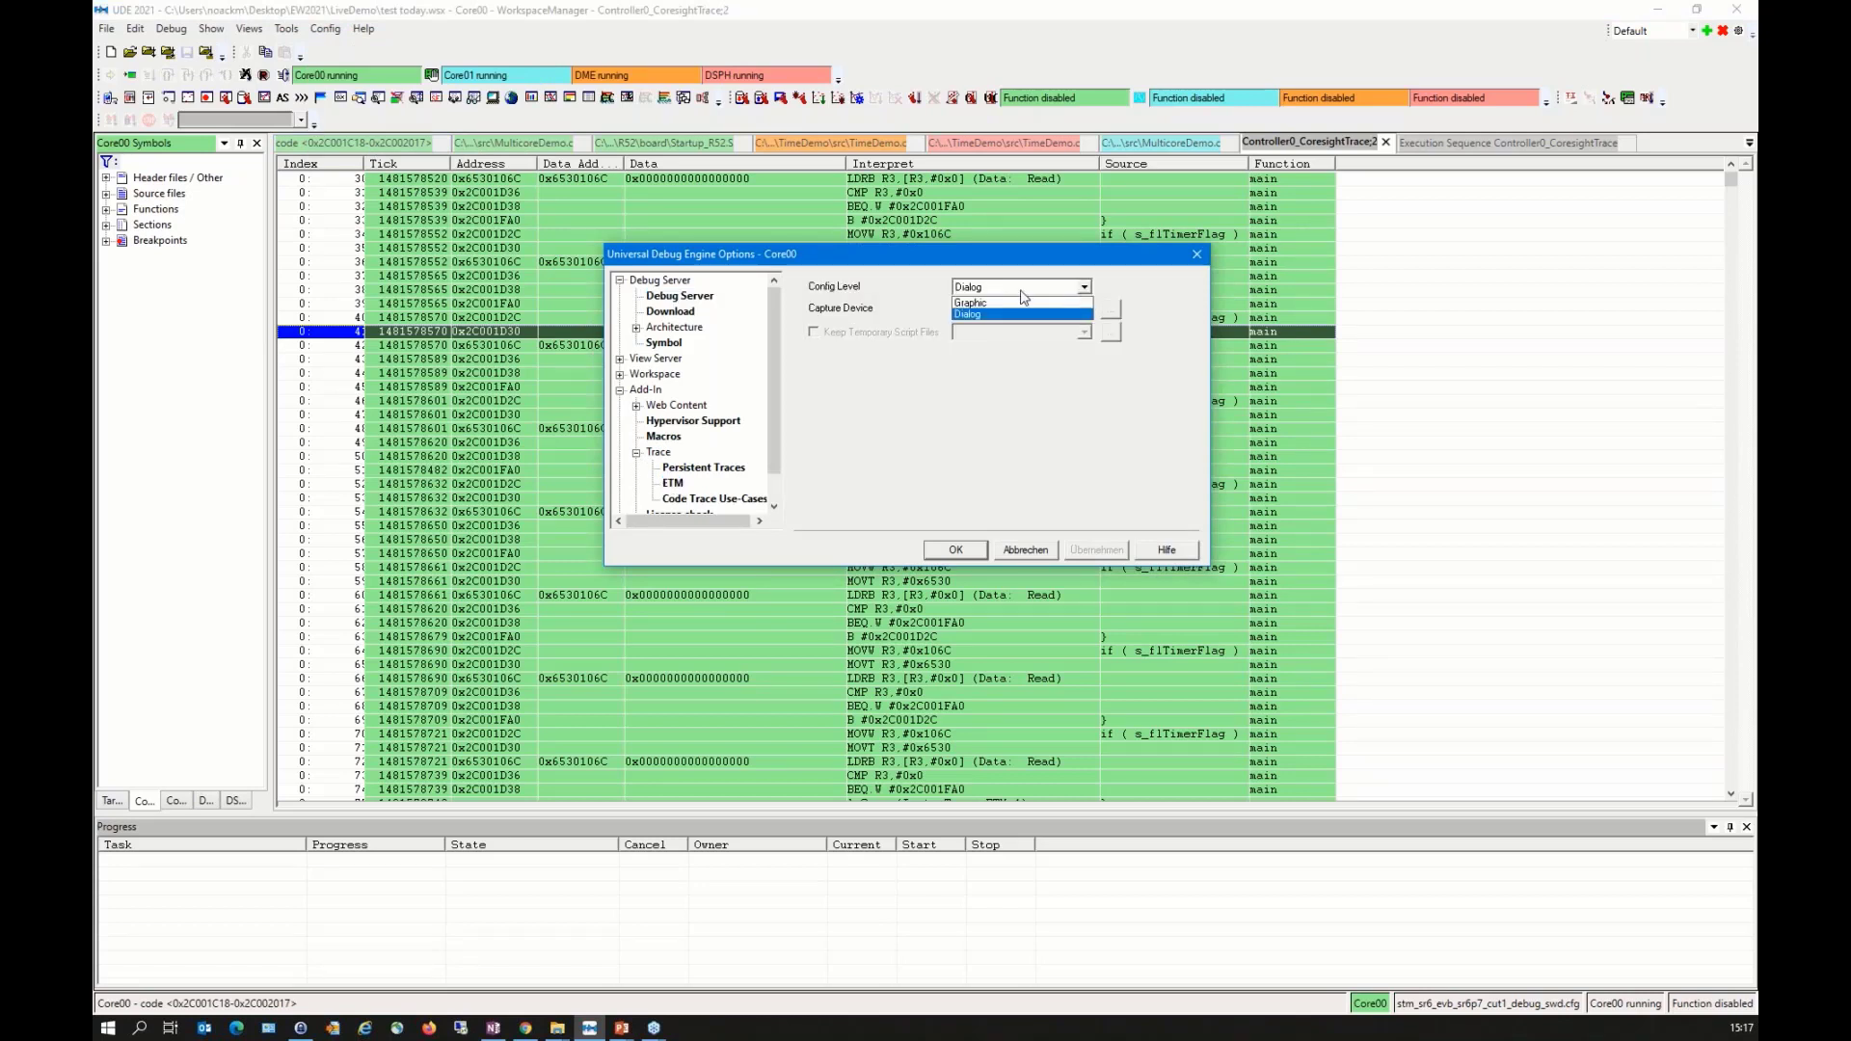
left_click(972, 303)
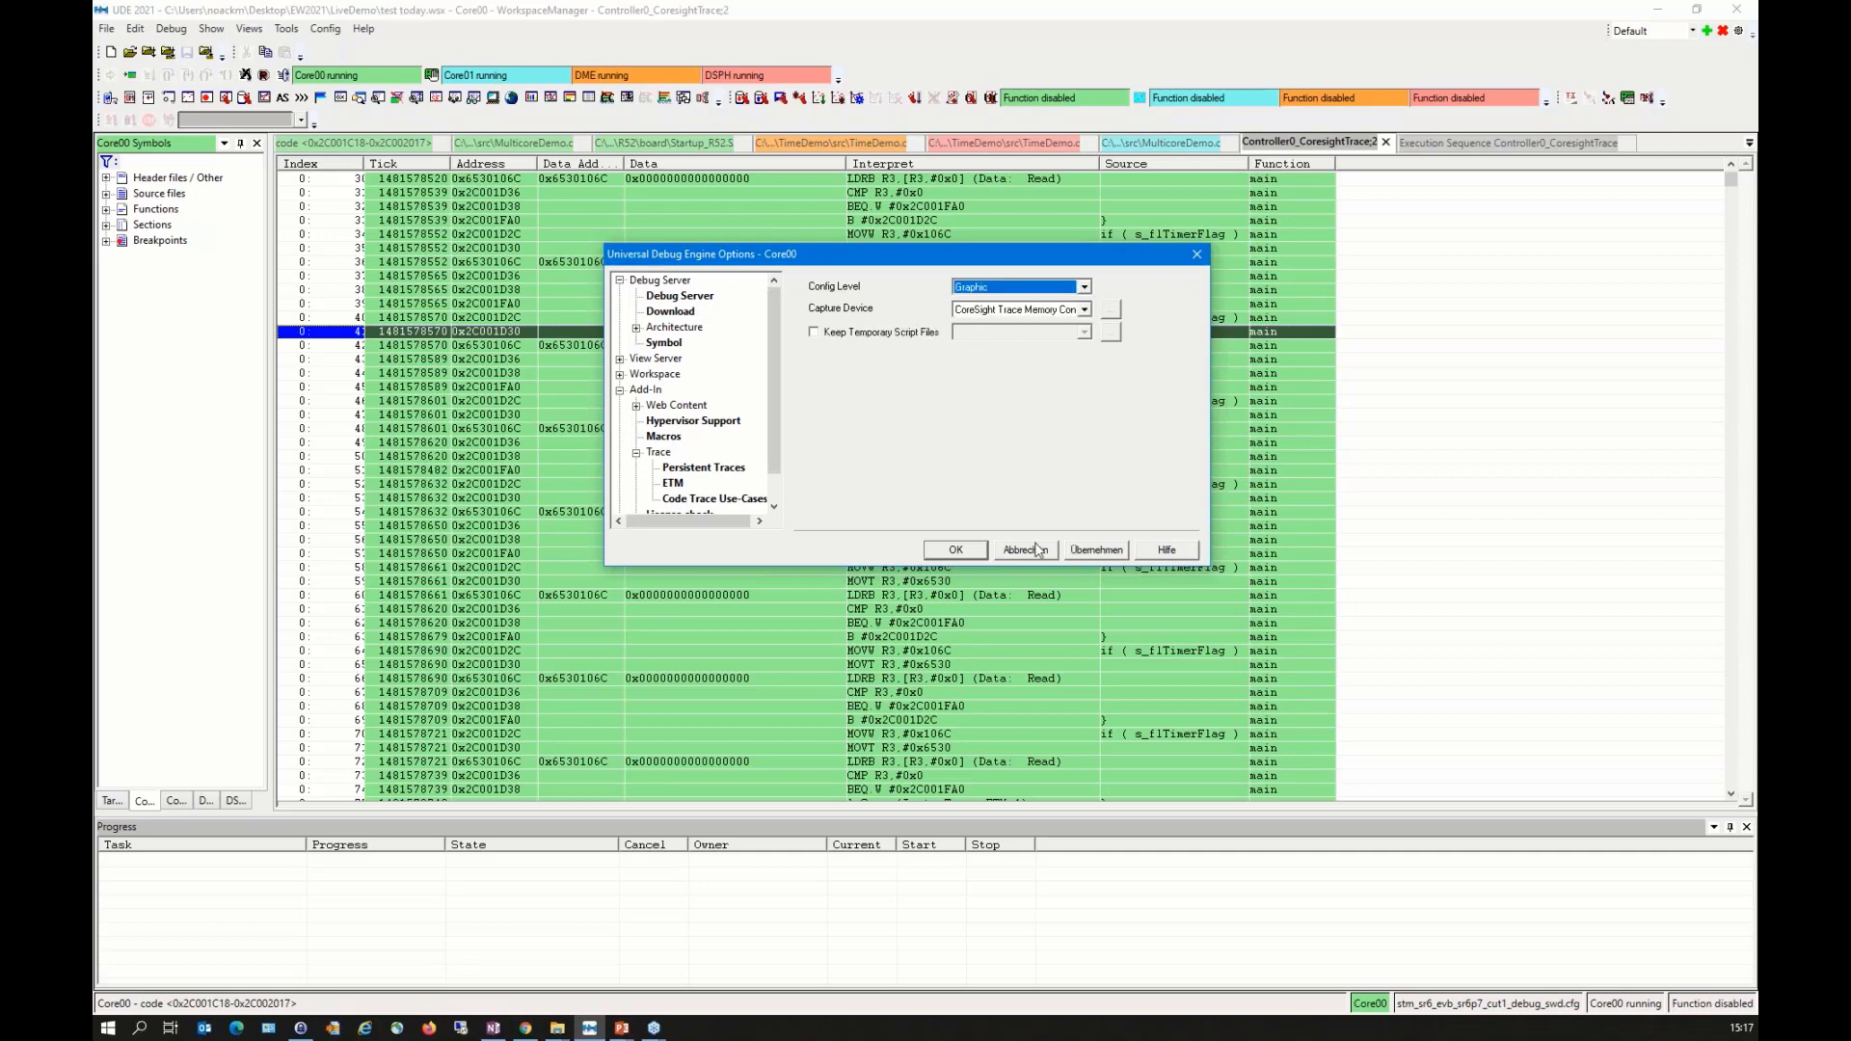
left_click(955, 550)
Step: Open the graphical trace configuration and add the Init SR6 function from the Advanced library
right_click(962, 375)
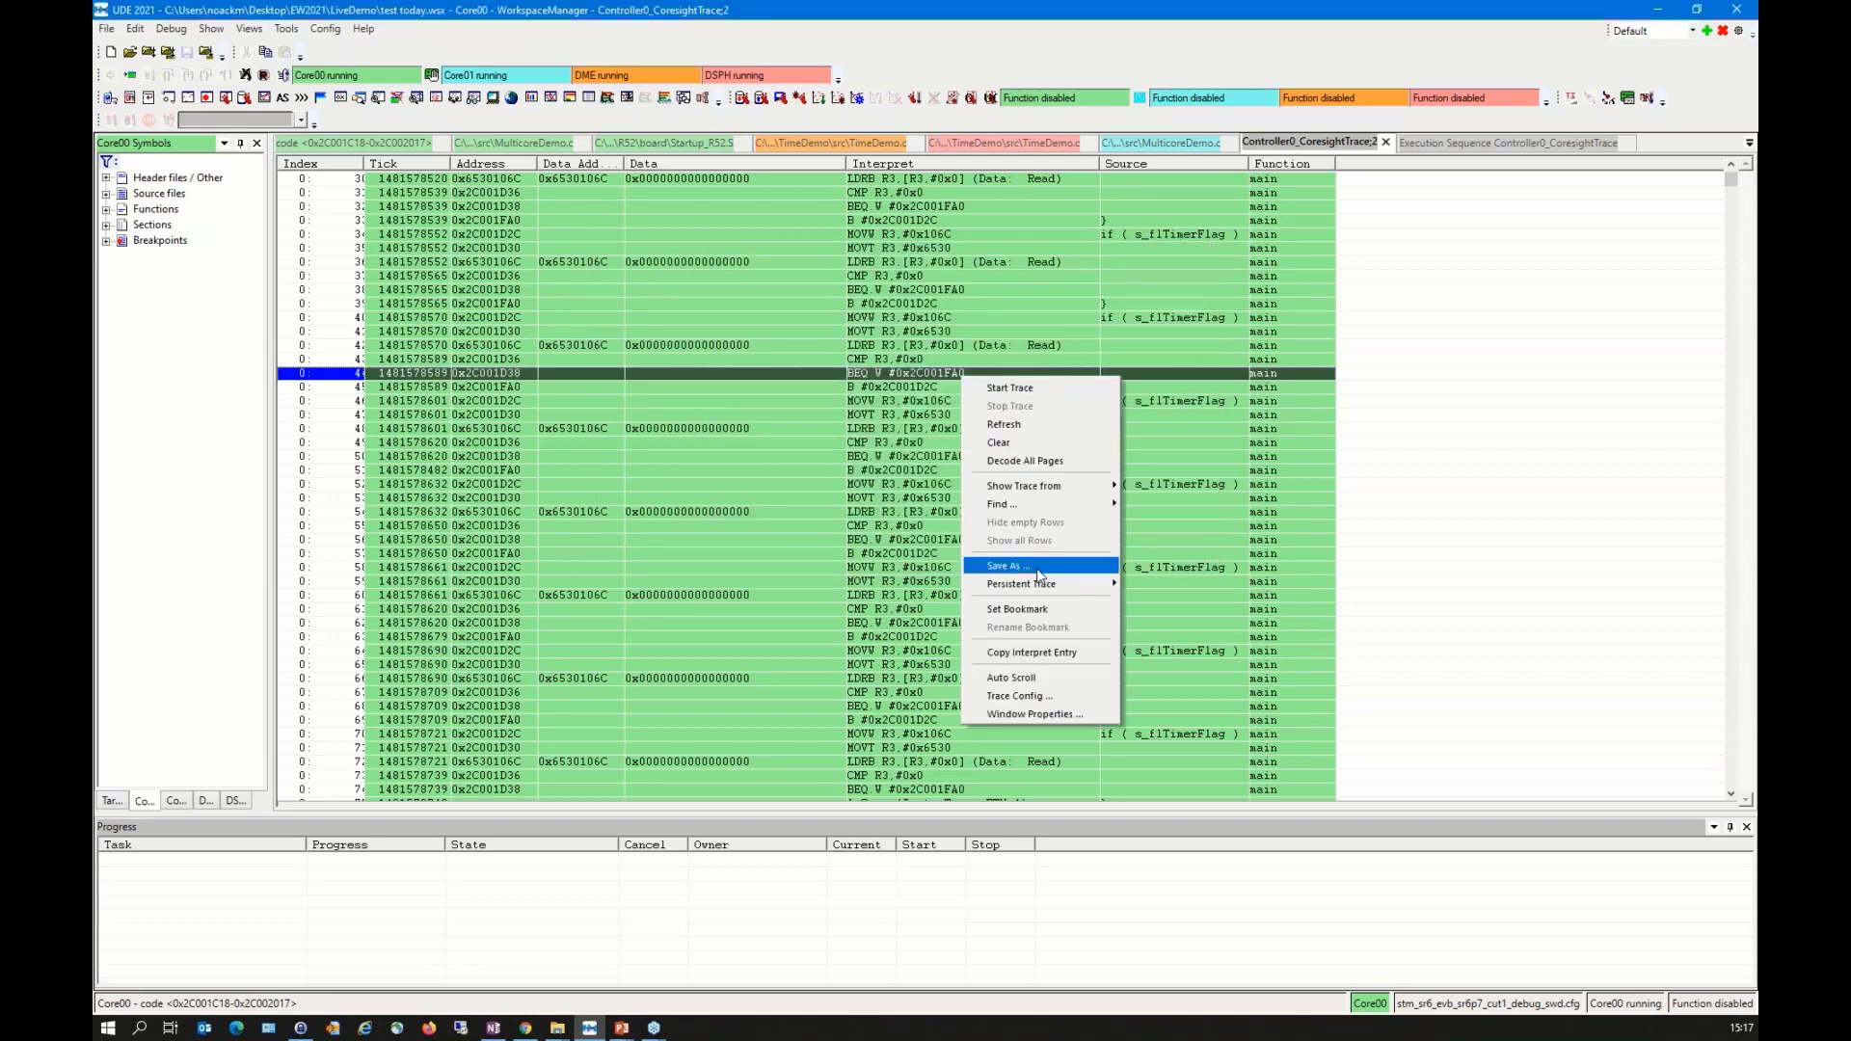
left_click(1028, 696)
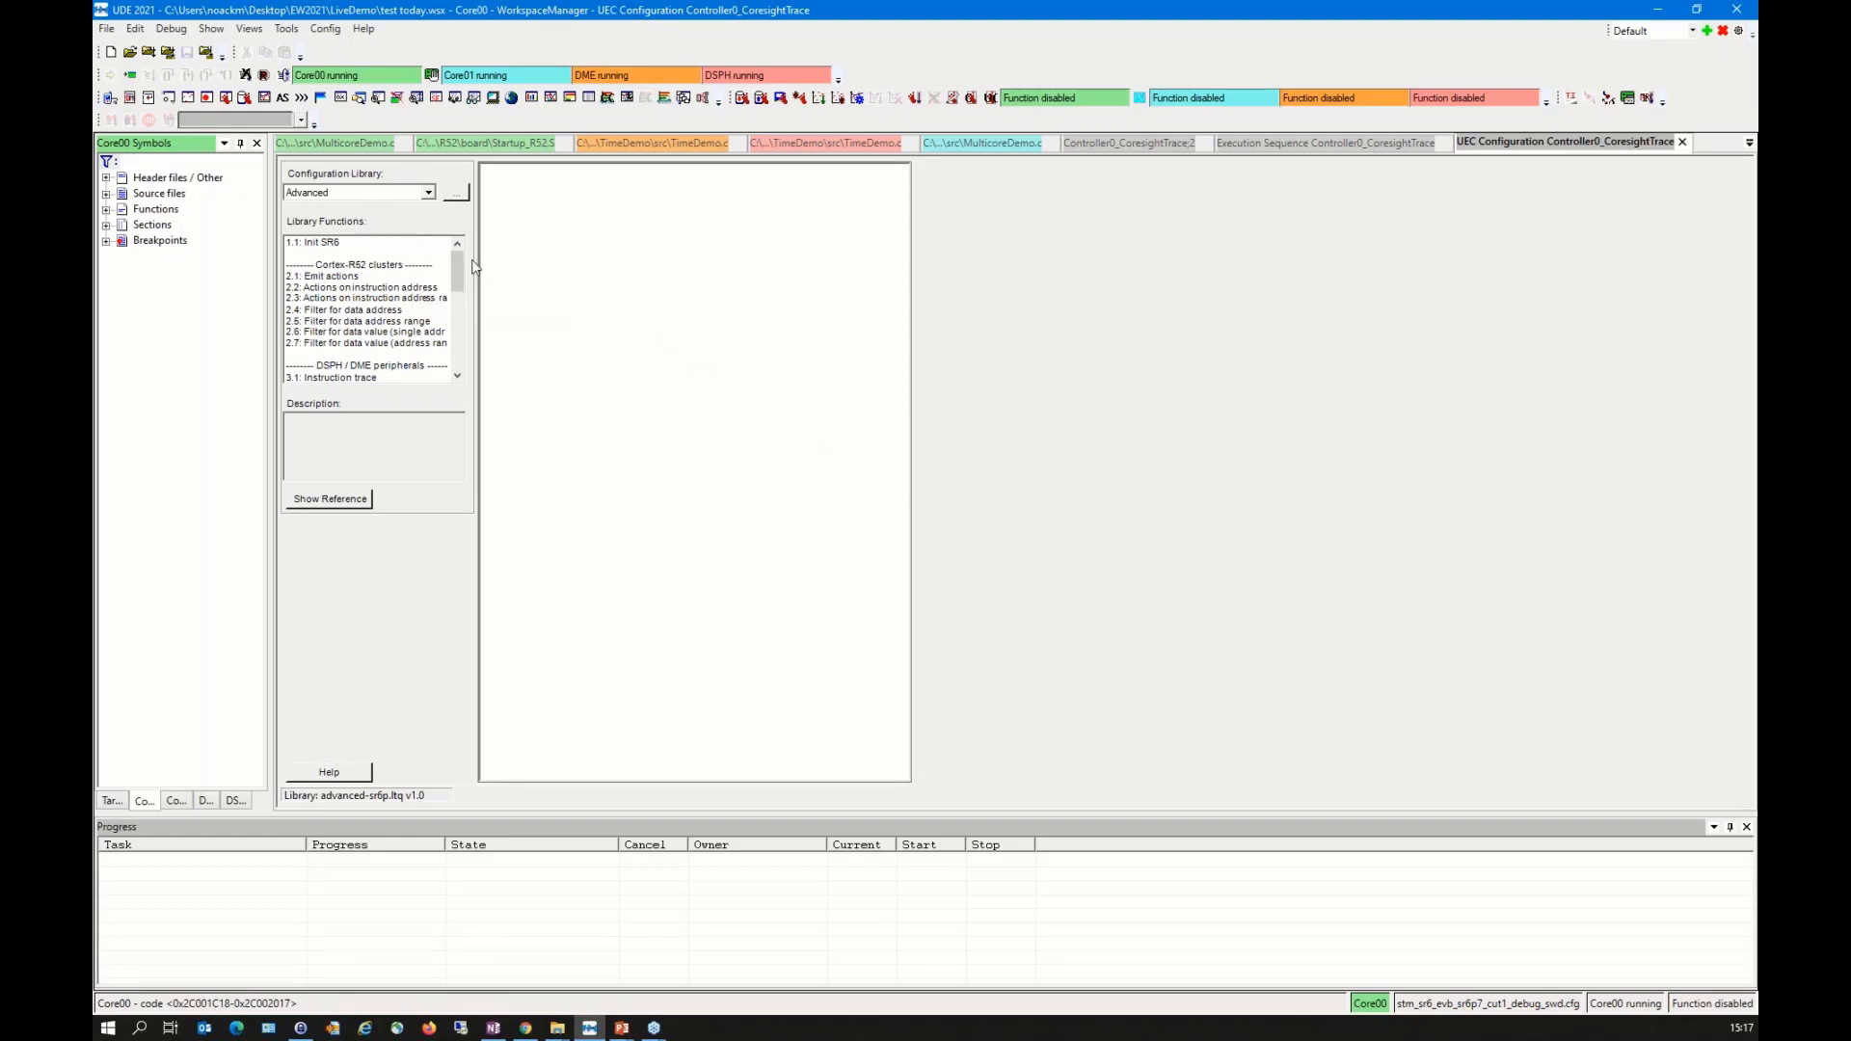
mouse_move(455, 260)
left_mouse_down()
mouse_move(461, 357)
mouse_move(458, 249)
left_mouse_up()
left_click_drag(339, 243, 629, 228)
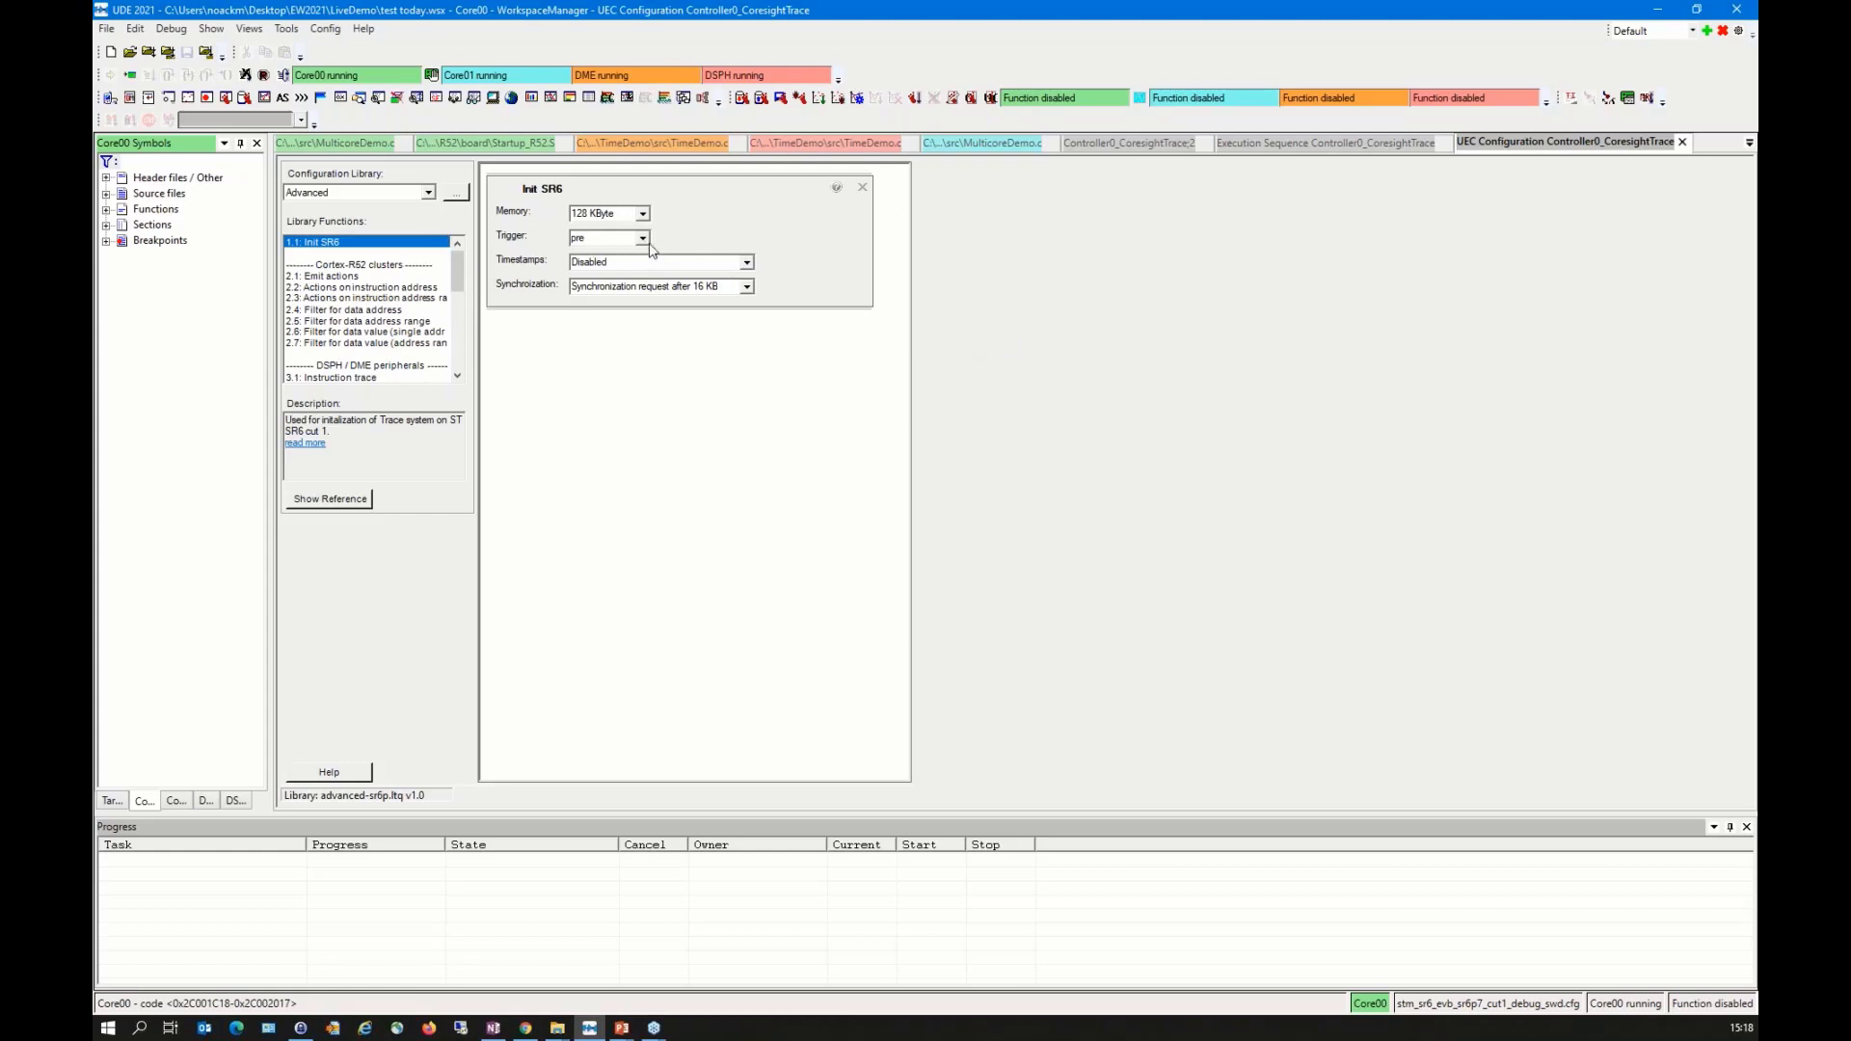
Step: Set the Init SR6 block's memory to 64 KByte and its timestamps to Always
left_click(642, 213)
left_click(602, 250)
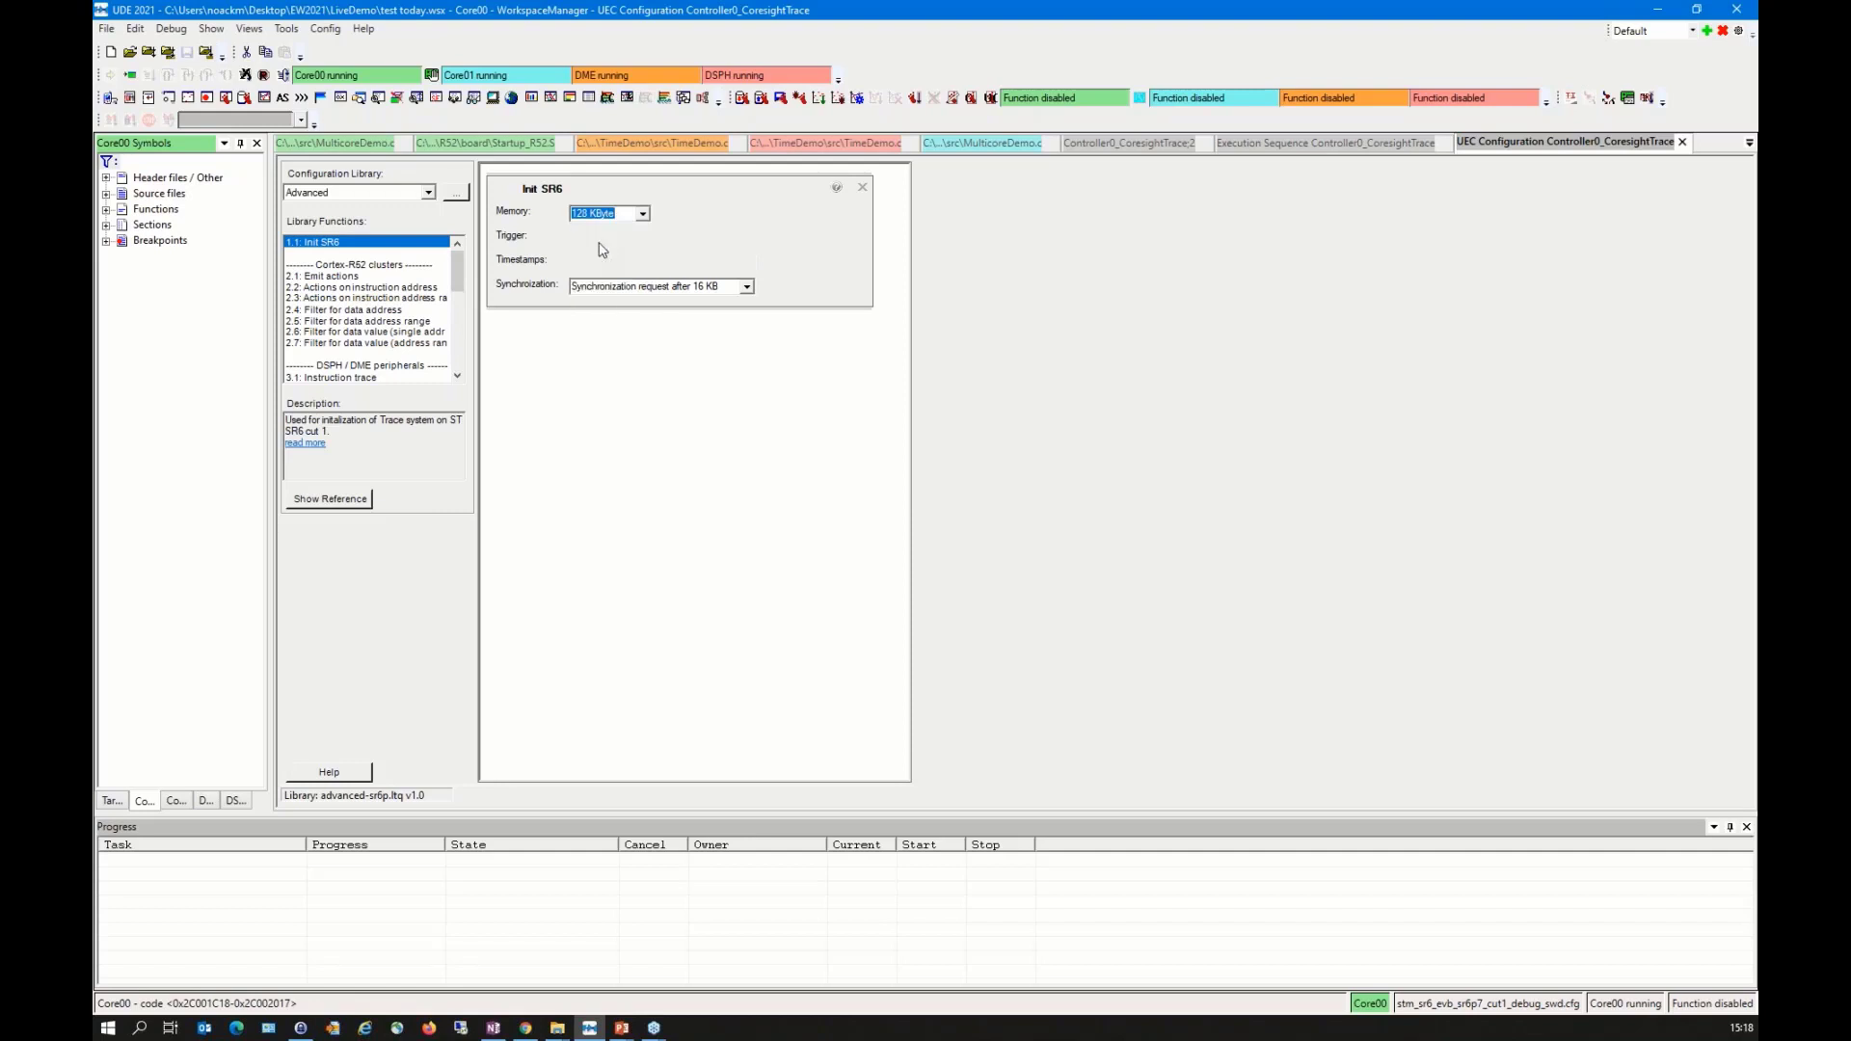
left_click(653, 267)
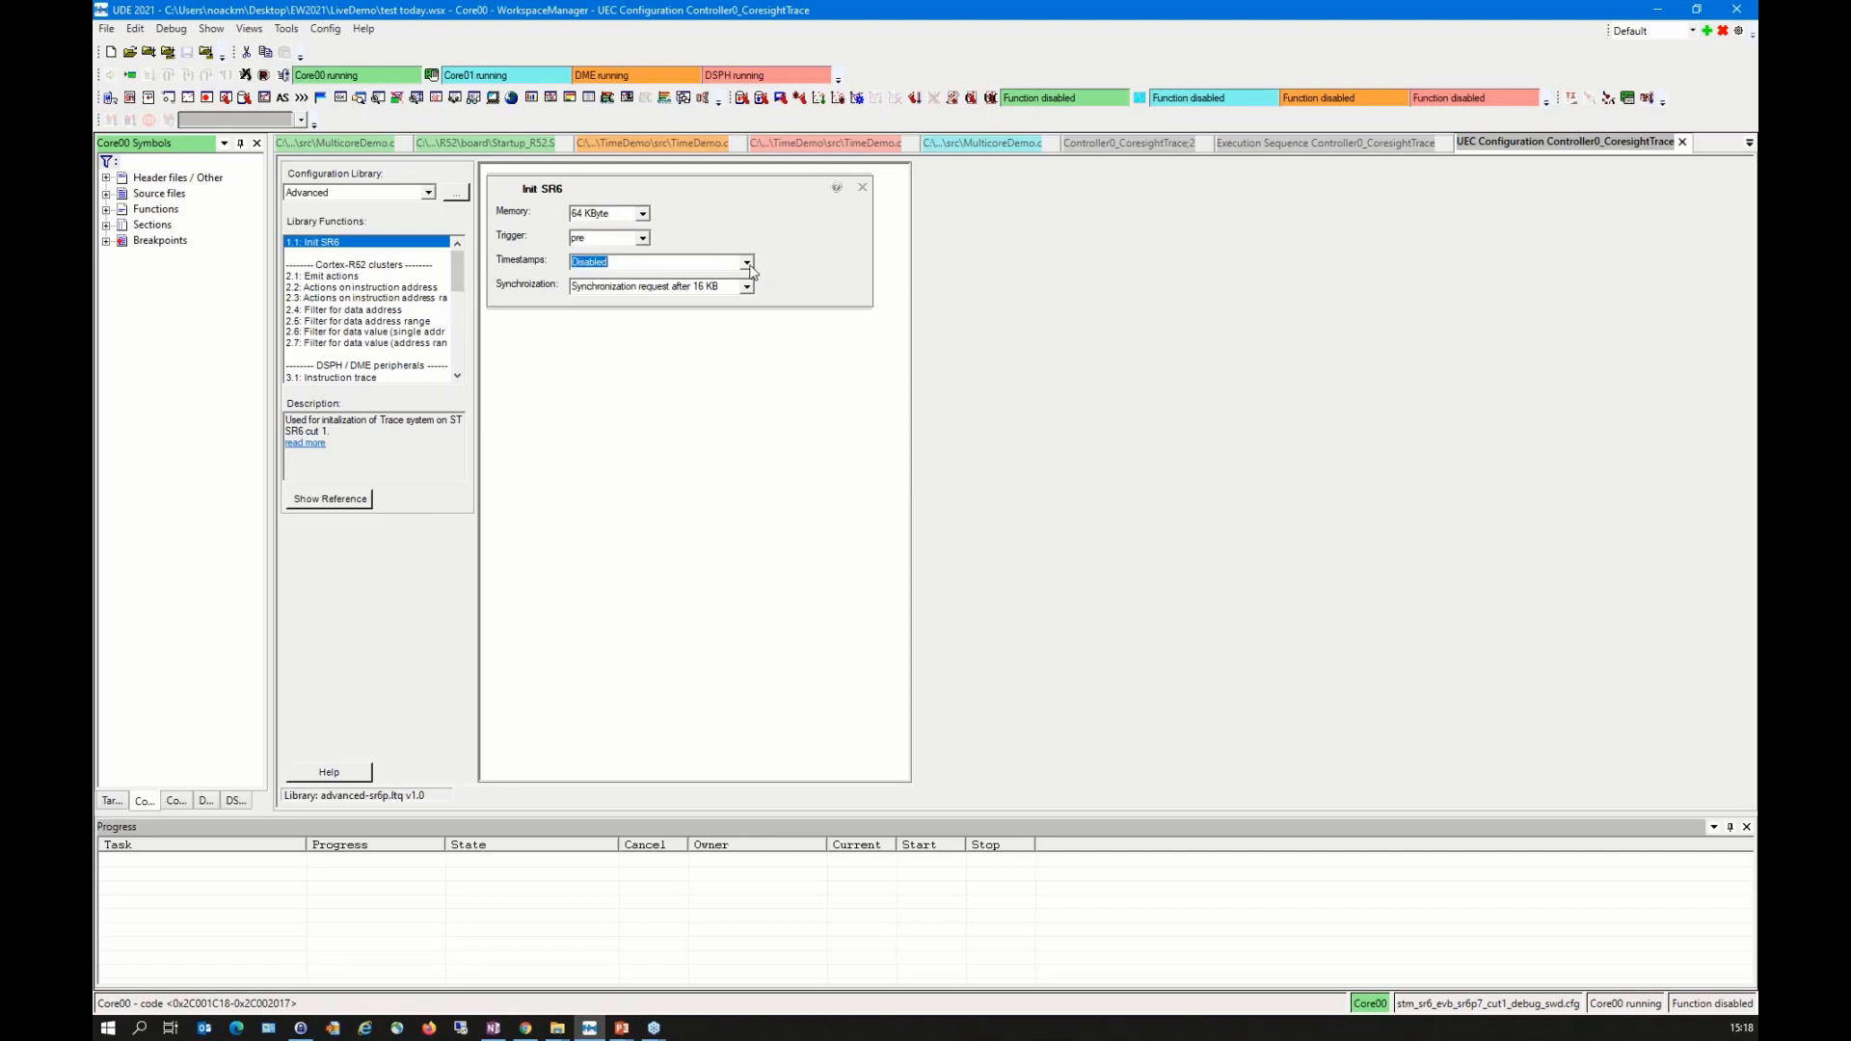
left_click(747, 264)
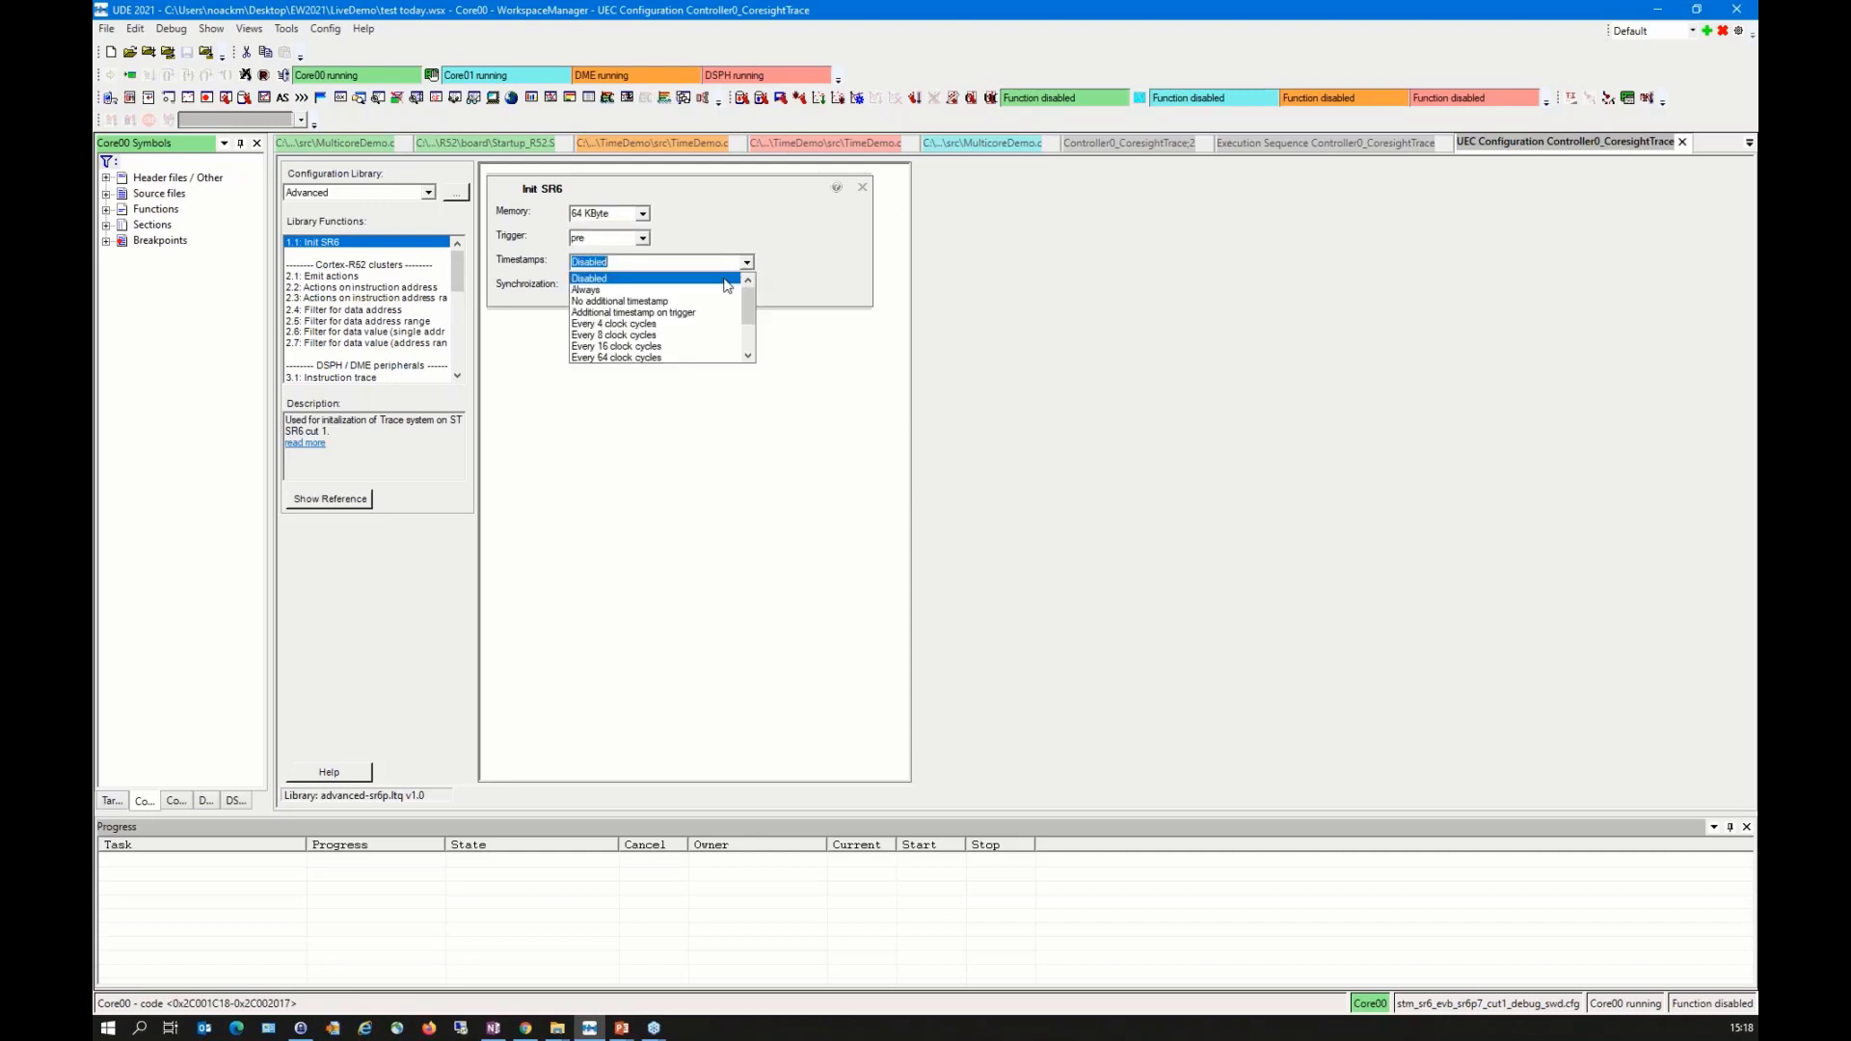
left_click(675, 290)
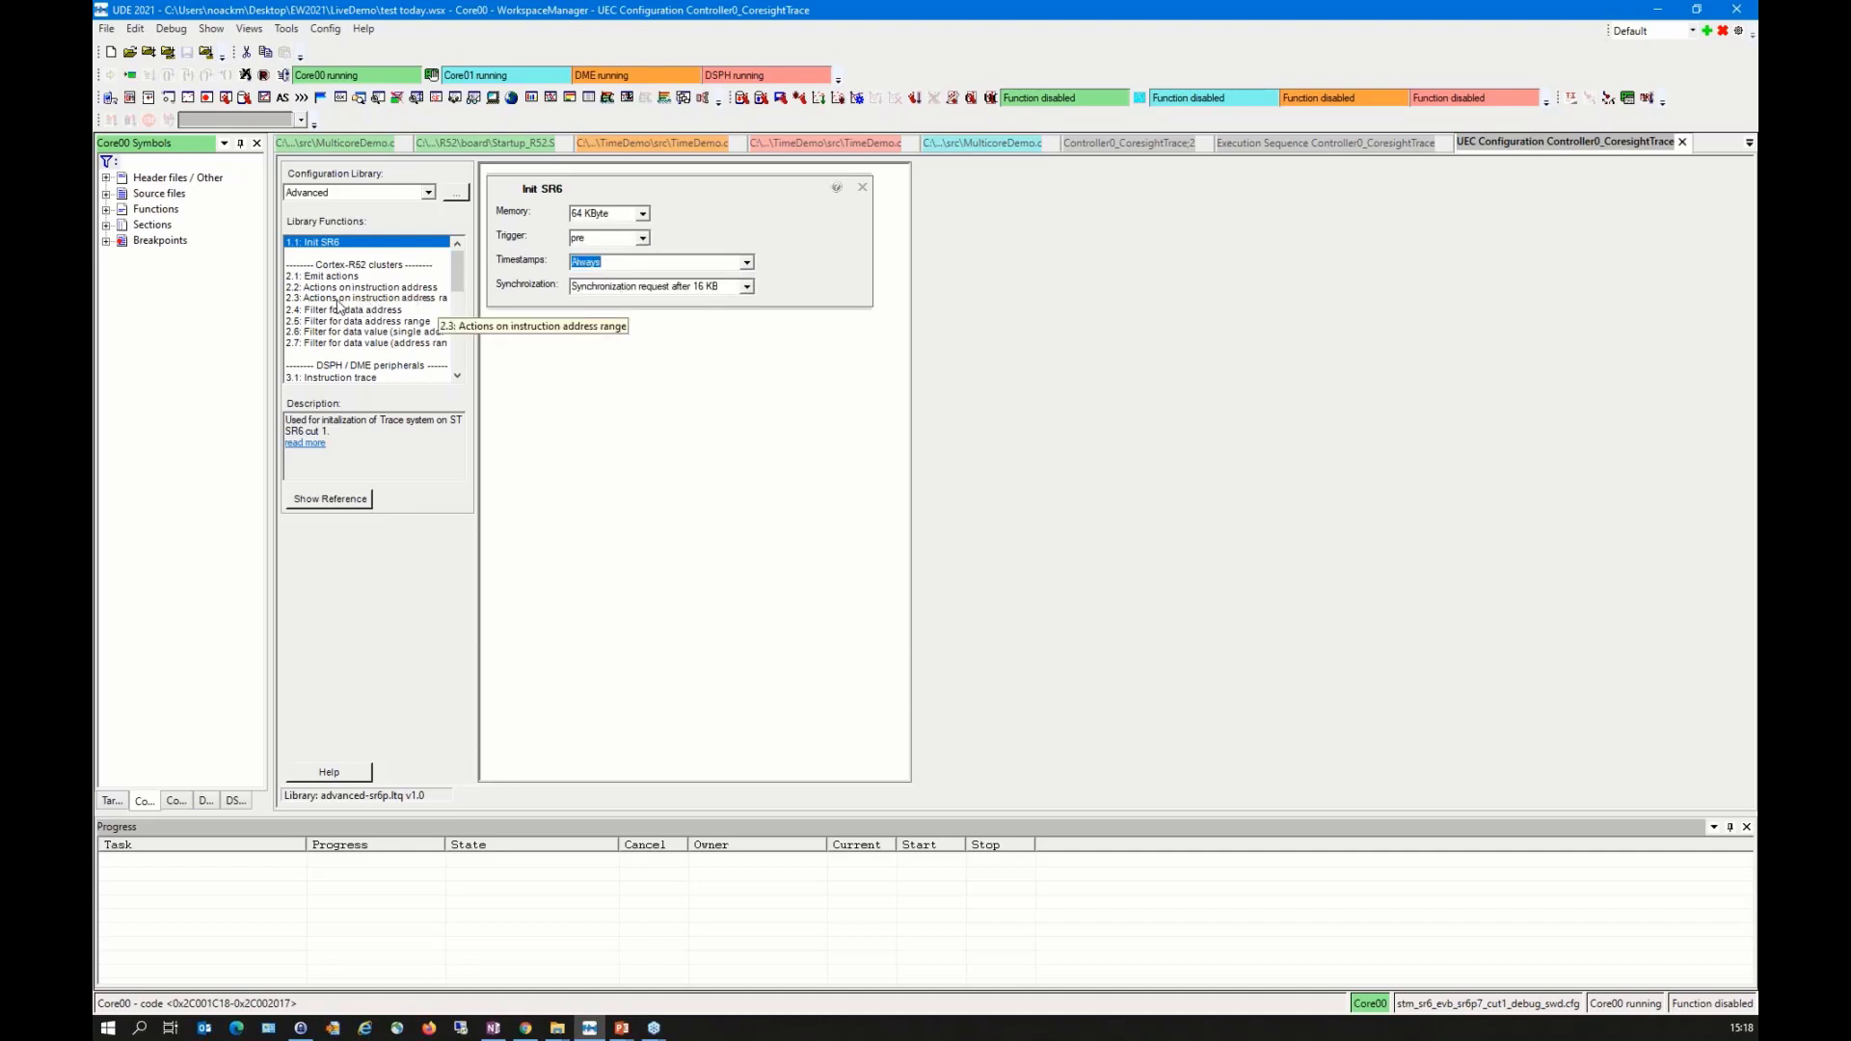
Step: Add the Actions on instruction address range function below Init SR6 and set its client to Core01
left_click_drag(324, 301, 538, 347)
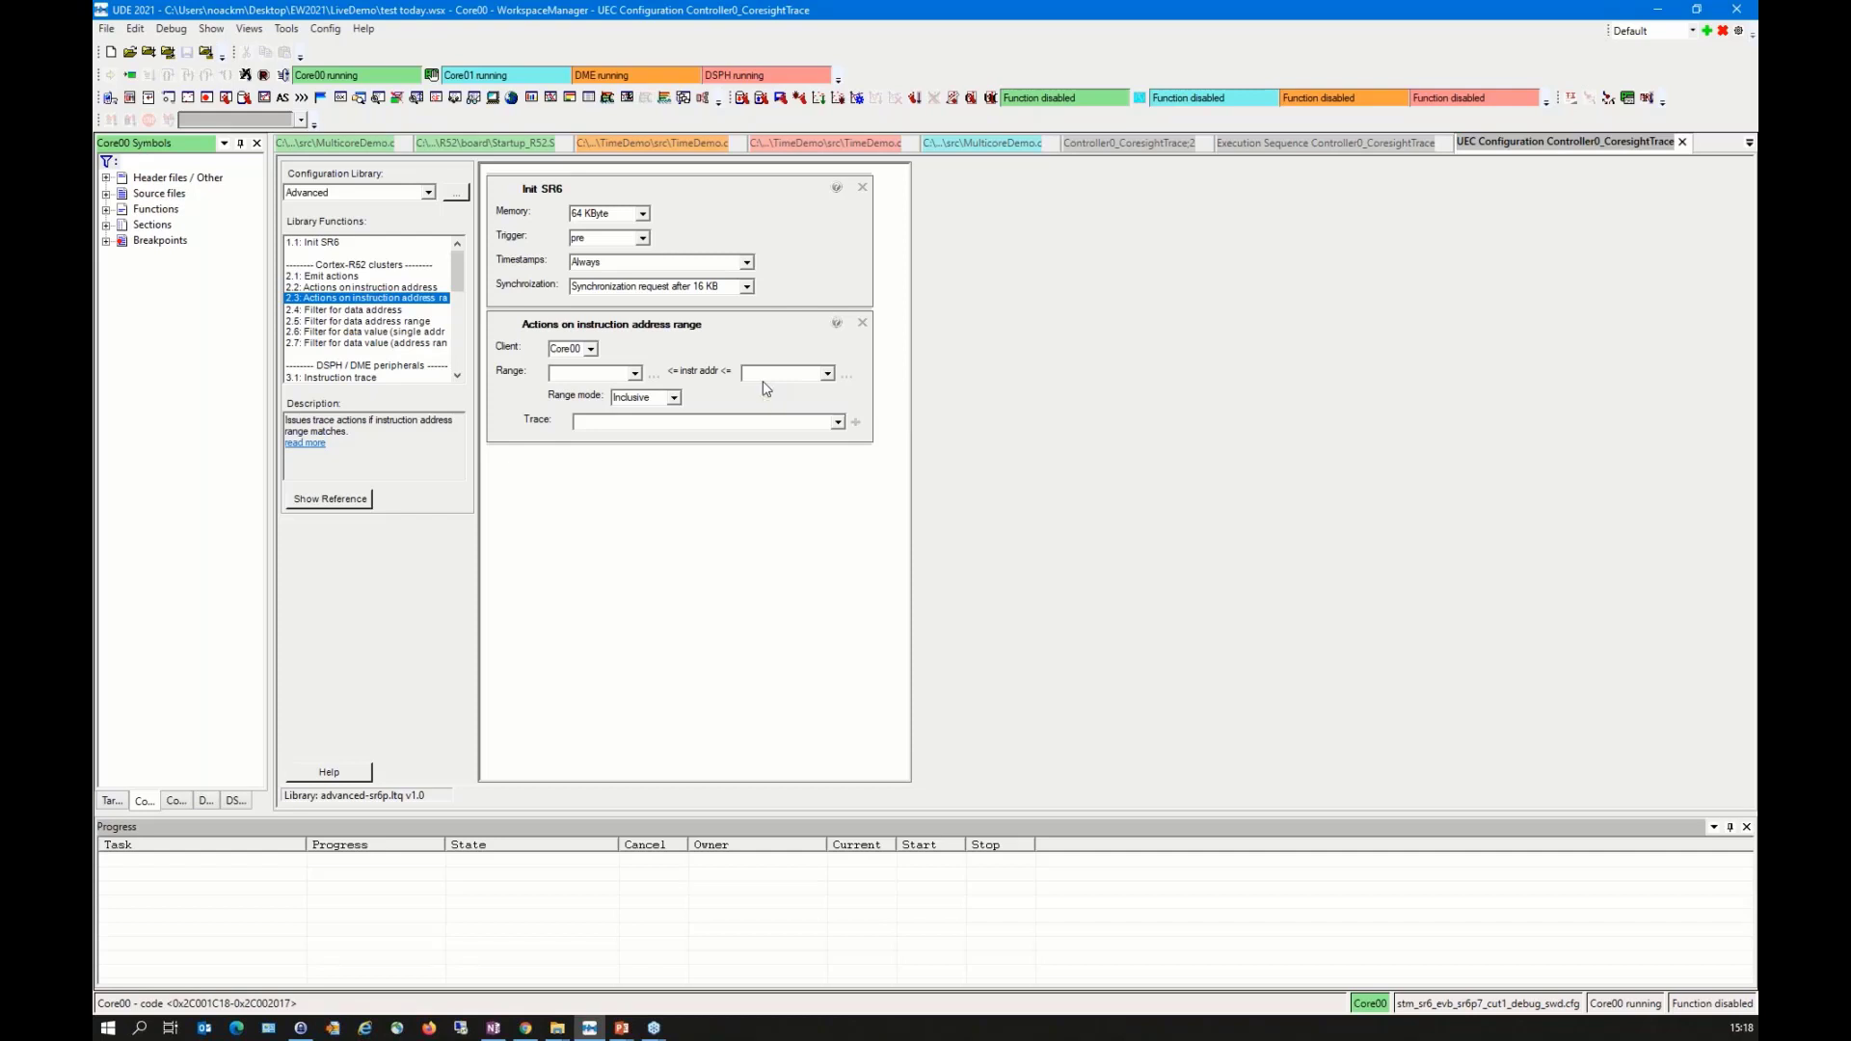
left_click(590, 349)
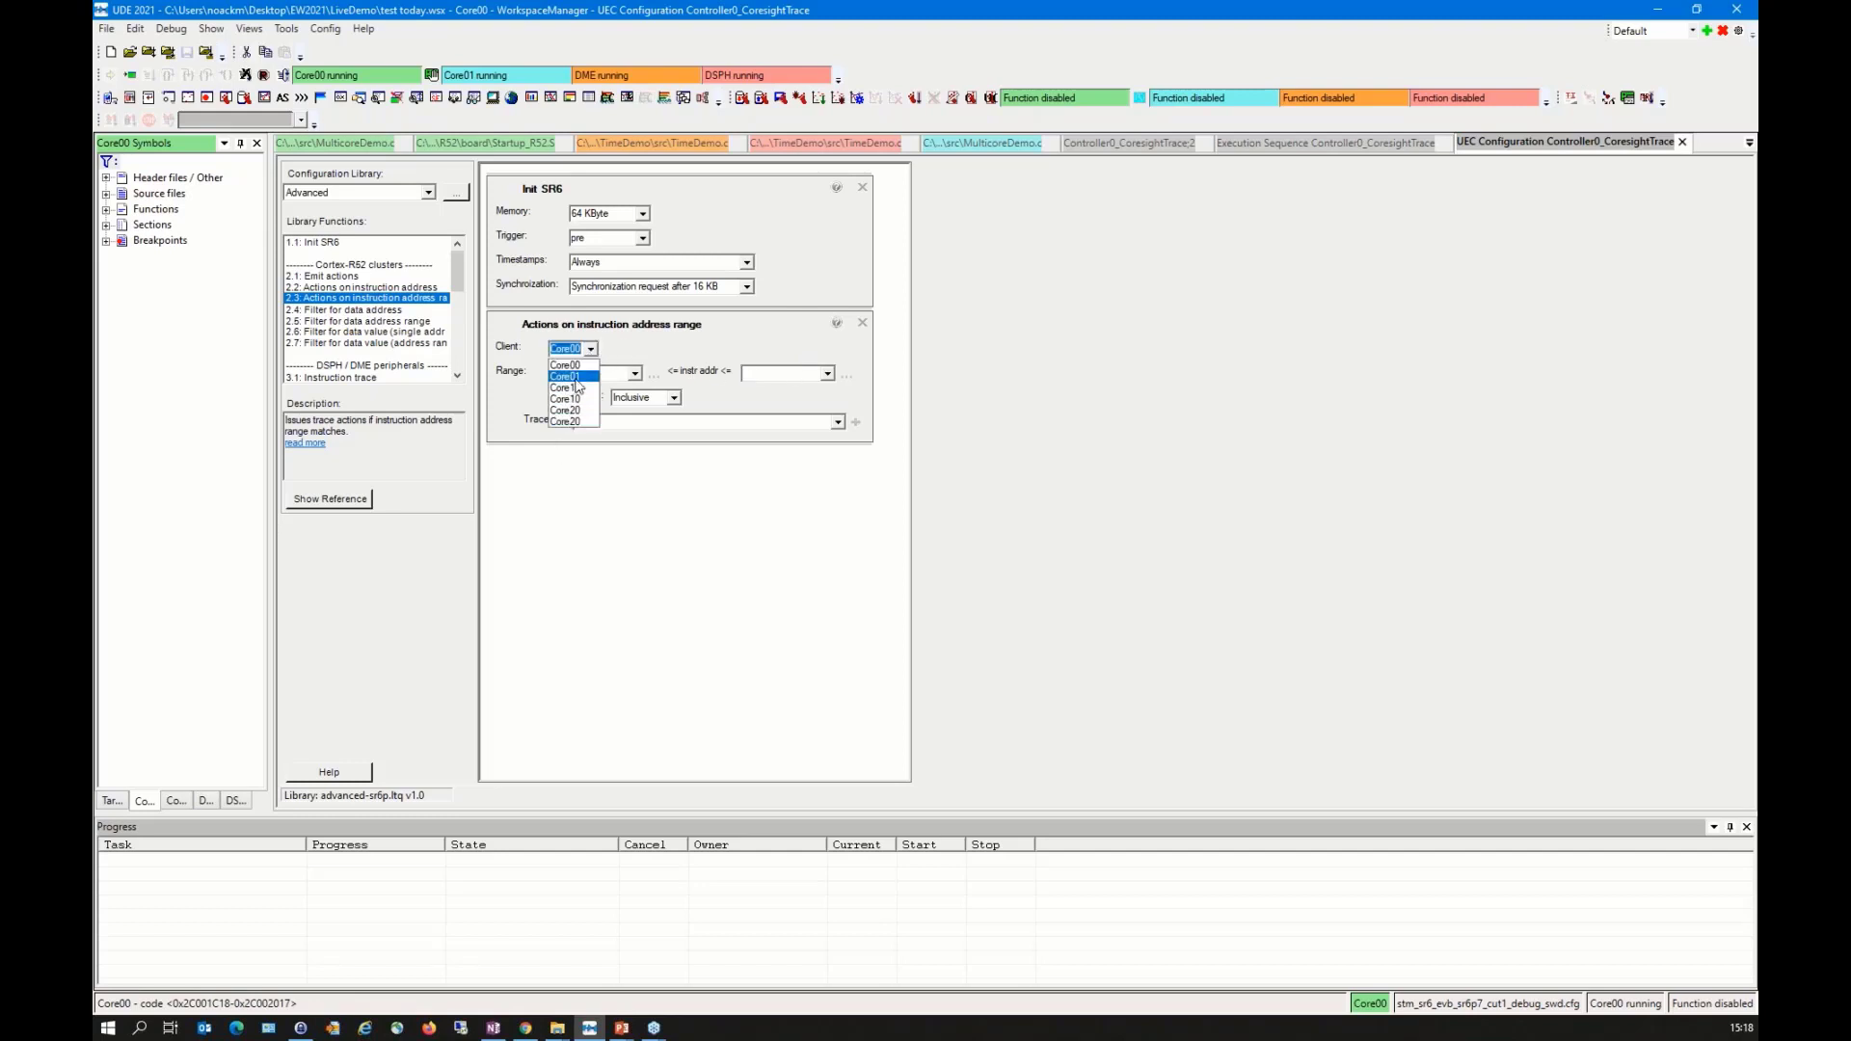
left_click(567, 376)
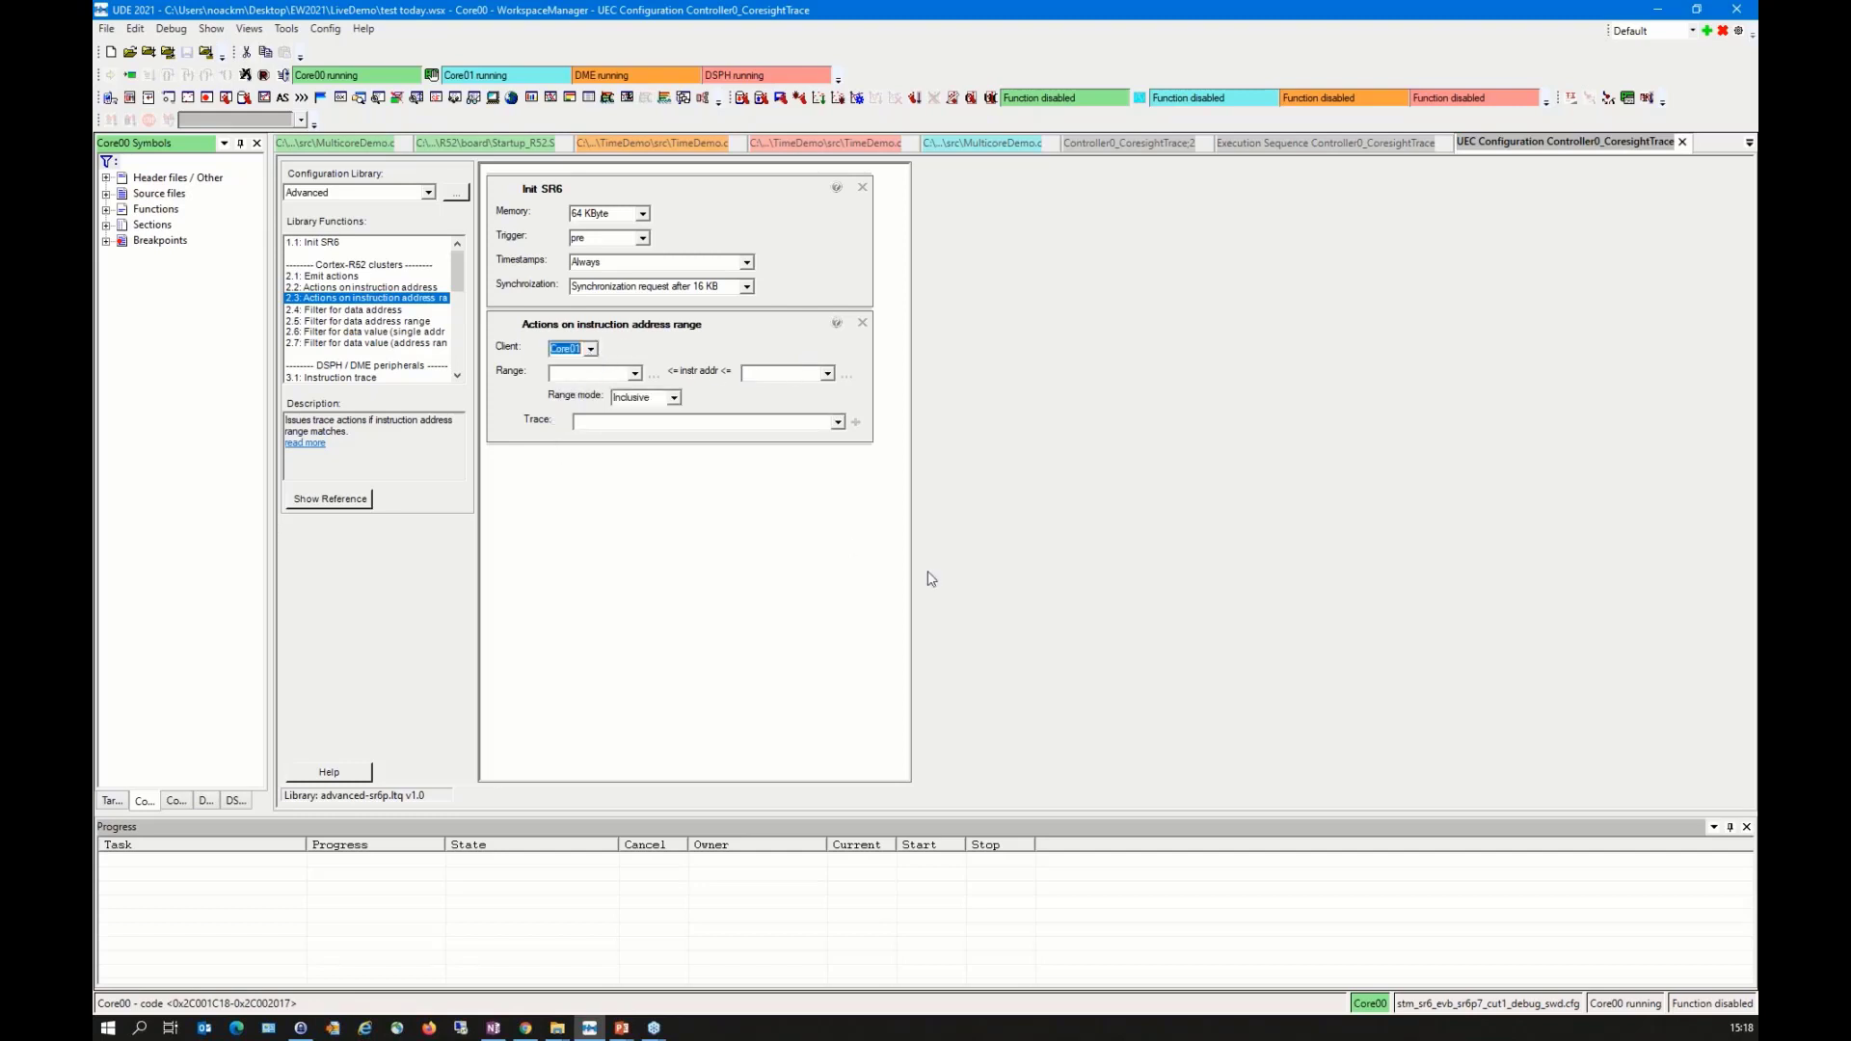
Step: Set the start of the Core01 instruction address range to the main_Worker_A function, filtering the code labels by "main"
left_click(654, 377)
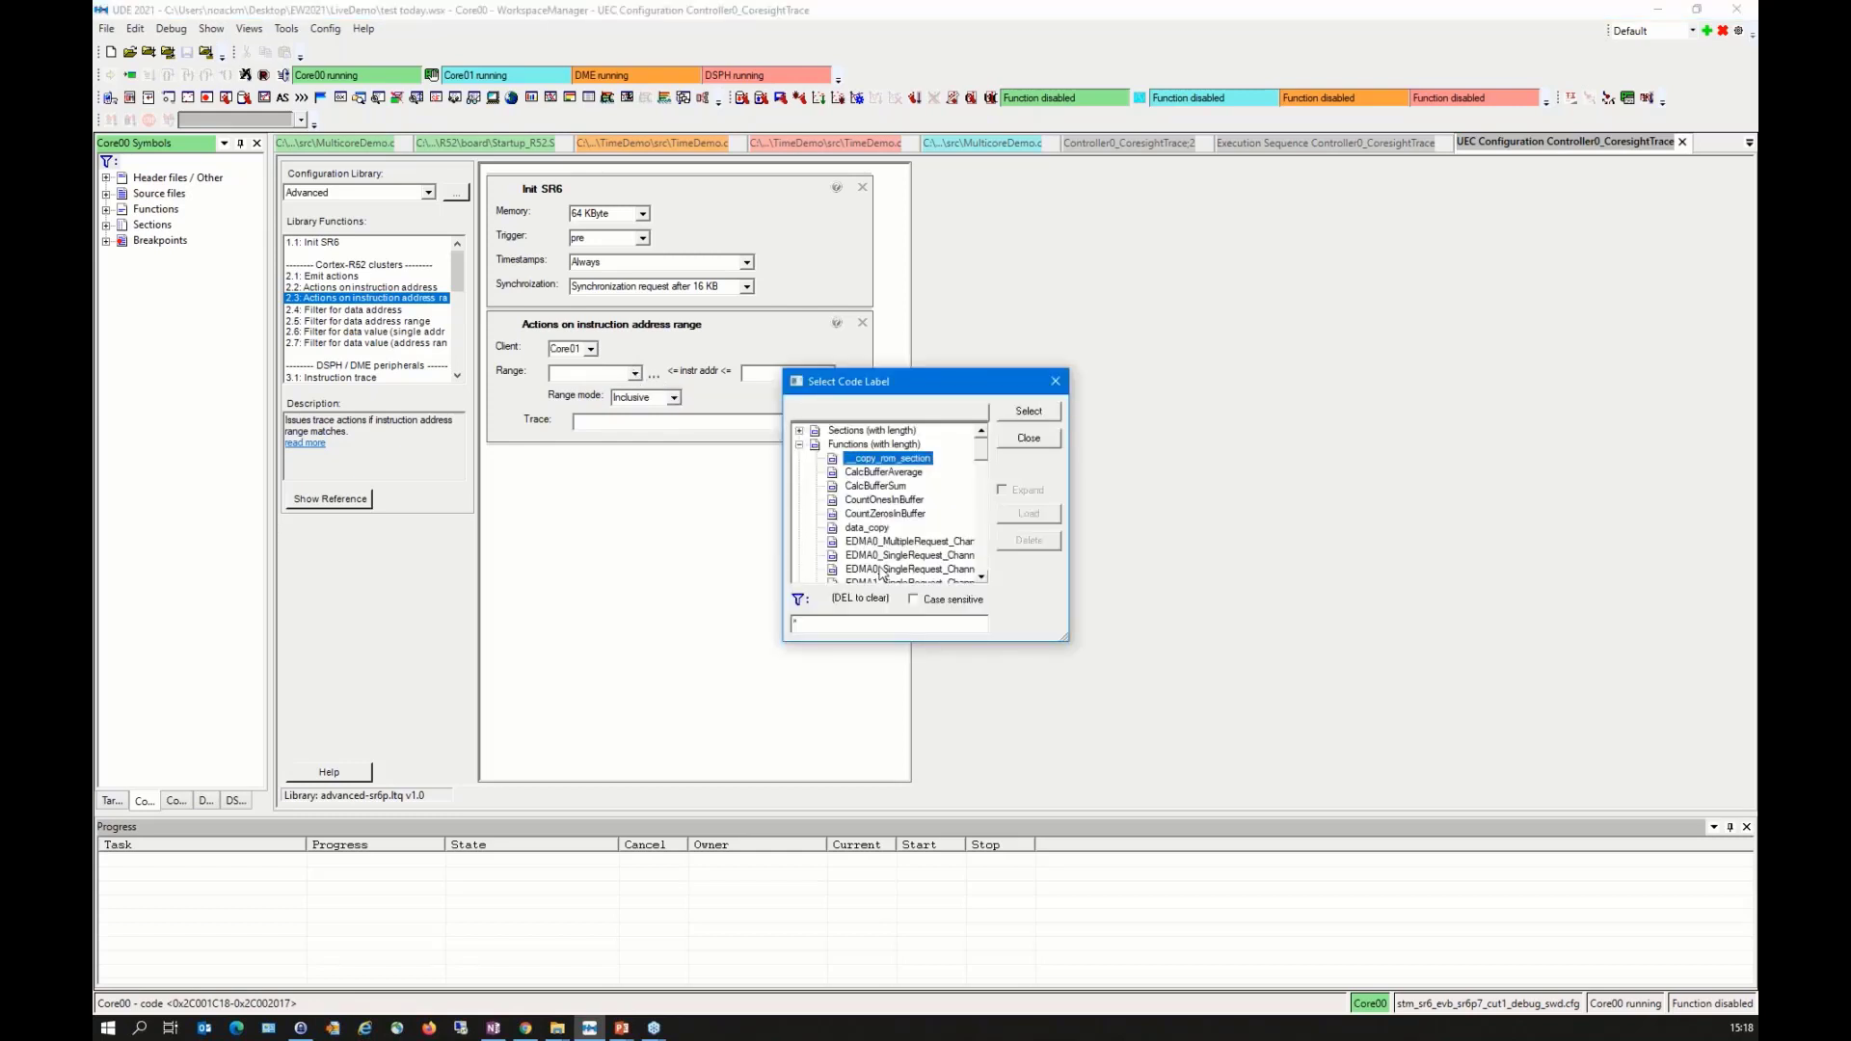
type("main")
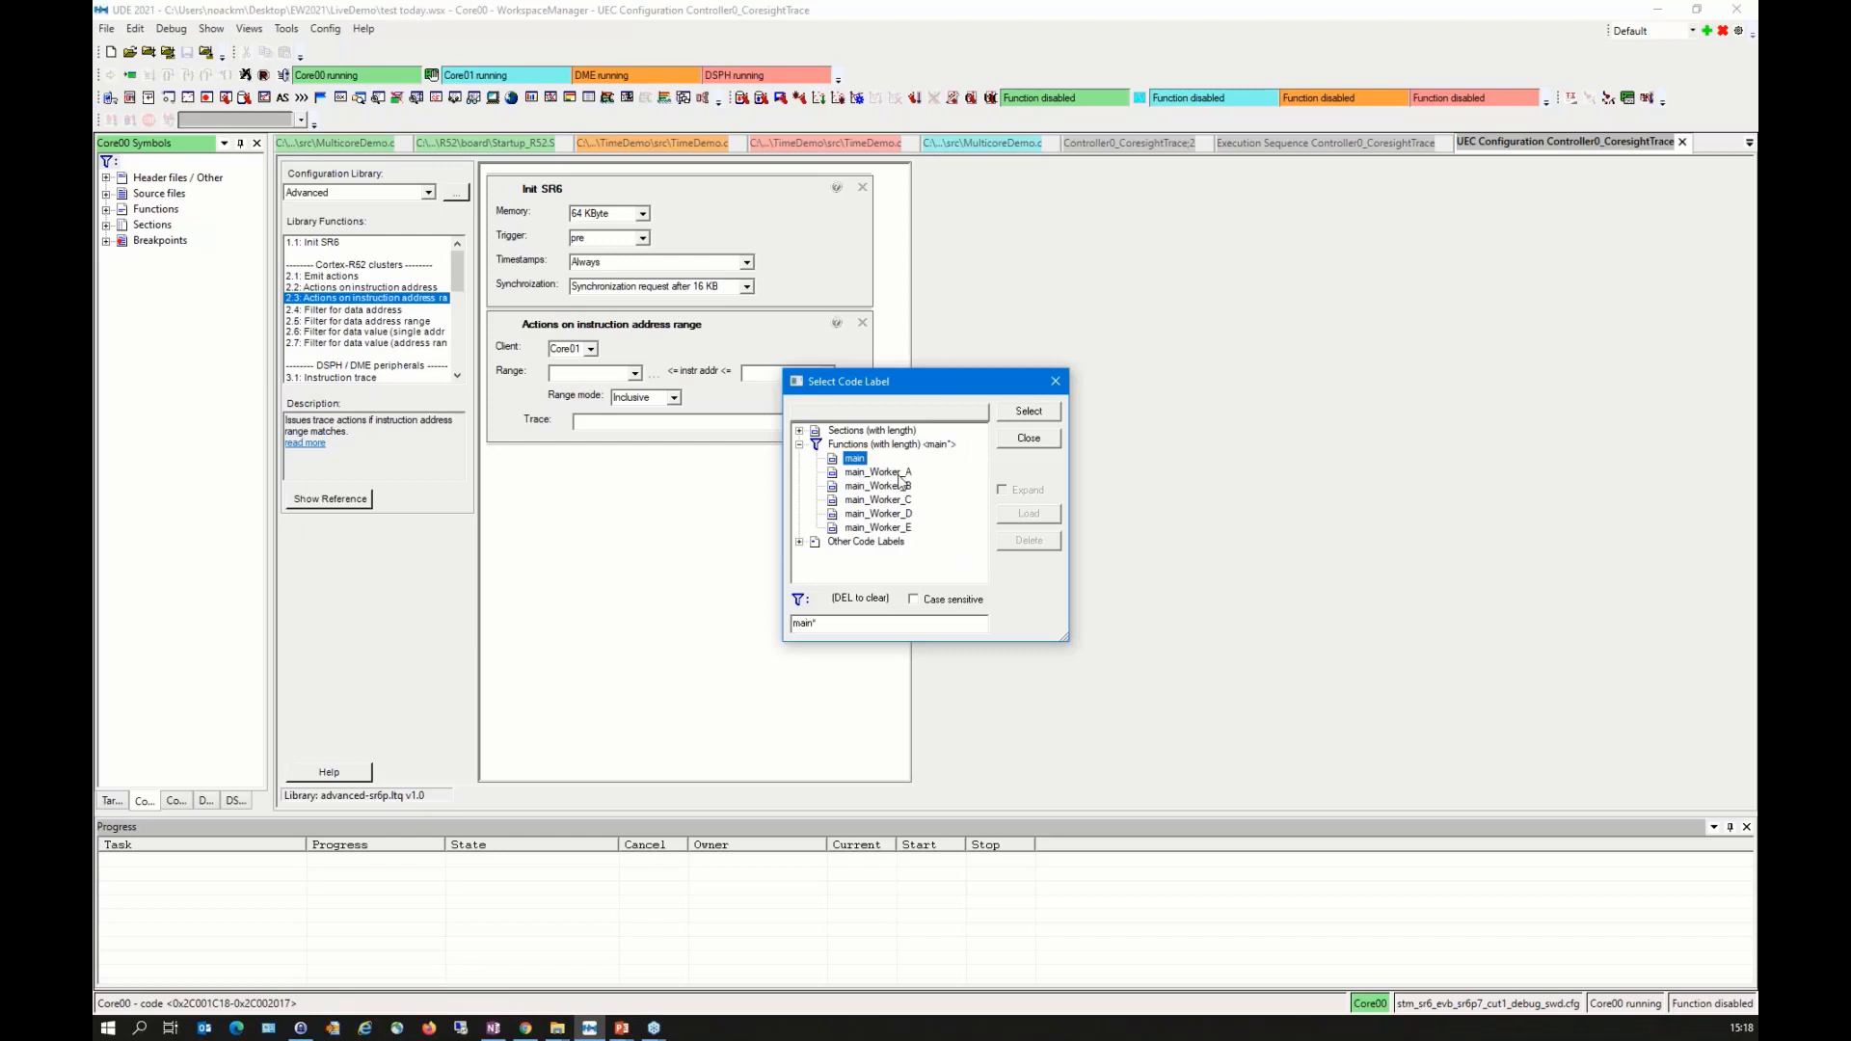
left_click(879, 500)
left_click(889, 473)
left_click(1037, 417)
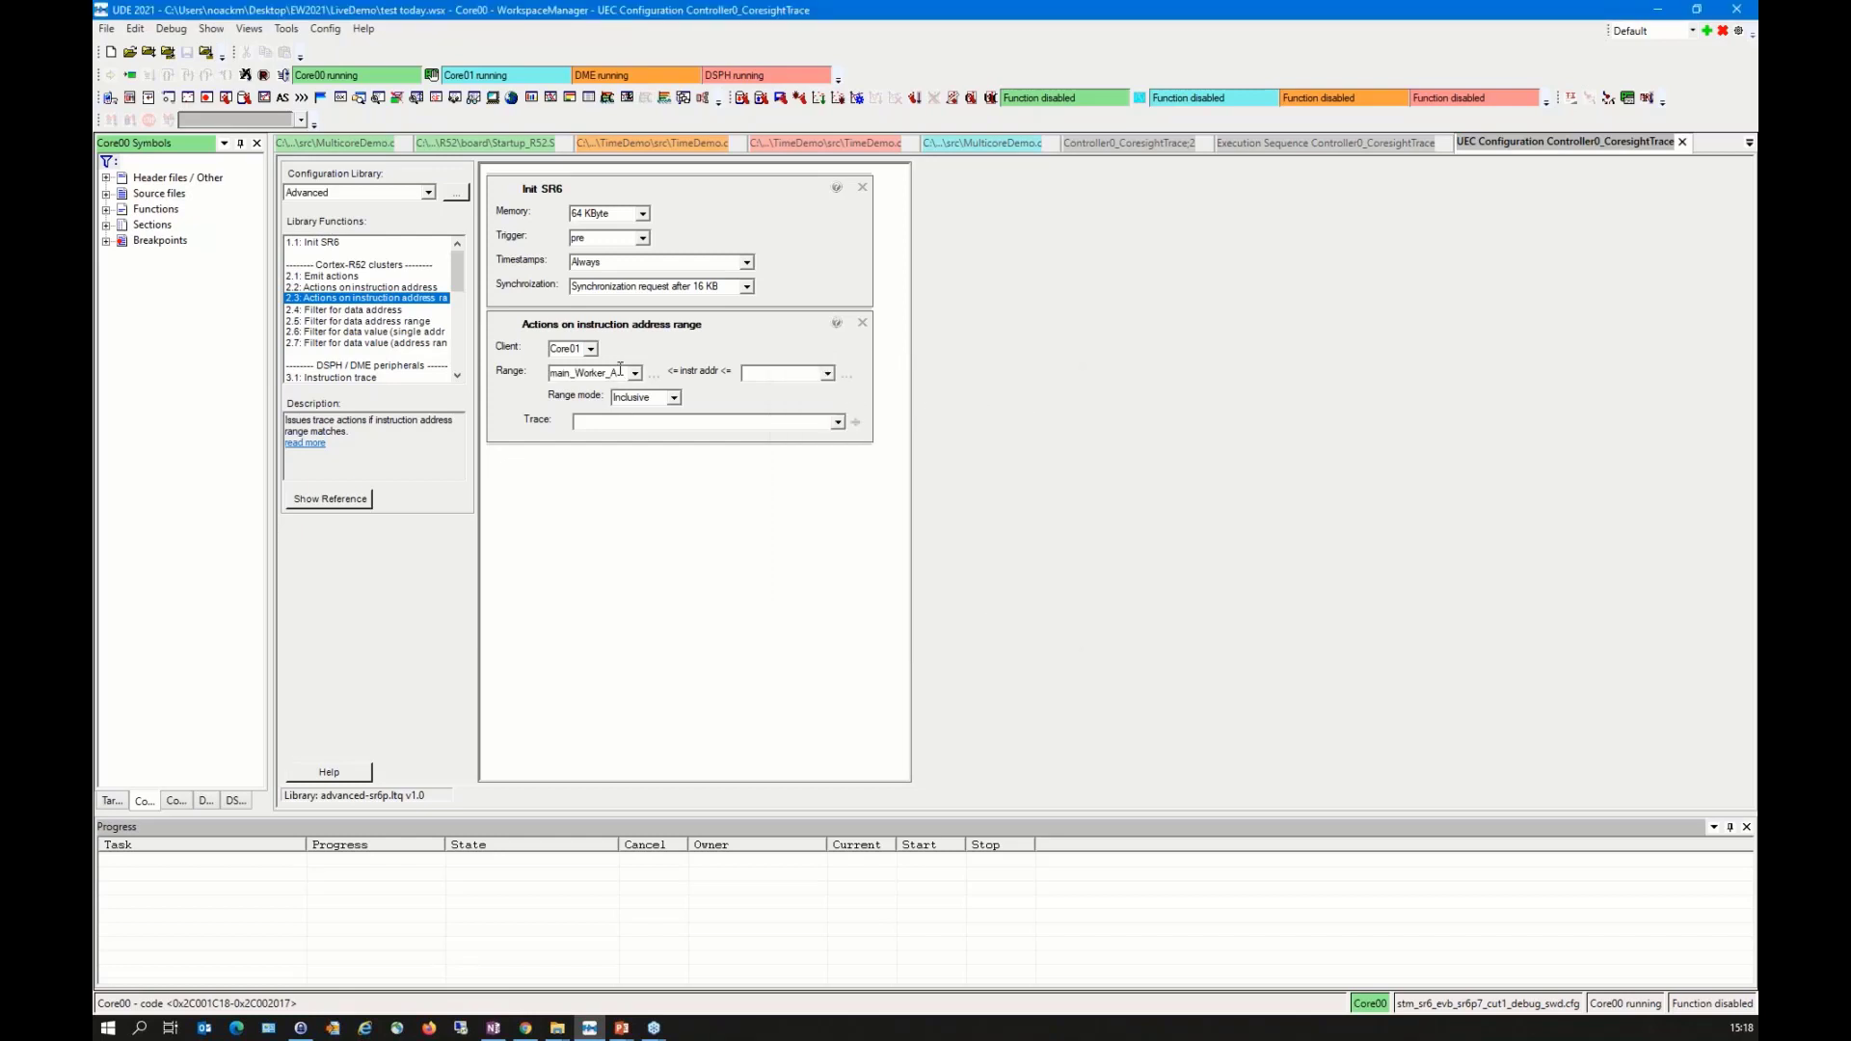
Step: Set the address range's end to the end of main_Worker_A and its trace action to Enable code trace
left_click_drag(620, 369, 520, 375)
key("ctrl+c")
left_click(759, 374)
key("ctrl+v")
left_click(835, 424)
left_click(838, 423)
key("Return")
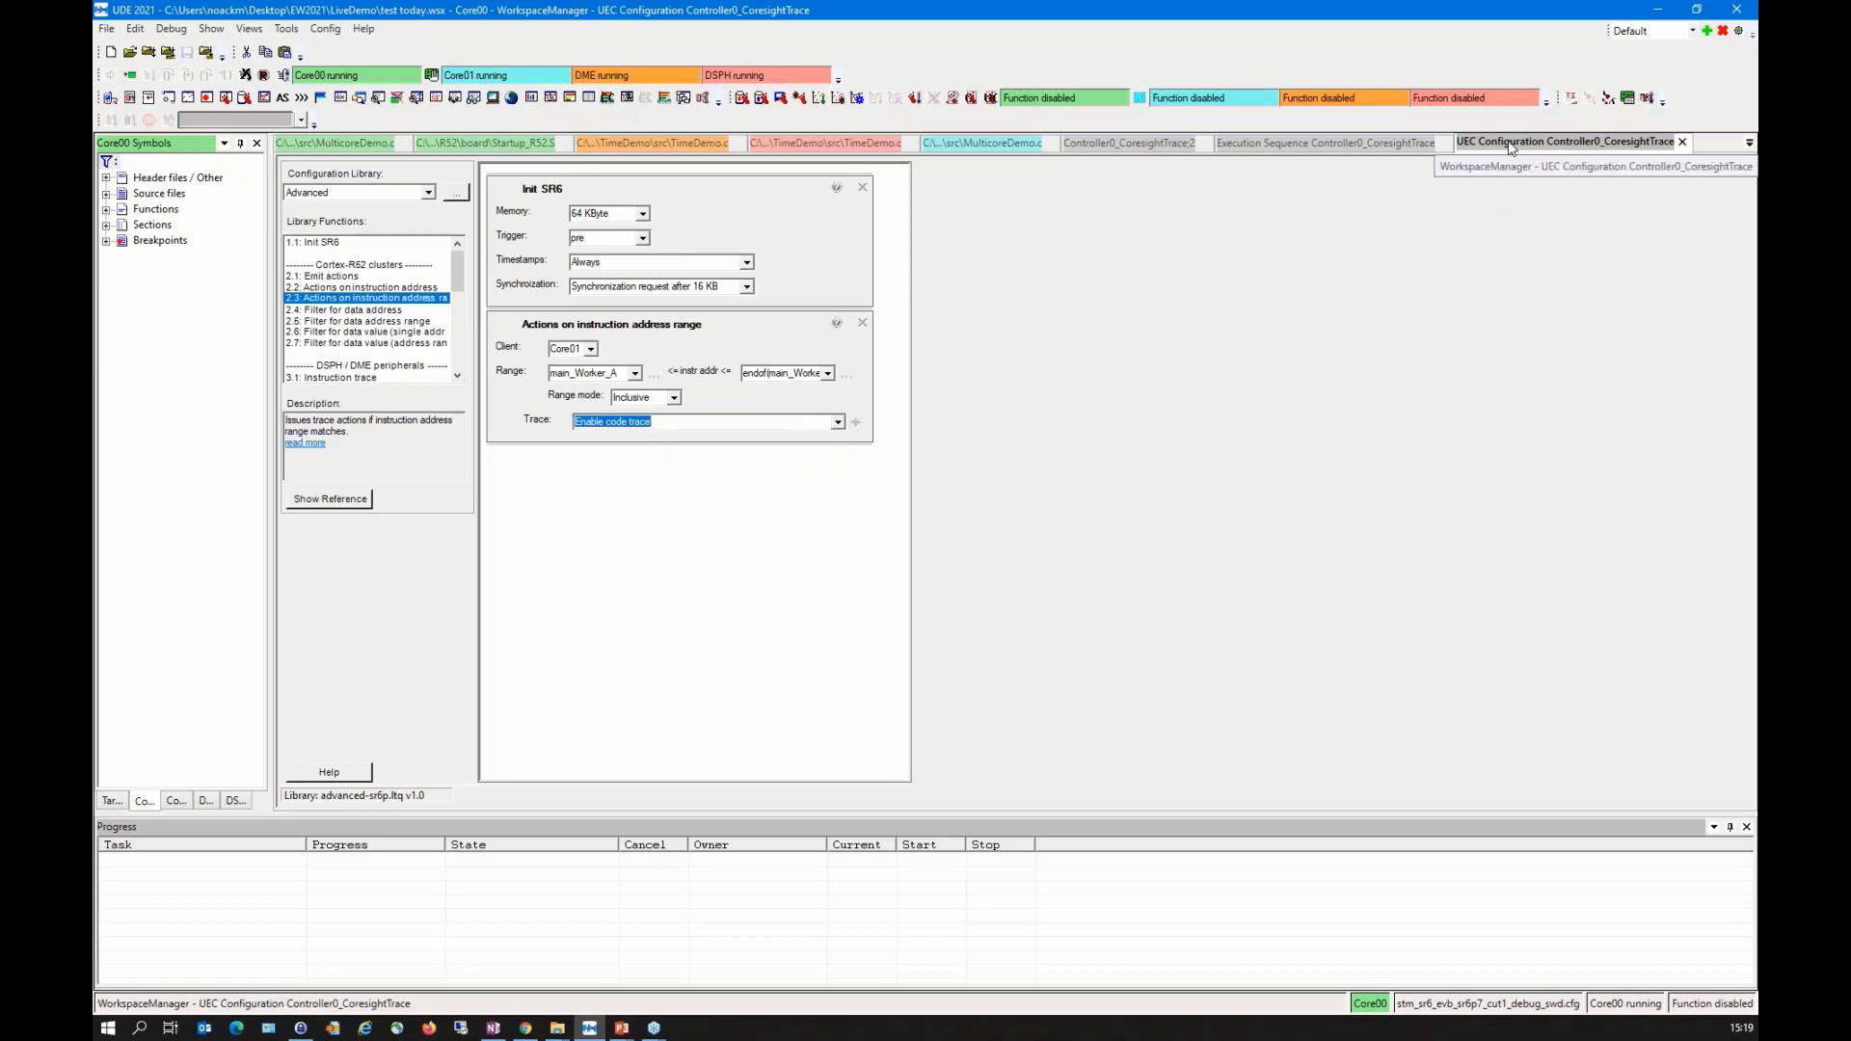
Step: Dock the trace configuration as a narrow pane beside the documents and bring up the Controller0_CoresightTrace:2 window
left_click_drag(1511, 145, 1040, 471)
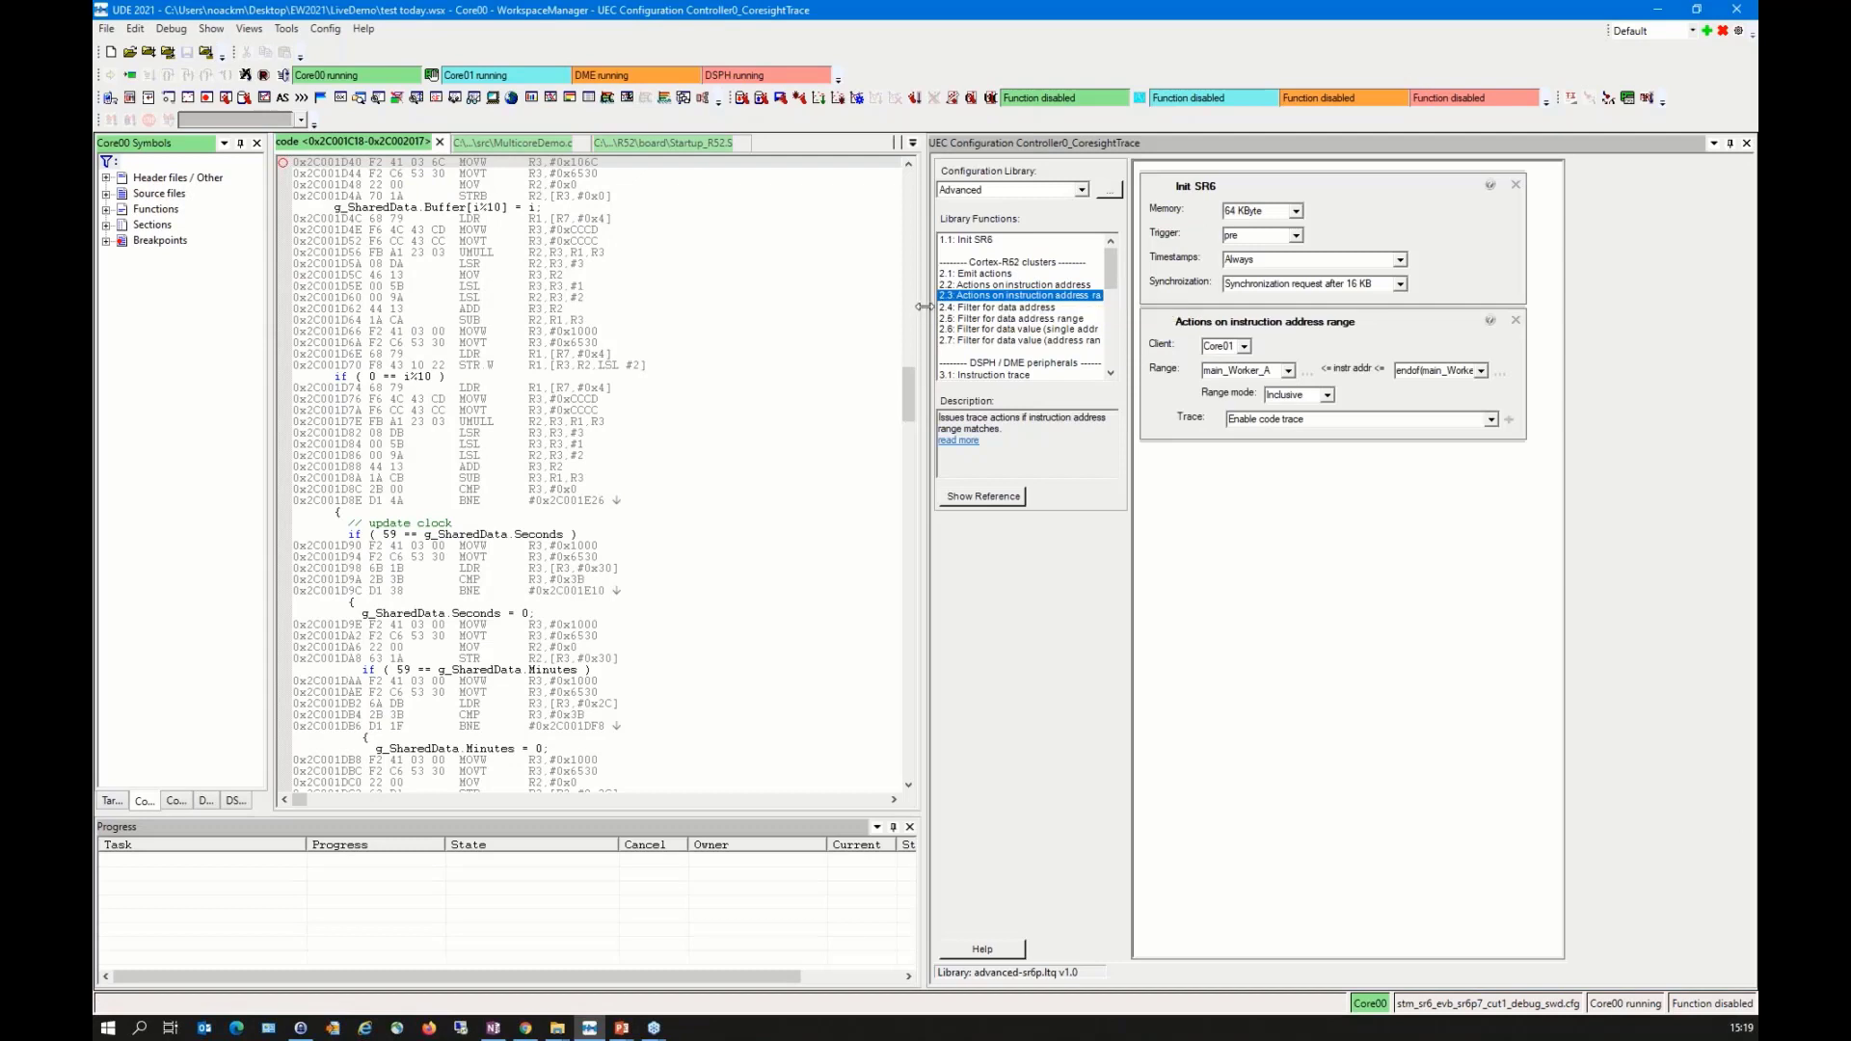
left_click_drag(931, 307, 1297, 308)
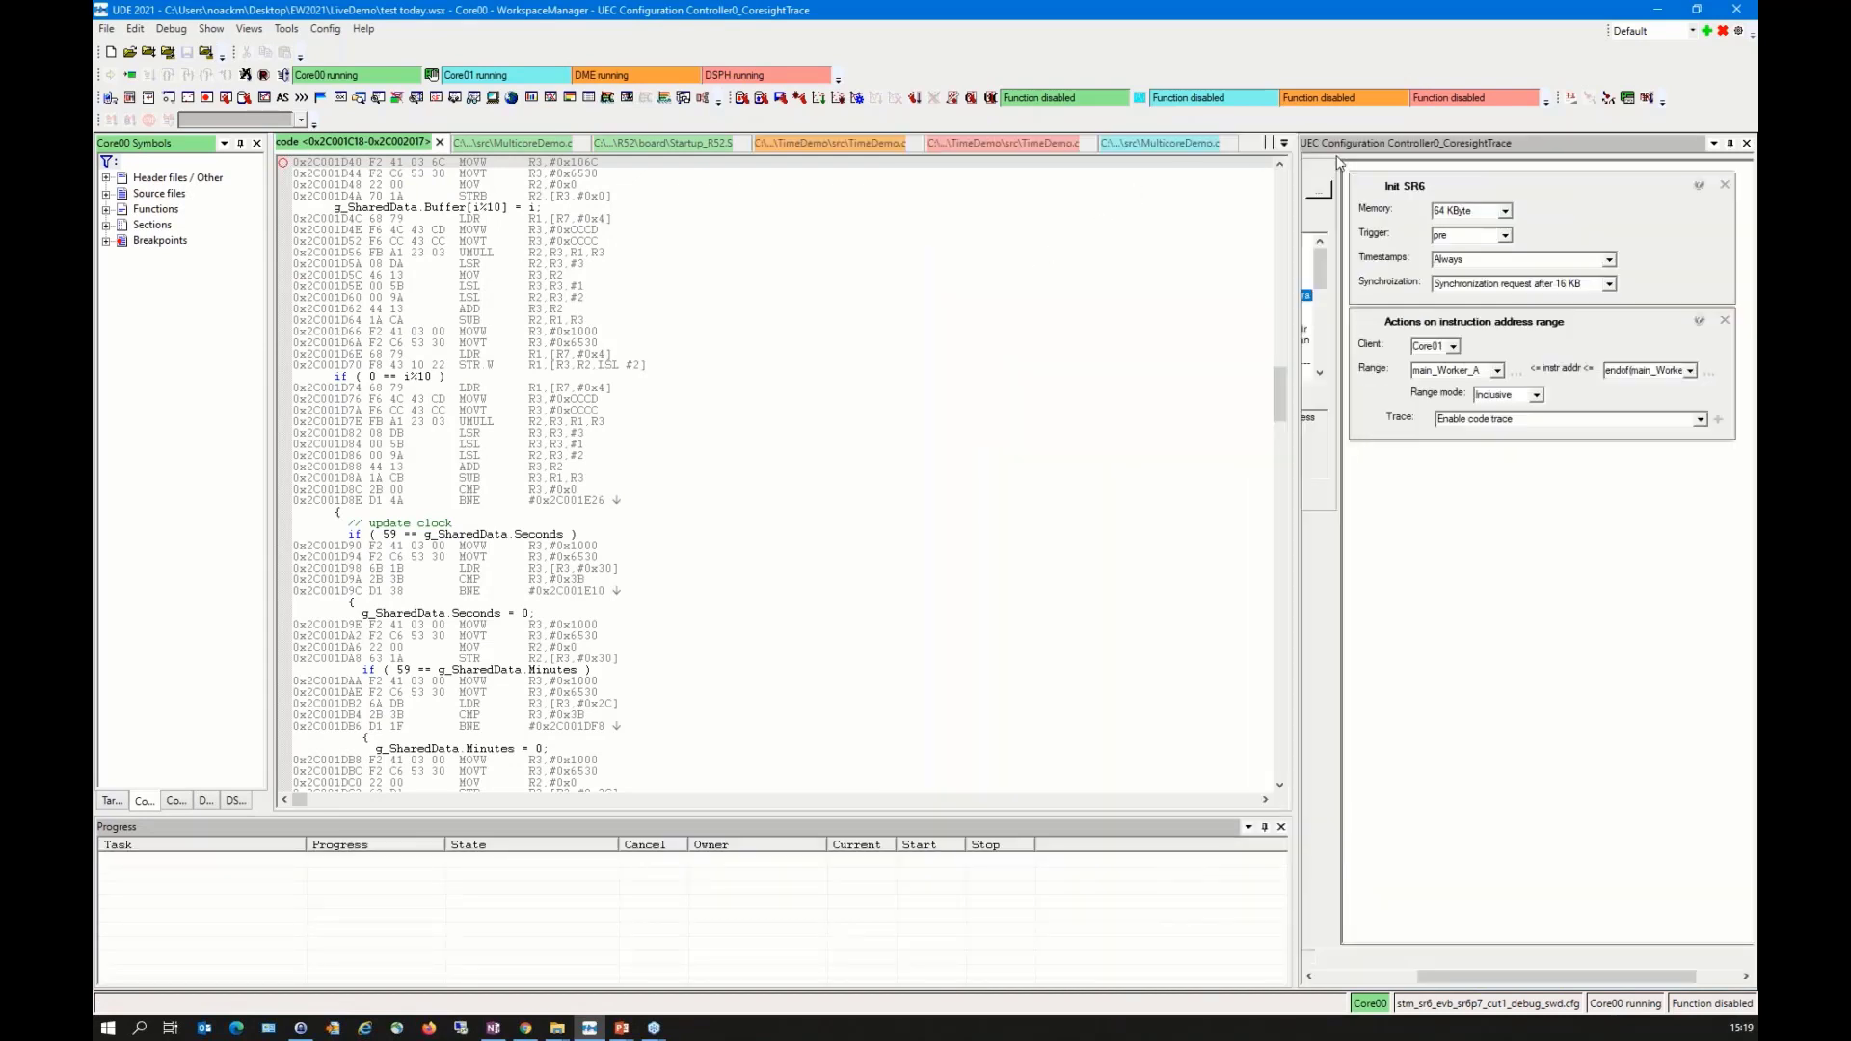
left_click(1283, 144)
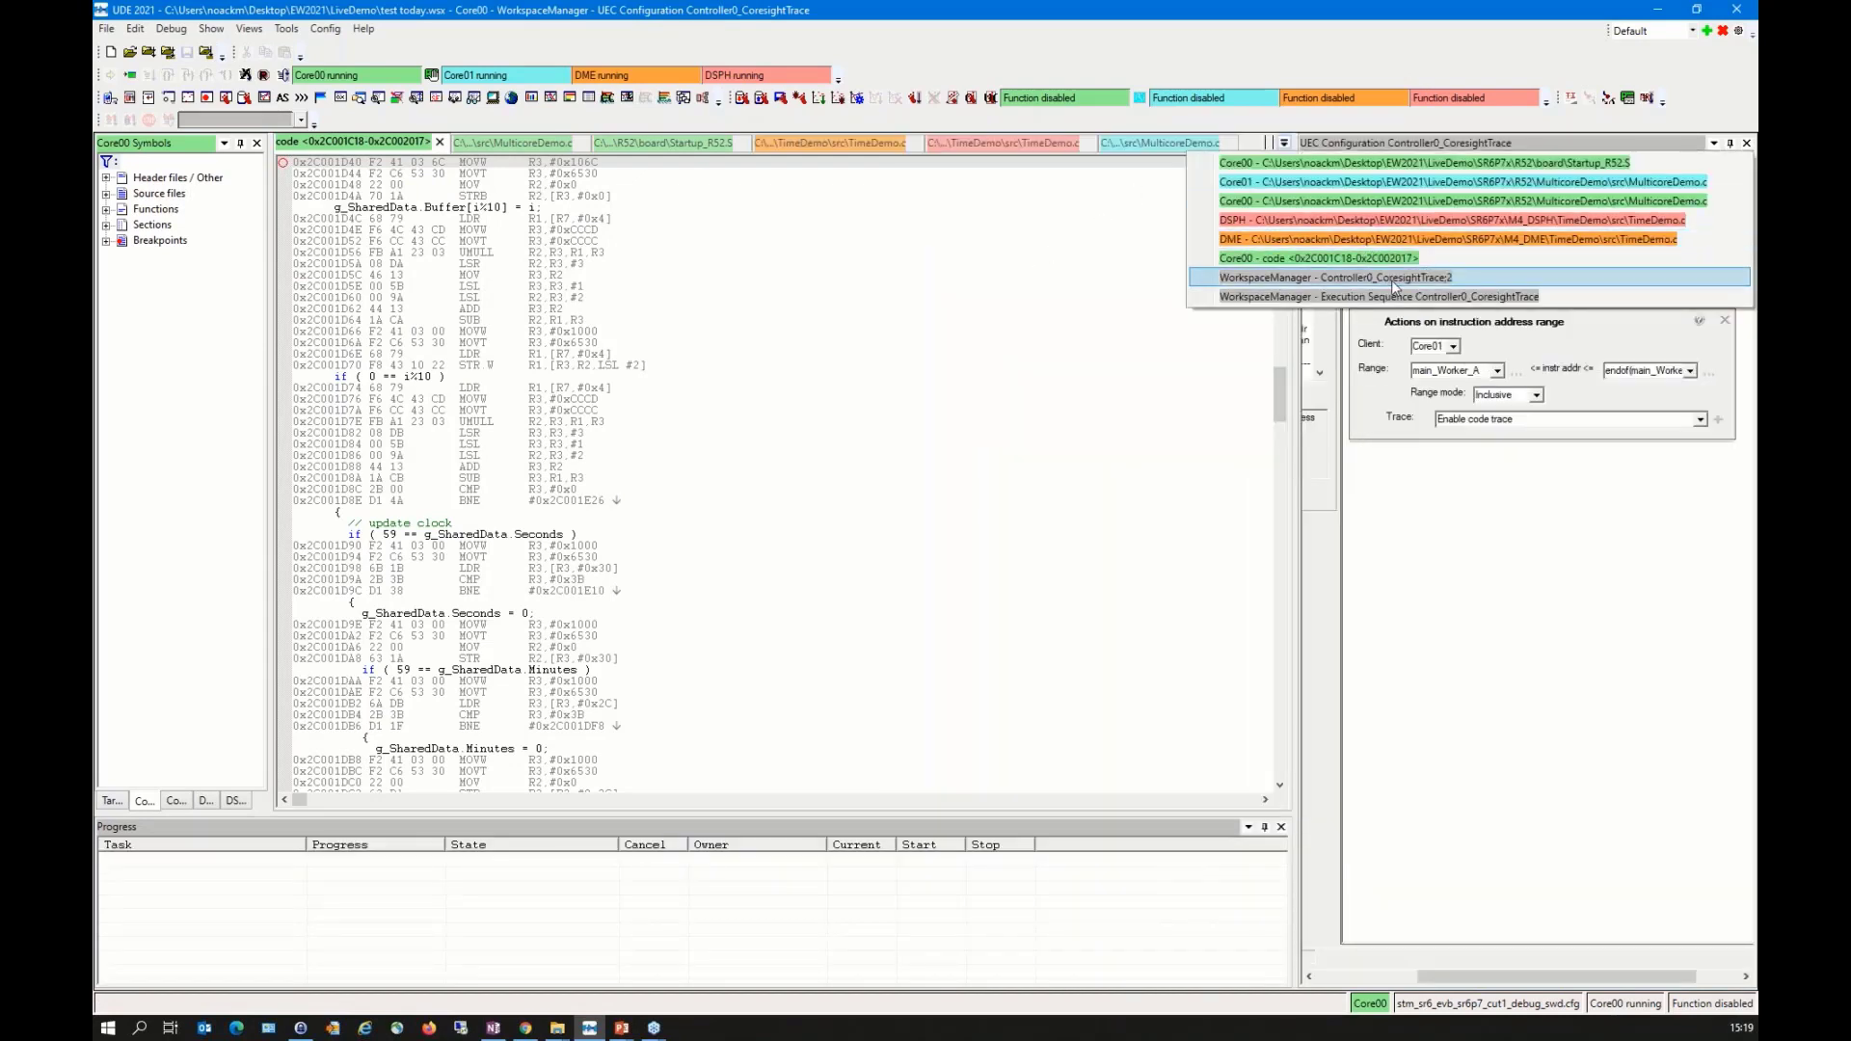
left_click(1393, 278)
Step: Record a new CoreSight trace with the configured address range and stop the recording
right_click(685, 298)
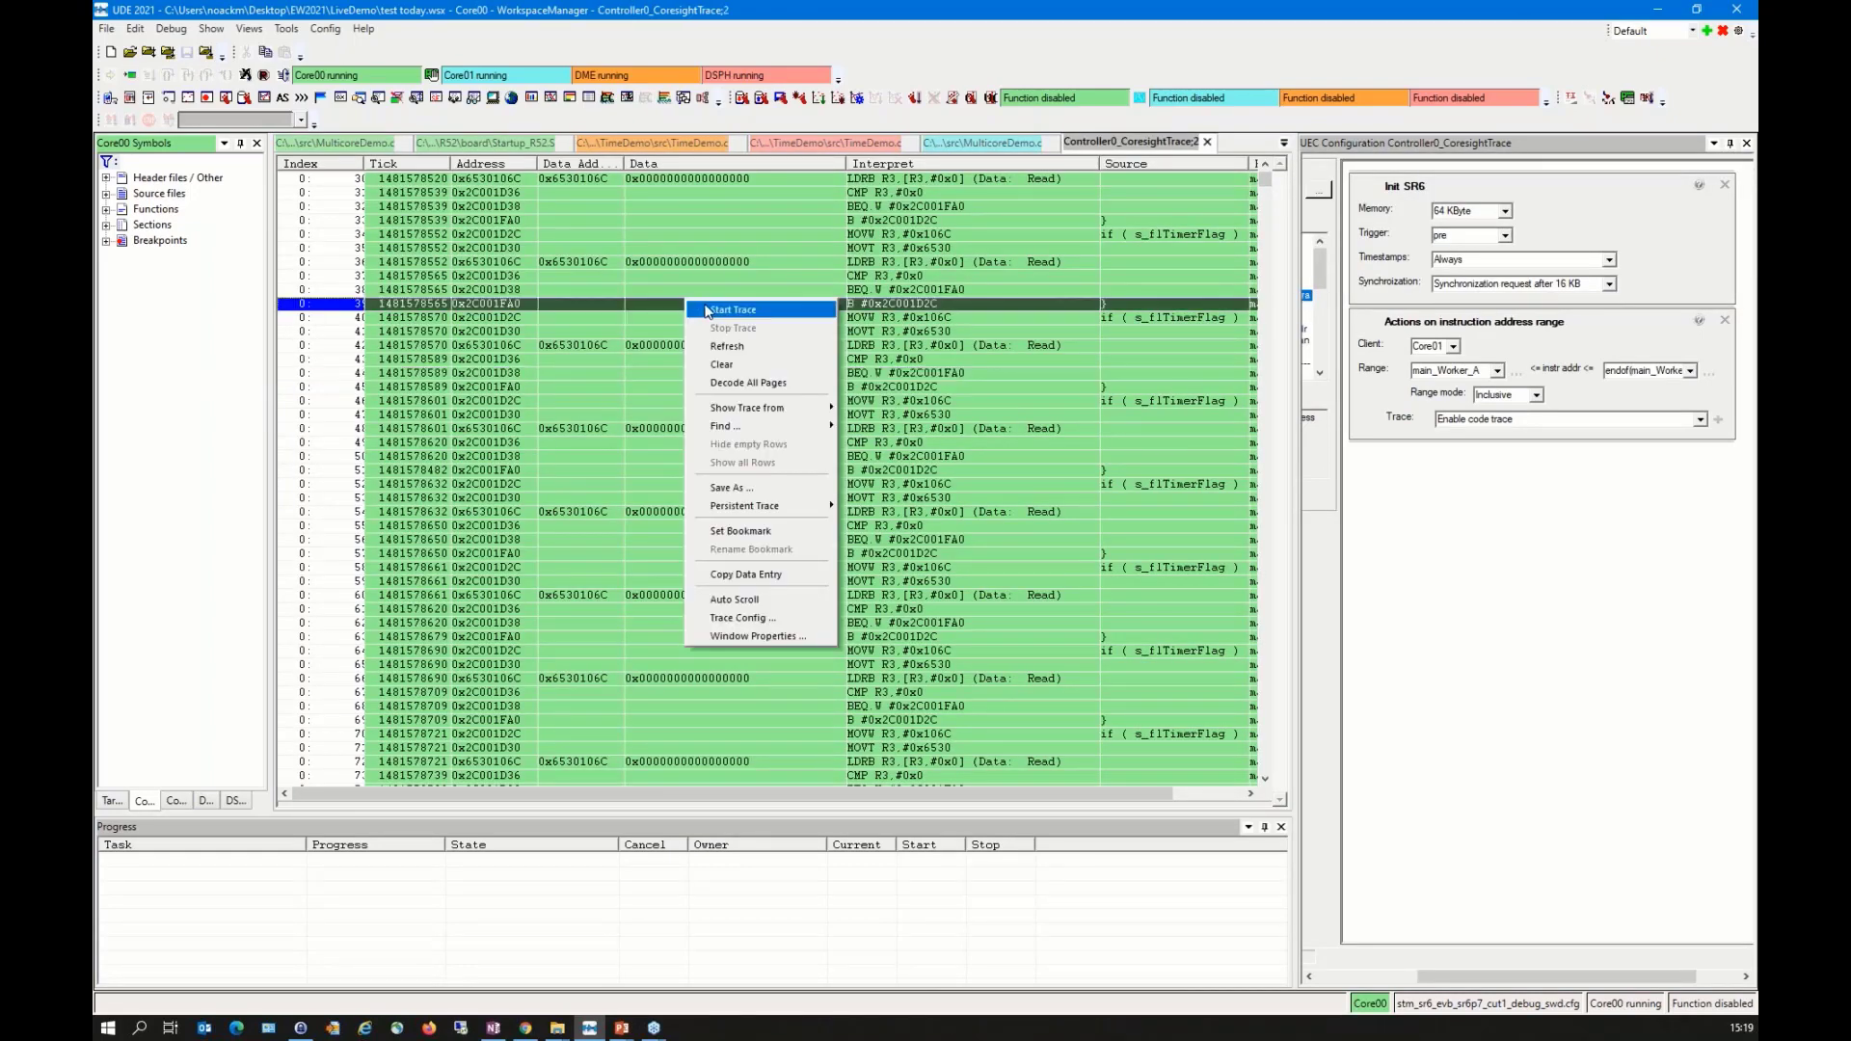
left_click(706, 307)
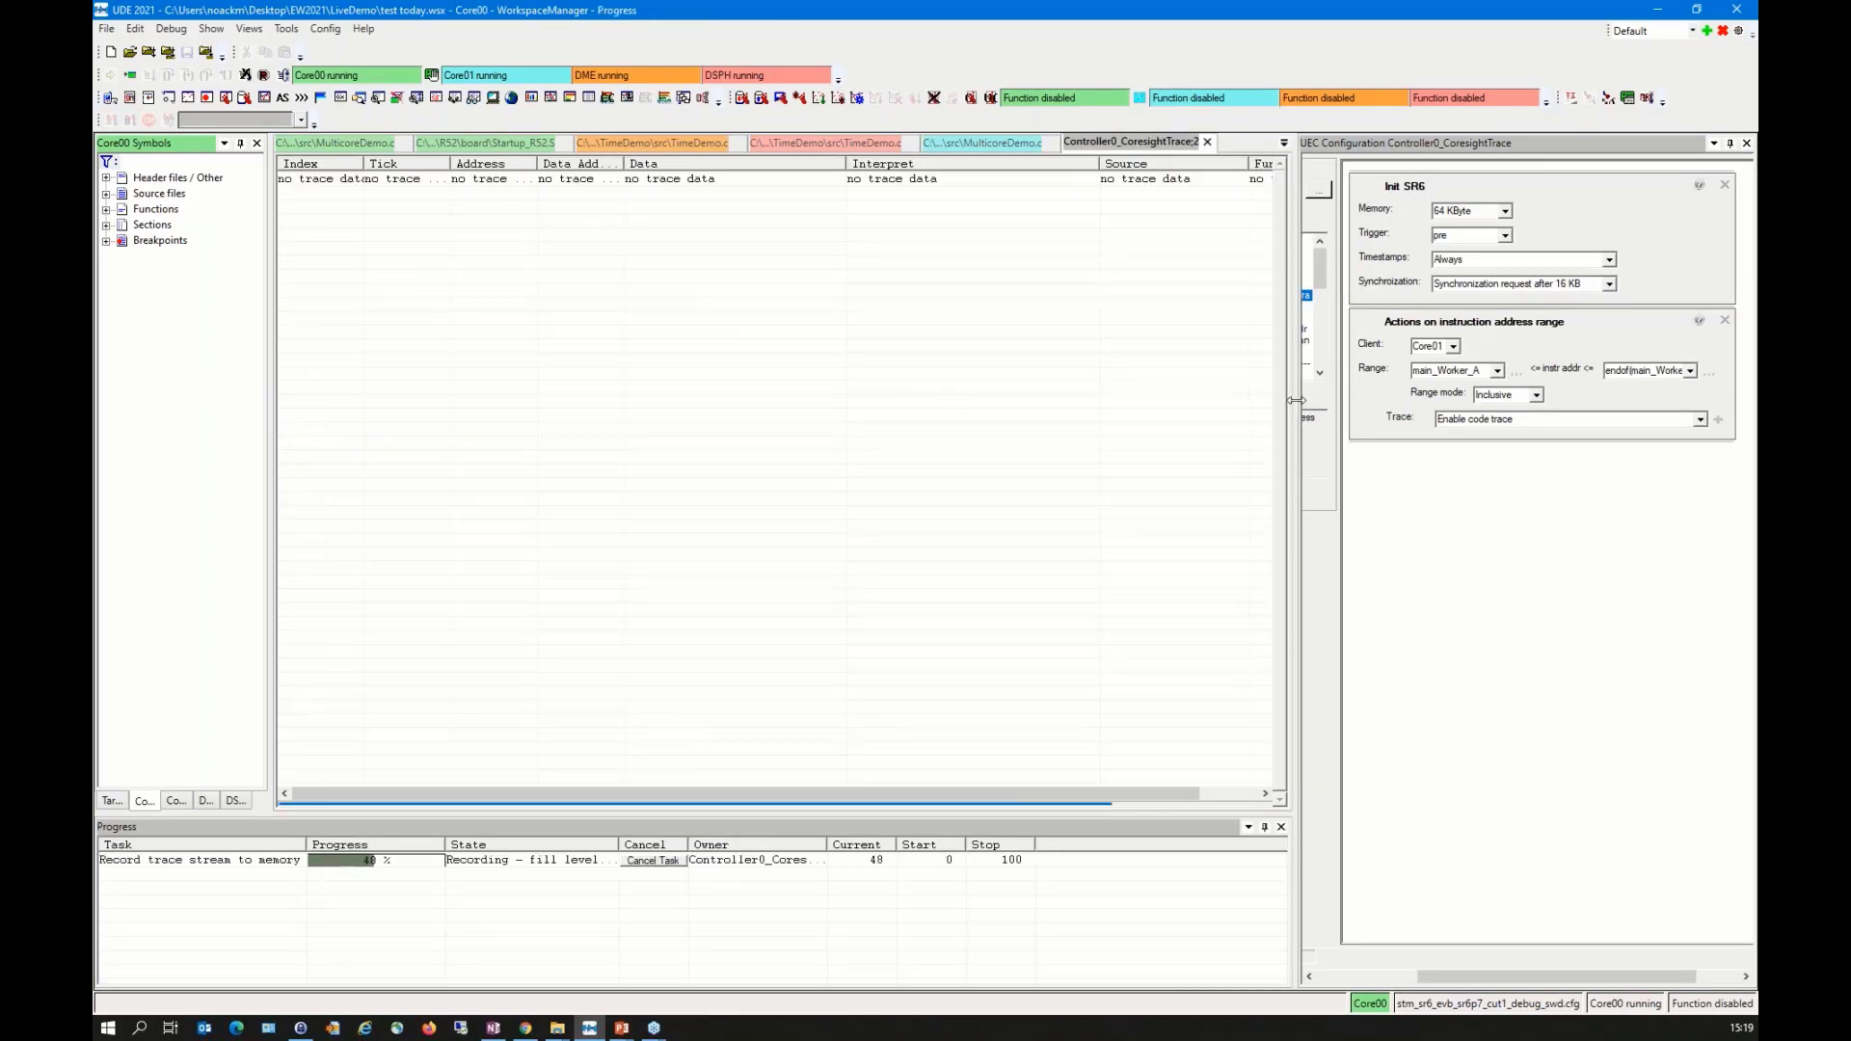
right_click(988, 271)
left_click(1024, 295)
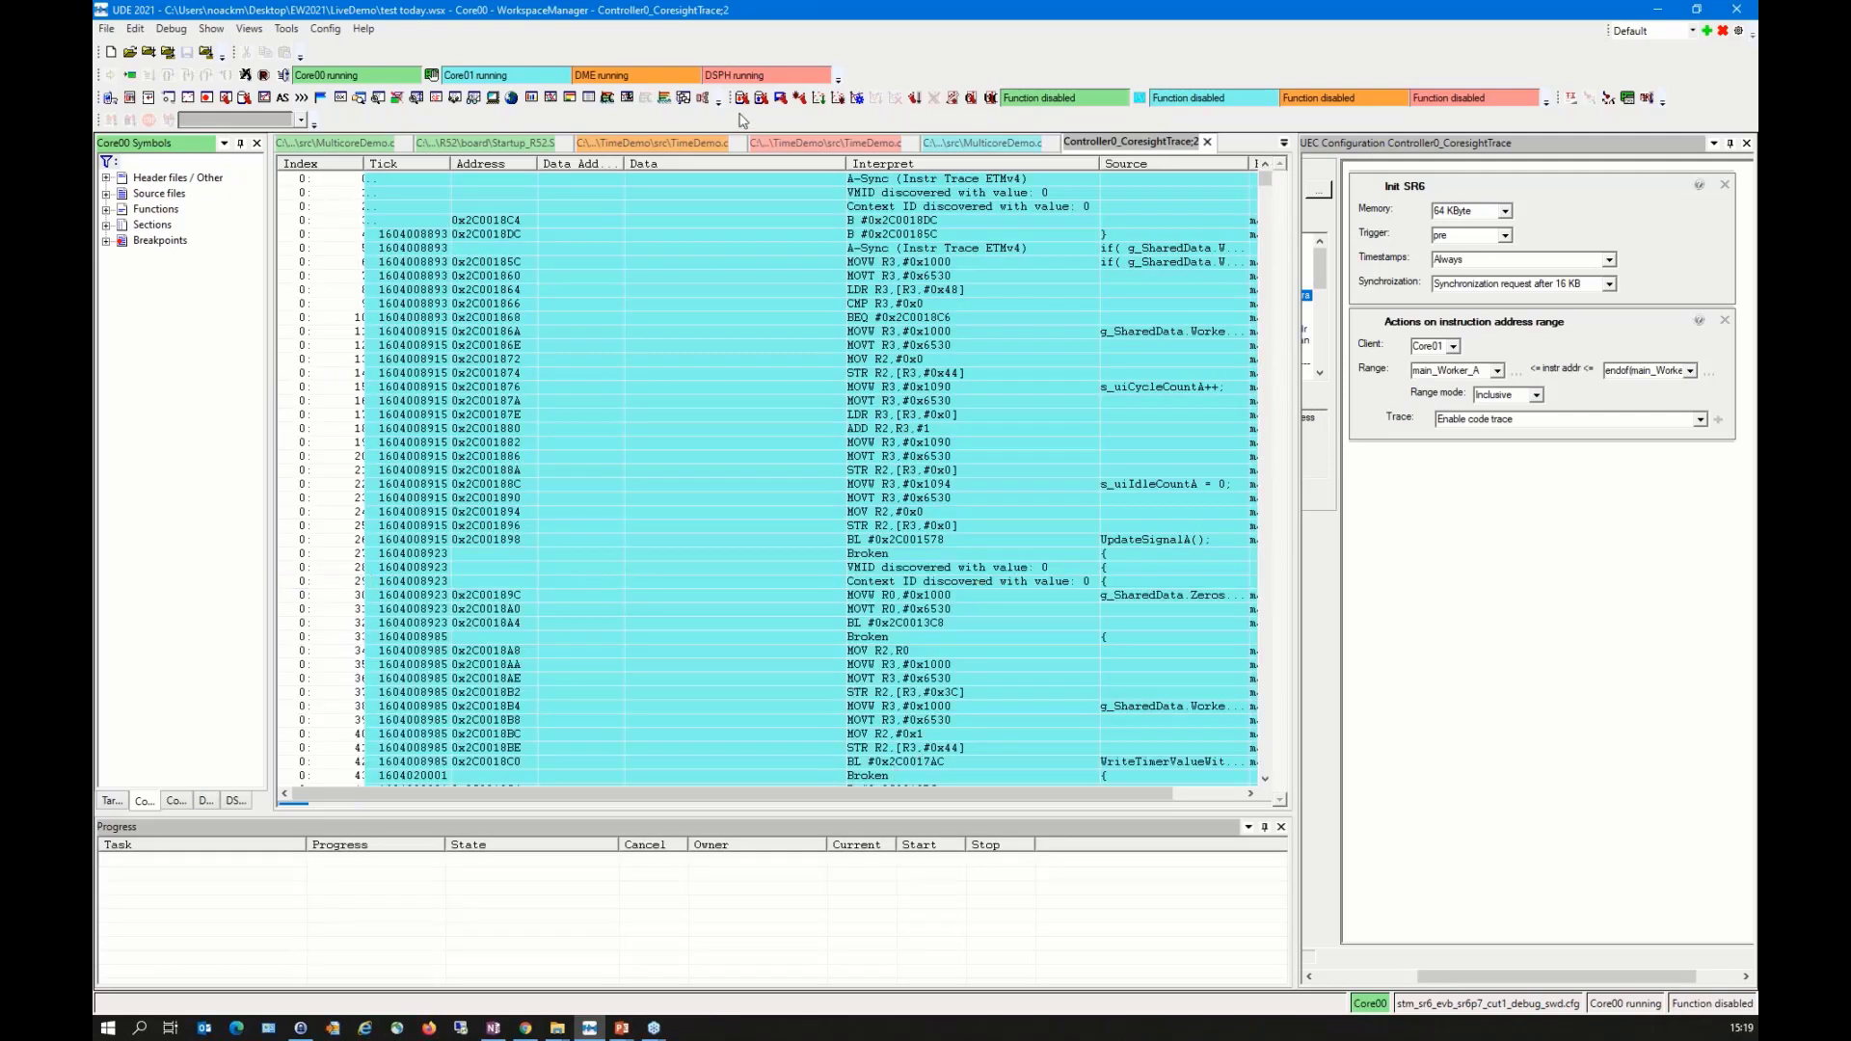
Step: Narrow the trace listing's Data column and fit the Function column to its content to check which functions were recorded
left_click_drag(845, 163, 675, 163)
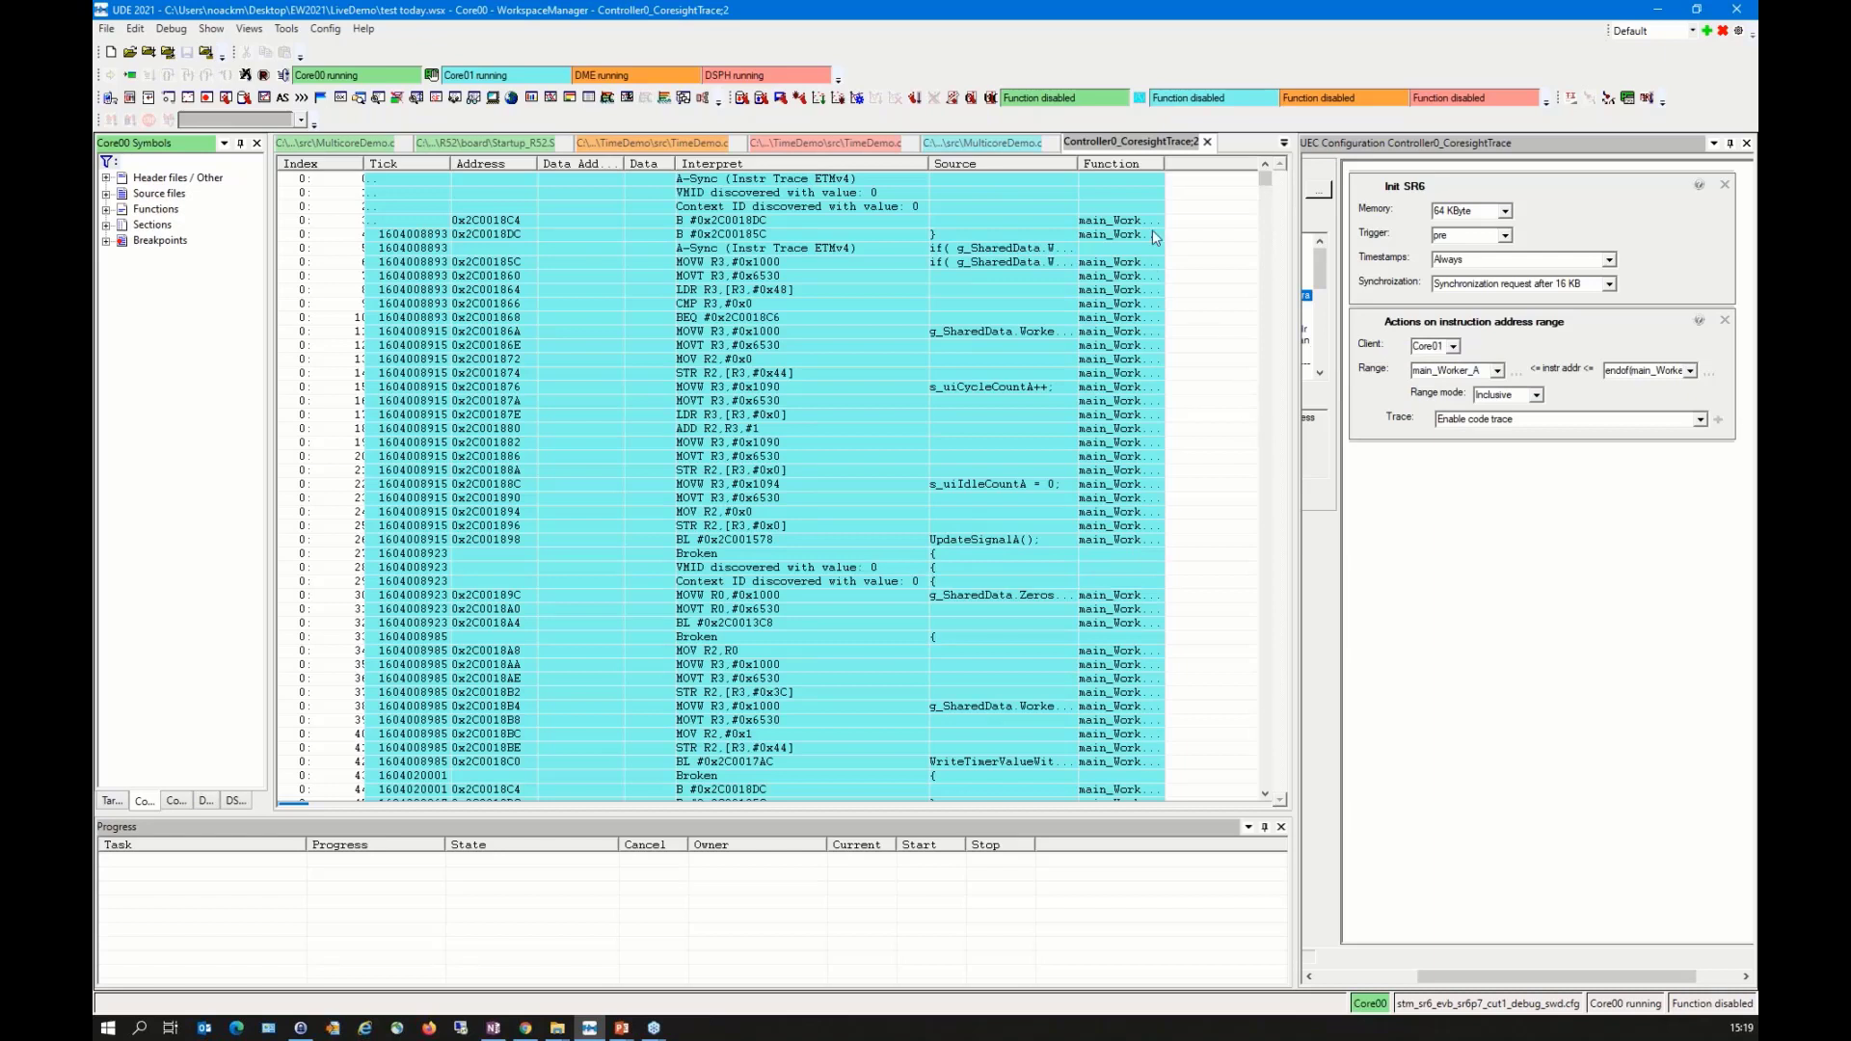
double_click(1164, 163)
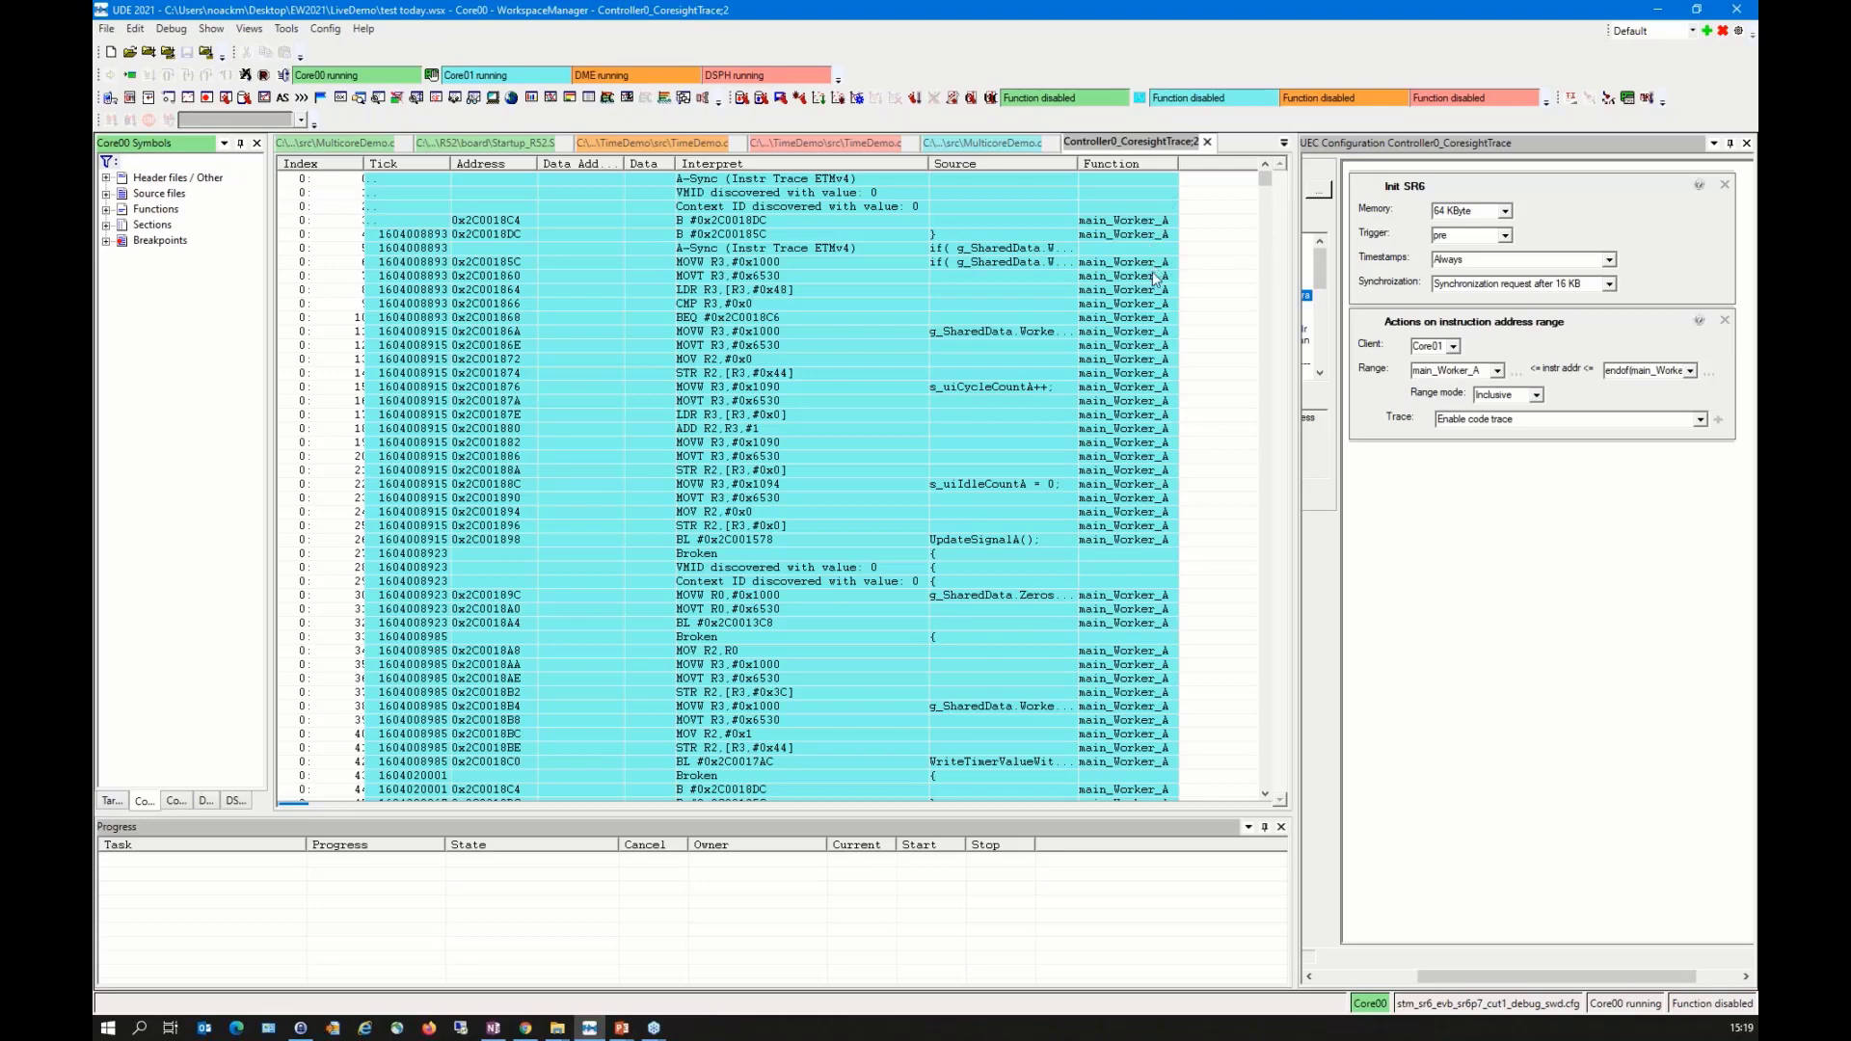
scroll(1147, 338, "down", 20)
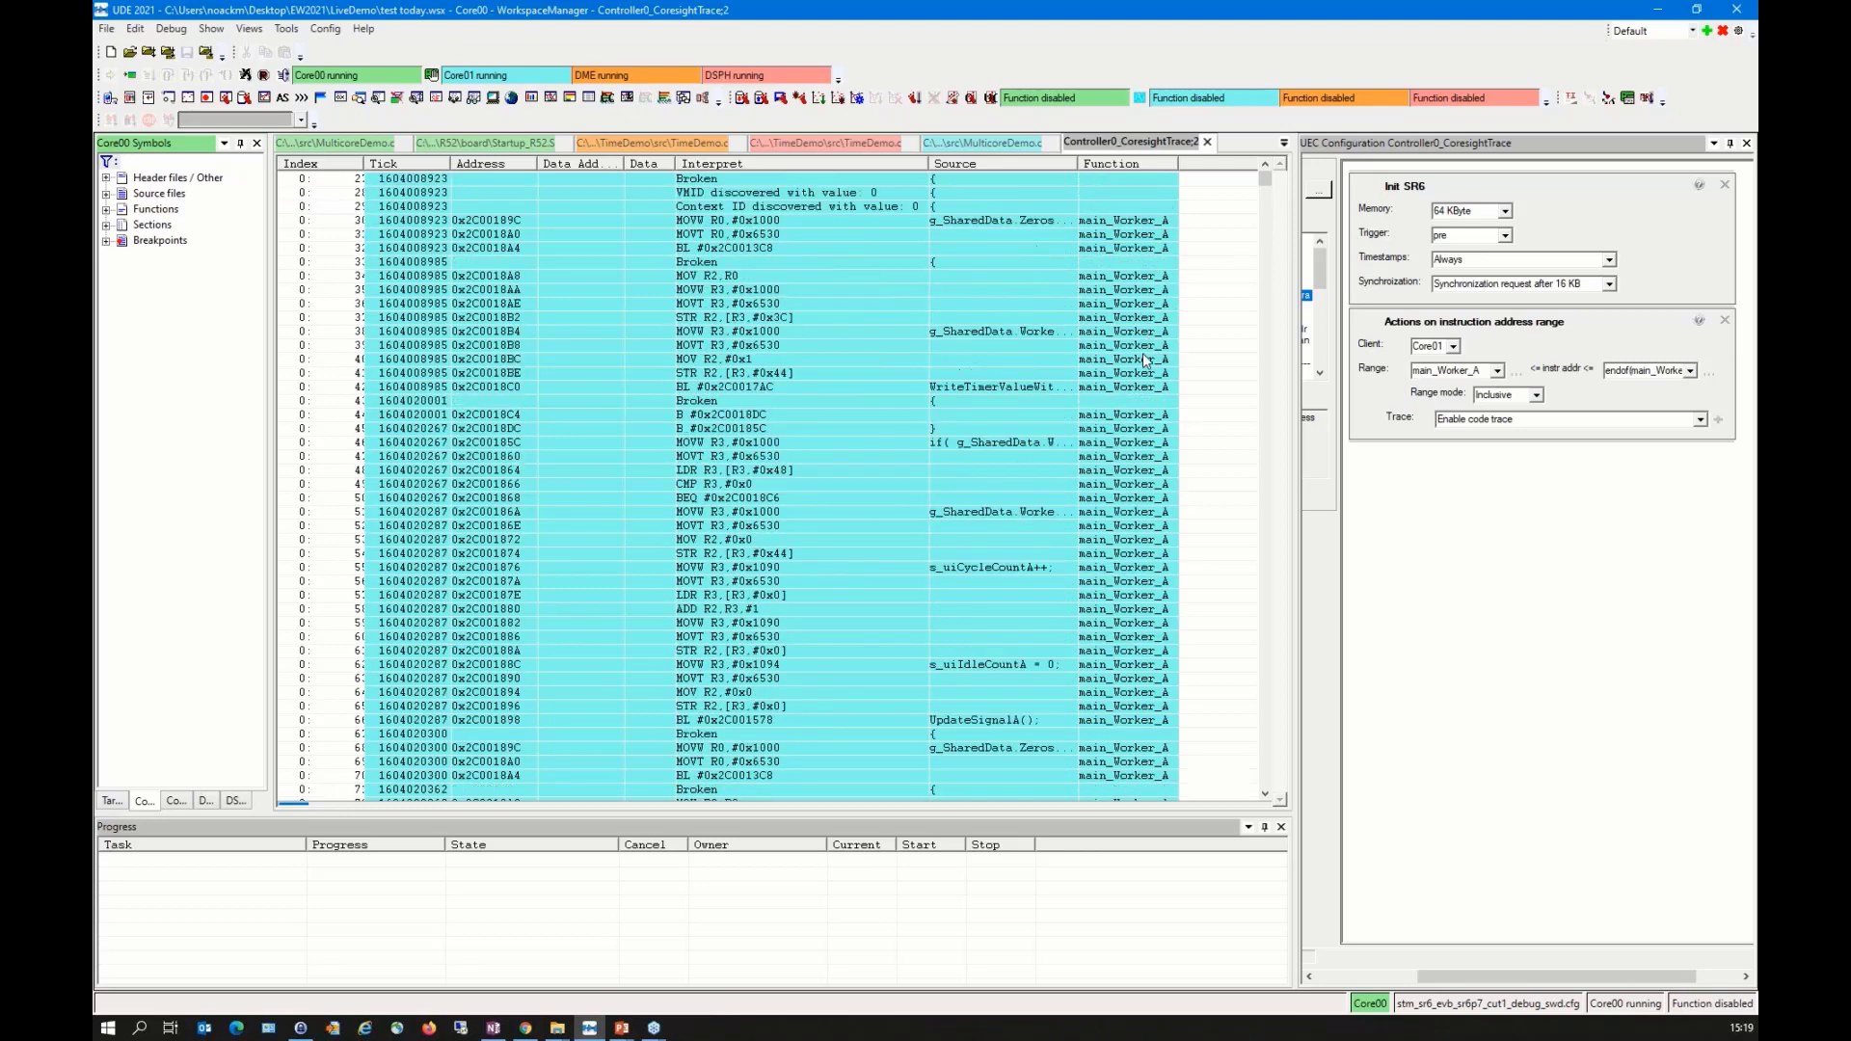
scroll(1135, 361, "down", 6)
mouse_move(1265, 180)
left_mouse_down()
mouse_move(1264, 779)
mouse_move(1222, 357)
mouse_move(1246, 152)
left_mouse_up()
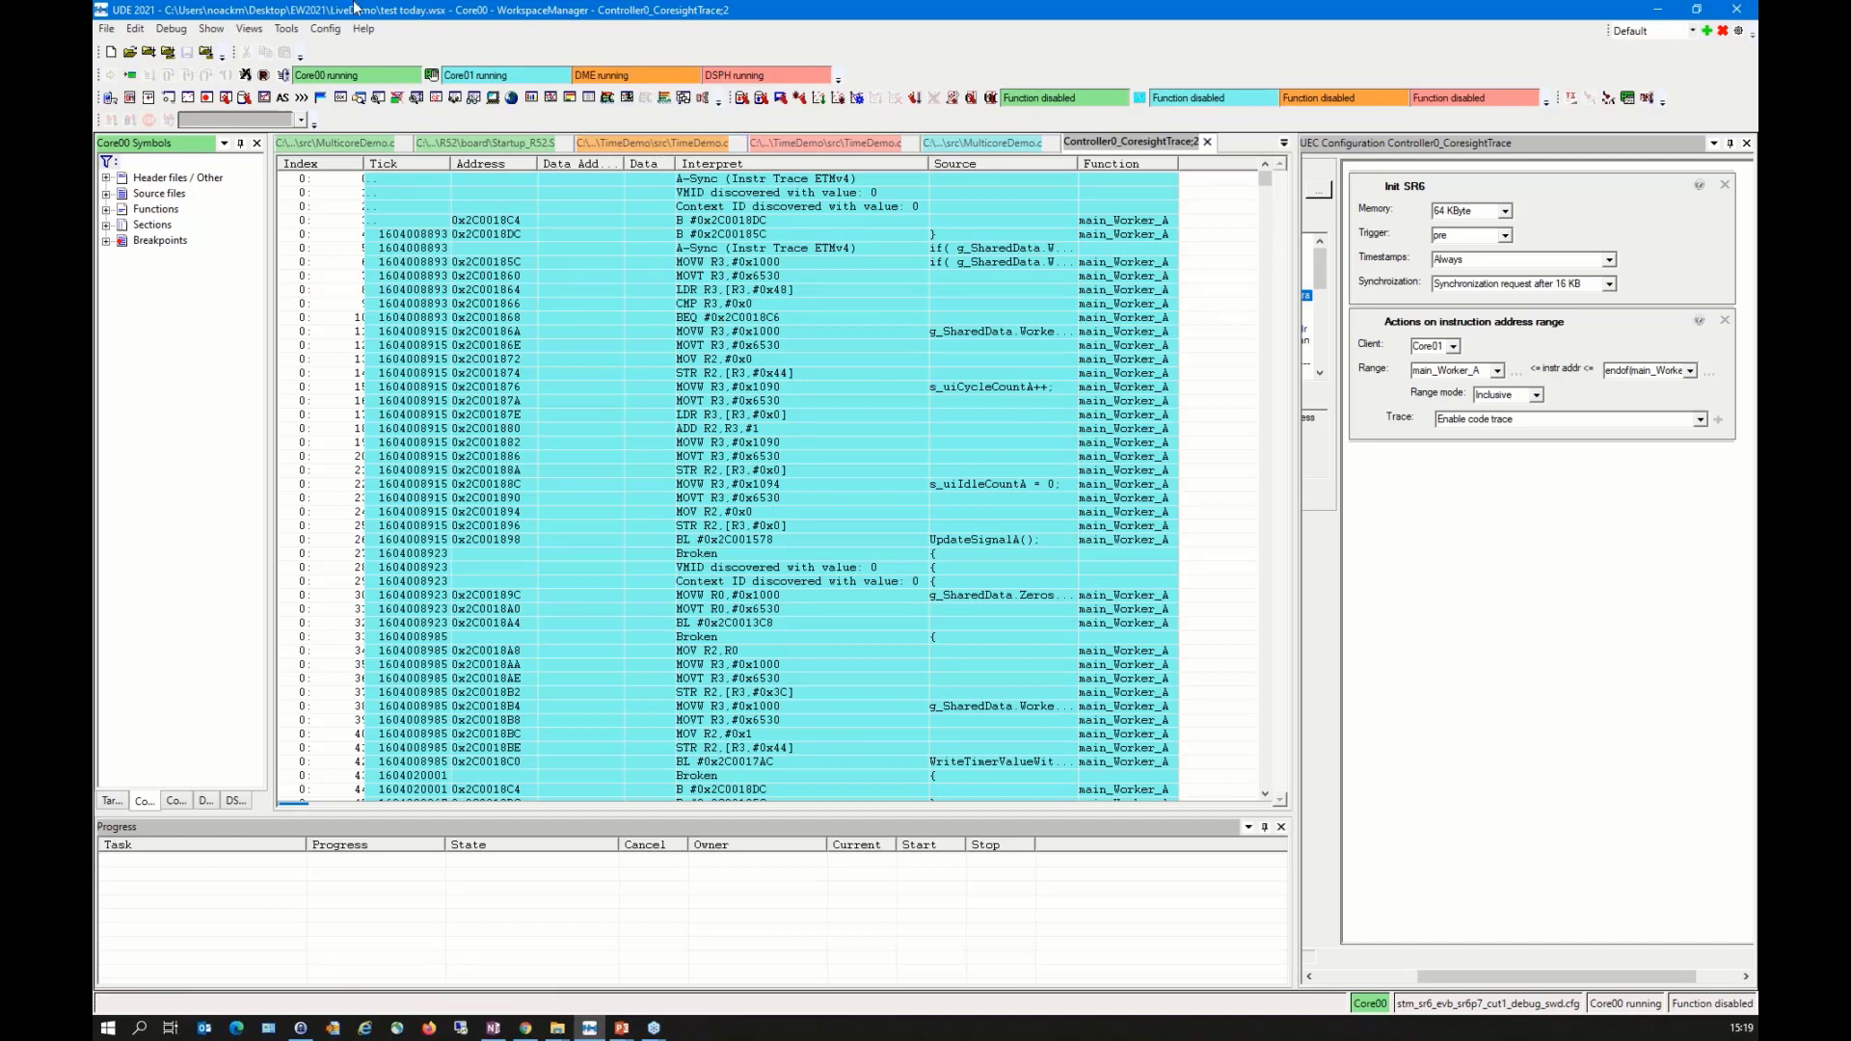
Step: Open the Code Coverages (trace) view and start the coverage analysis
left_click(249, 30)
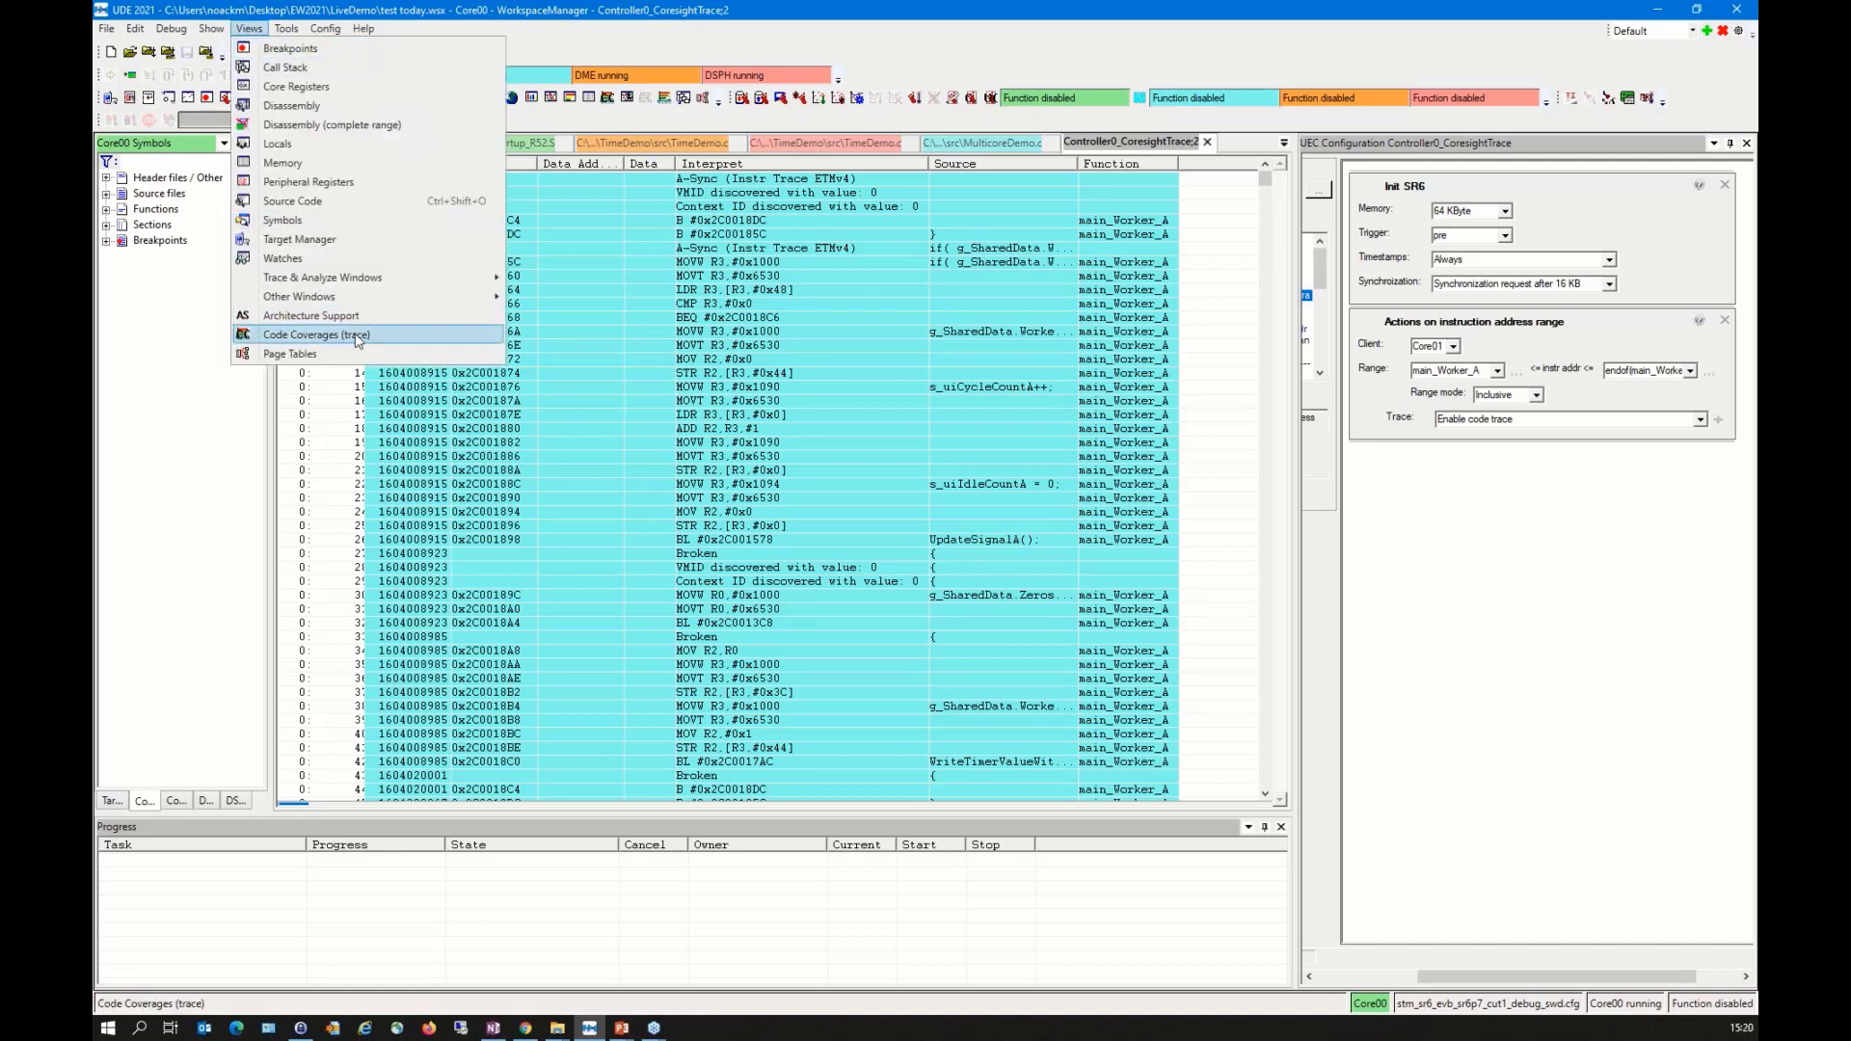
left_click(318, 334)
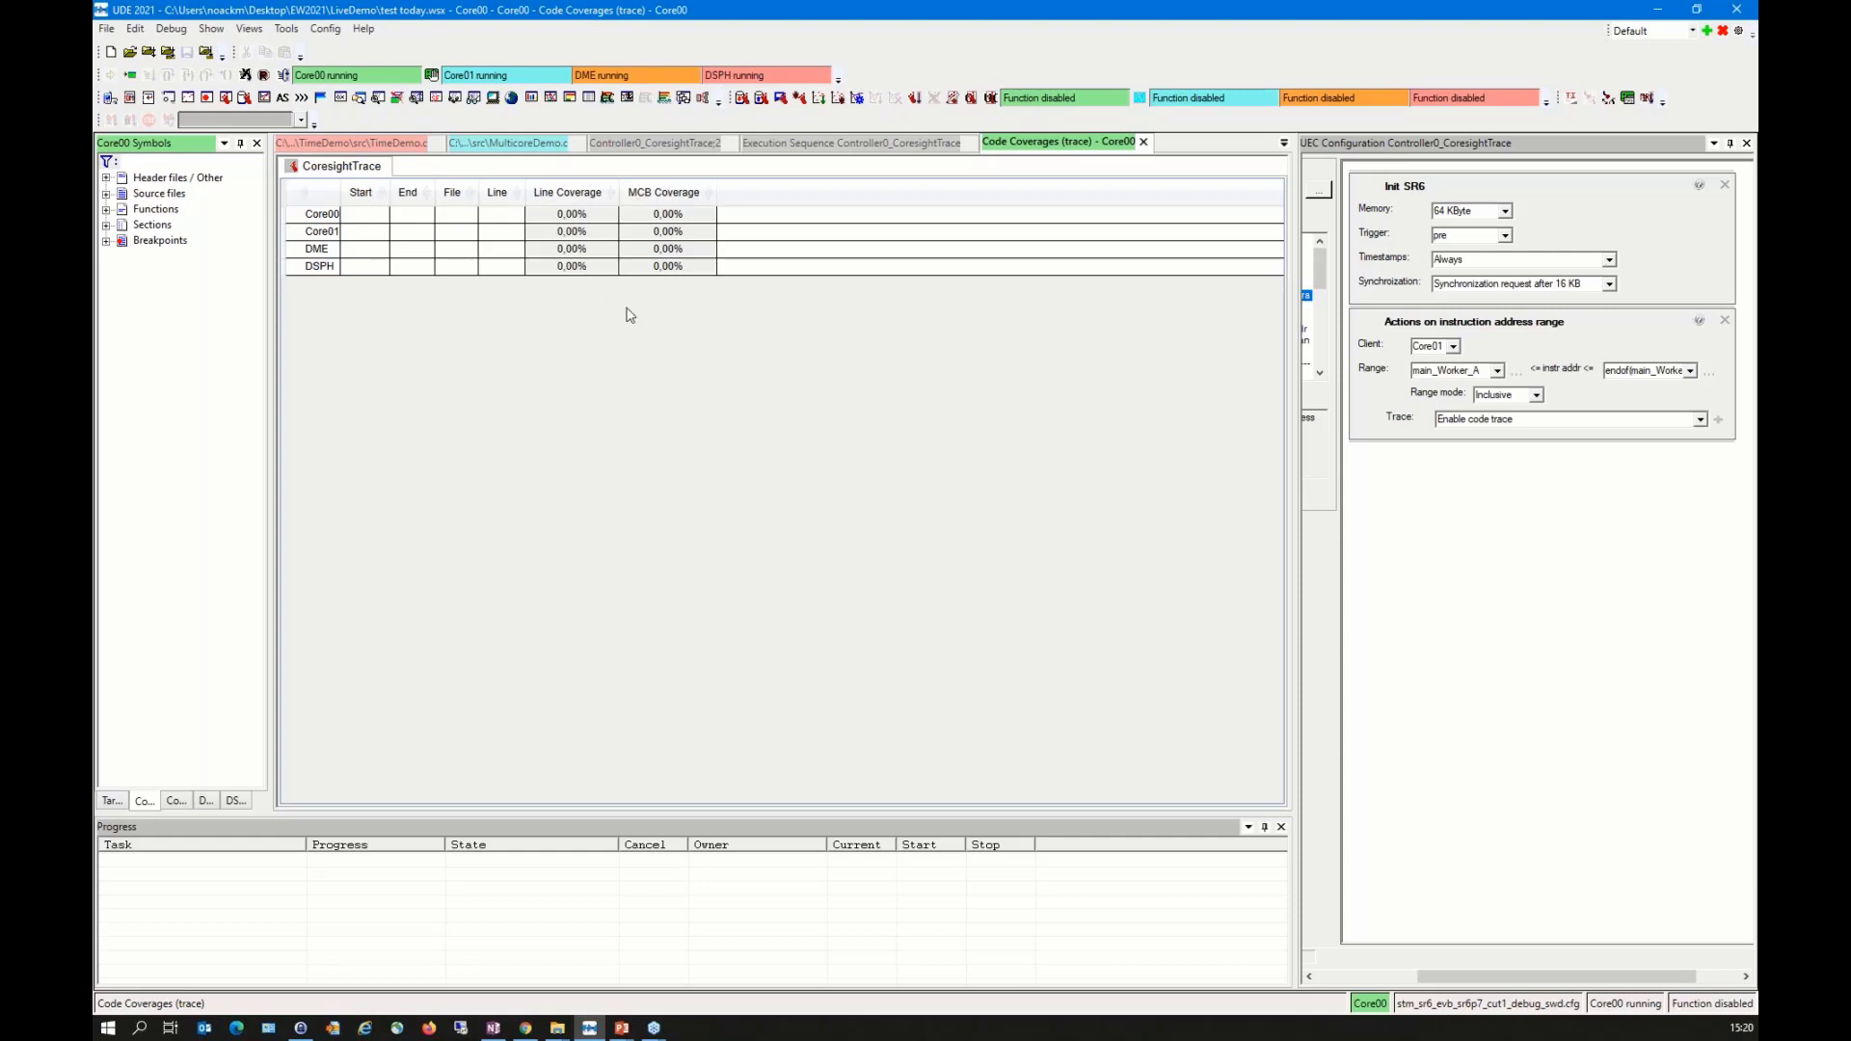
right_click(512, 358)
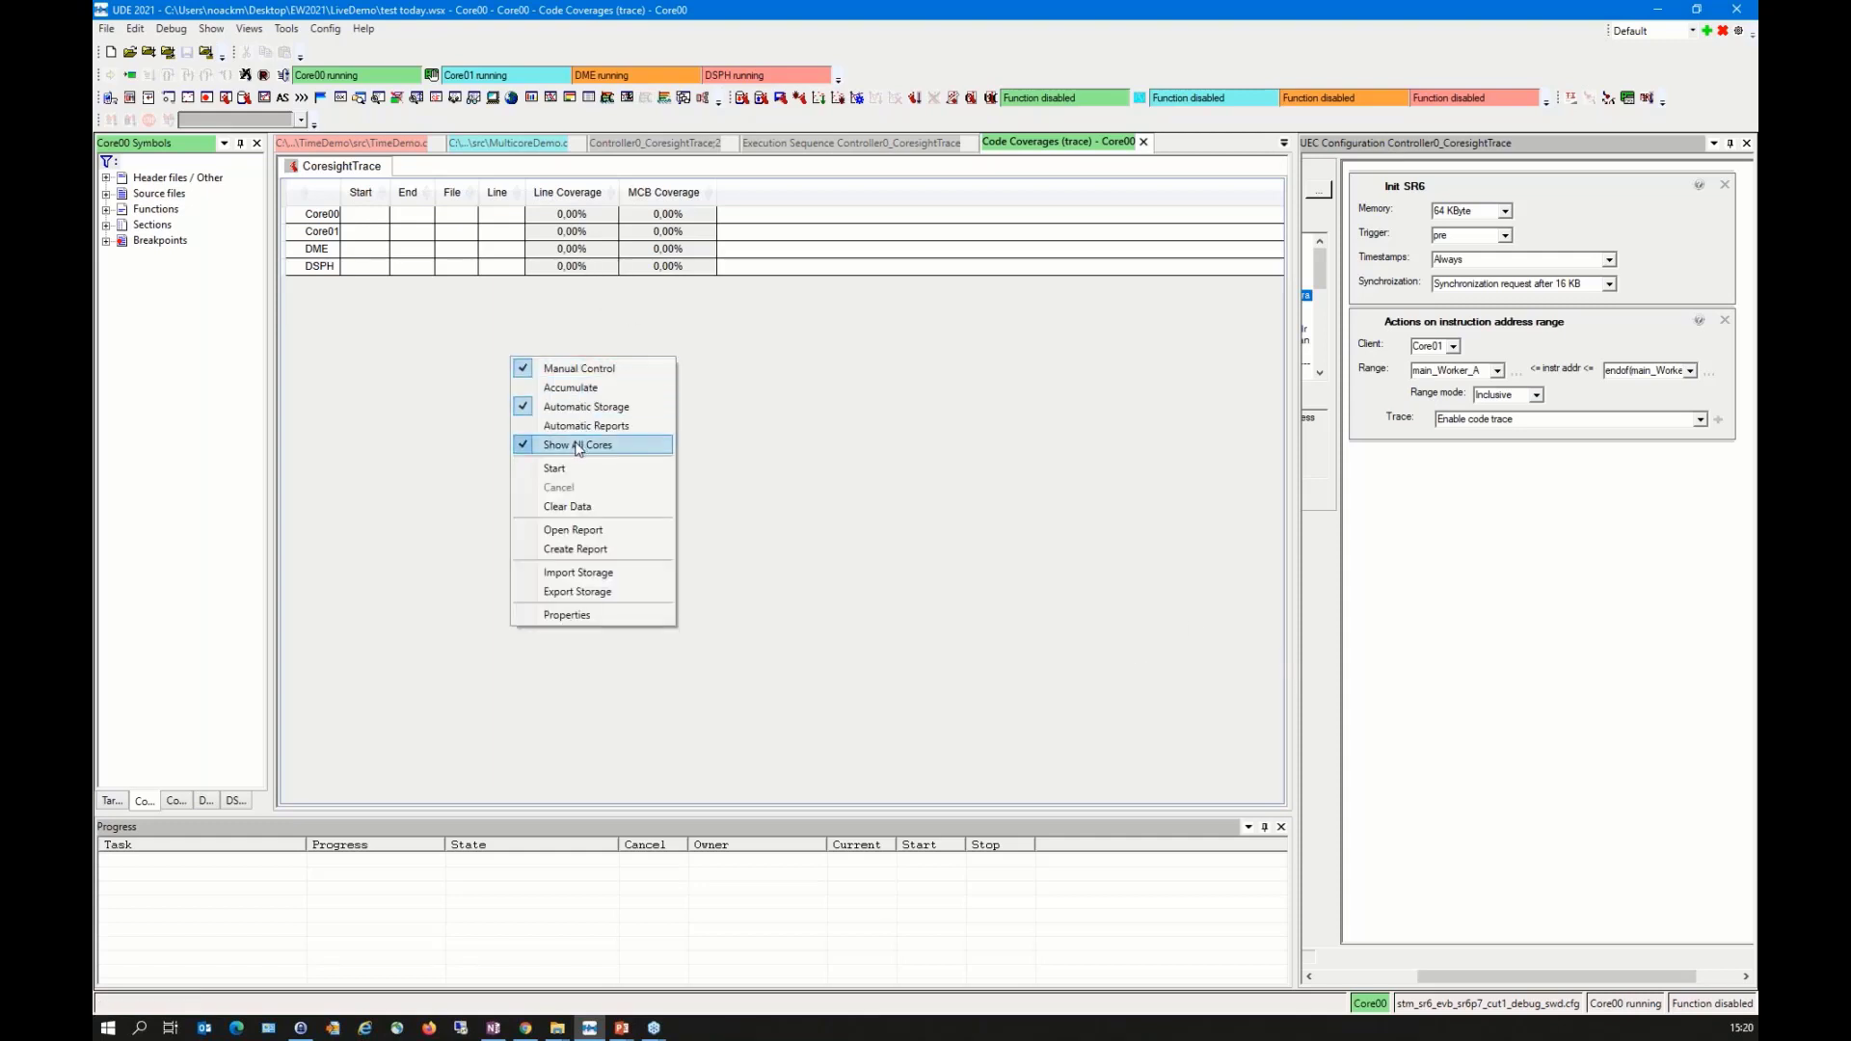
left_click(588, 469)
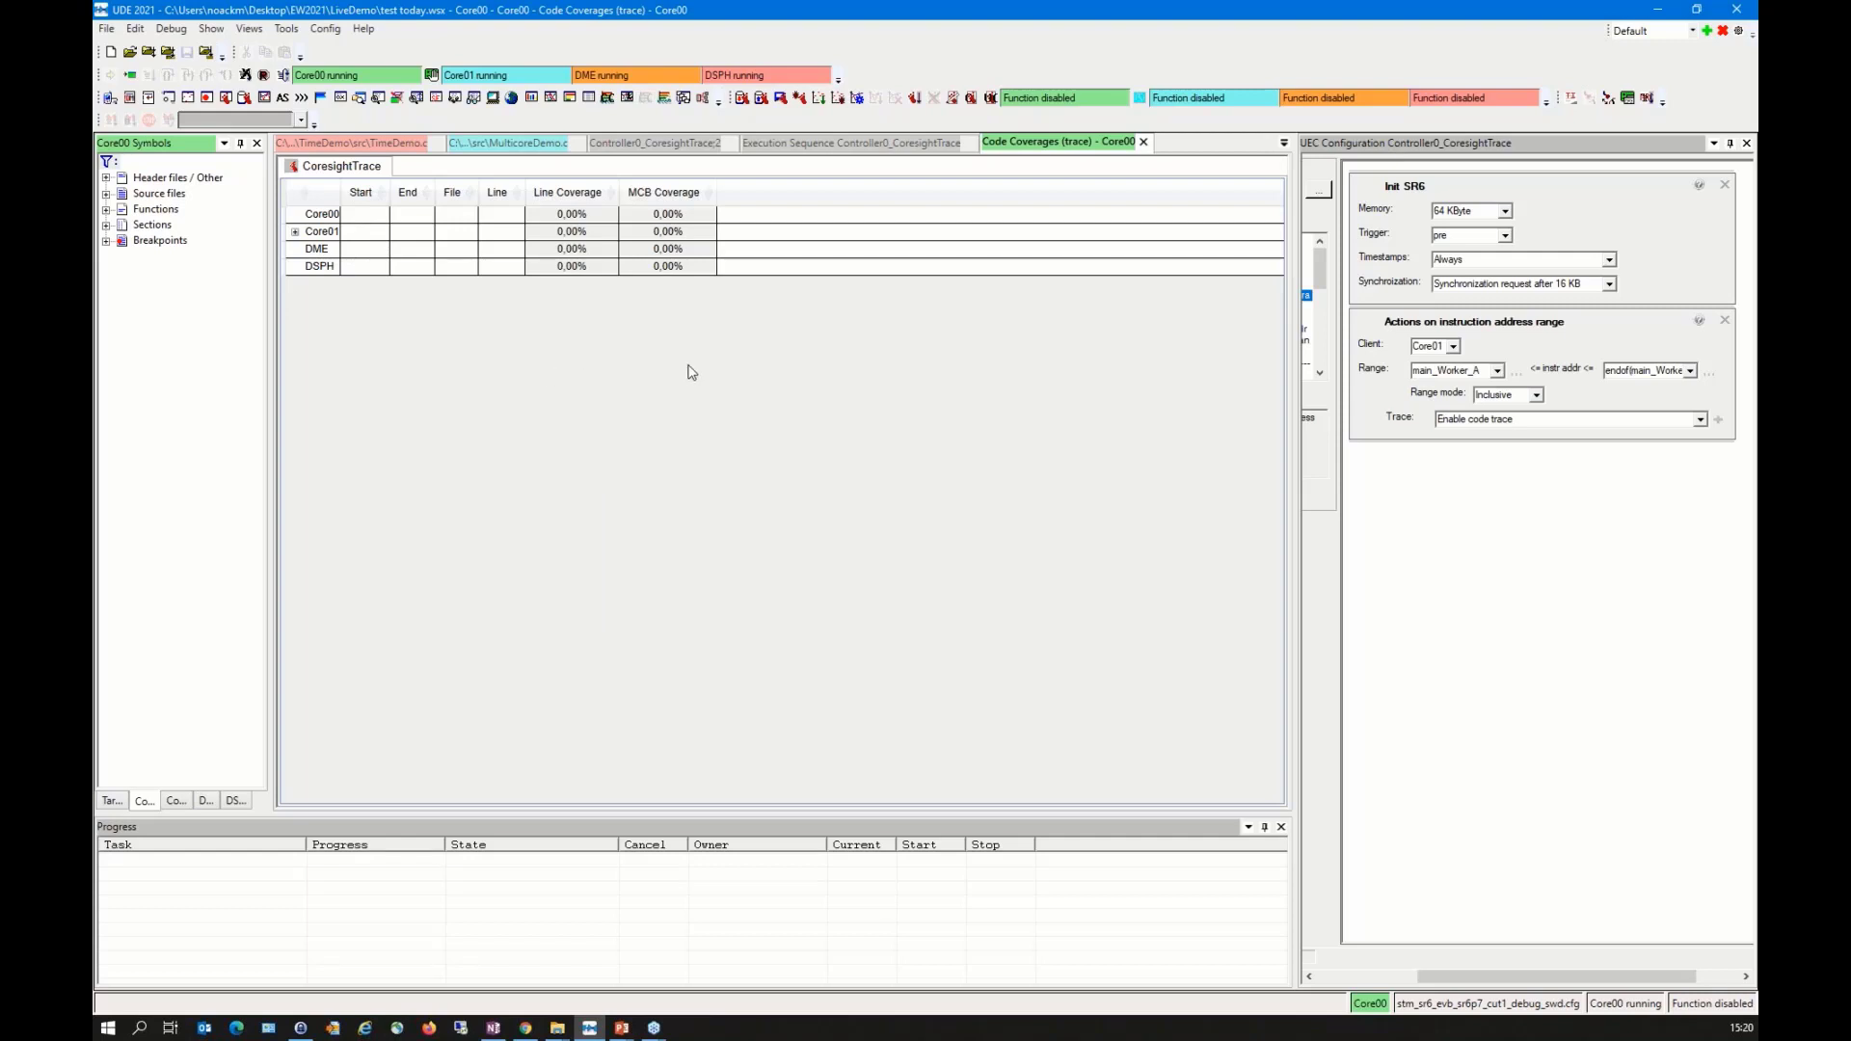
Step: Expand Core01 and main_Worker_A in the code coverage results down to the individual source lines
left_click(295, 231)
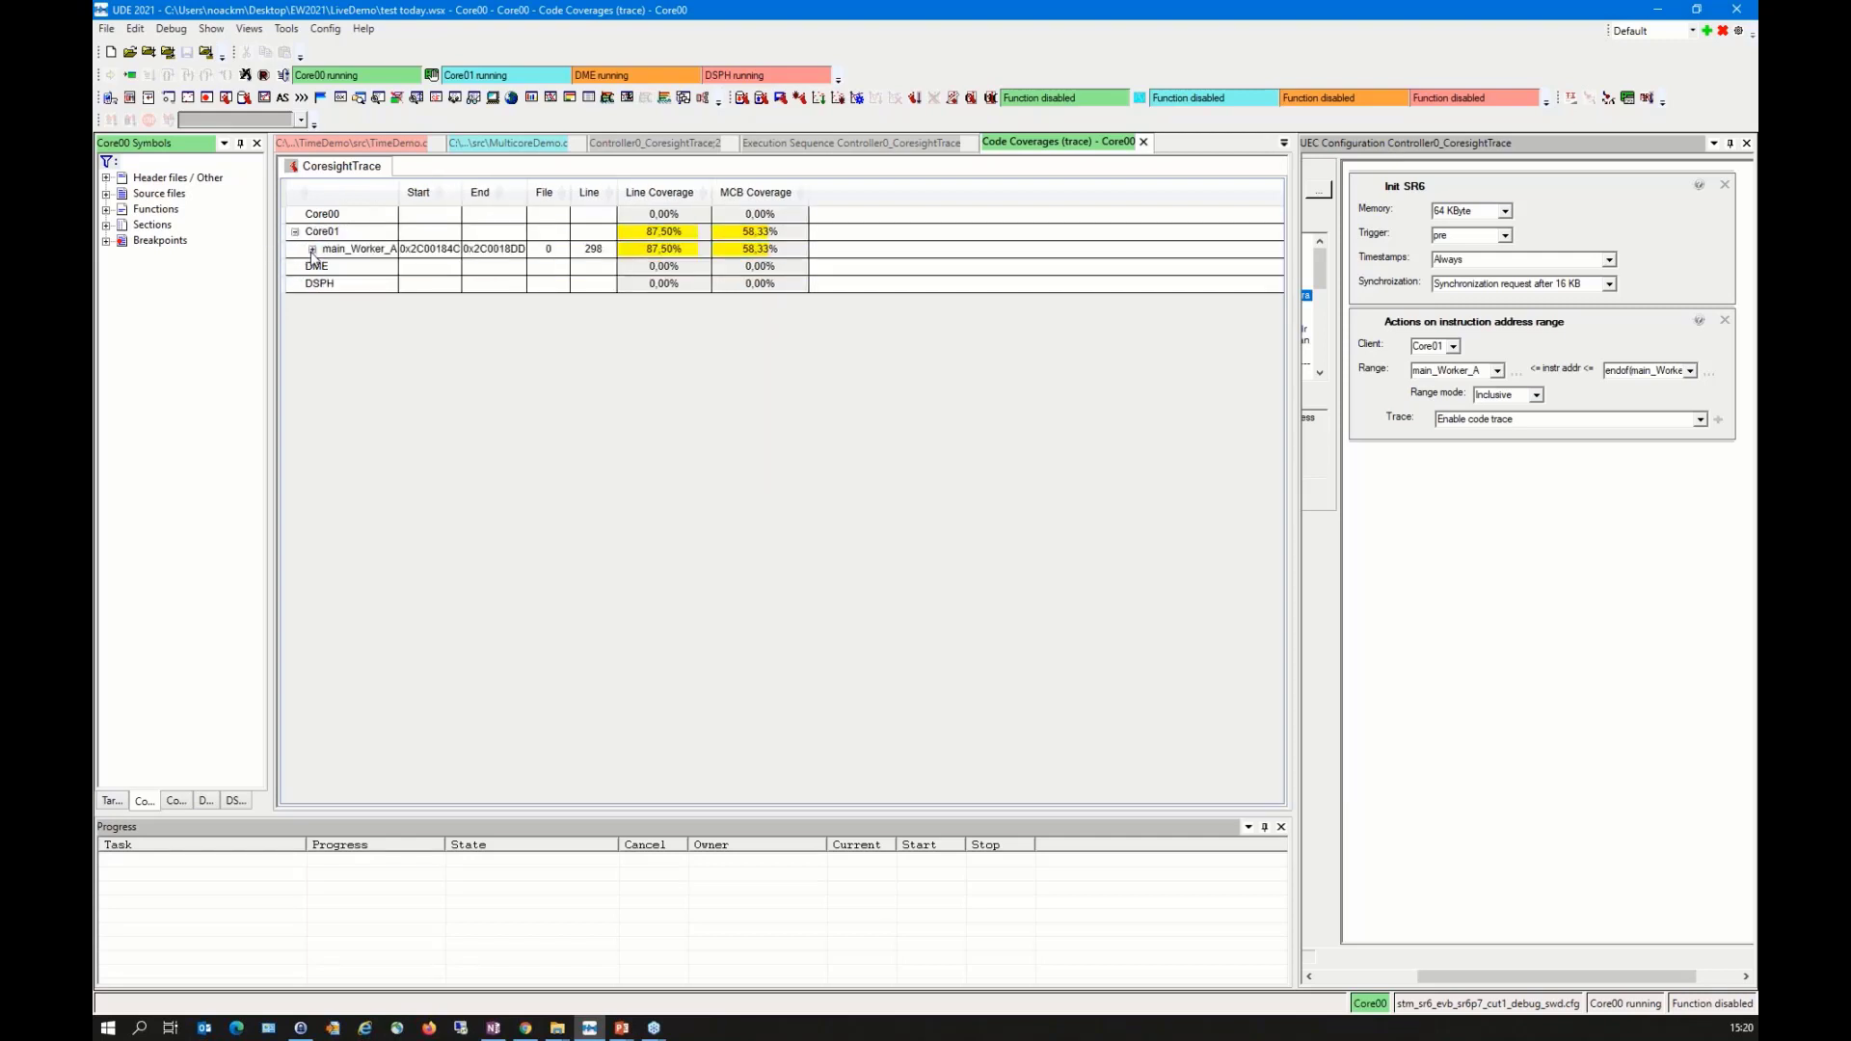
left_click(313, 254)
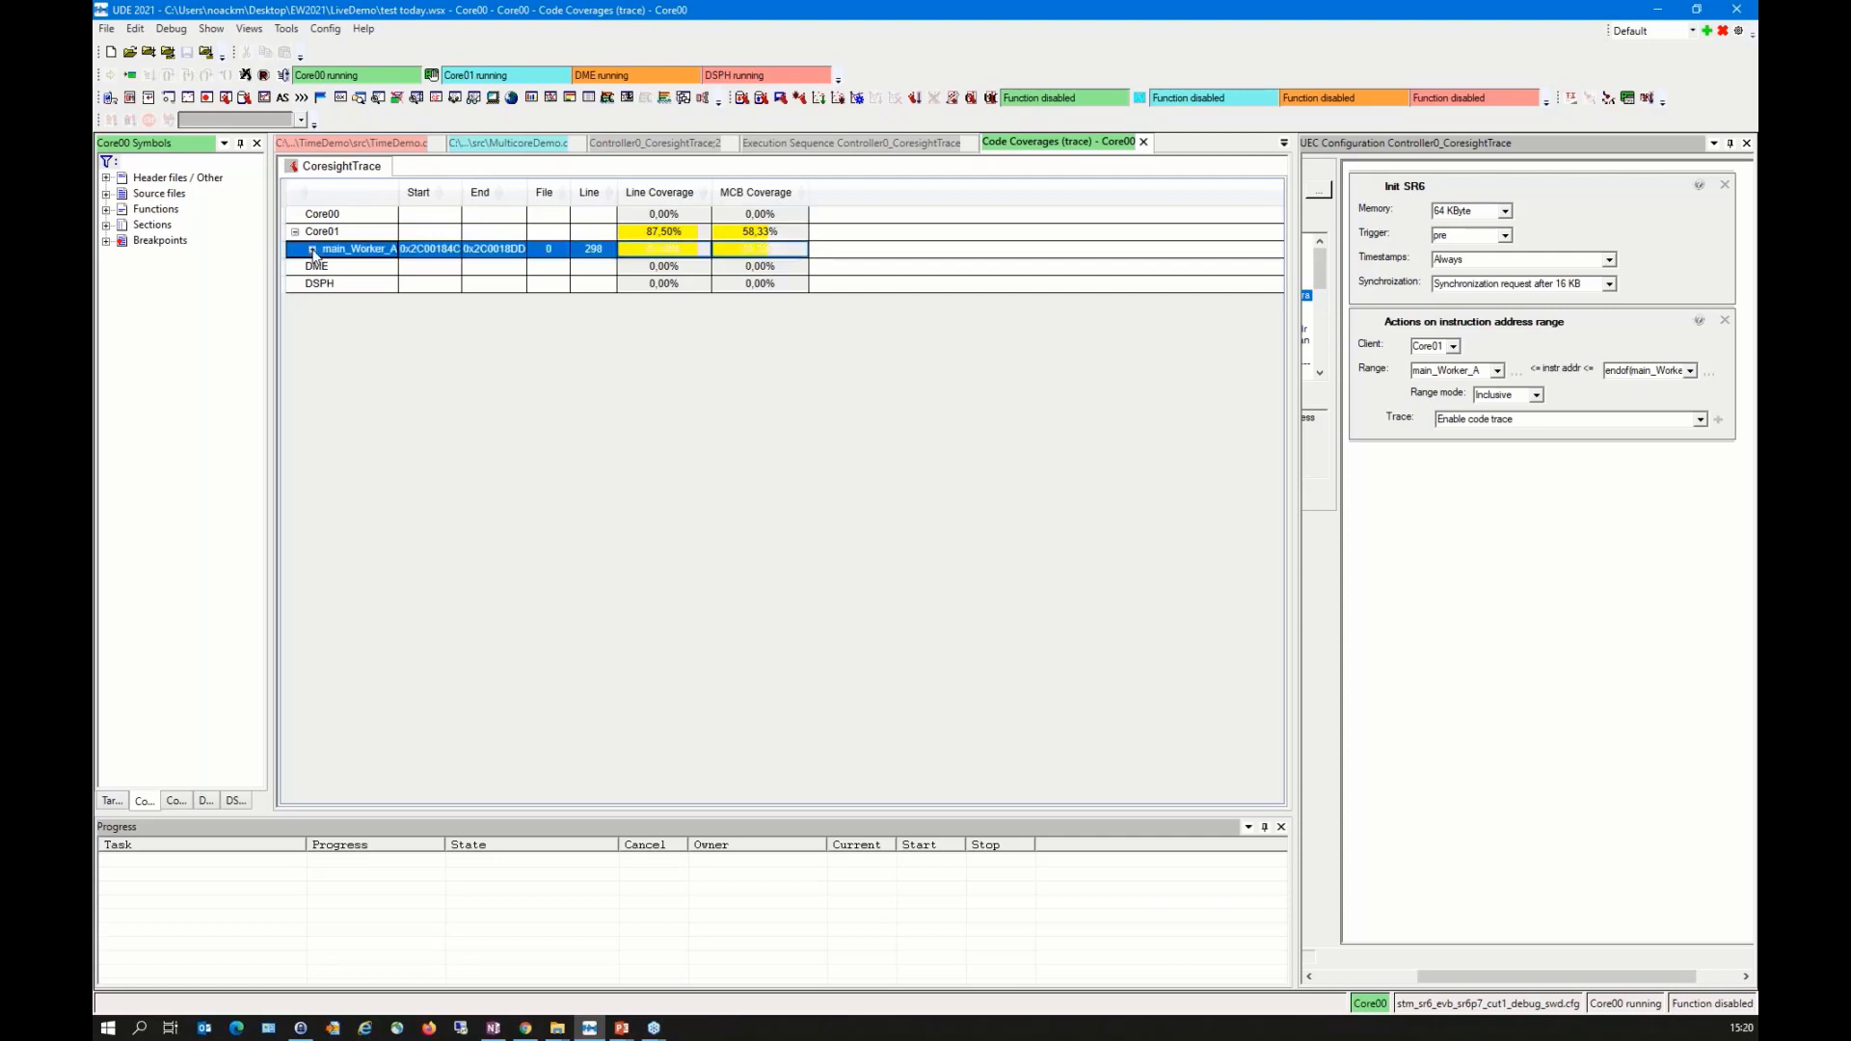
double_click(314, 254)
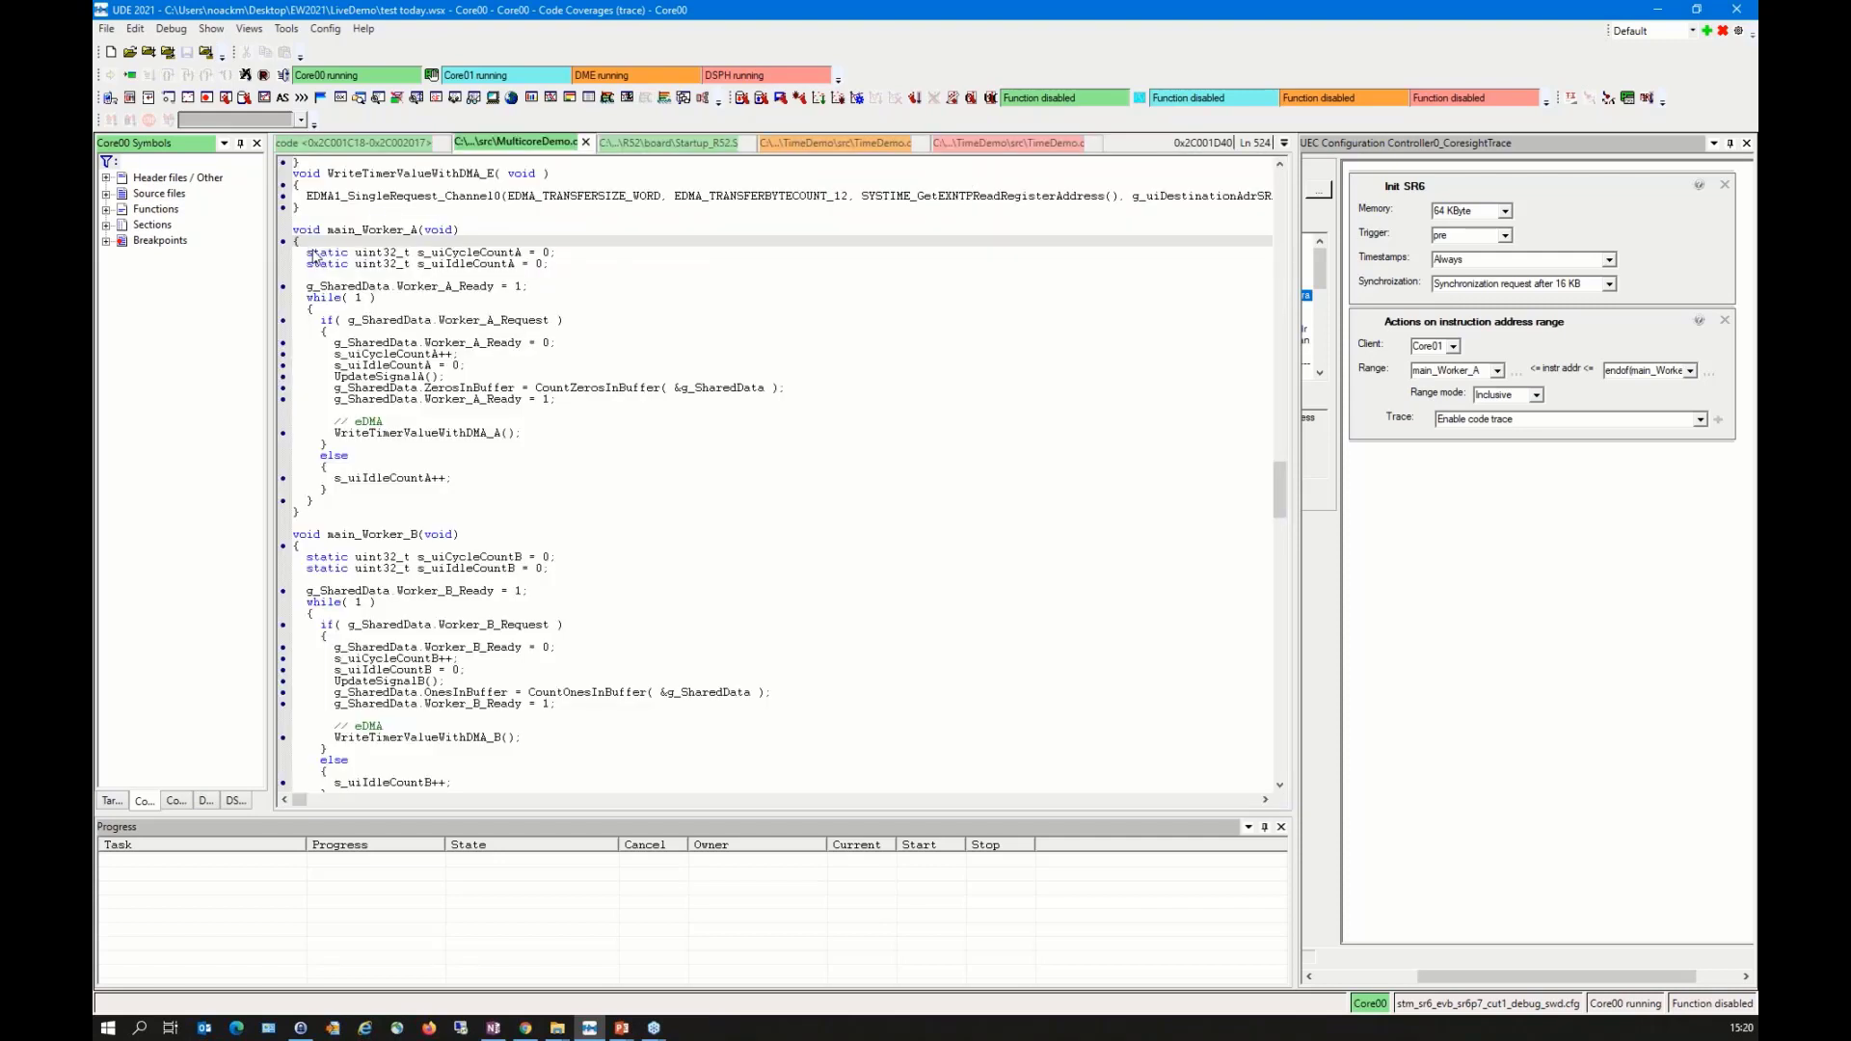
left_click(1285, 144)
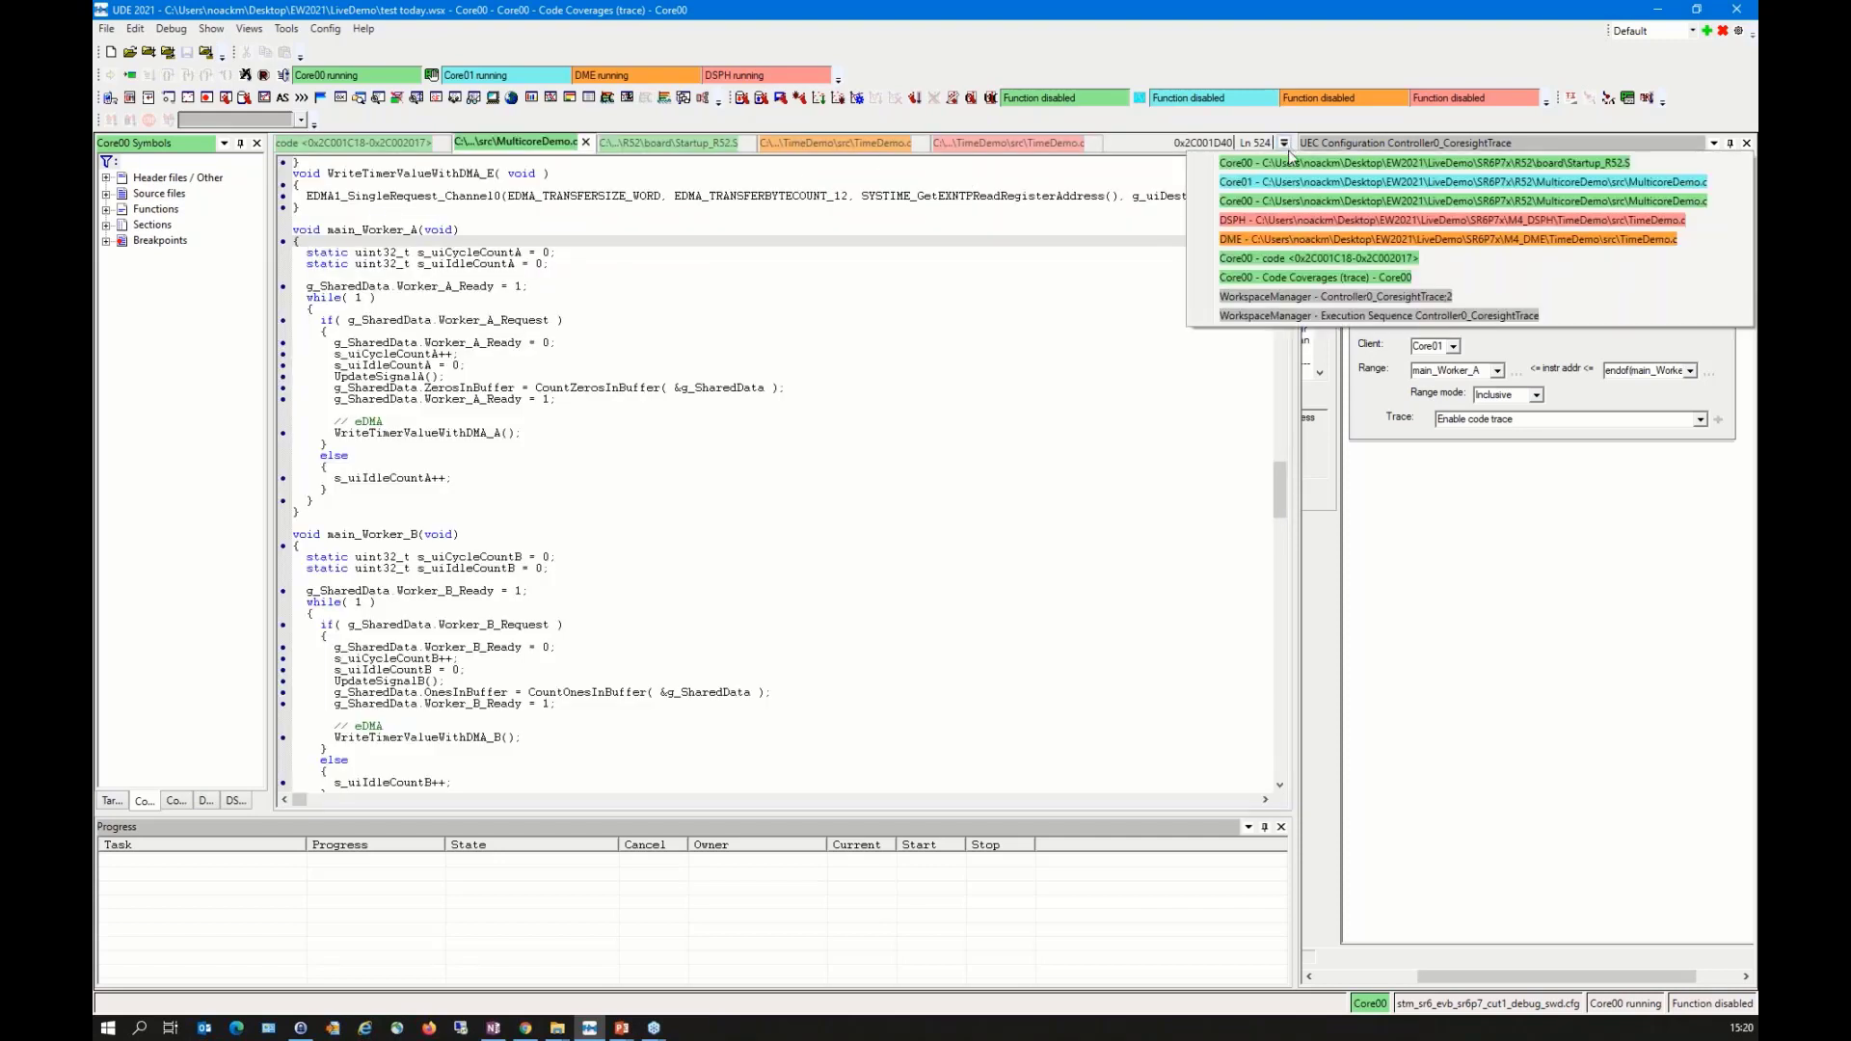
left_click(1337, 279)
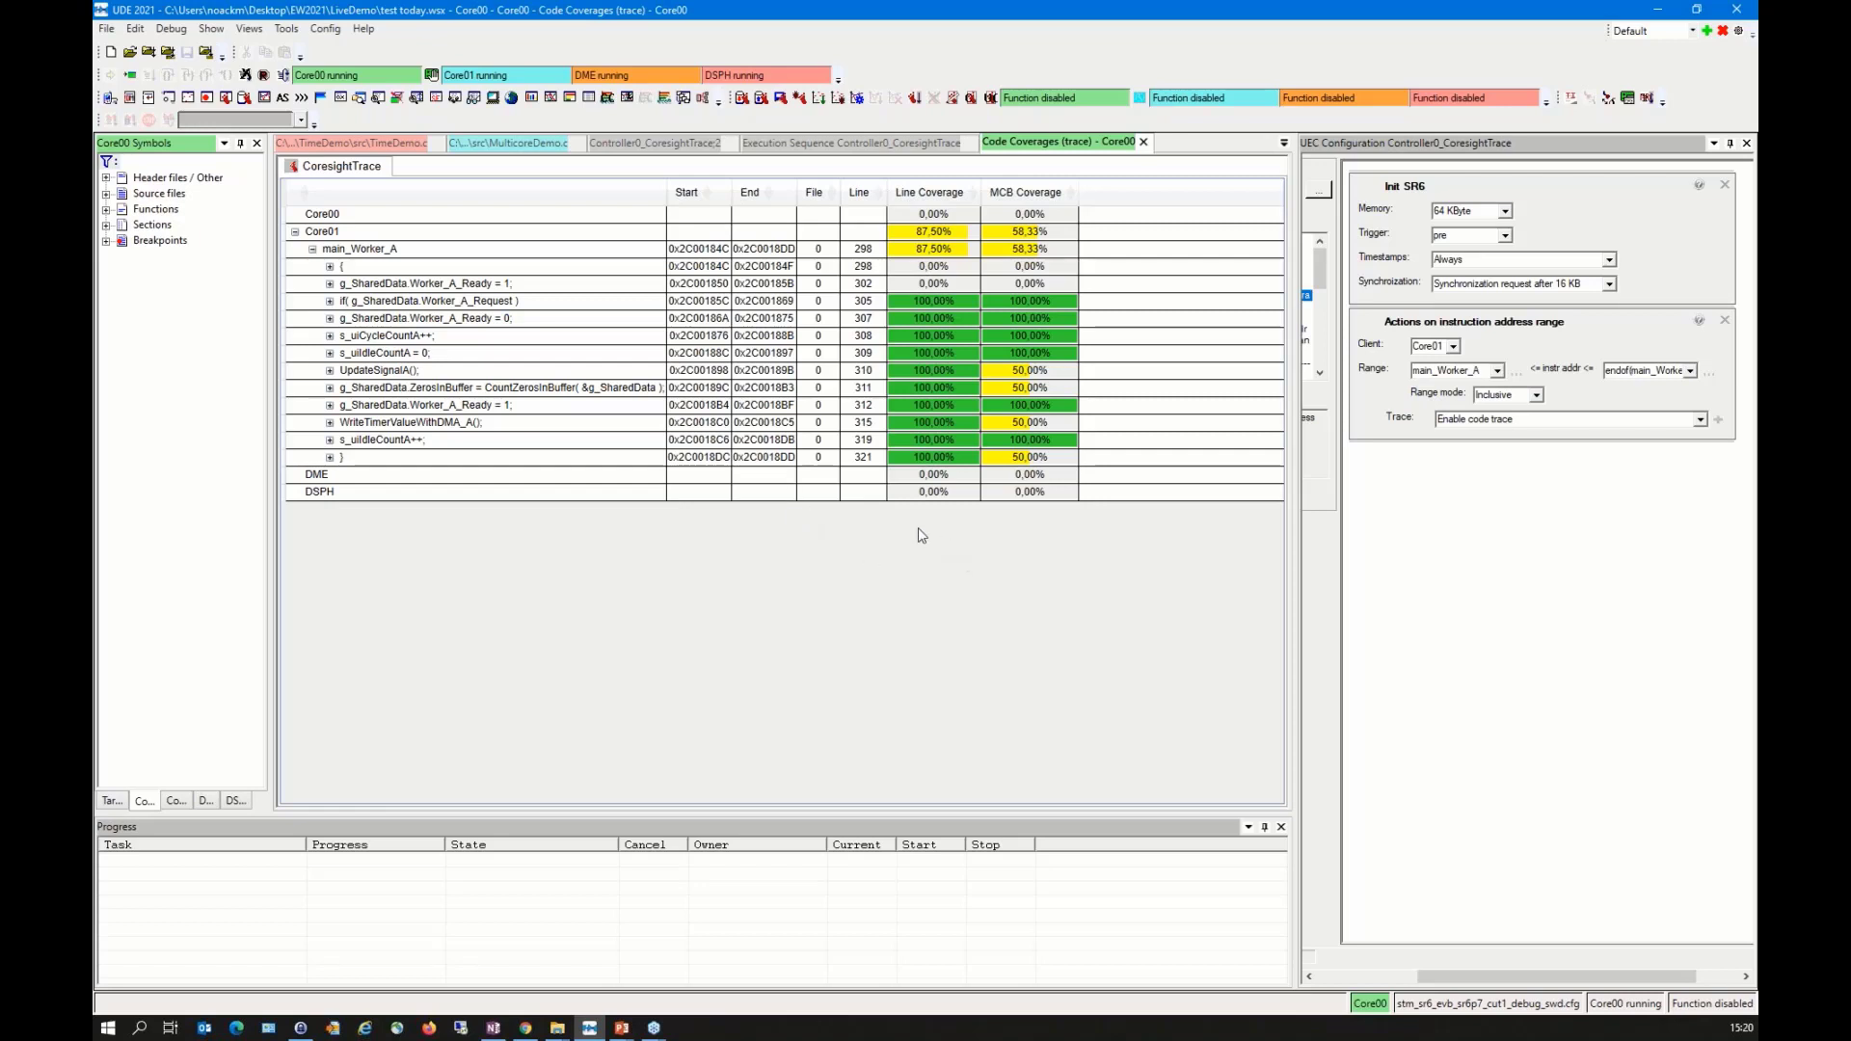
Step: Examine the coverage of main_Worker_A's opening brace and its g_SharedData.Worker_A_Ready = 1 line
left_click(449, 288)
left_click(480, 283)
left_click(479, 270)
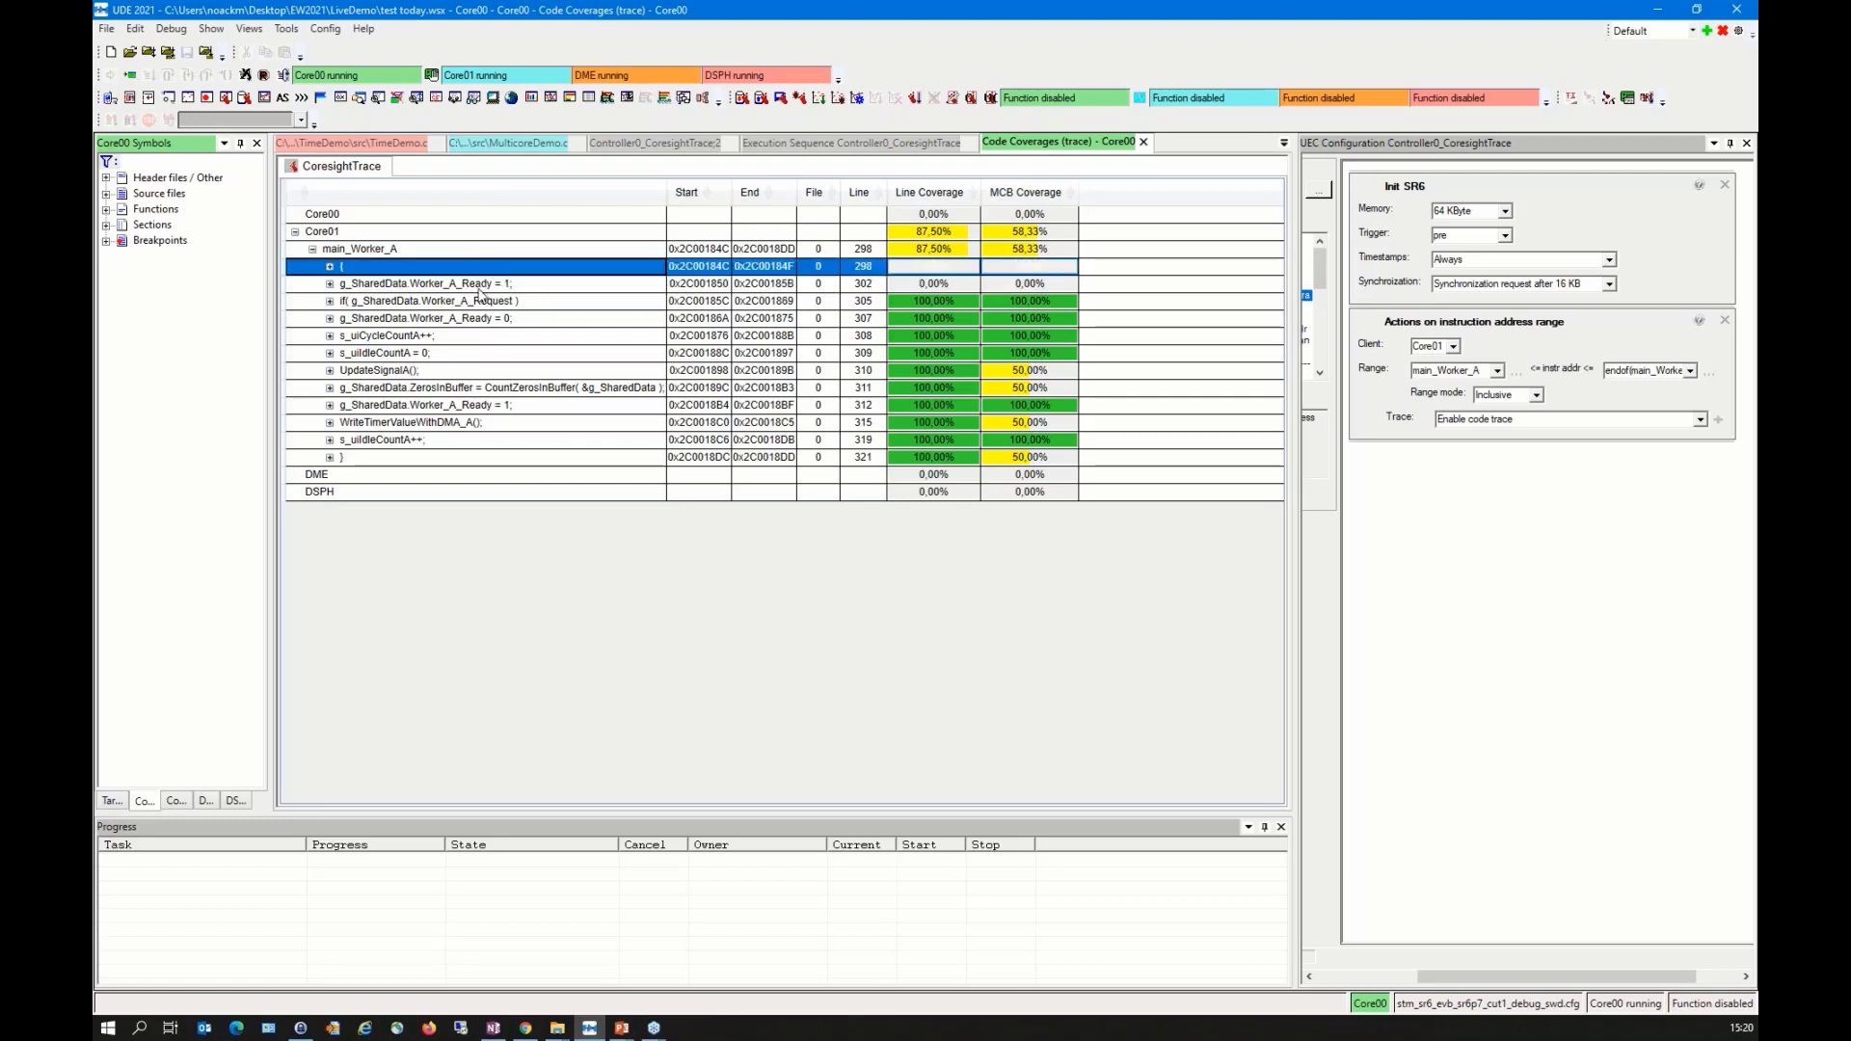
left_click(470, 288)
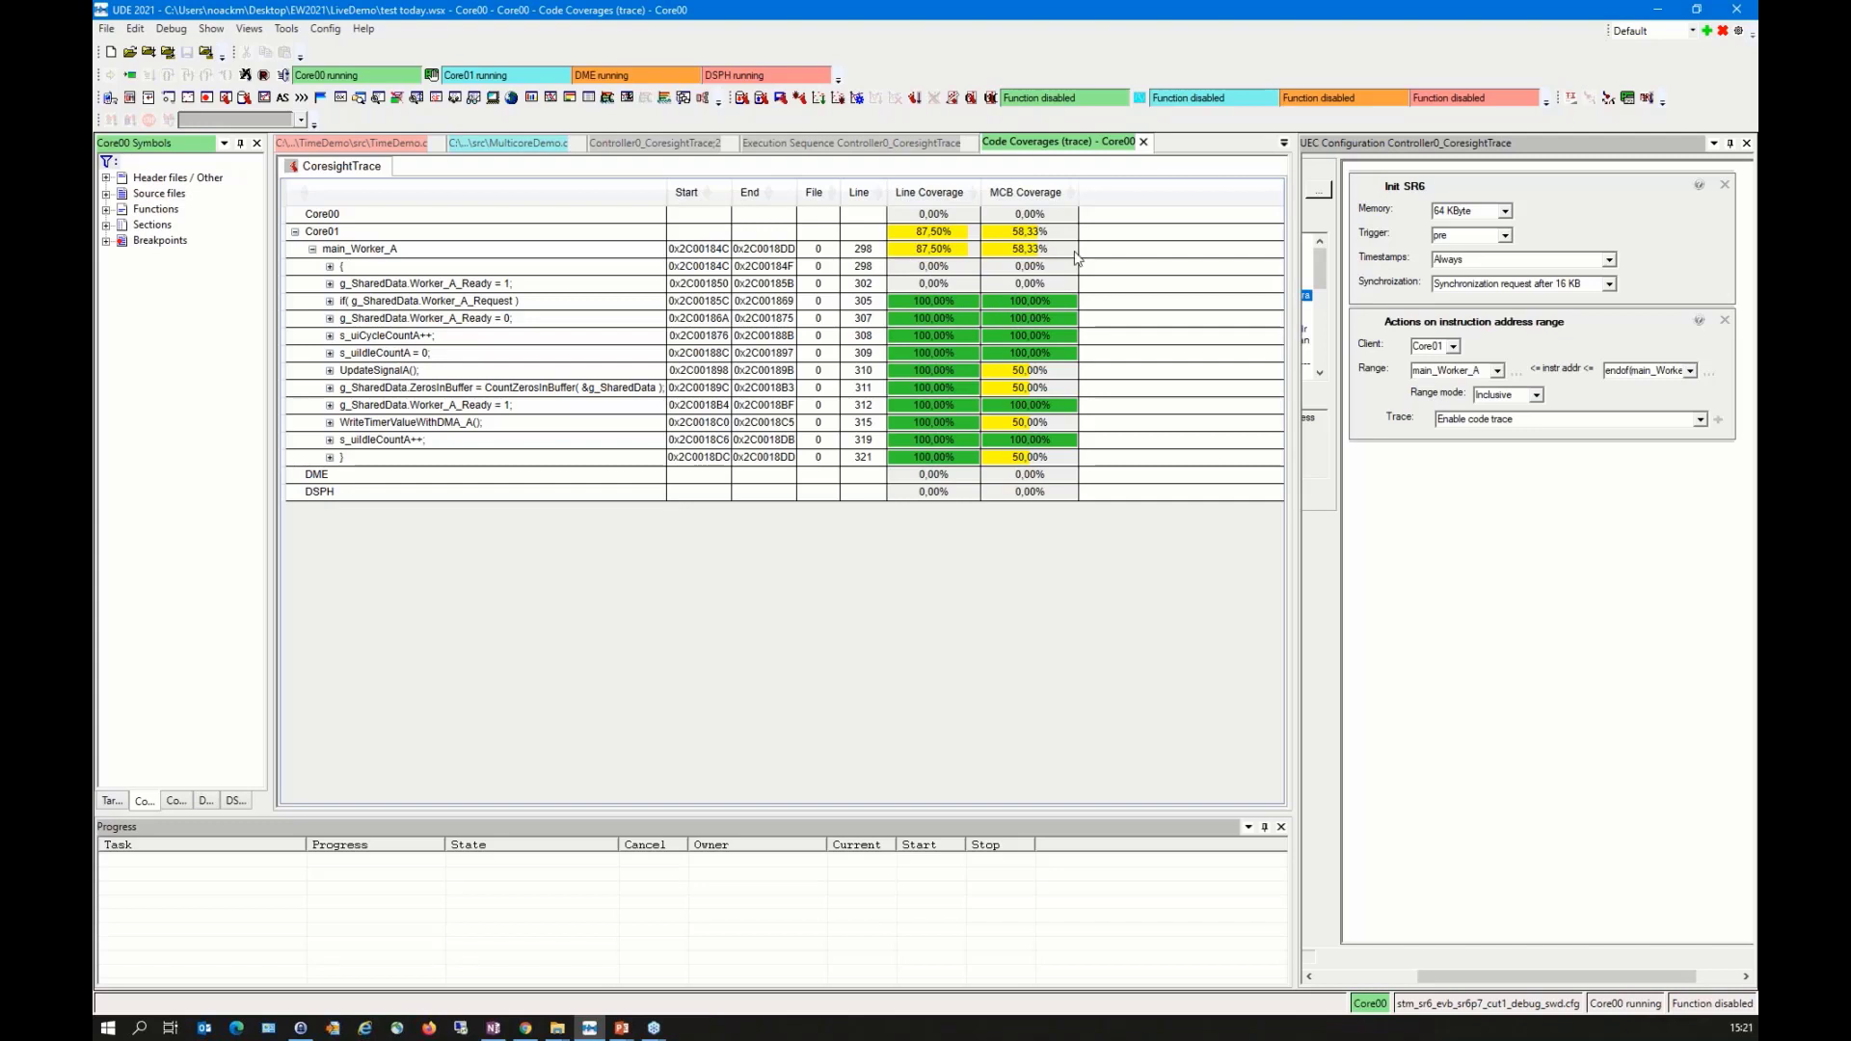
key("alt+Tab")
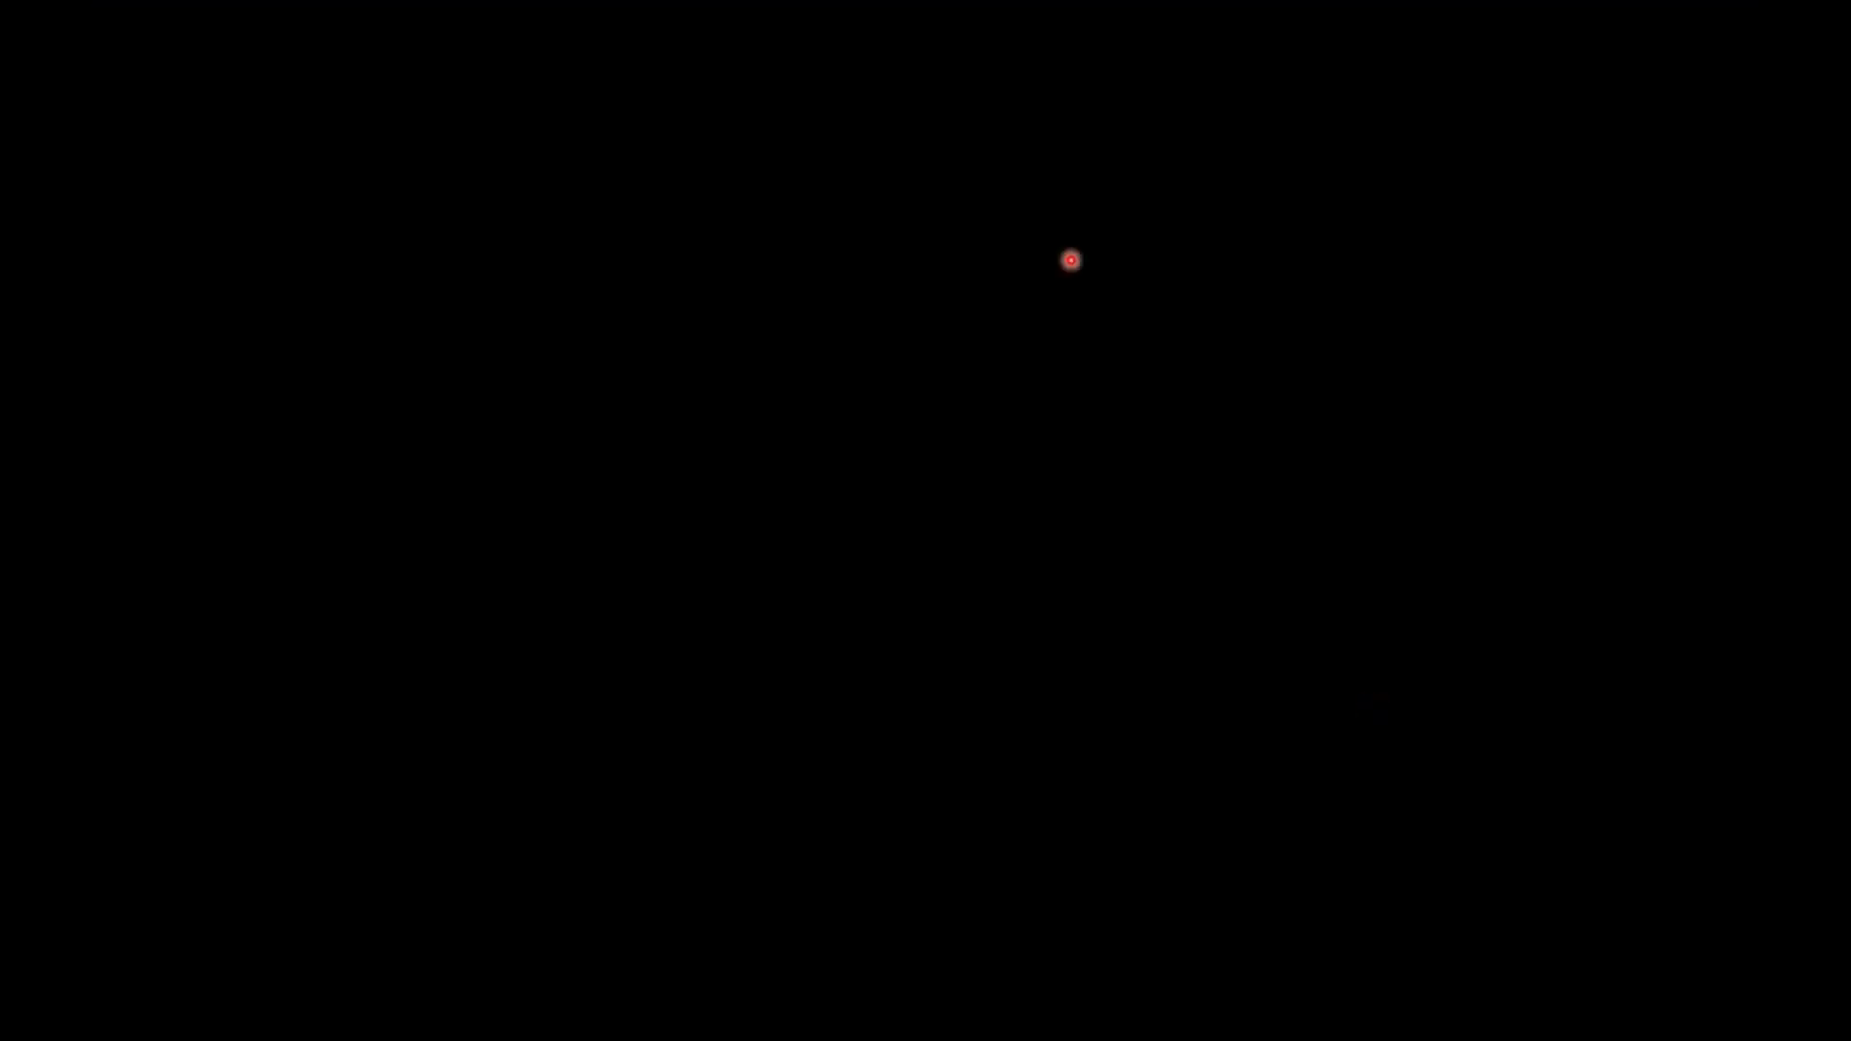
left_click(1038, 297)
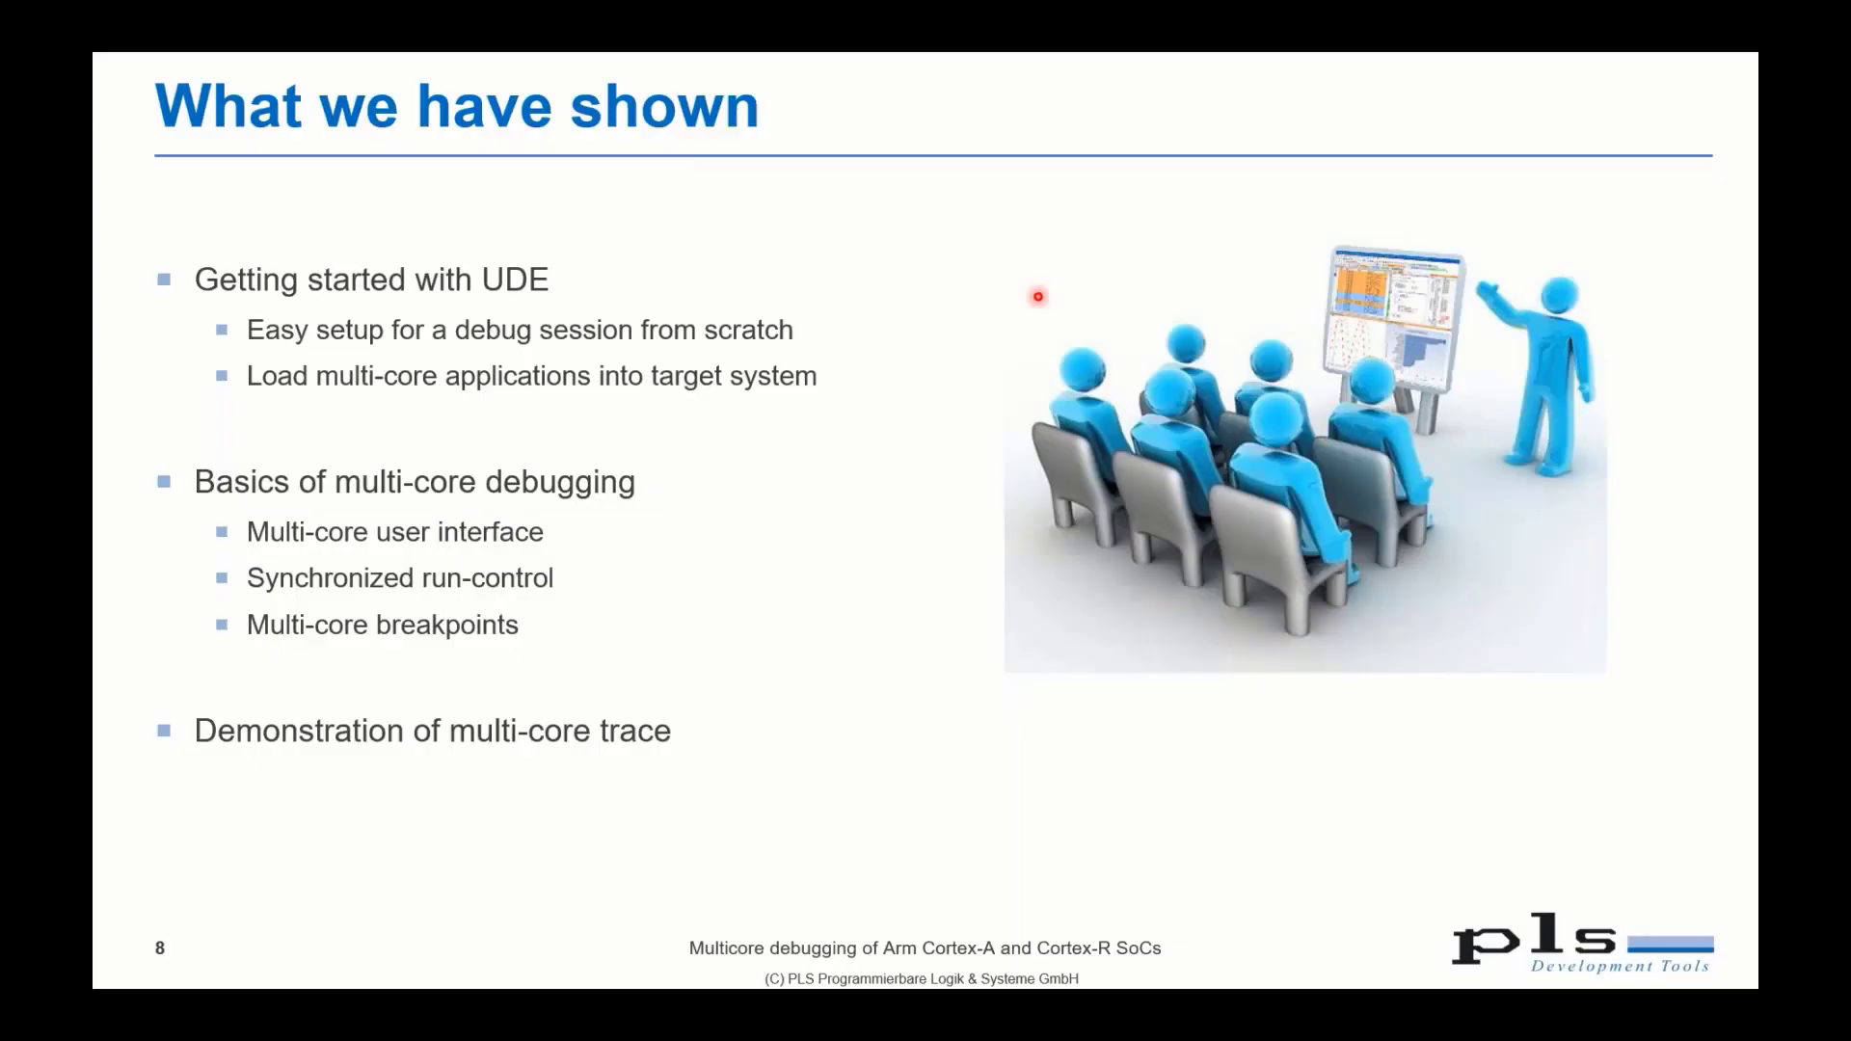